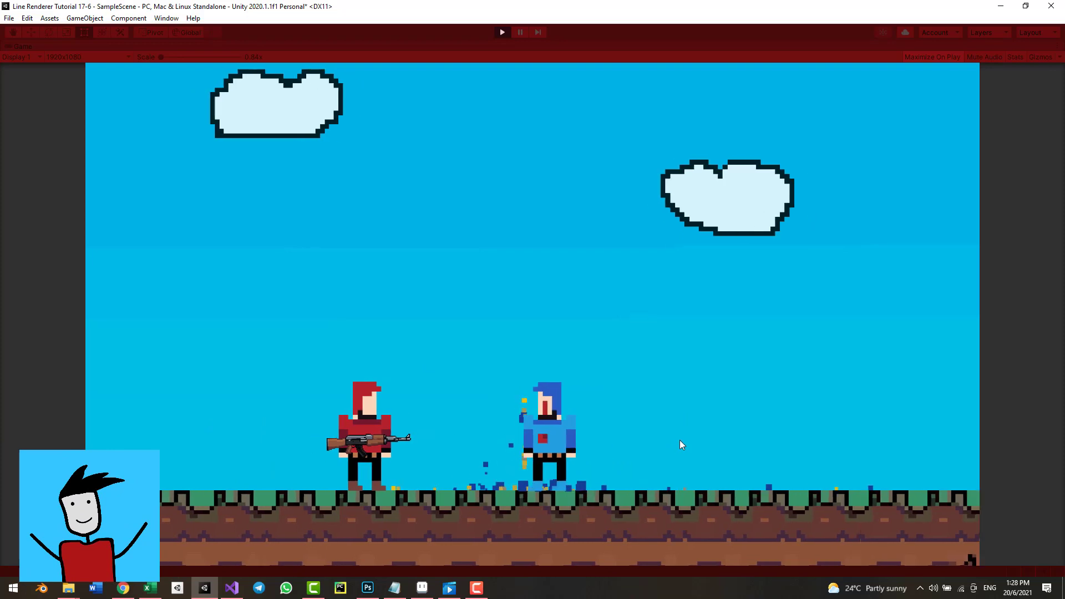
# - Playtest the running game by moving the red soldier back and forth while shooting at the blue soldiers
pyautogui.press('d')
pyautogui.press('d')
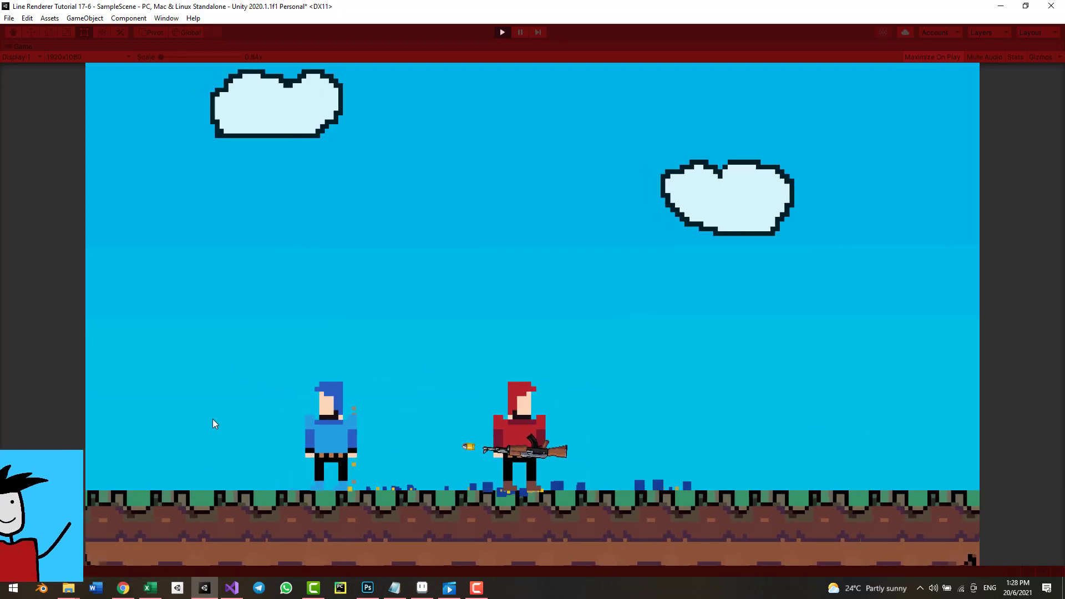
pyautogui.click(214, 423)
pyautogui.click(713, 431)
pyautogui.press('a')
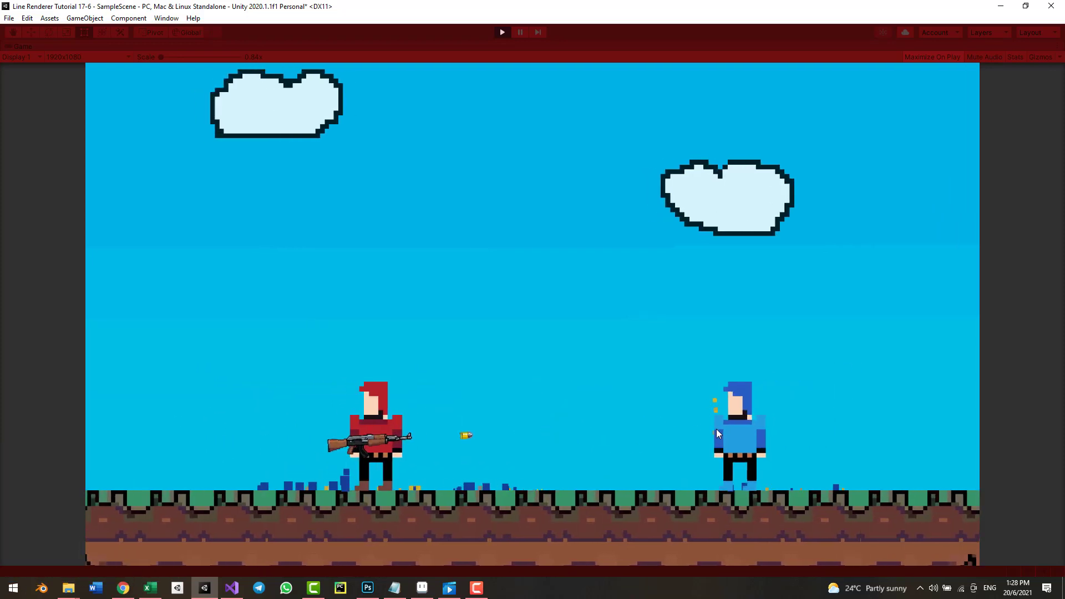
pyautogui.press('d')
pyautogui.press('a')
pyautogui.press('a')
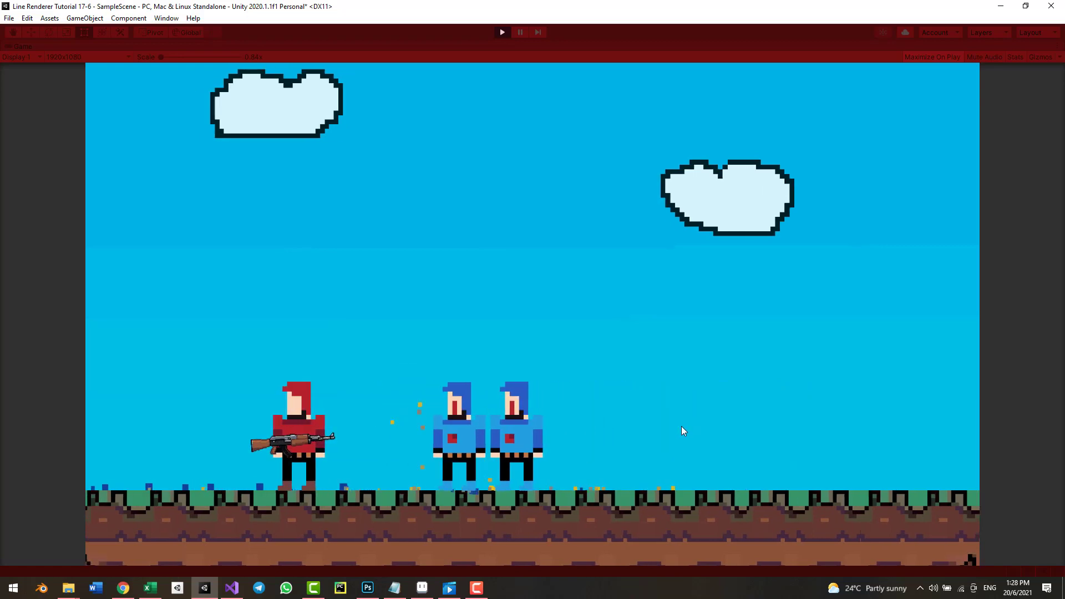
pyautogui.click(684, 431)
pyautogui.press('a')
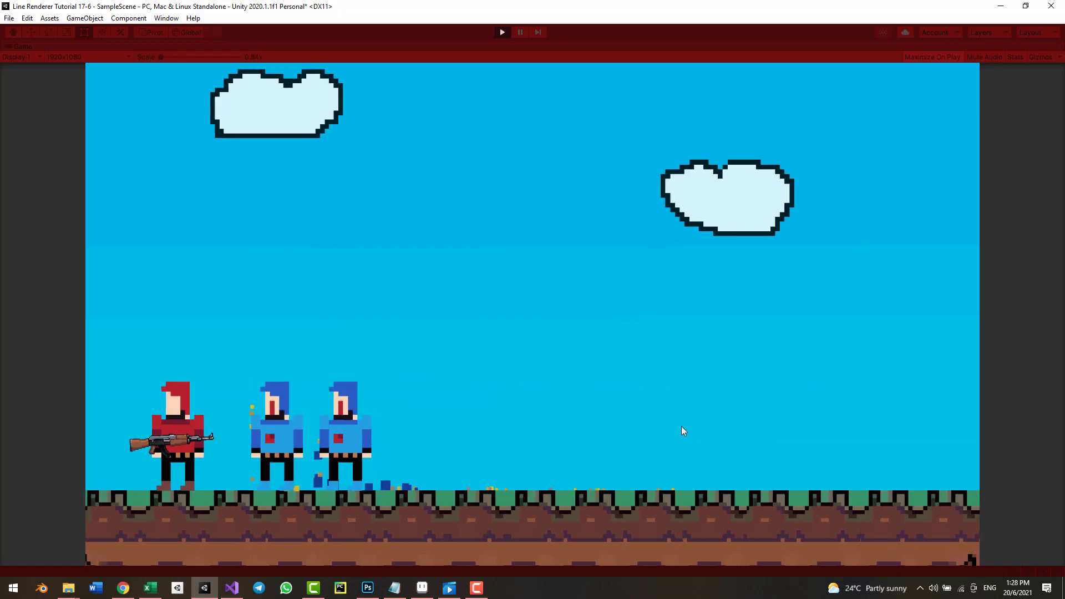
pyautogui.click(683, 431)
pyautogui.press('d')
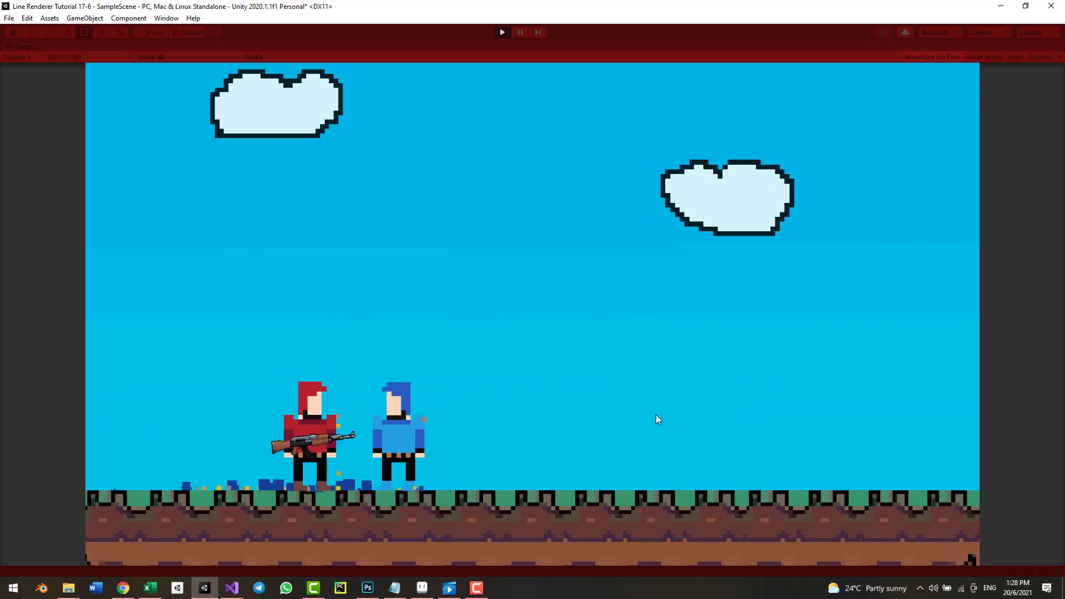
pyautogui.click(660, 419)
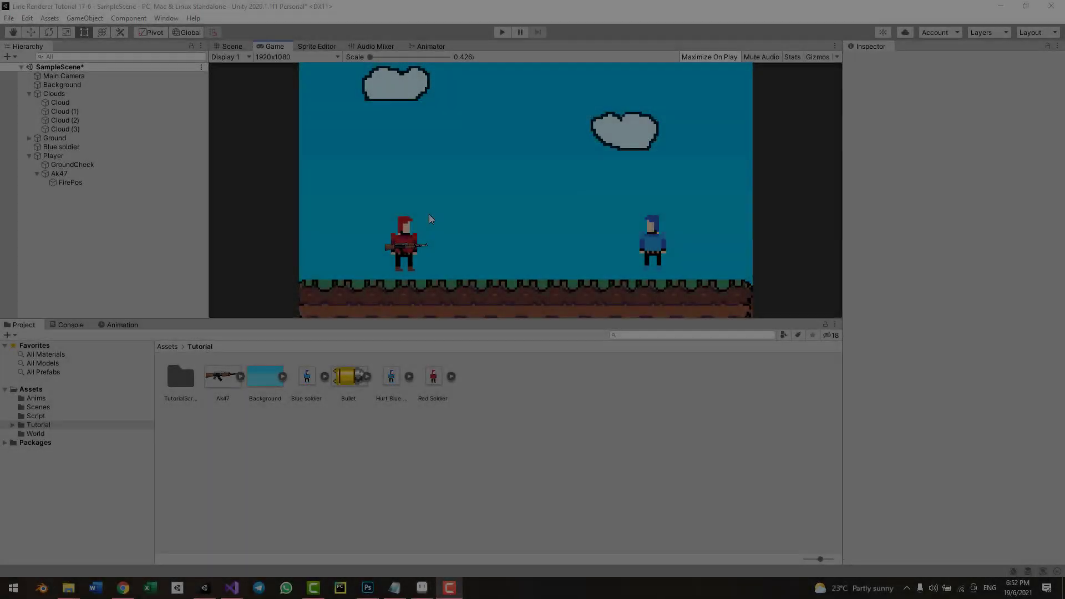
# - Run the scene and walk the red soldier left and right while aiming the rifle around
pyautogui.hotkey('ctrl', 'p')
pyautogui.press('a')
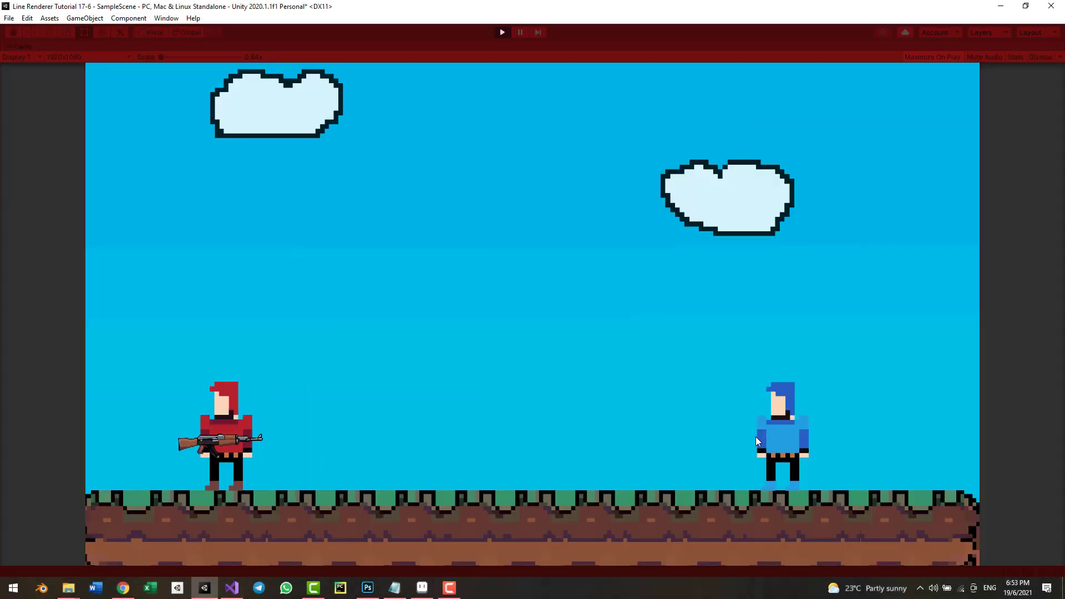
pyautogui.press('d')
pyautogui.press('a')
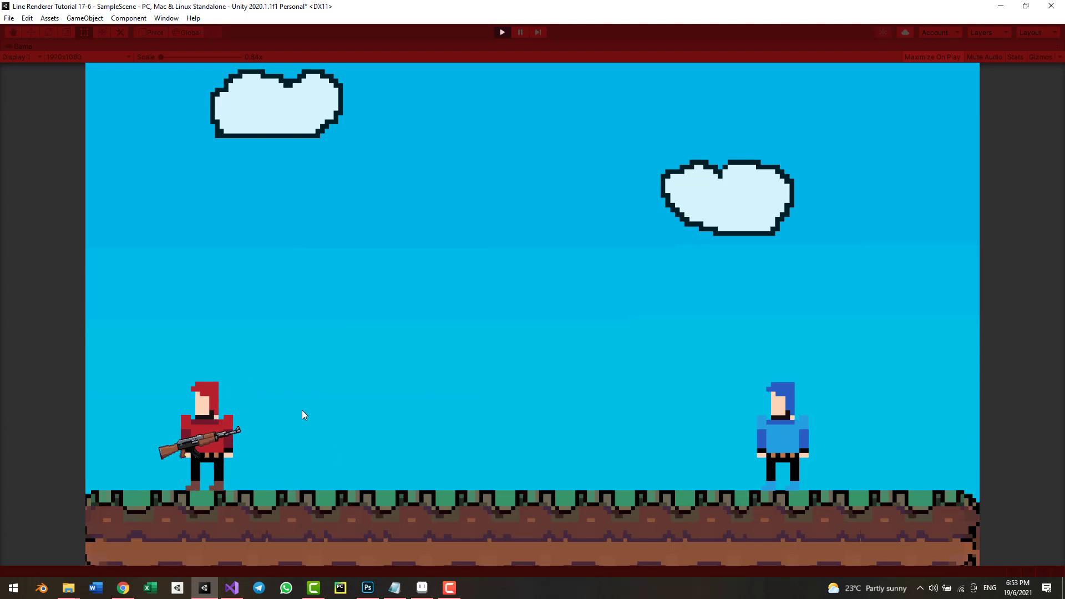
pyautogui.press('a')
pyautogui.press('d')
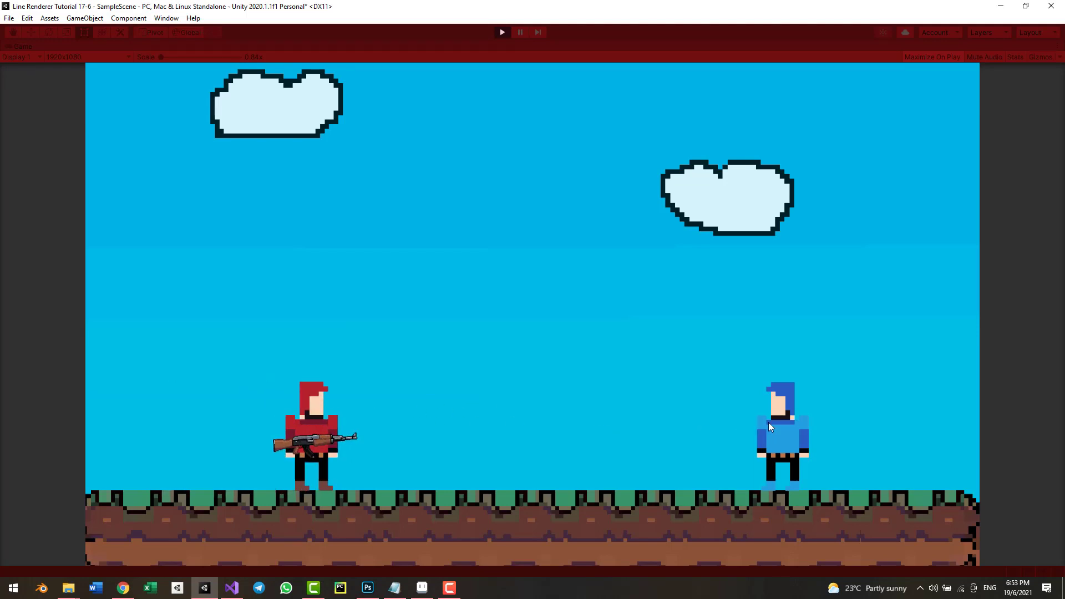
# - Fire the rifle in the running game to test shooting at the blue soldier
pyautogui.click(768, 316)
pyautogui.click(658, 263)
pyautogui.click(662, 277)
pyautogui.click(644, 518)
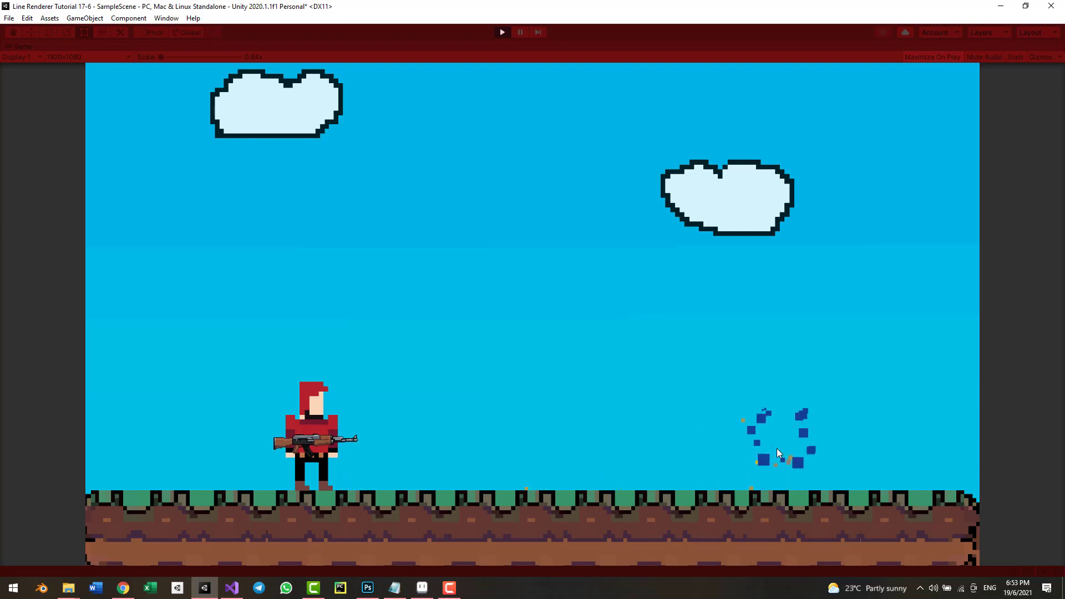
# - Test the red soldier's left and right movement together with its jump in the running game
pyautogui.press('d')
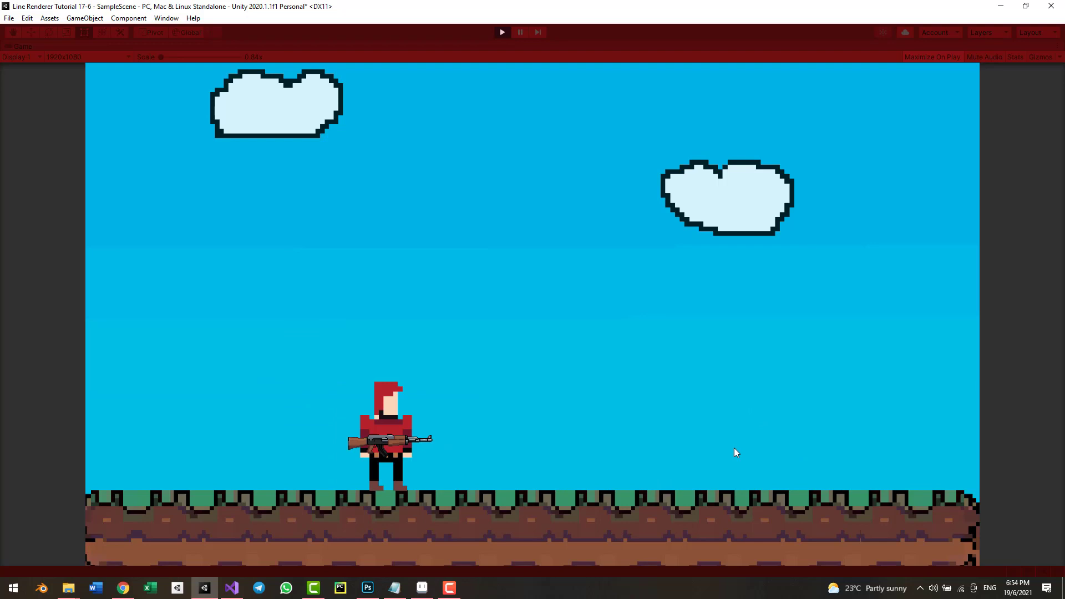
pyautogui.press('a')
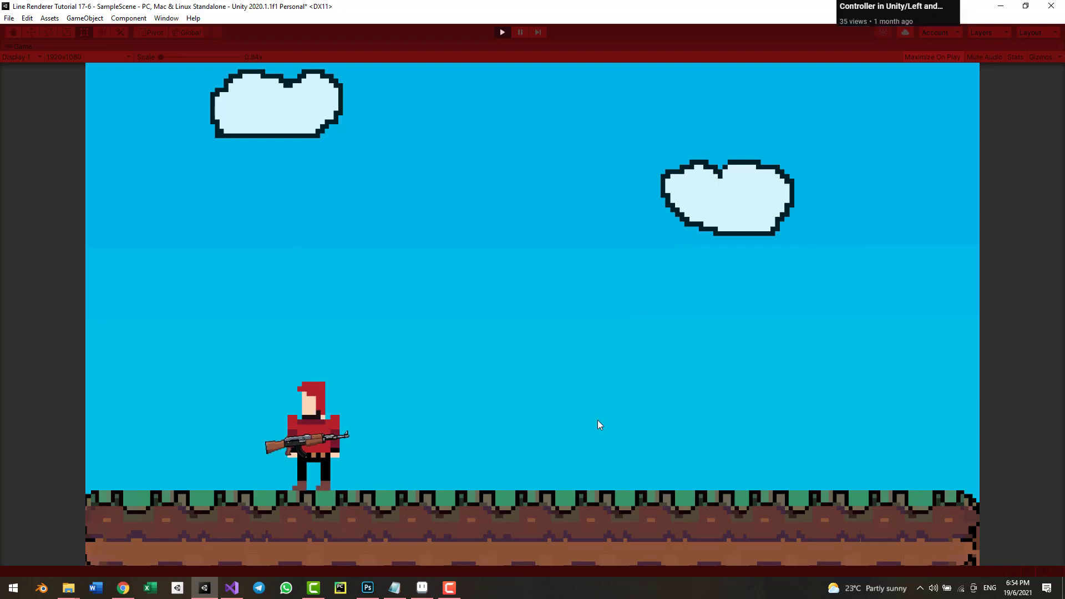
pyautogui.press('d')
pyautogui.press('space')
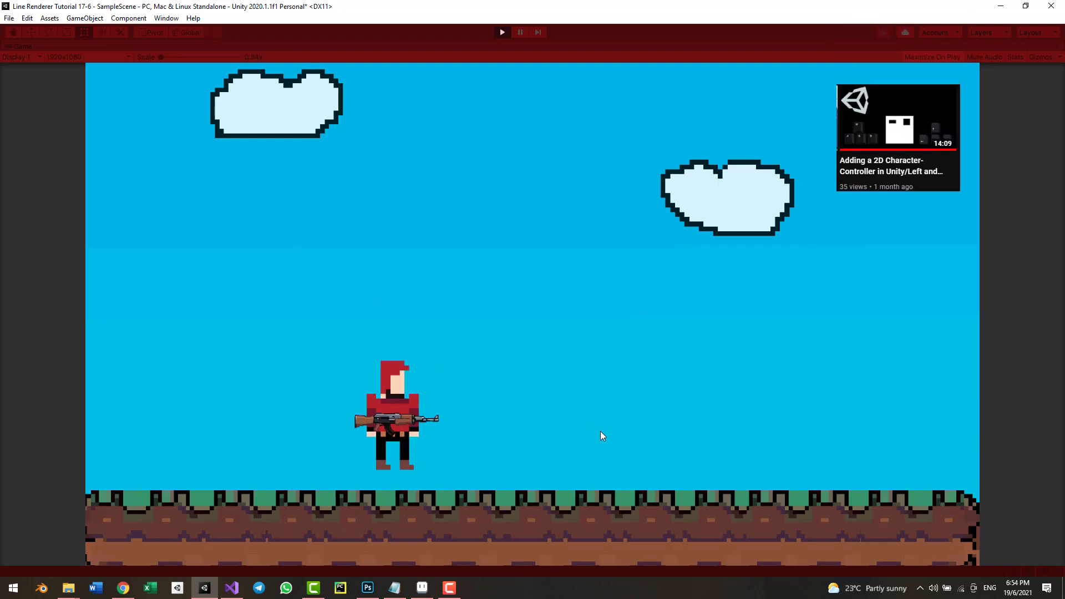
pyautogui.press('d')
pyautogui.press('a')
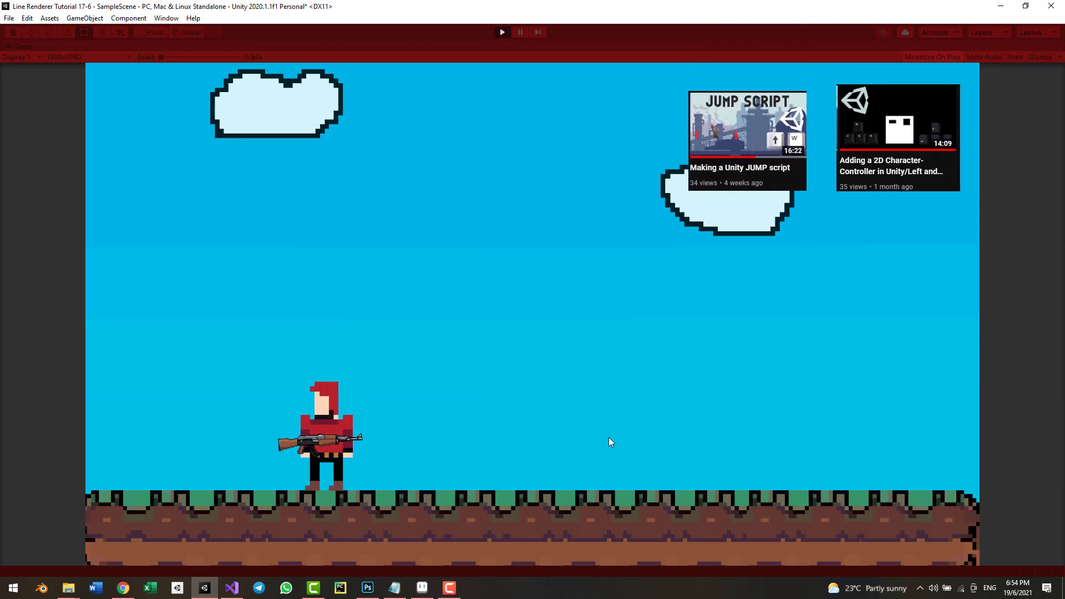
pyautogui.press('space')
pyautogui.press('d')
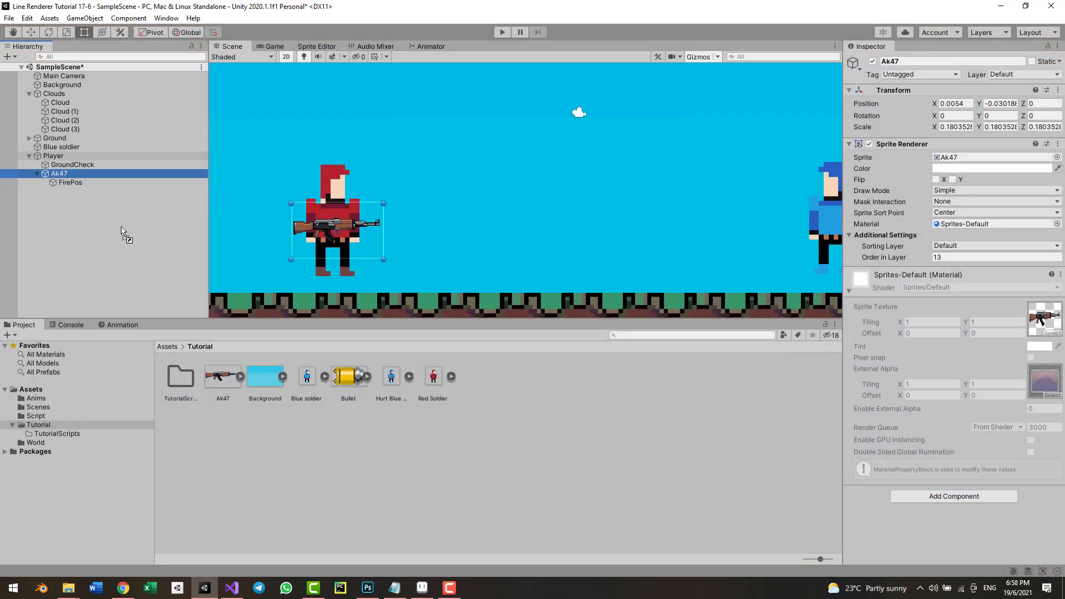
# - Run the scene, test the player's walking and jumping without weapon aiming, and stop play mode
pyautogui.click(278, 399)
pyautogui.hotkey('ctrl', 'p')
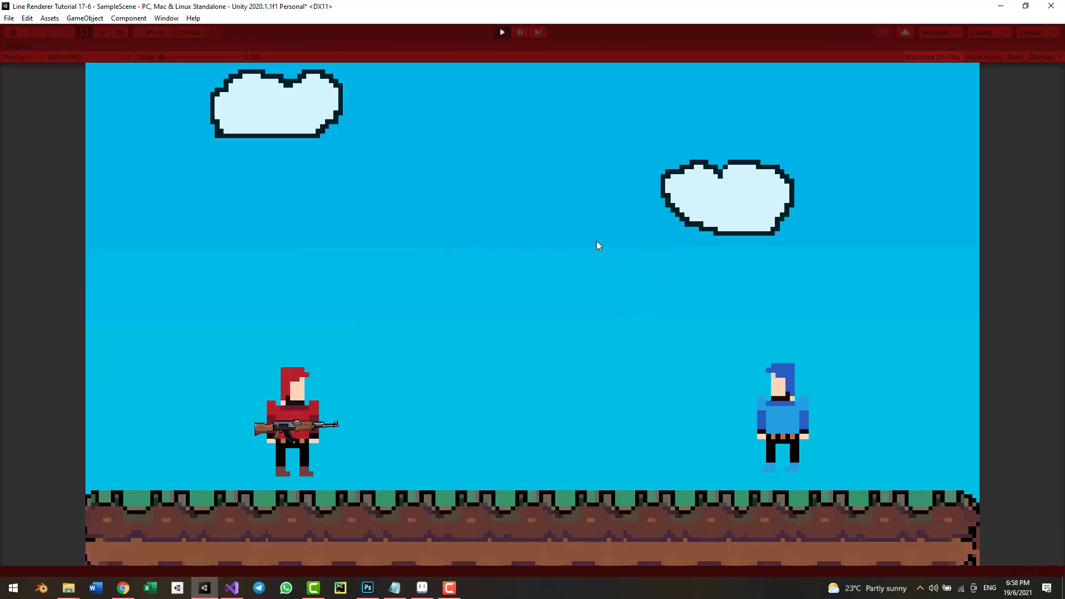
pyautogui.press('Right')
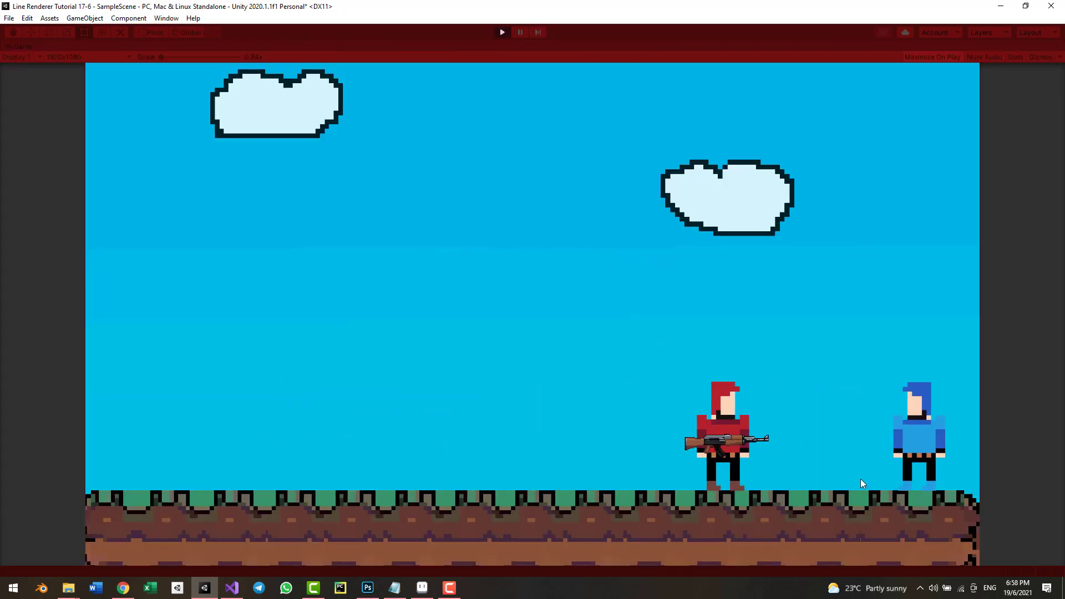
pyautogui.press('Left')
pyautogui.press('space')
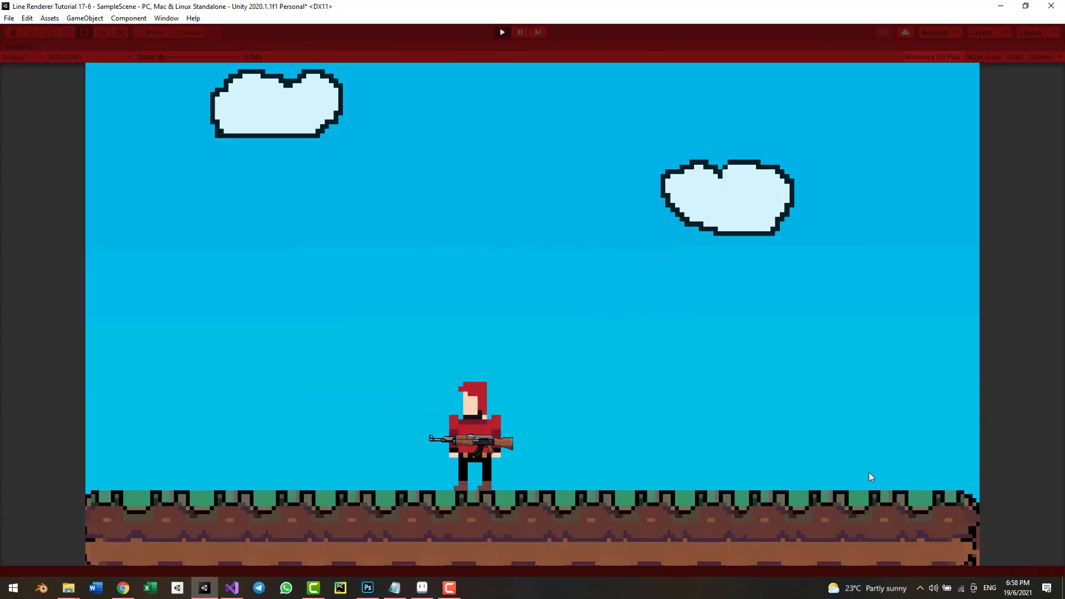
pyautogui.hotkey('ctrl', 'p')
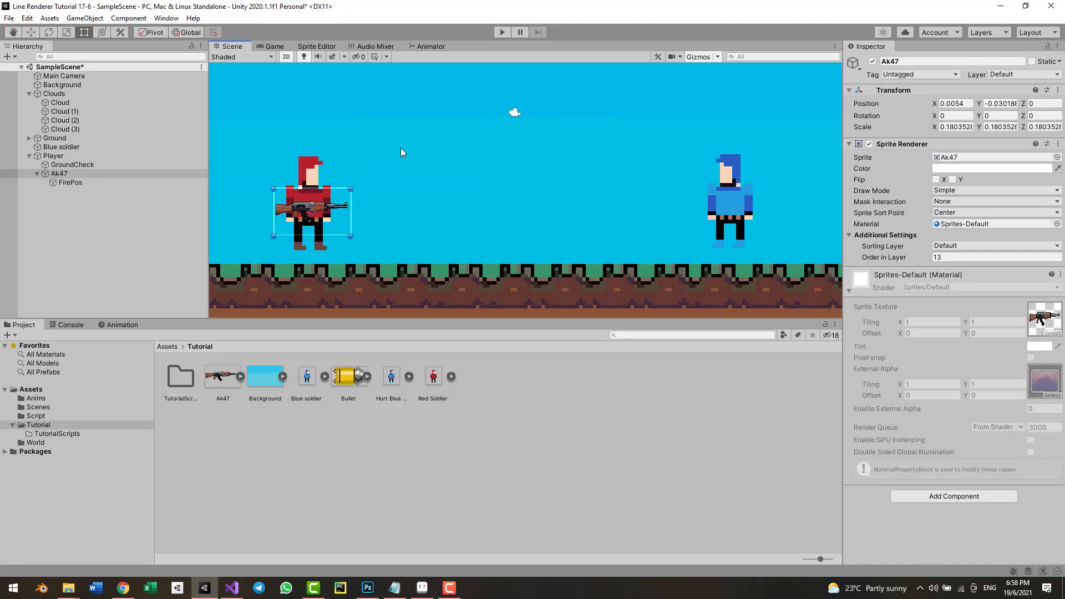
# - Attach a Weapon script to the Ak47 object and create an empty child object under it
pyautogui.click(82, 175)
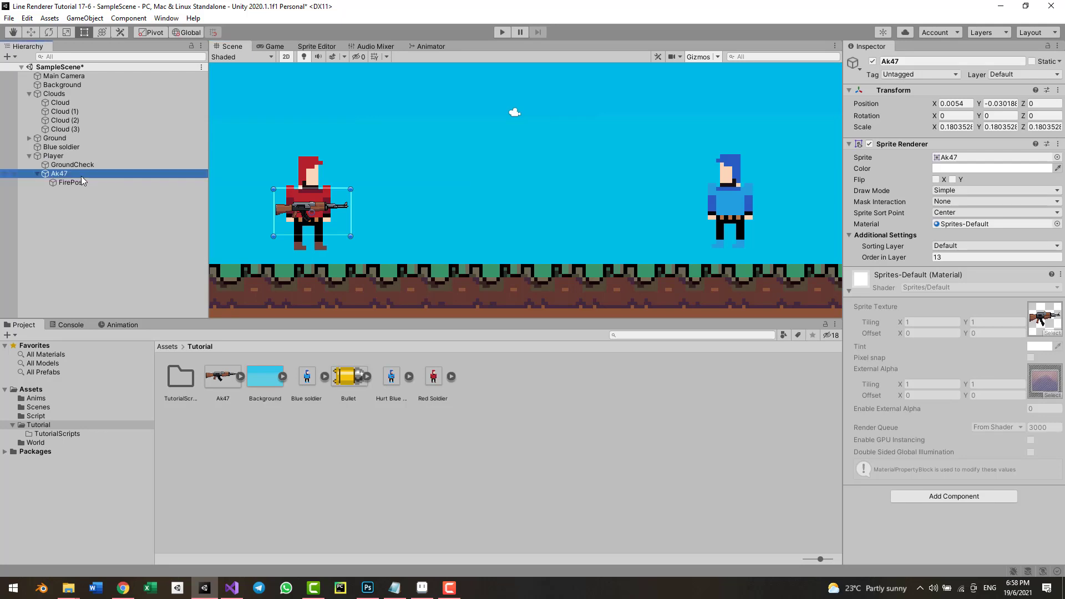
pyautogui.click(954, 496)
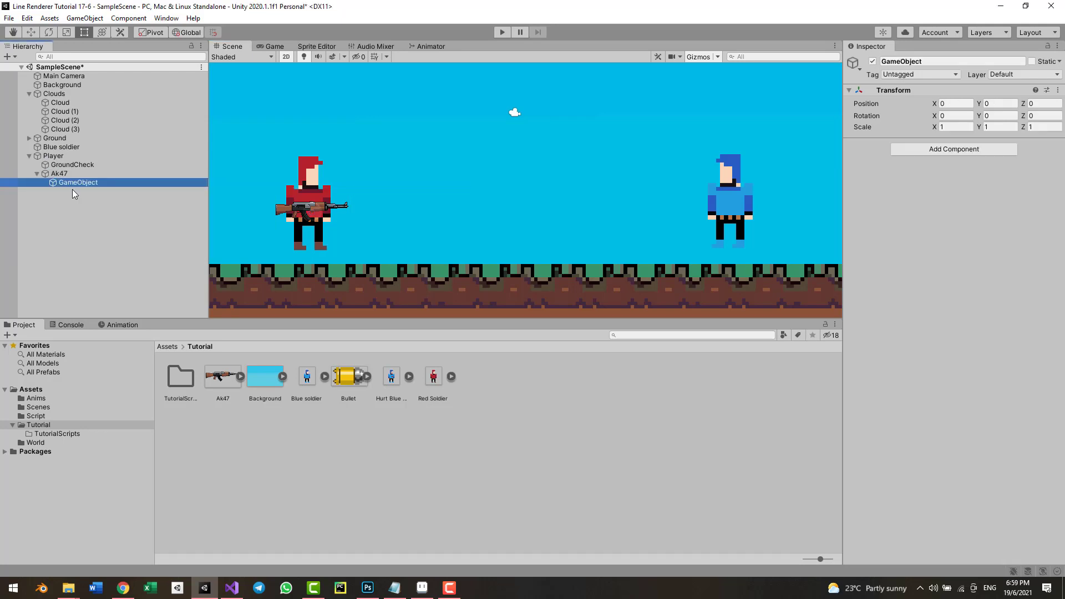
pyautogui.click(69, 185)
pyautogui.press('w')
pyautogui.click(65, 174)
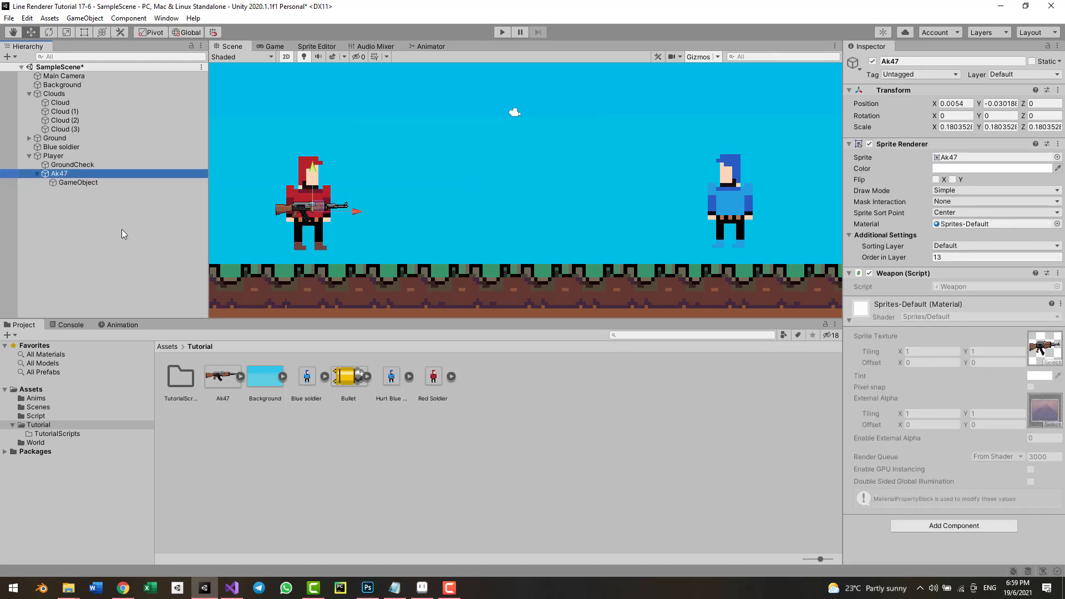
# - Move the Ak47's empty child object to the rifle's muzzle at about X 0.492, Y 0.065, and open its name for editing
pyautogui.click(93, 185)
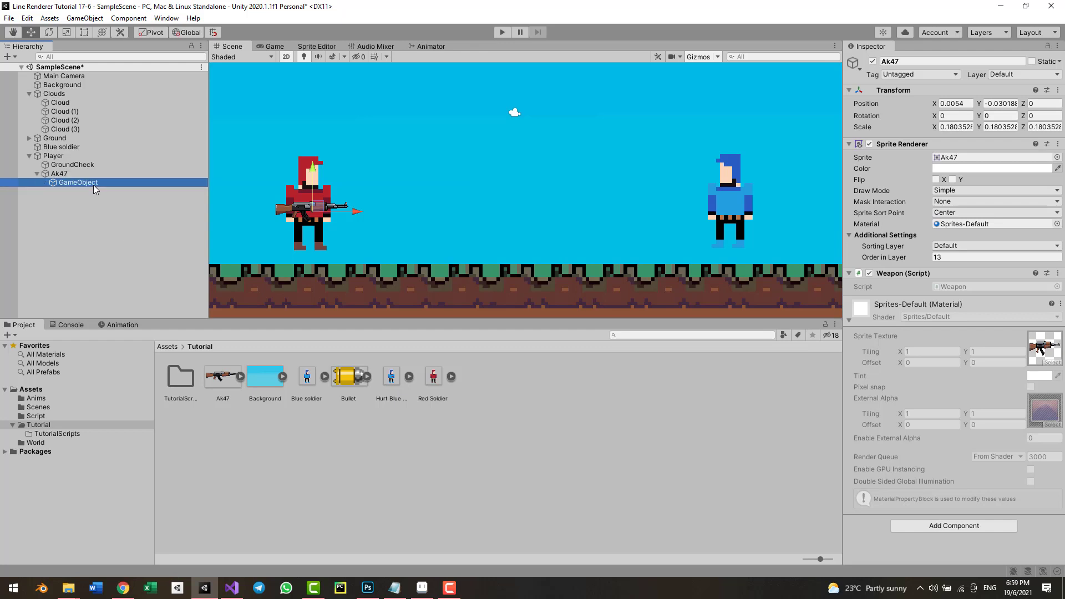
pyautogui.scroll(6, 327, 225)
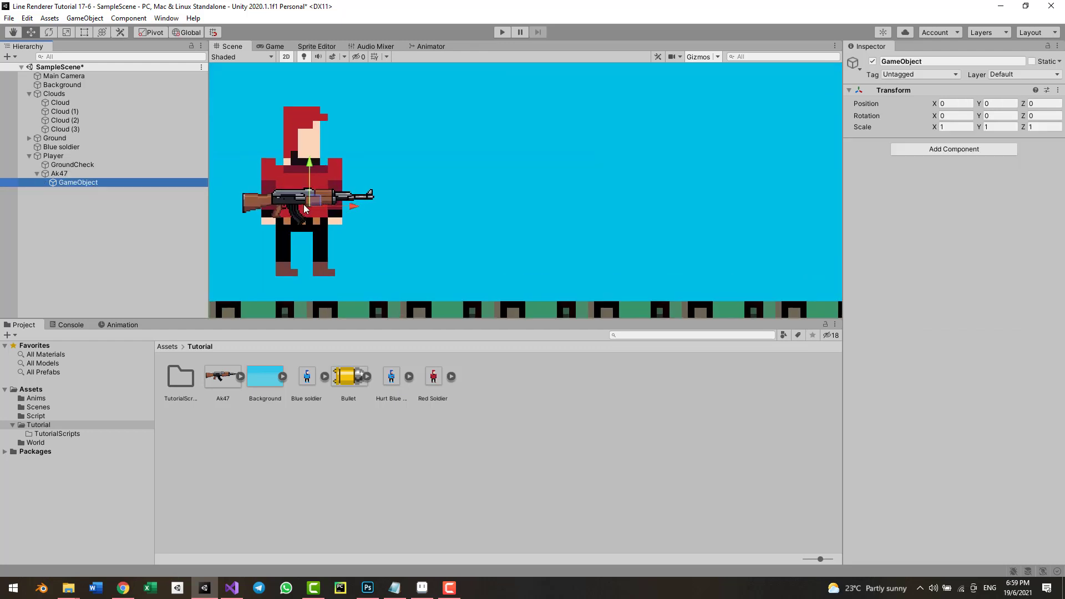
pyautogui.moveTo(313, 207); pyautogui.dragTo(431, 192)
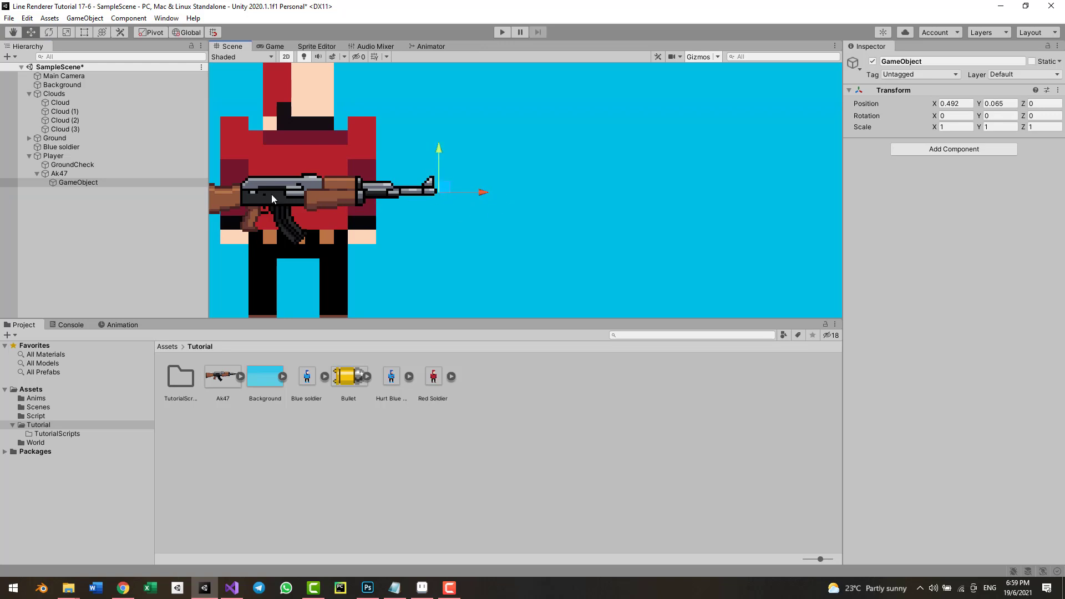
pyautogui.click(94, 183)
pyautogui.press('F2')
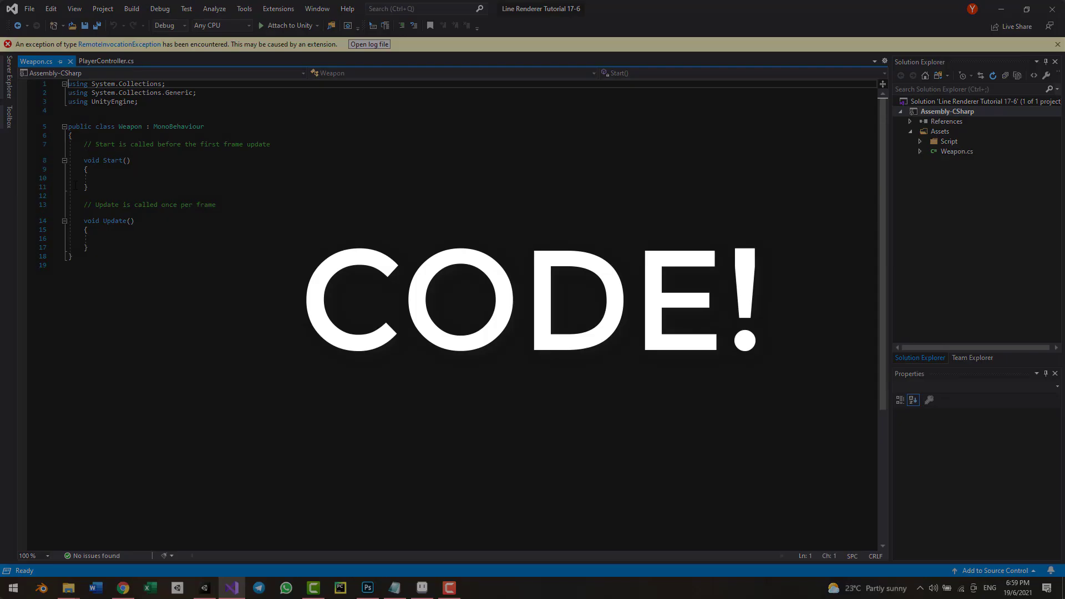
# - In Visual Studio, replace the comment above Start in Weapon.cs with the field "public Transform FirePos;"
pyautogui.keyDown('ctrl'); pyautogui.scroll(2, 203, 176); pyautogui.keyUp('ctrl')
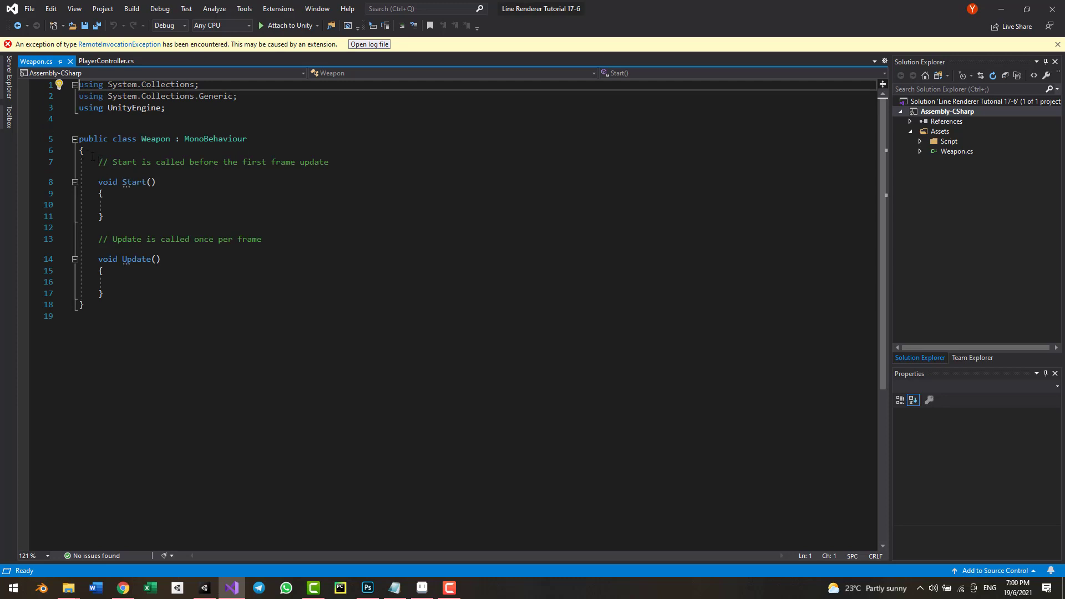
pyautogui.moveTo(98, 162); pyautogui.dragTo(355, 165)
pyautogui.write('public ')
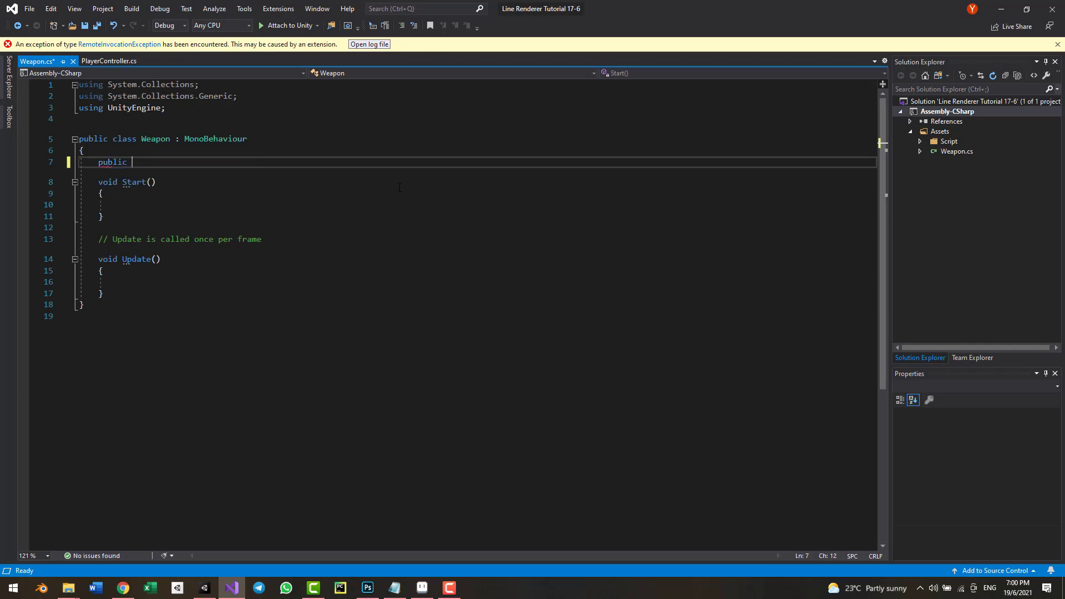
pyautogui.write('transf')
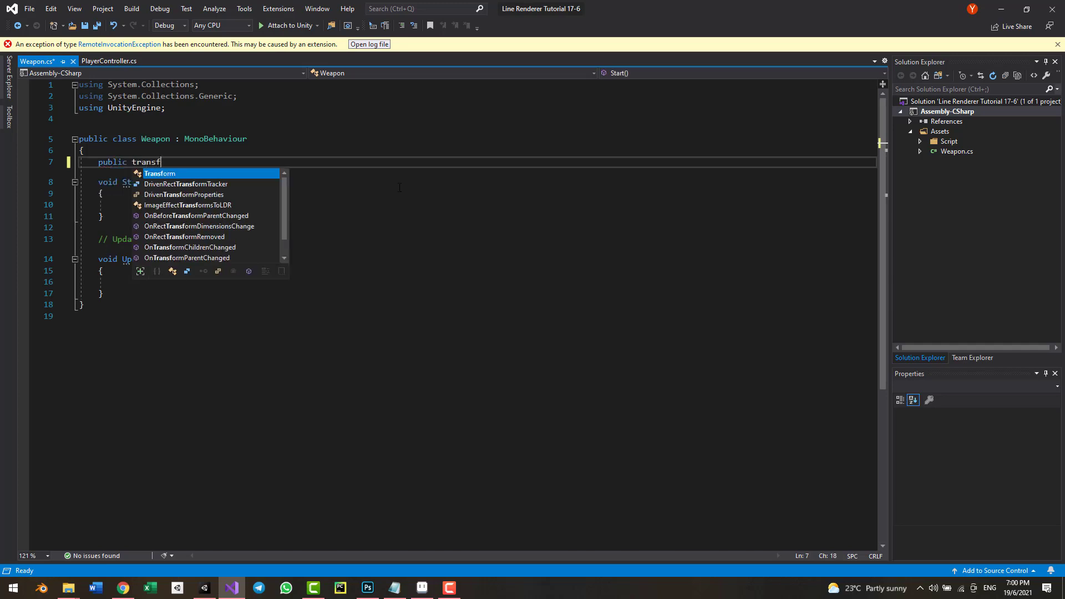
pyautogui.write('orm Fi')
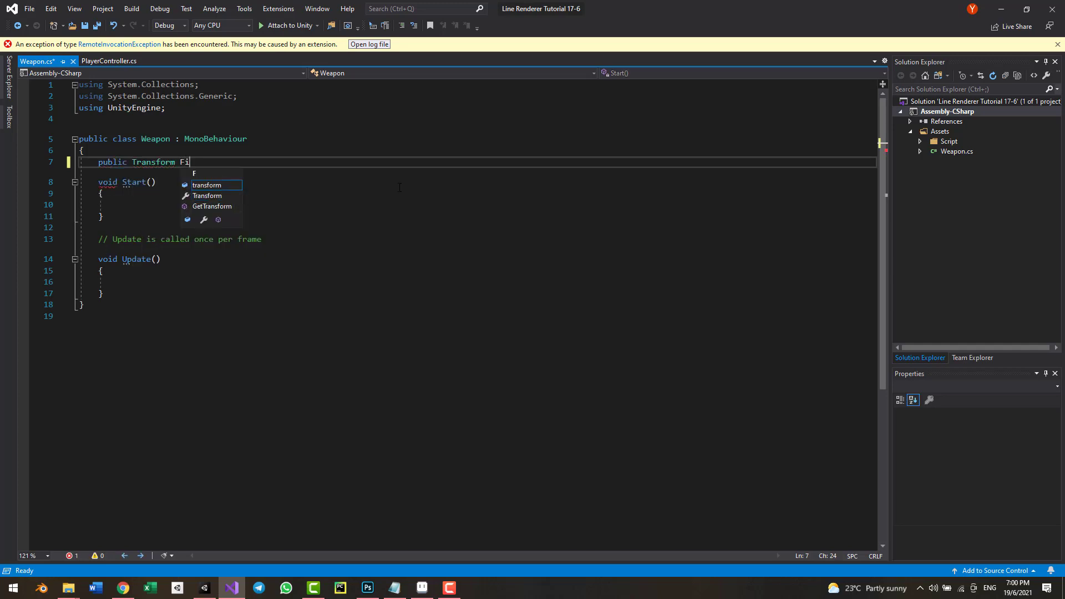
pyautogui.write('rePos')
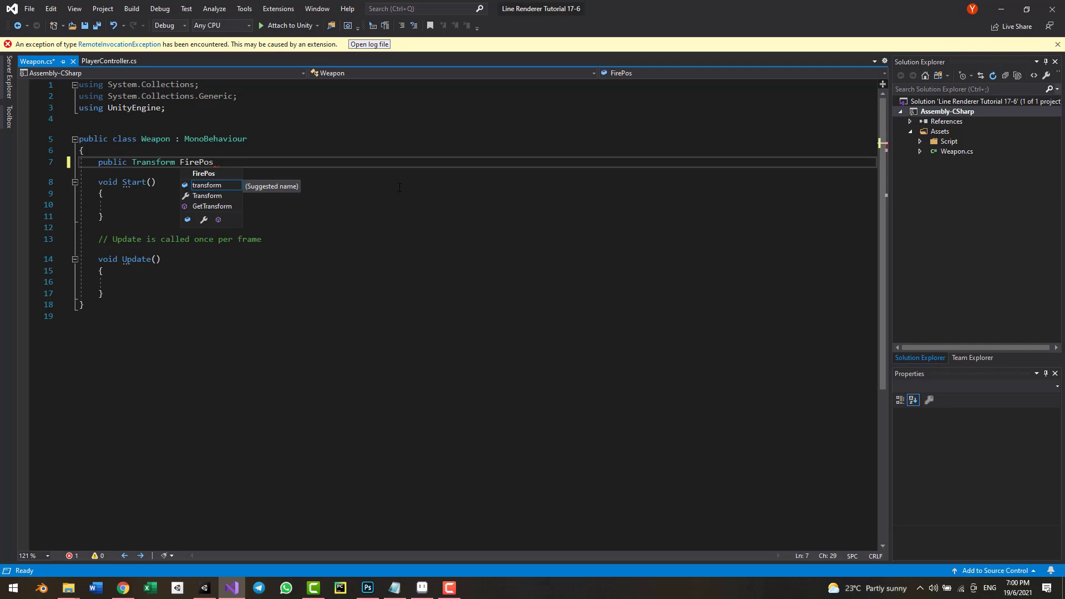
pyautogui.write(';')
# - Declare the field "public GameObject Bullet;" below FirePos in the Weapon class
pyautogui.press('Return')
pyautogui.write('public ')
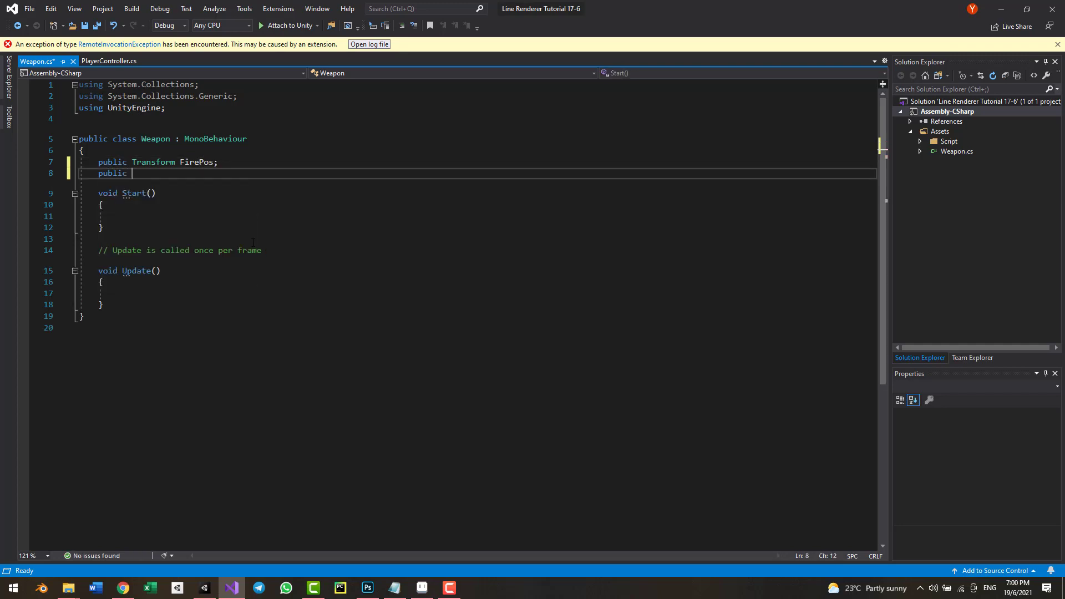
pyautogui.write('game B')
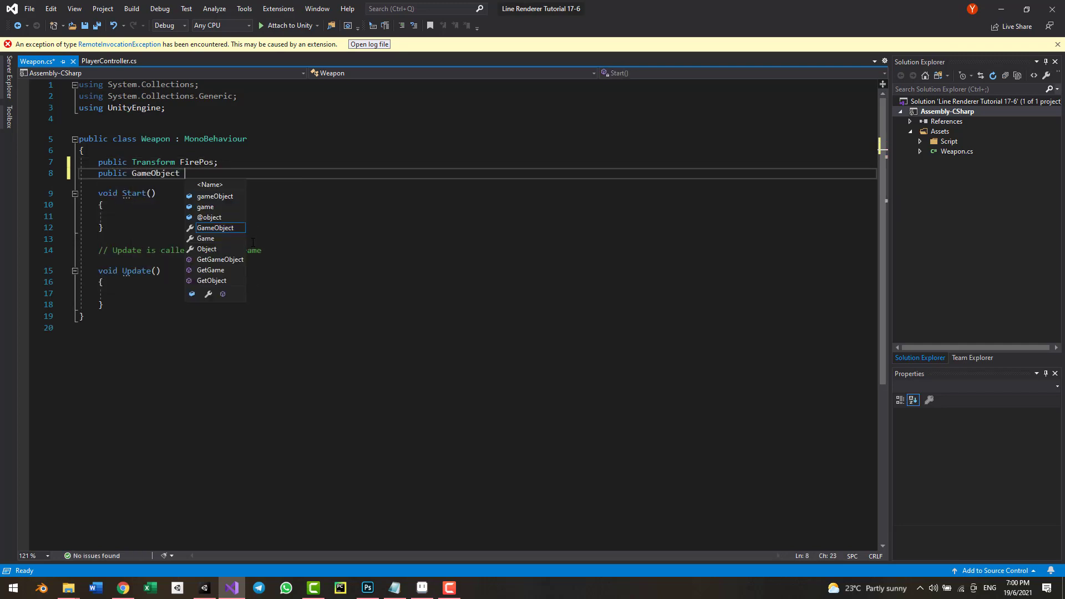
pyautogui.write('ullet;')
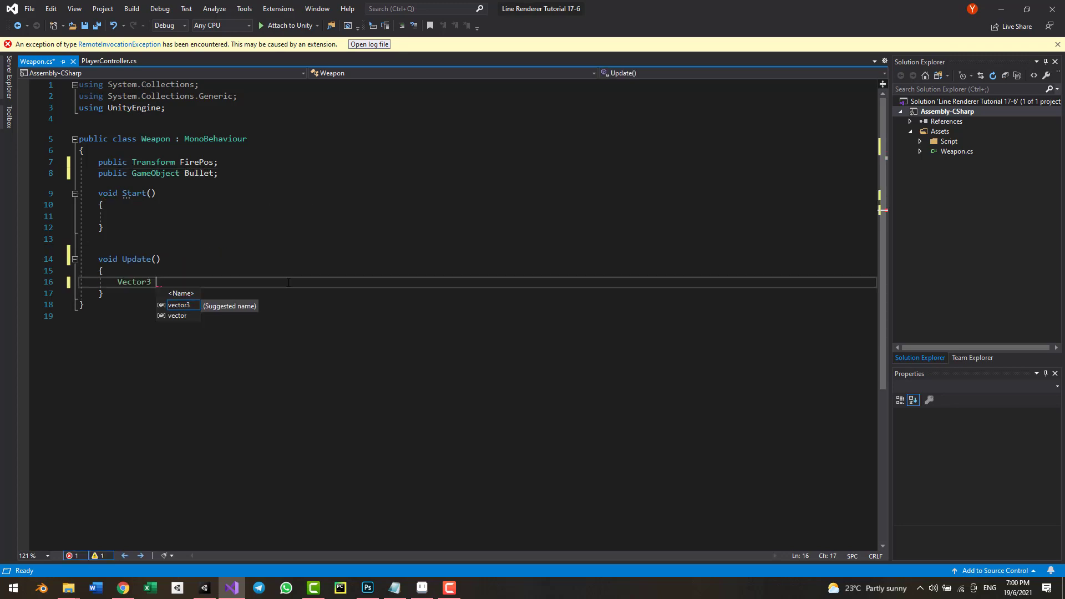
# - In Update, name the Vector3 variable CursorDirection and assign it Camera.main.ScreenToWorldPoint
pyautogui.write('Cu')
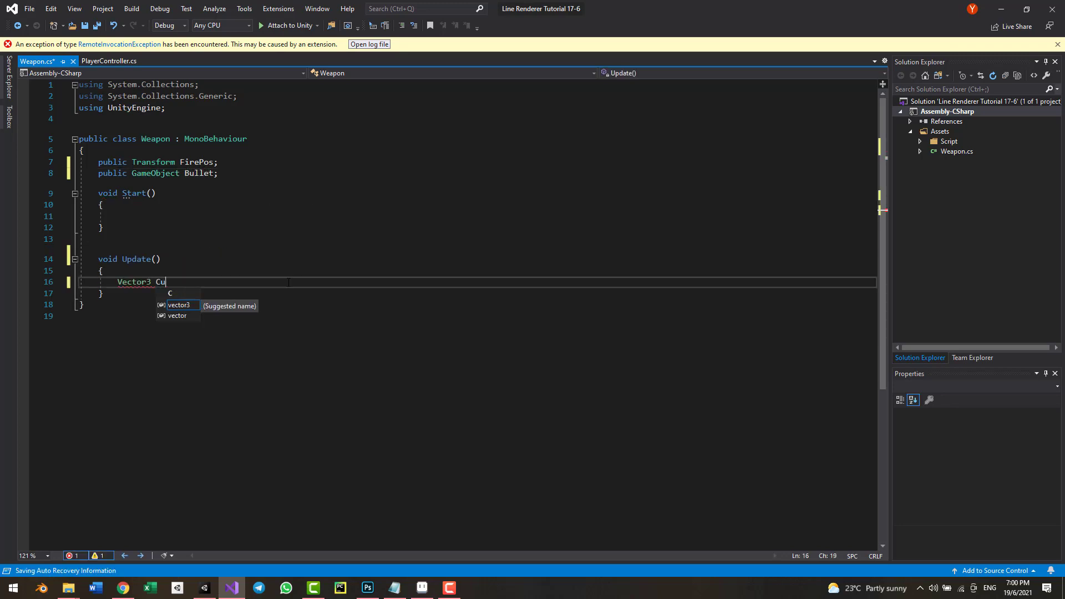
pyautogui.write('rsorDi')
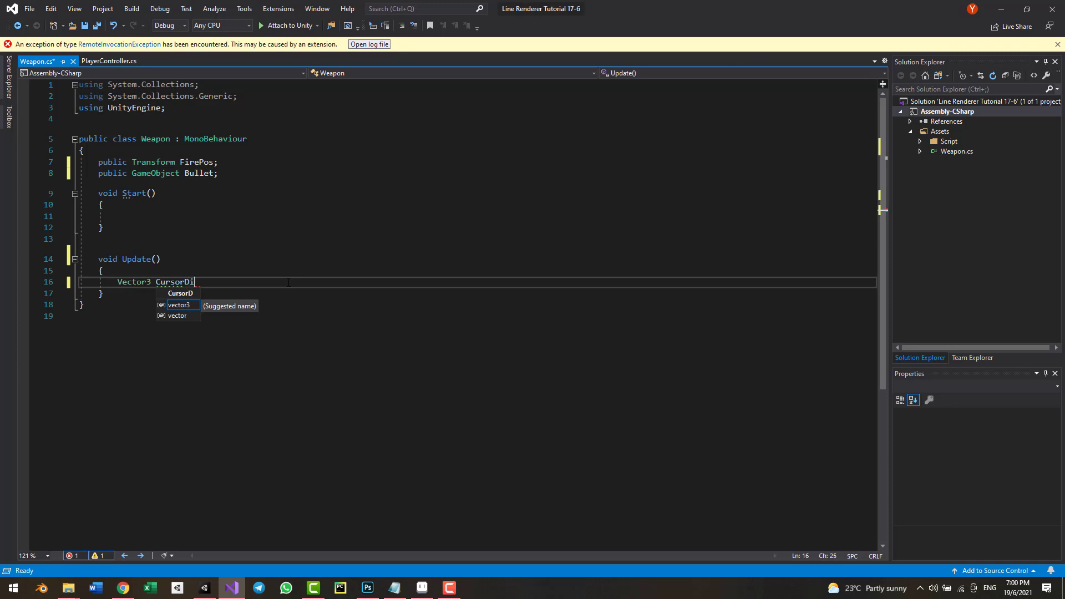
pyautogui.write('rection =')
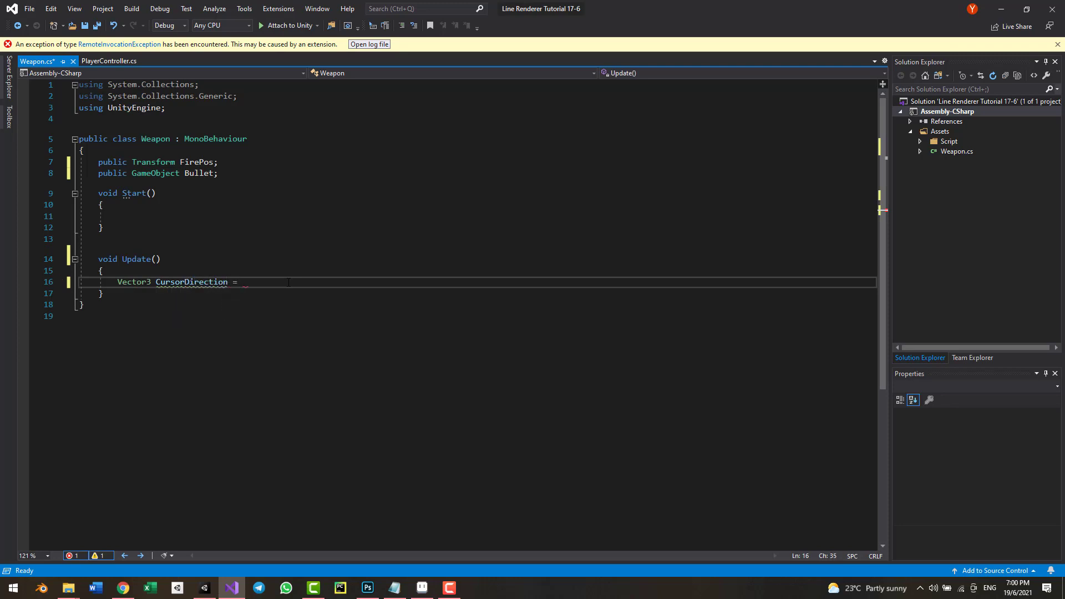
pyautogui.write(' Camera.main.svc')
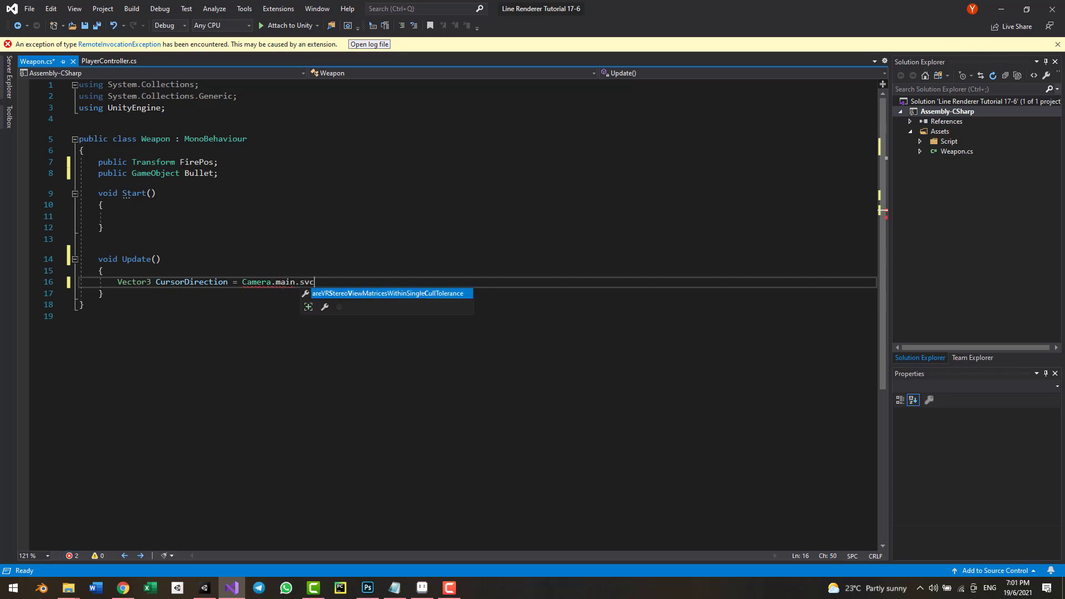
pyautogui.press('BackSpace')
pyautogui.press('BackSpace')
pyautogui.write('cre')
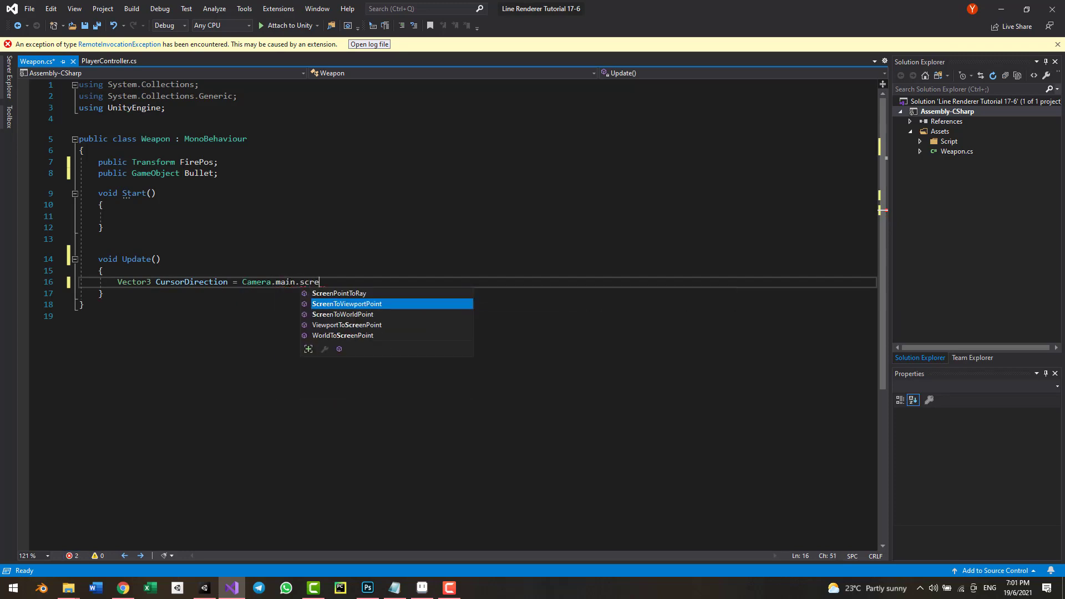
pyautogui.press('Down')
pyautogui.press('Tab')
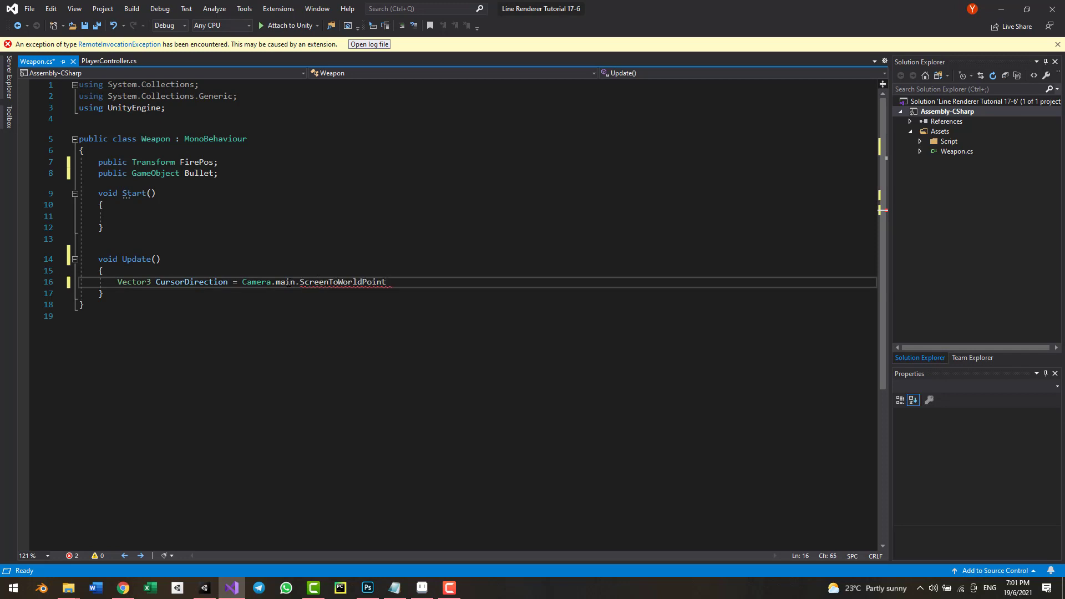
# - Pass Input.mousePosition to ScreenToWorldPoint, subtract transform.position from the result, and end the CursorDirection statement
pyautogui.write('(')
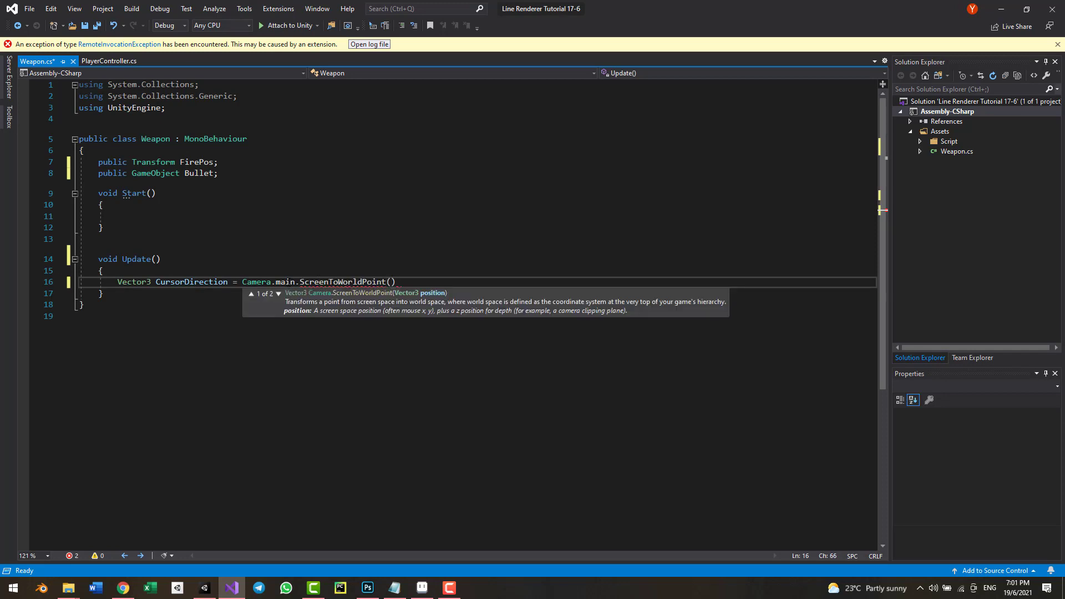
pyautogui.write('Input.m')
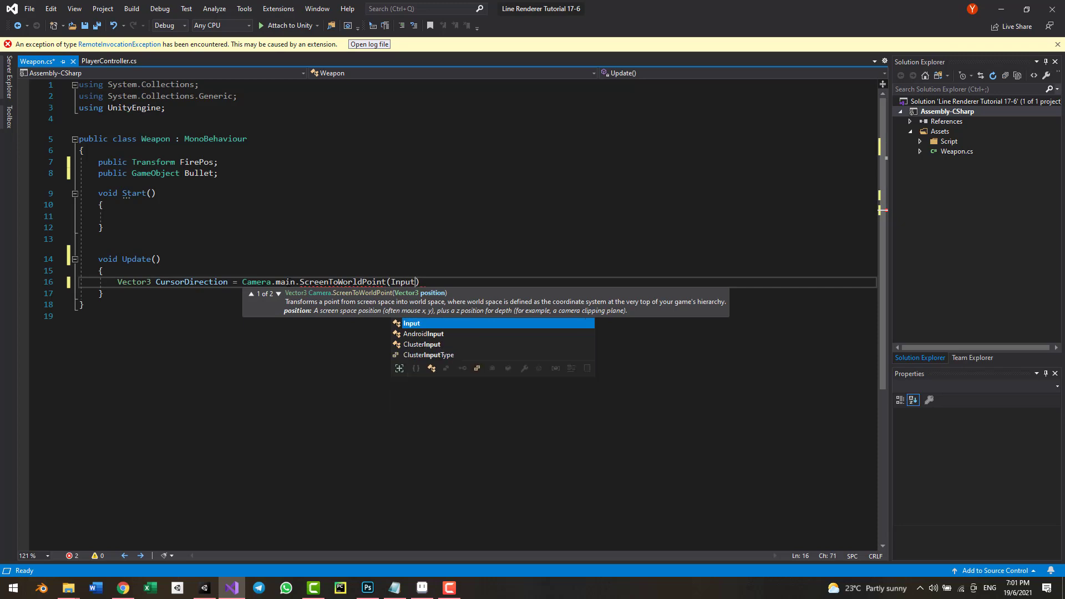
pyautogui.write('ouse')
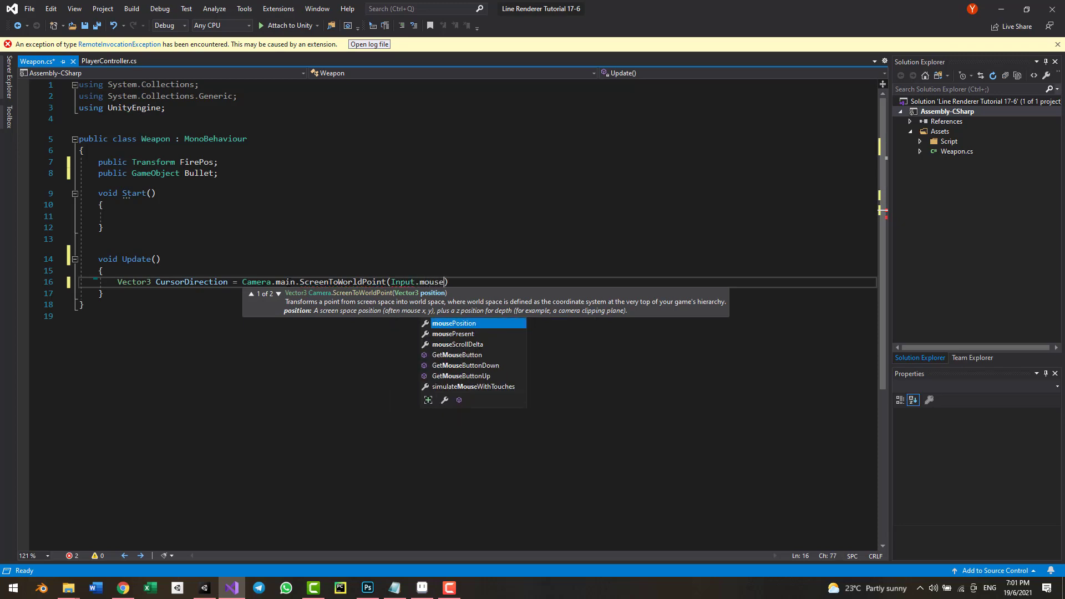
pyautogui.press('Tab')
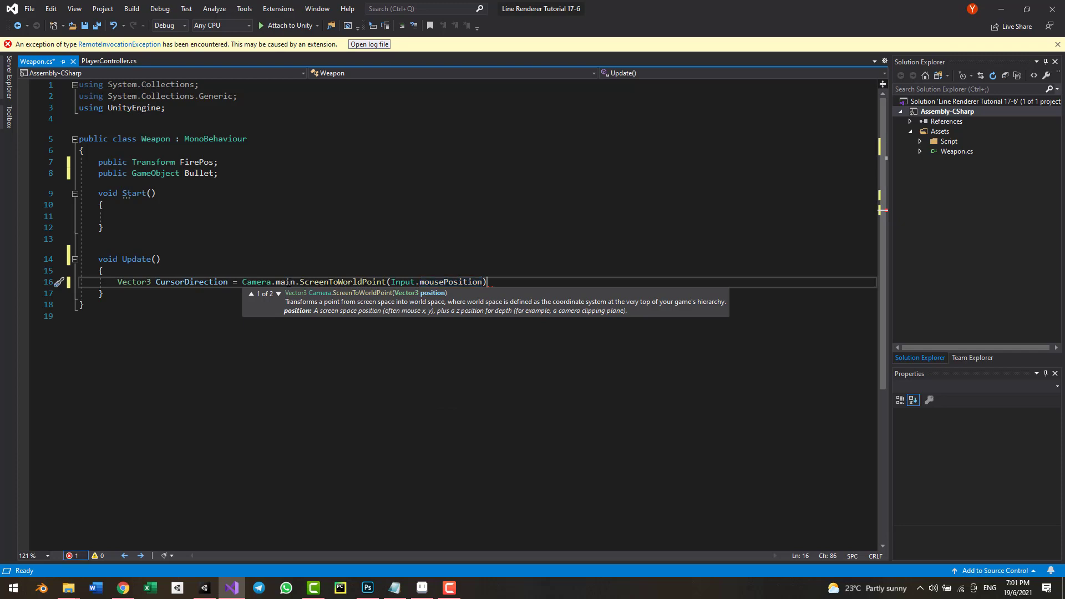
pyautogui.write(') -')
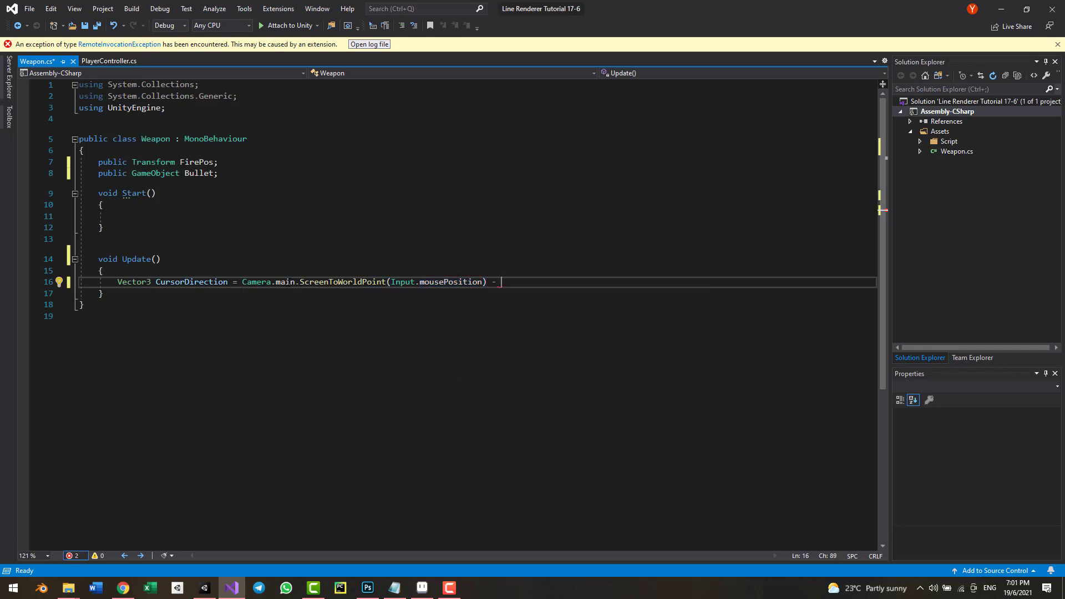
pyautogui.write(' transform.position;')
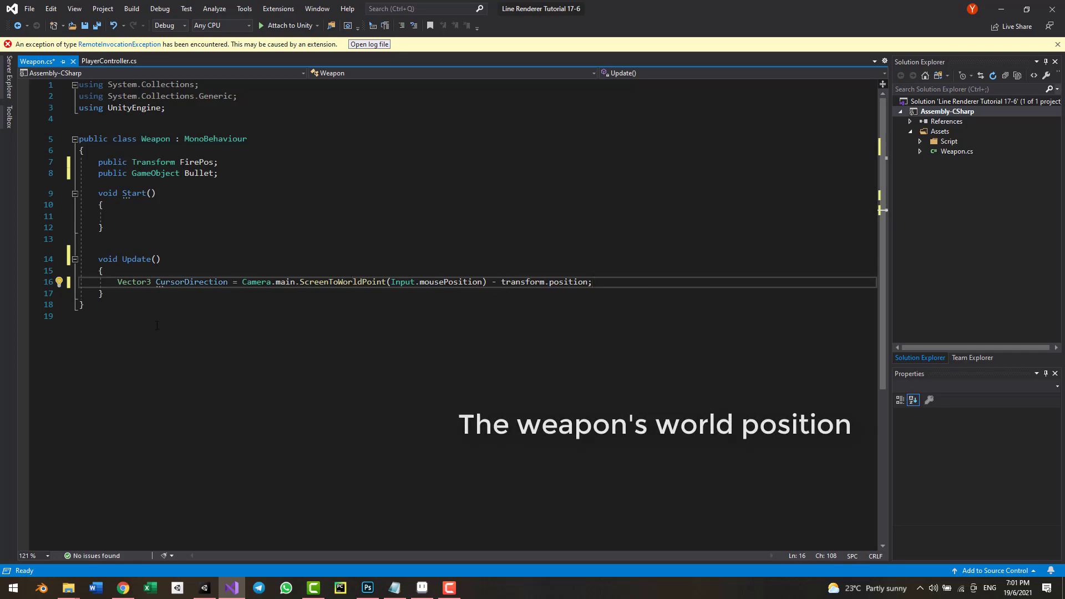
# - Below the CursorDirection line, declare "float zRotation" and assign it a Mathf.Atan2 call
pyautogui.press('Return')
pyautogui.write('float zro')
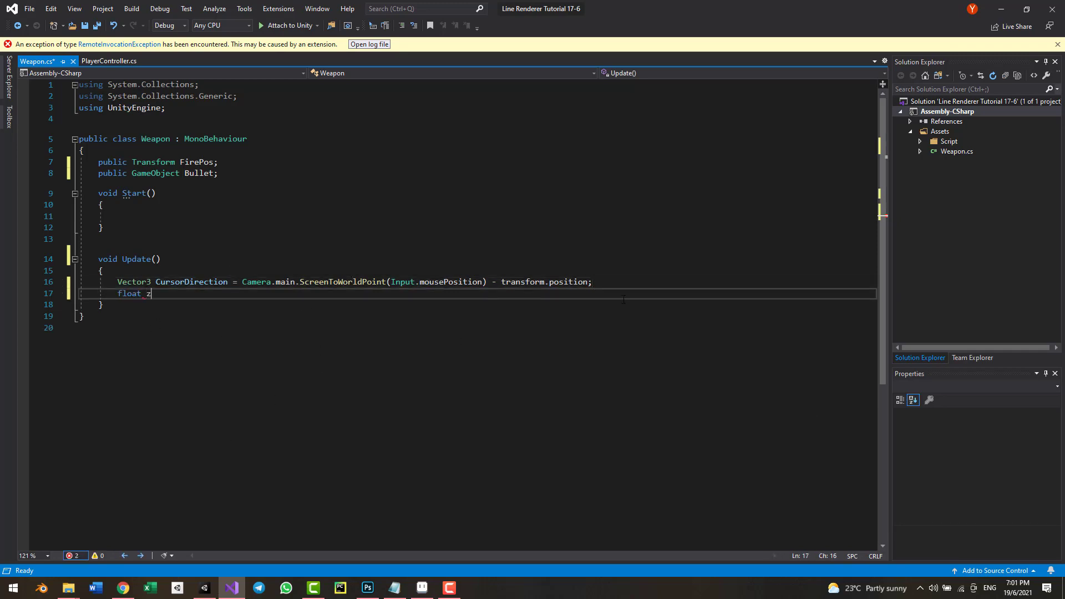
pyautogui.press('BackSpace')
pyautogui.press('BackSpace')
pyautogui.write('Rotation = Mathf.Atan2(')
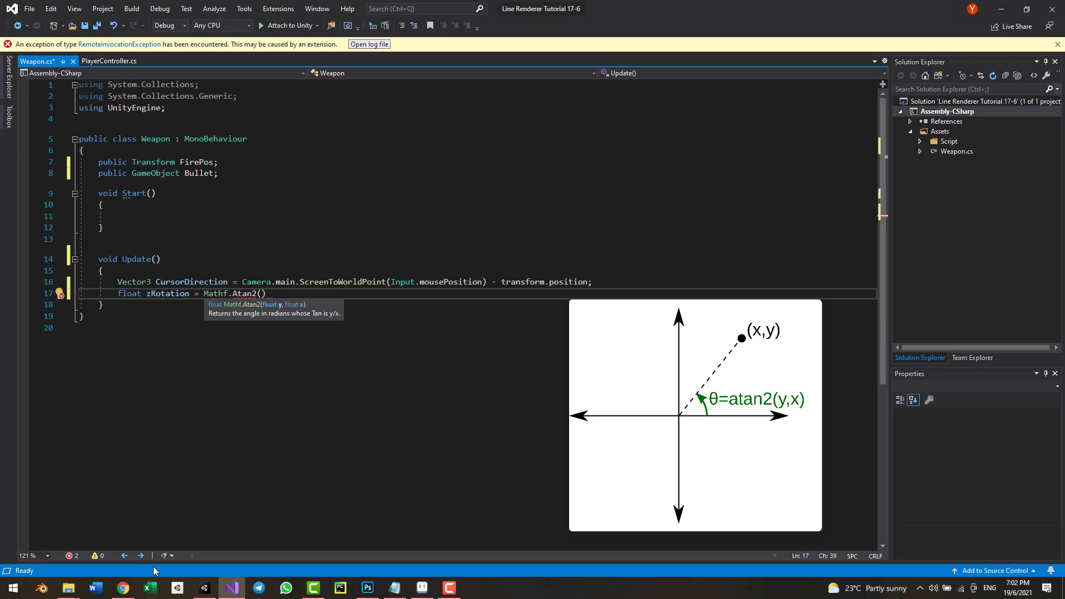
# - Give Mathf.Atan2 the arguments CursorDirection.y and CursorDirection.x, and end the zRotation statement with a semicolon
pyautogui.write('CursorDirection.y,')
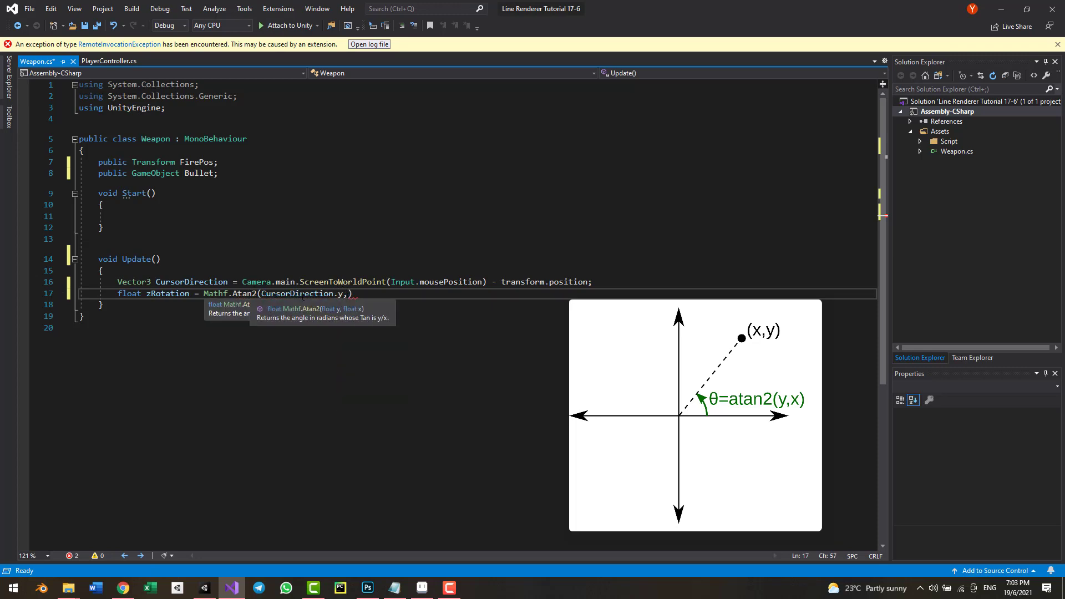
pyautogui.write(' m')
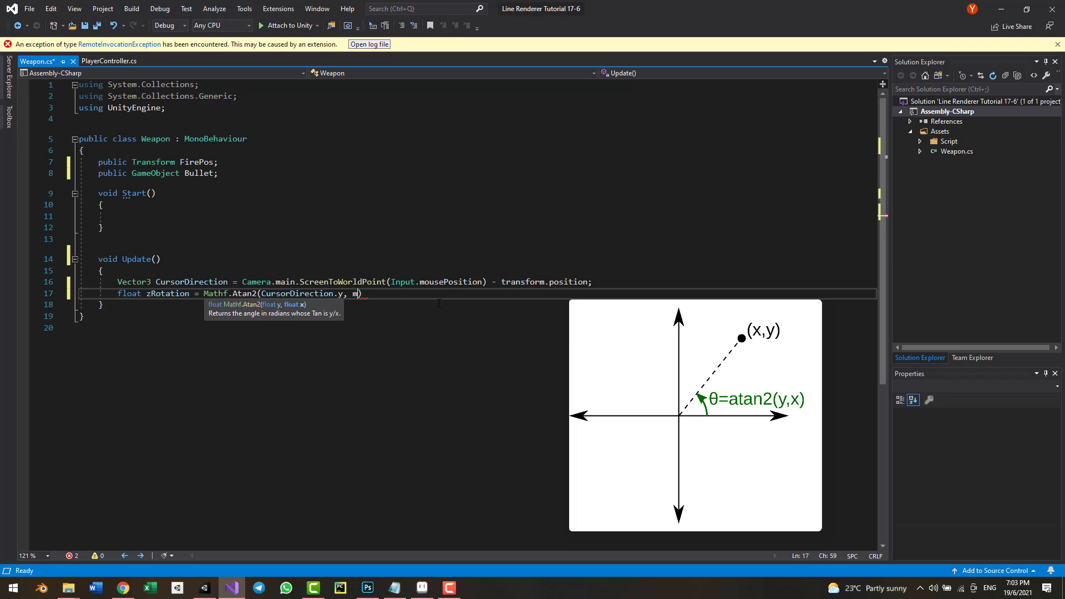
pyautogui.write('ous')
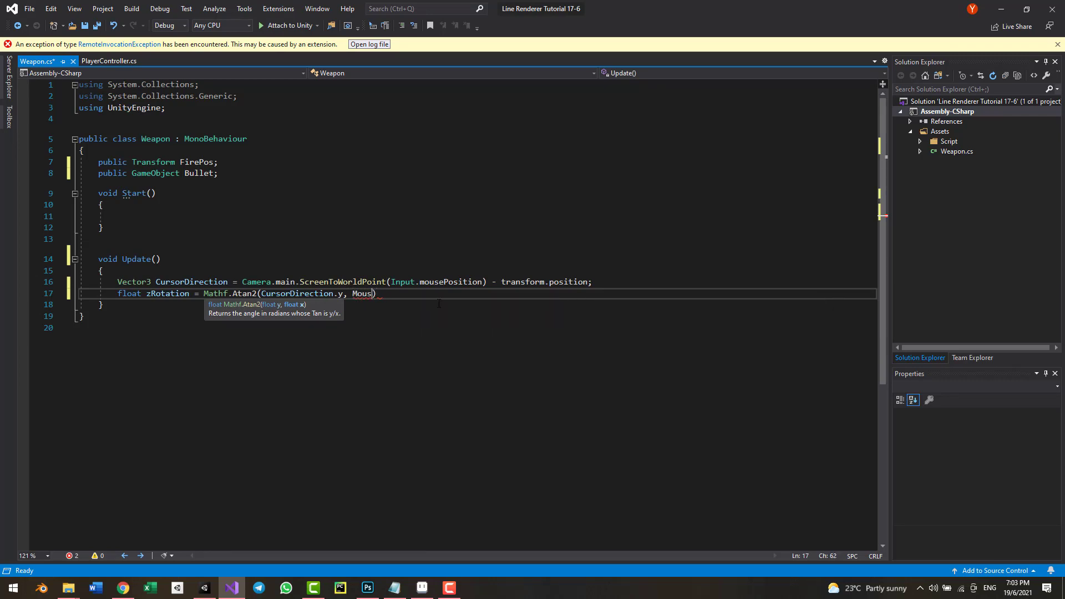
pyautogui.press('BackSpace')
pyautogui.press('BackSpace')
pyautogui.press('BackSpace')
pyautogui.press('BackSpace')
pyautogui.write('cursor')
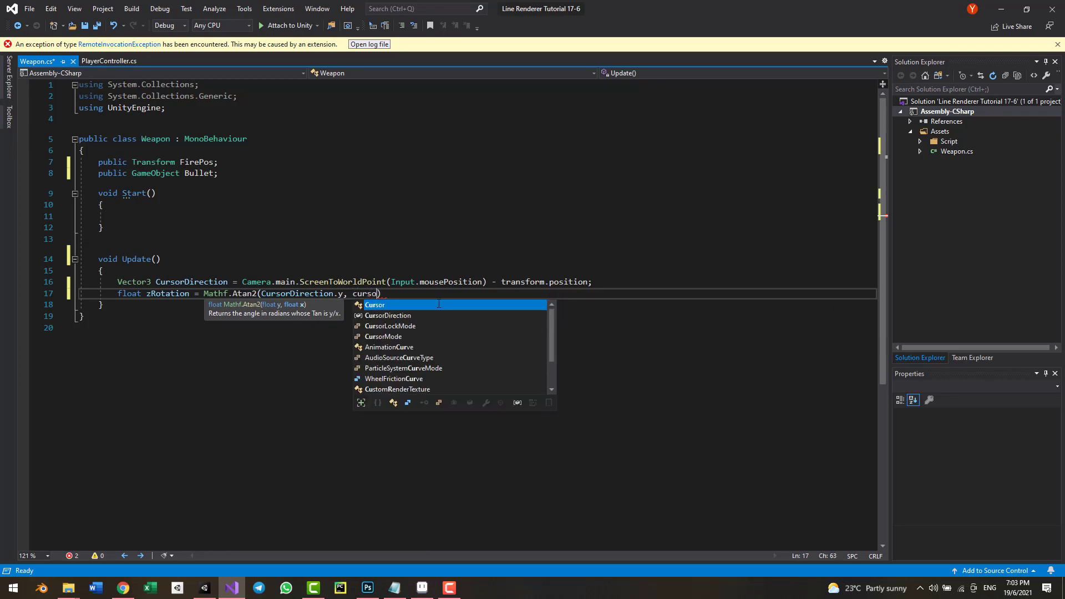
pyautogui.press('Tab')
pyautogui.write('.x)')
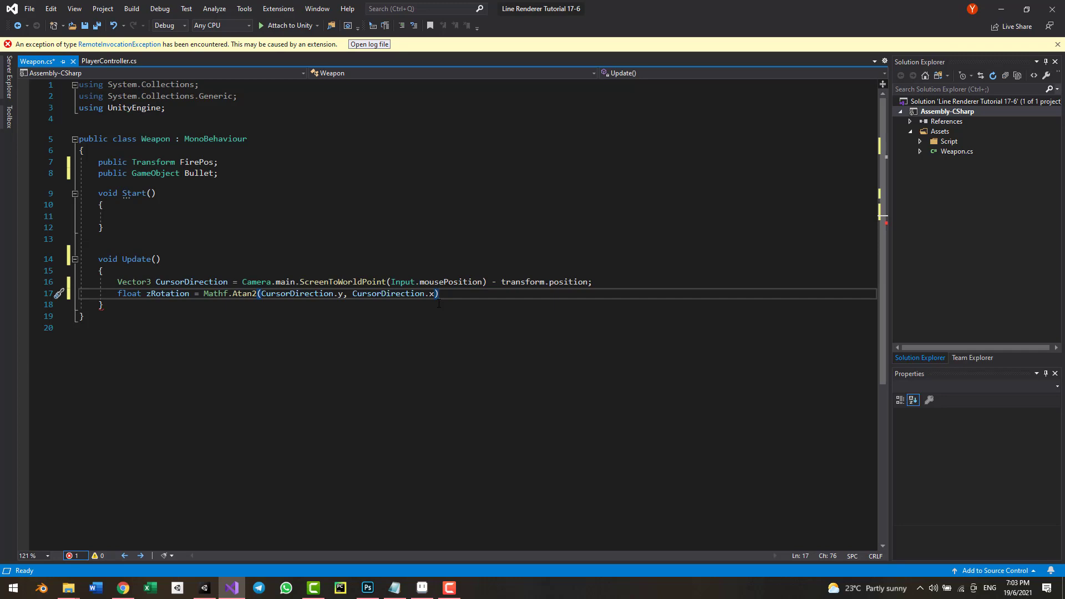
pyautogui.press('Return')
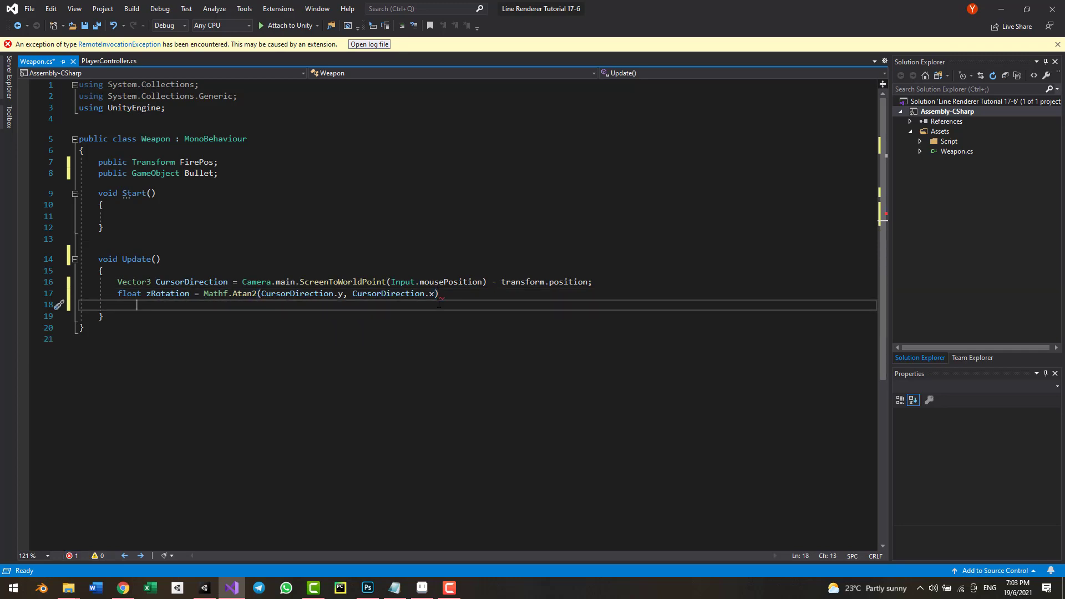
pyautogui.press('Up')
pyautogui.press('End')
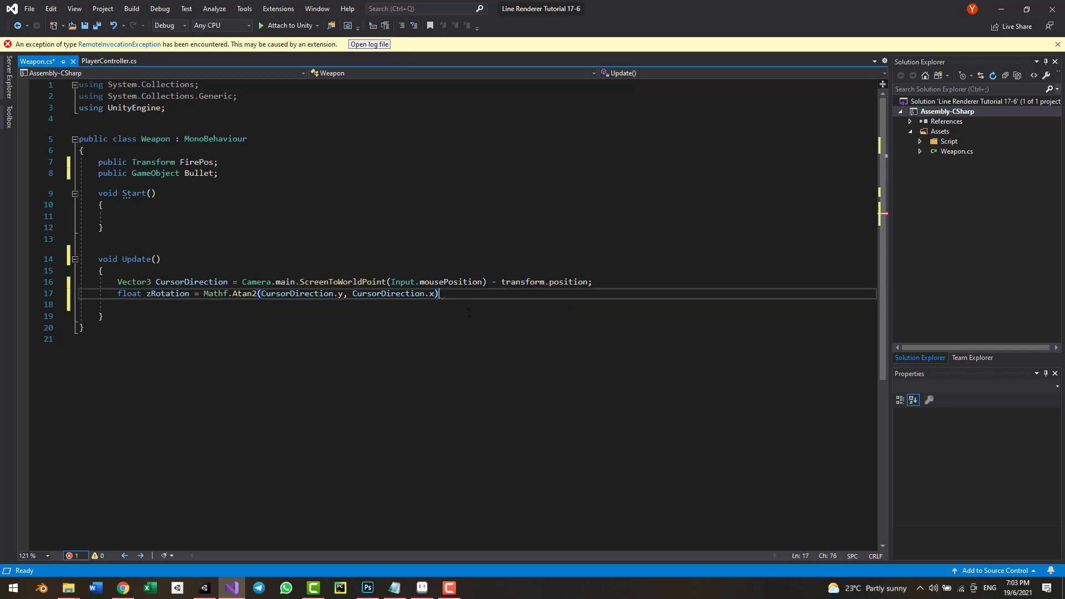
pyautogui.write(';')
pyautogui.press('Return')
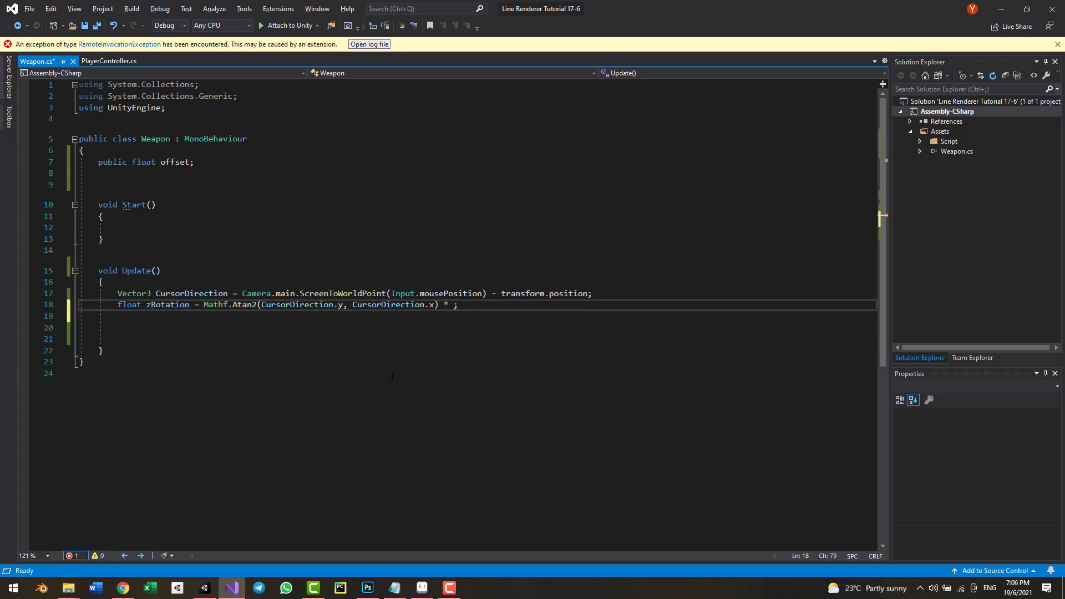
# - Complete the zRotation expression by multiplying the Atan2 result by Mathf.Rad2Deg
pyautogui.write('athf')
pyautogui.press('Tab')
pyautogui.write('.')
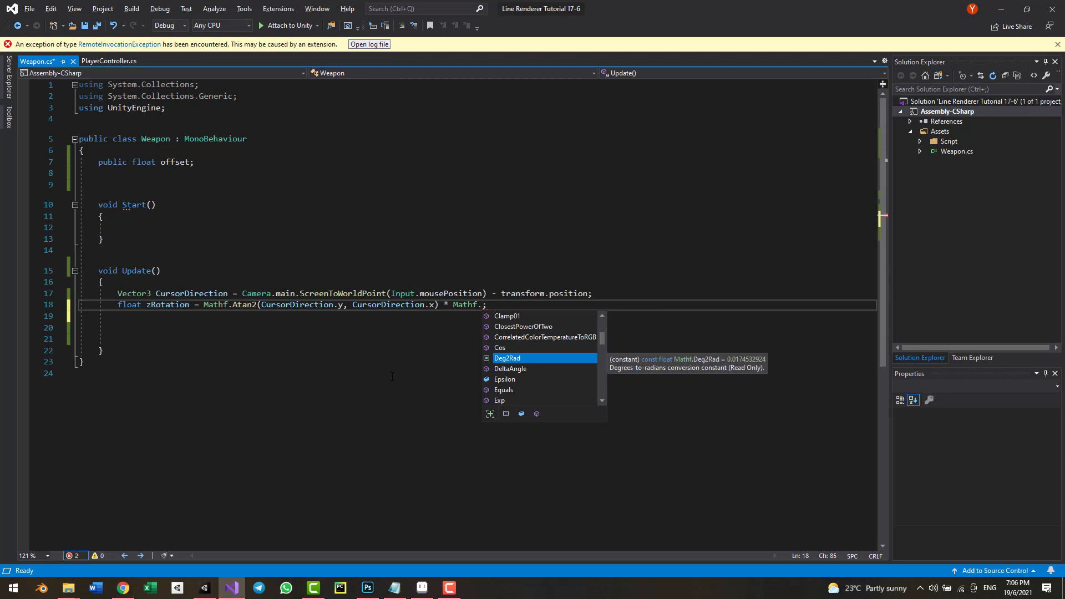
pyautogui.write('rad2')
pyautogui.press('Tab')
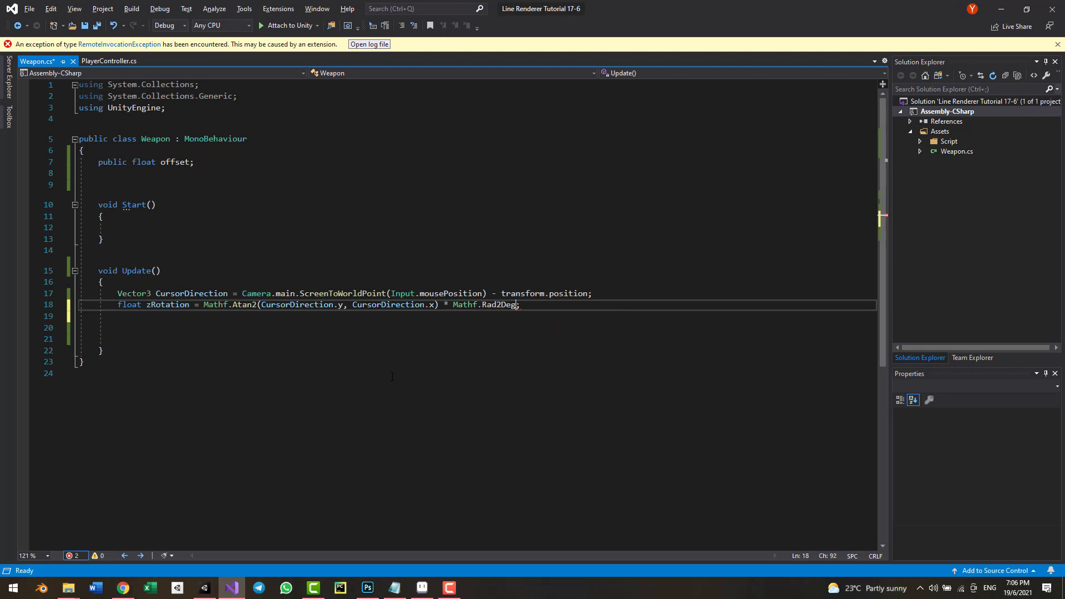
pyautogui.press('End')
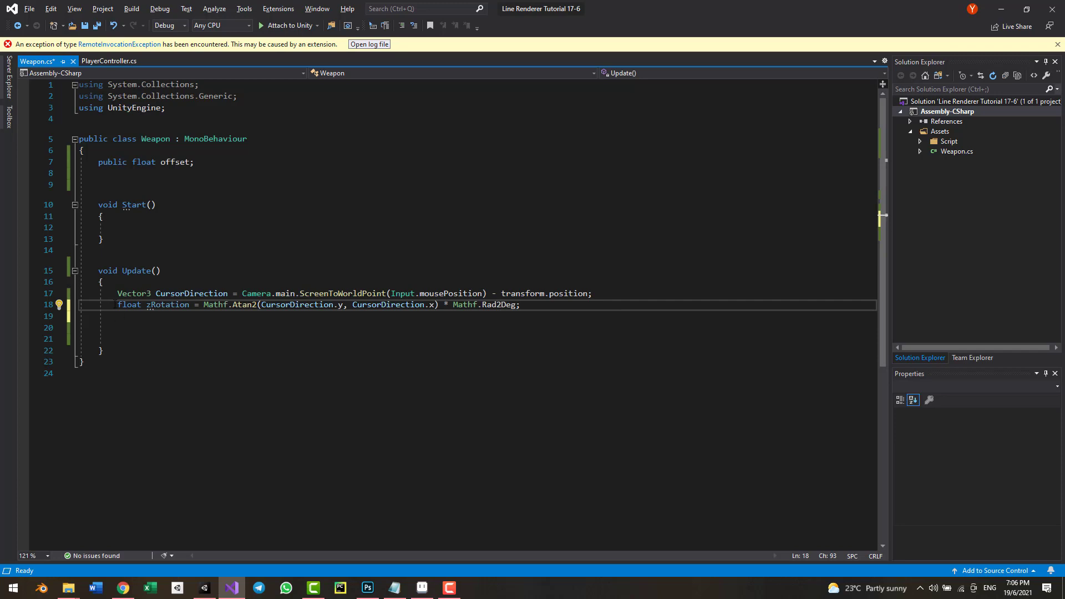
# - Below zRotation, add "transform.rotation = Quaternion.Euler(0f, 0f, zRotation + offset);" and save Weapon.cs
pyautogui.press('Return')
pyautogui.write('transform.rot')
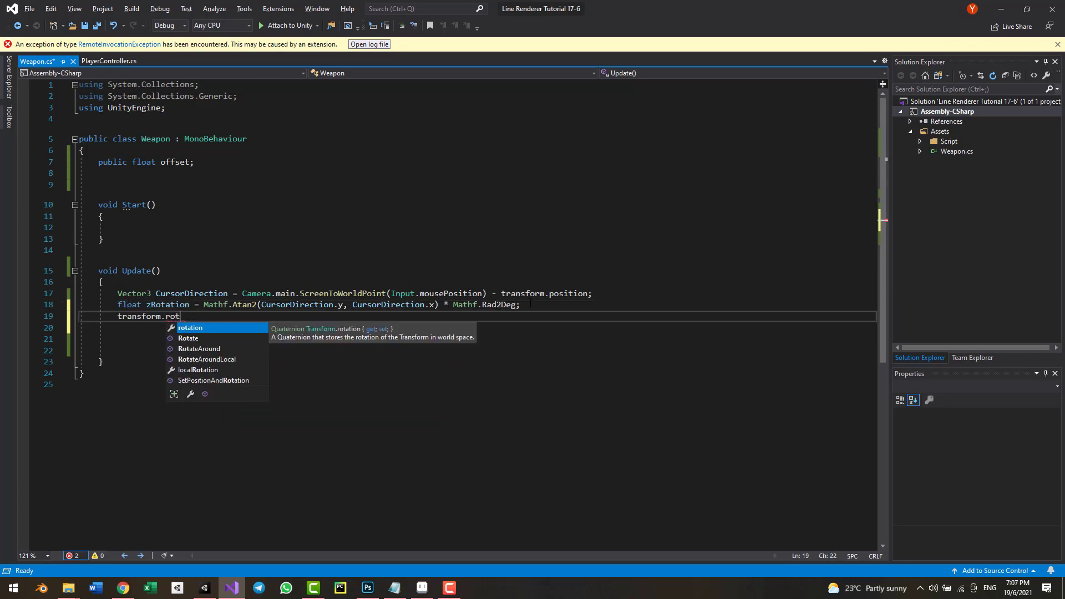
pyautogui.write('ation = Quaternion.')
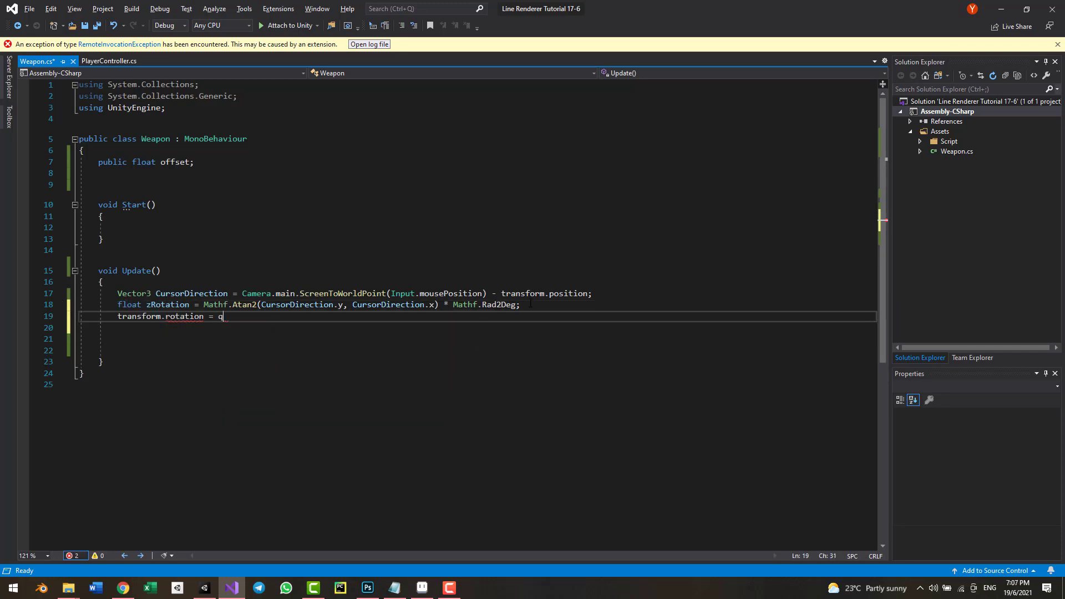
pyautogui.write('Euler(')
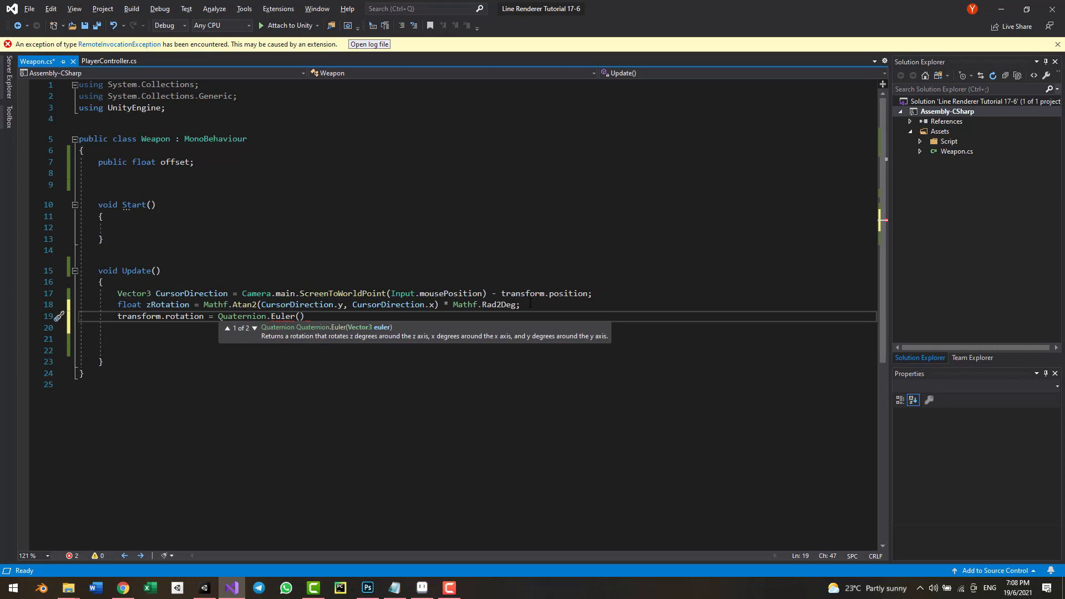
pyautogui.write('0f, 0f,')
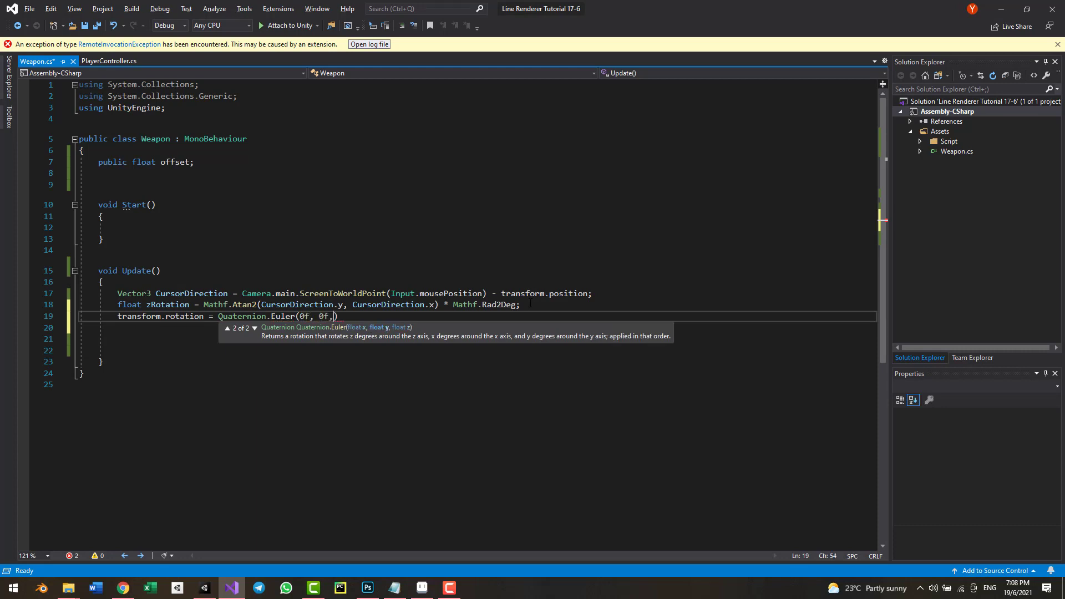
pyautogui.write(' zRotation')
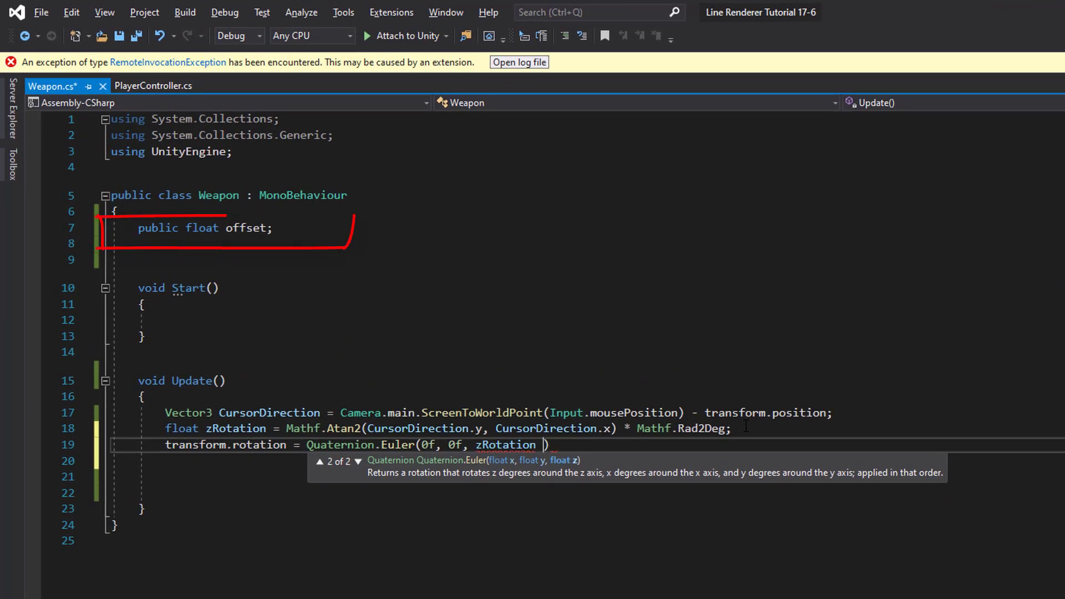
pyautogui.press('BackSpace')
pyautogui.press('BackSpace')
pyautogui.write('+ offset')
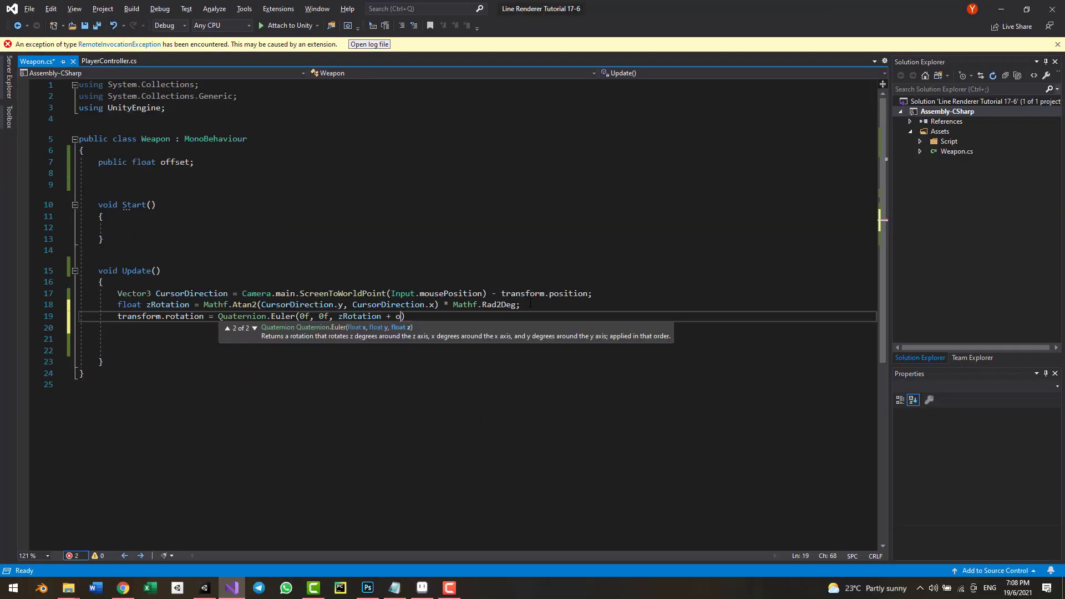
pyautogui.write(';')
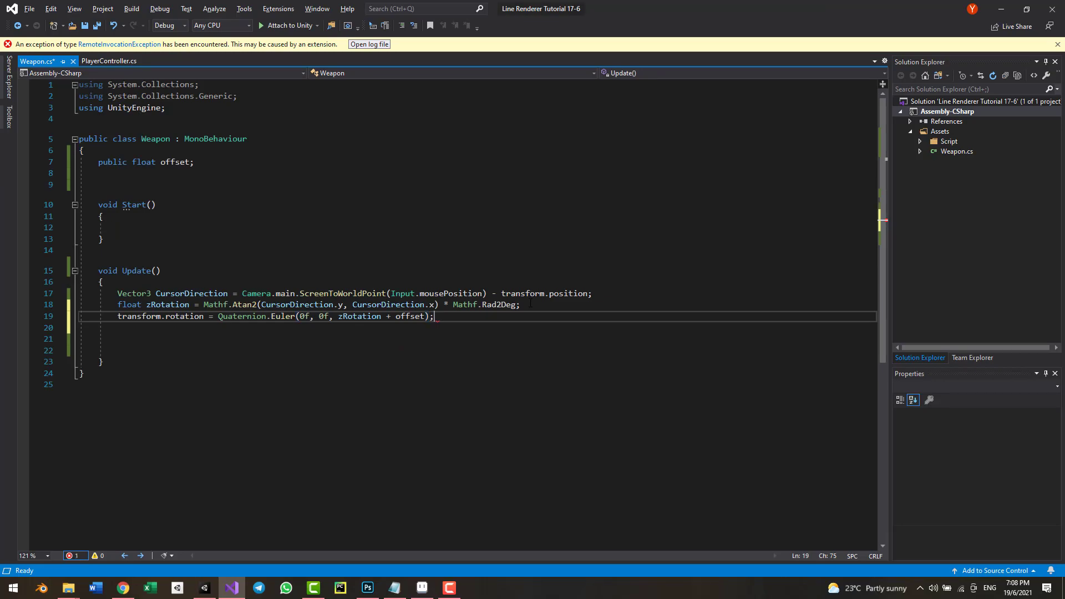
pyautogui.hotkey('ctrl', 's')
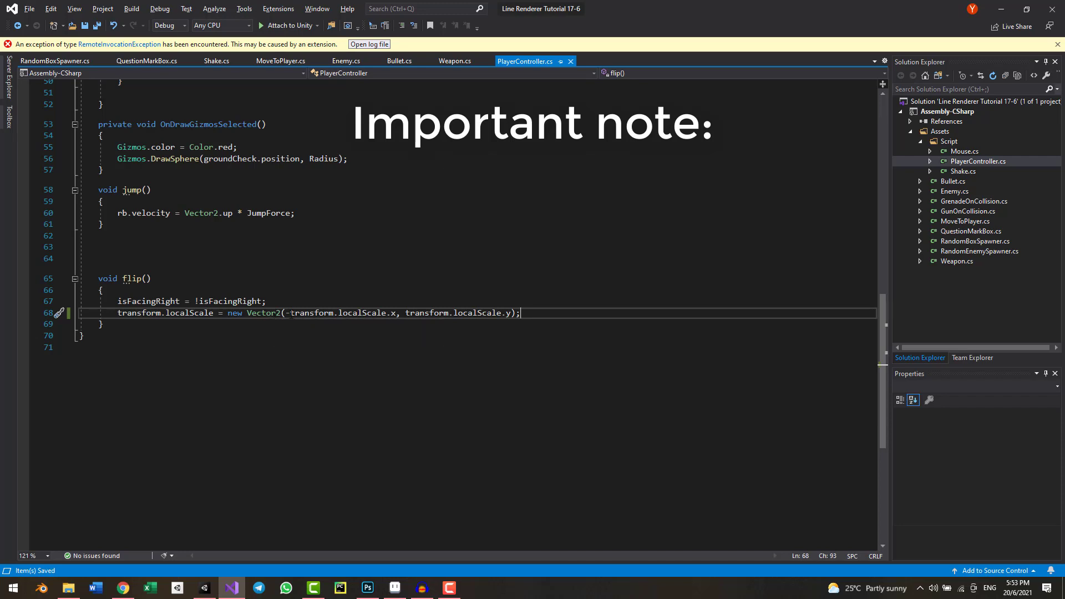
# - In the flip() method of PlayerController.cs, replace the transform.localScale assignment with transform.Rotate
pyautogui.moveTo(286, 313); pyautogui.dragTo(409, 313)
pyautogui.click(384, 313)
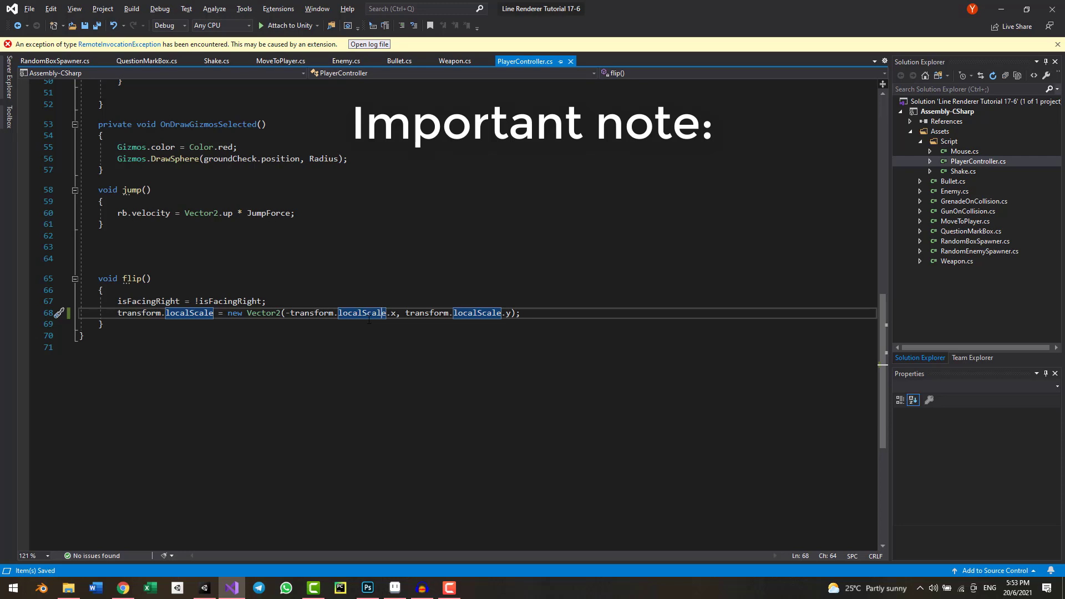
pyautogui.click(532, 313)
pyautogui.hotkey('shift', 'Home')
pyautogui.write('tra')
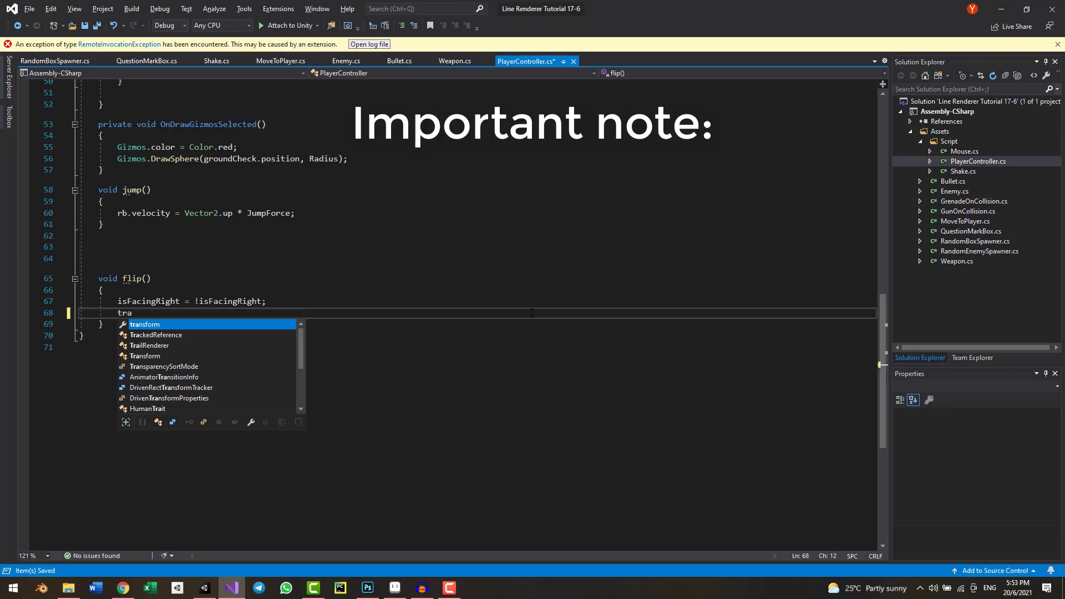
pyautogui.write('nsform.rot')
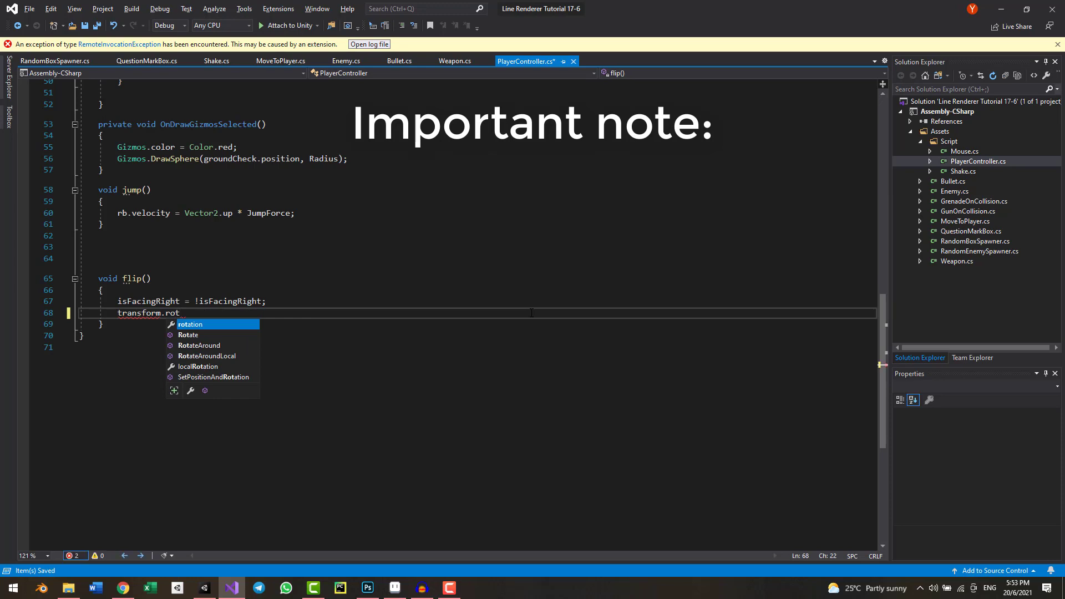
pyautogui.press('Down')
pyautogui.press('Tab')
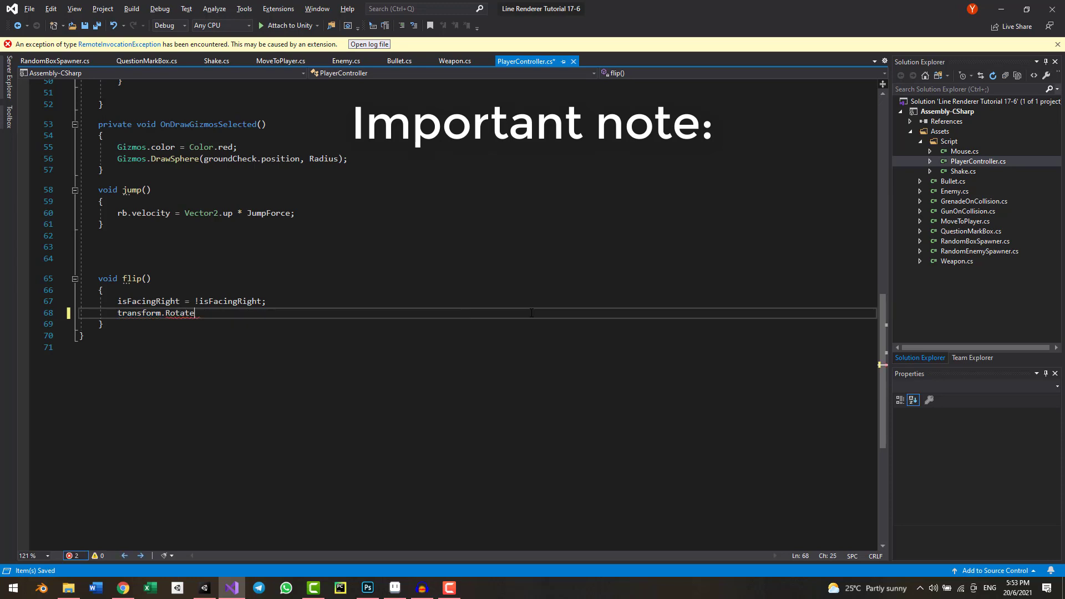
# - Give transform.Rotate in flip() the arguments 0, 180, 0 and end the statement with a semicolon
pyautogui.write('(')
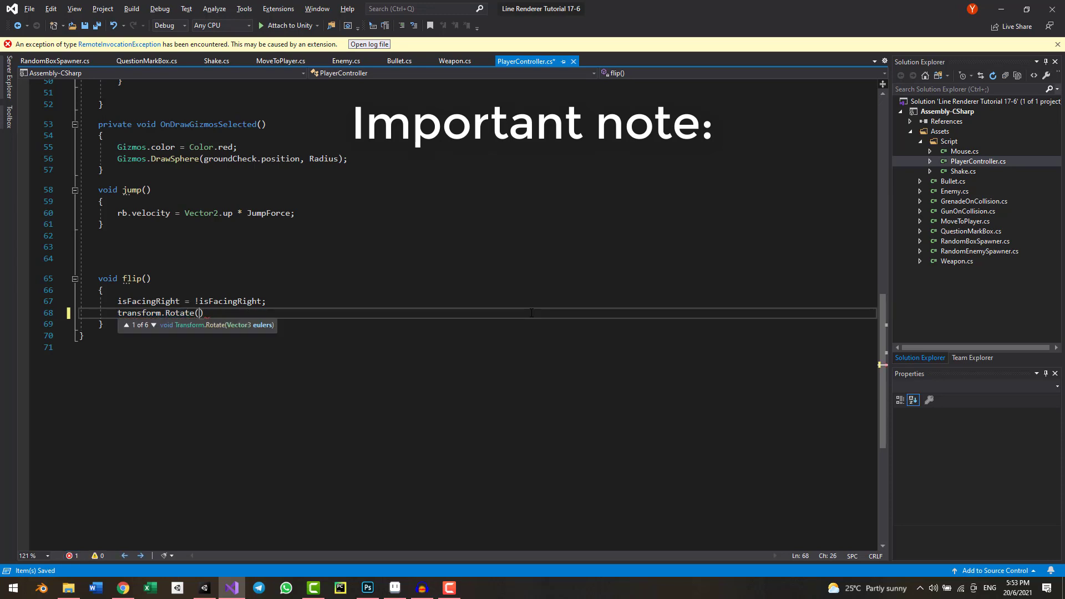
pyautogui.write('0, ')
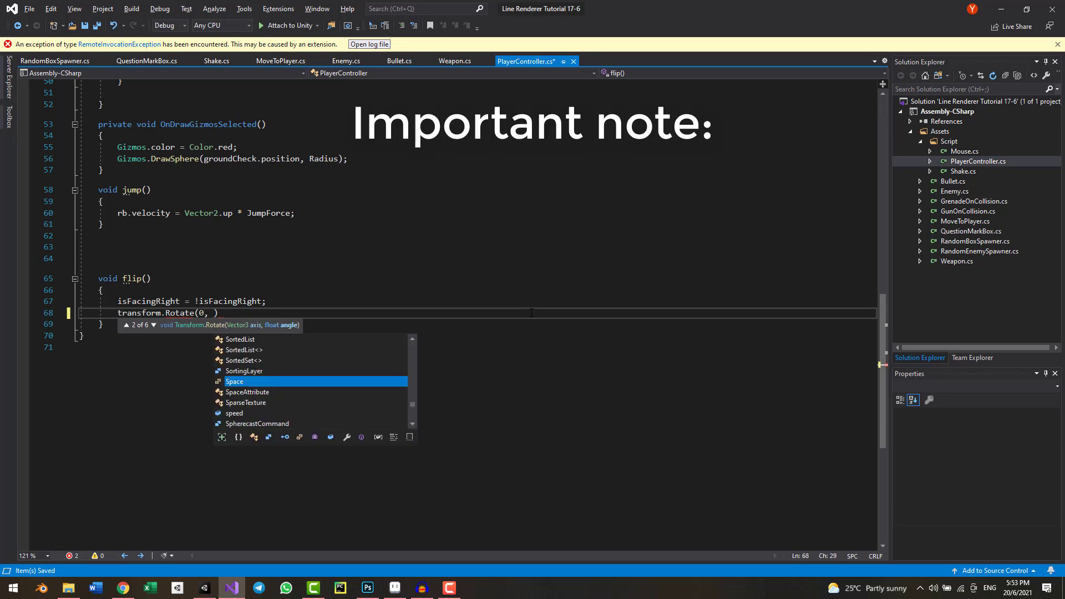
pyautogui.write('180, ')
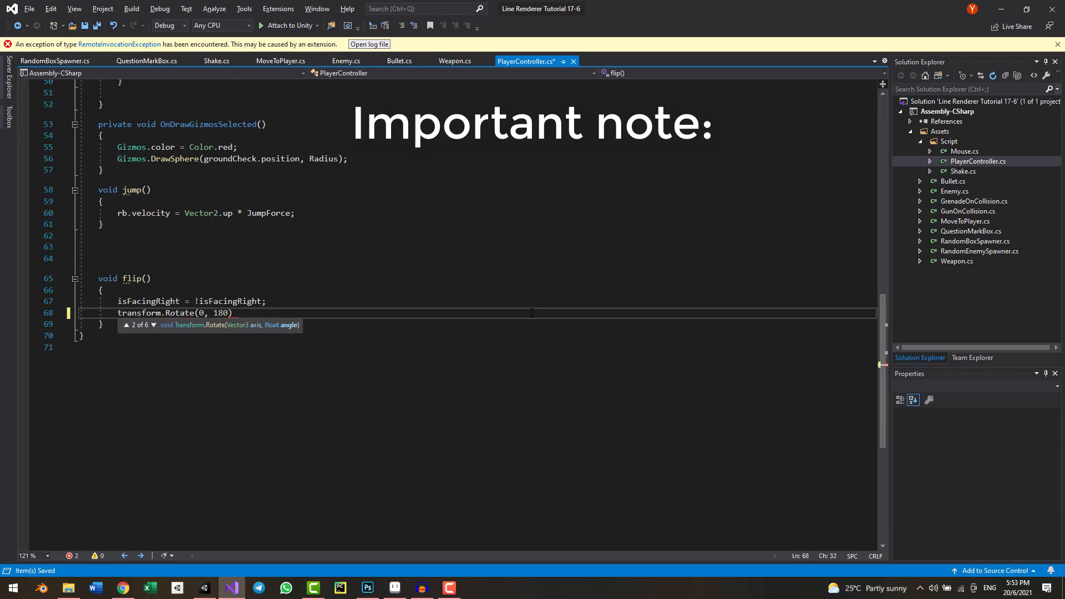
pyautogui.write('0);')
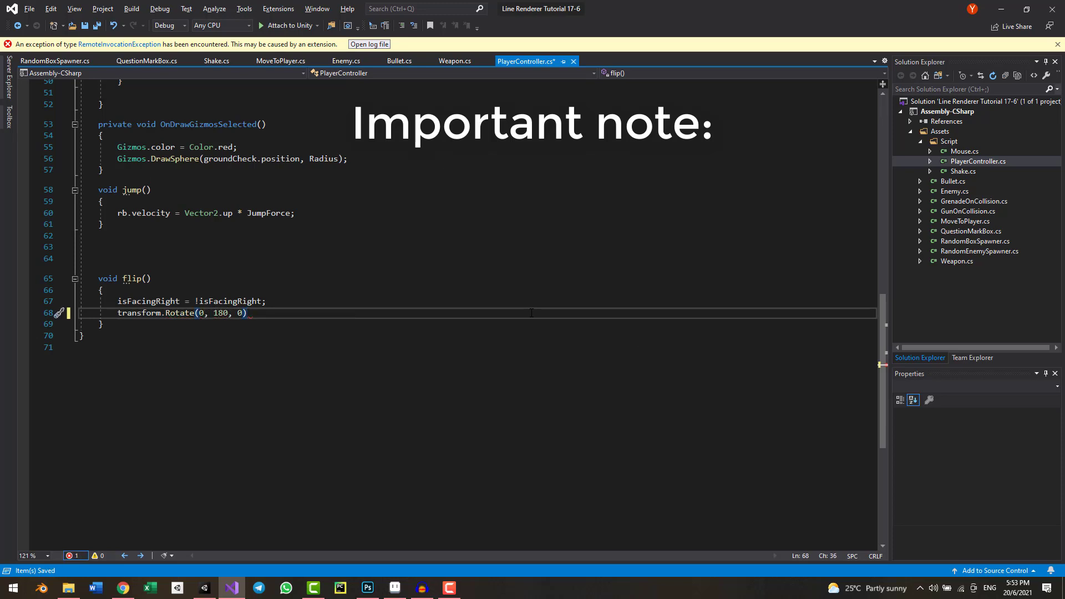
# - Switch to Unity to examine the Ak47 and its ShootPos child, and return to the Rotate line in Visual Studio
pyautogui.hotkey('alt', 'Tab')
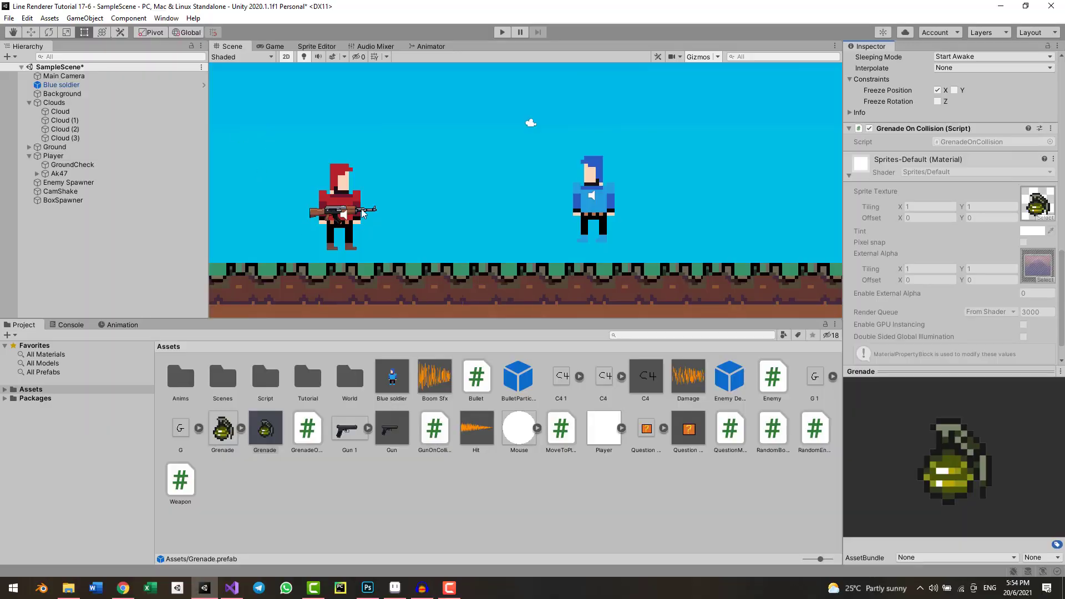
pyautogui.click(37, 173)
pyautogui.click(74, 182)
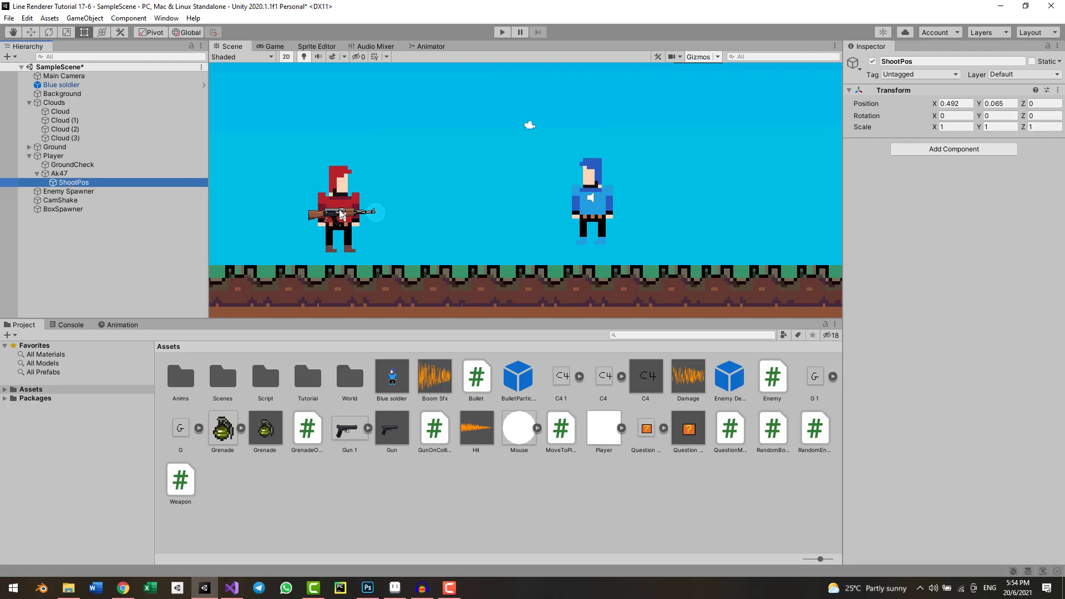
pyautogui.click(371, 214)
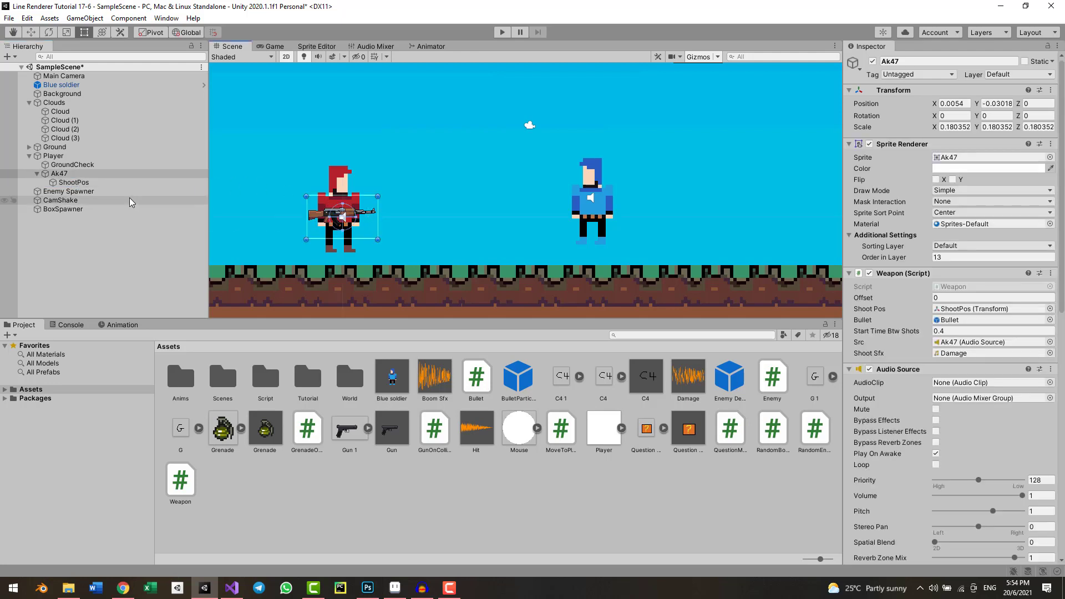
pyautogui.click(116, 183)
pyautogui.click(228, 589)
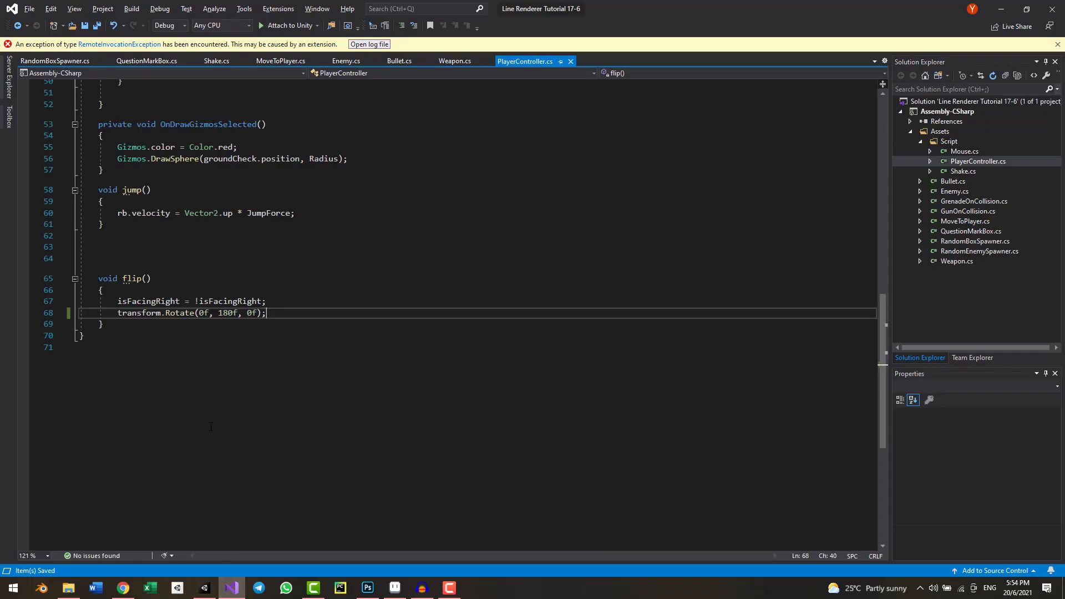
pyautogui.moveTo(219, 313); pyautogui.dragTo(233, 313)
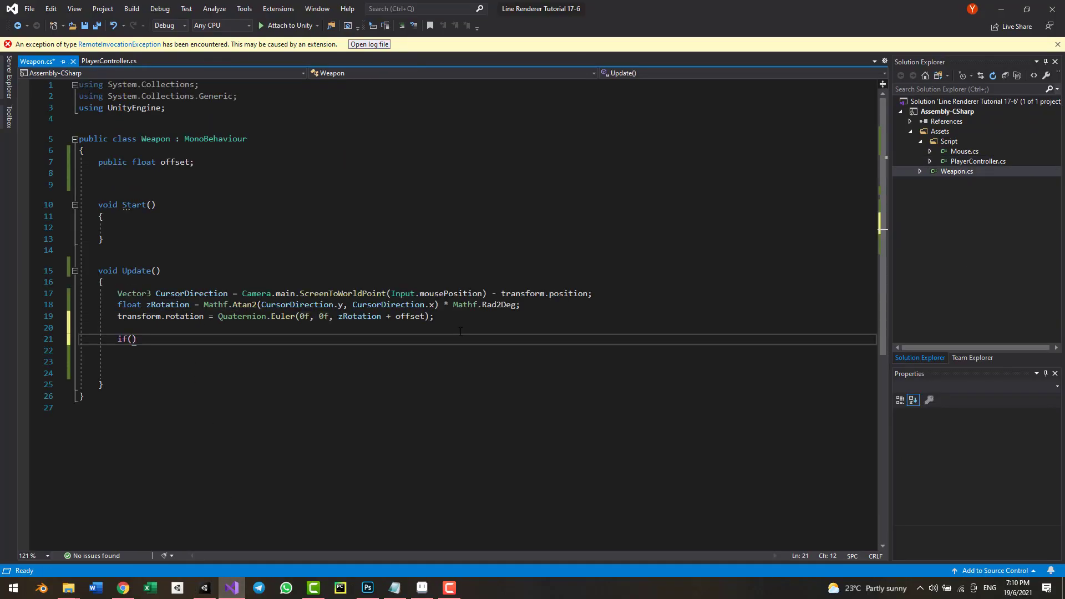
# - Set the condition of the if statement in Weapon.cs's Update method to Input.GetMouseButtonDown(0)
pyautogui.write('Input')
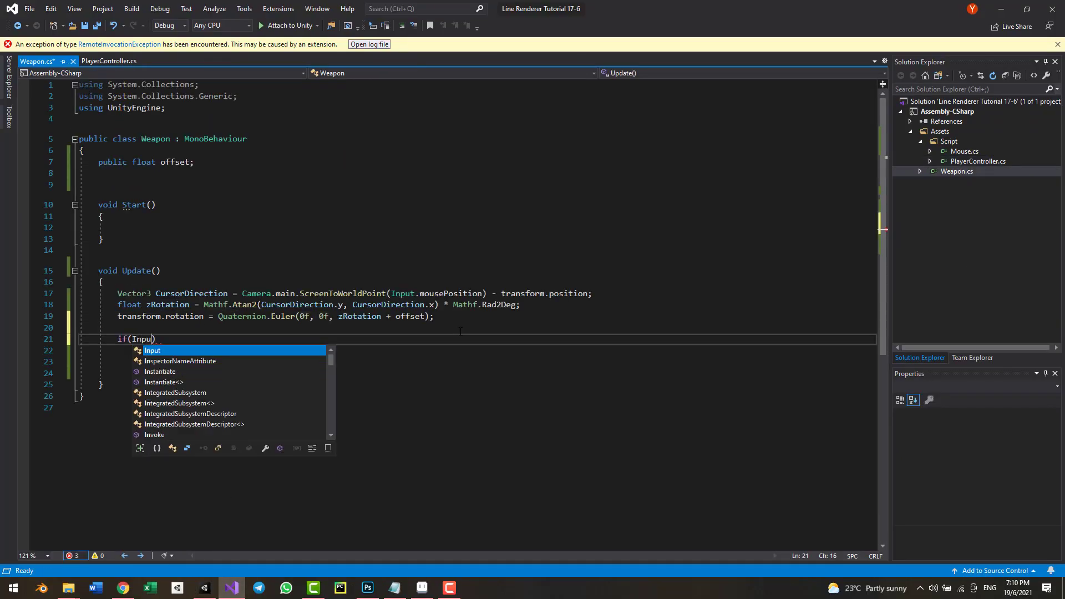
pyautogui.write('.get')
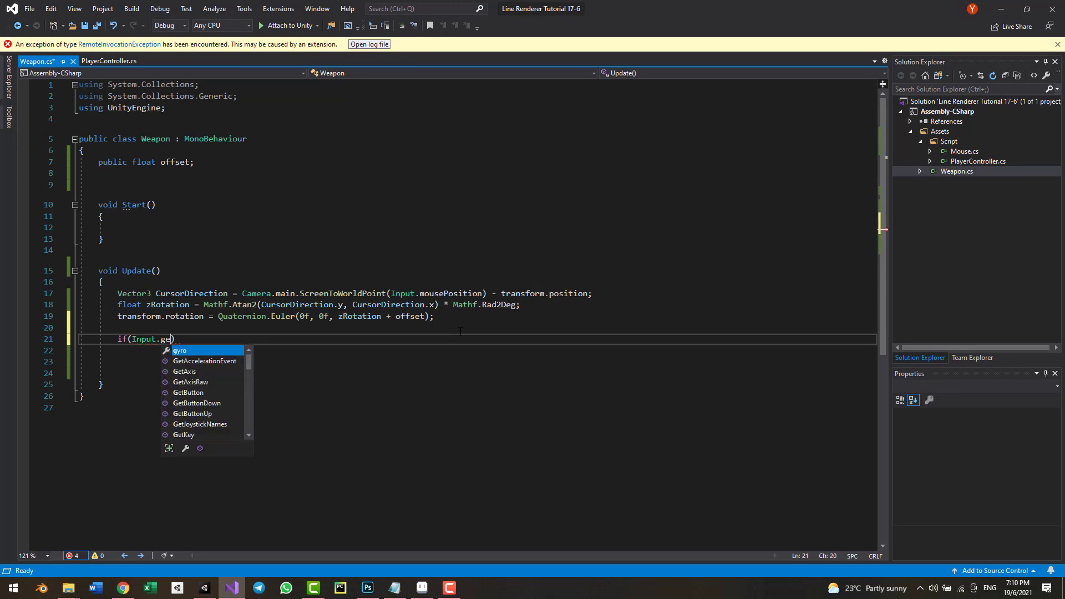
pyautogui.write('mo')
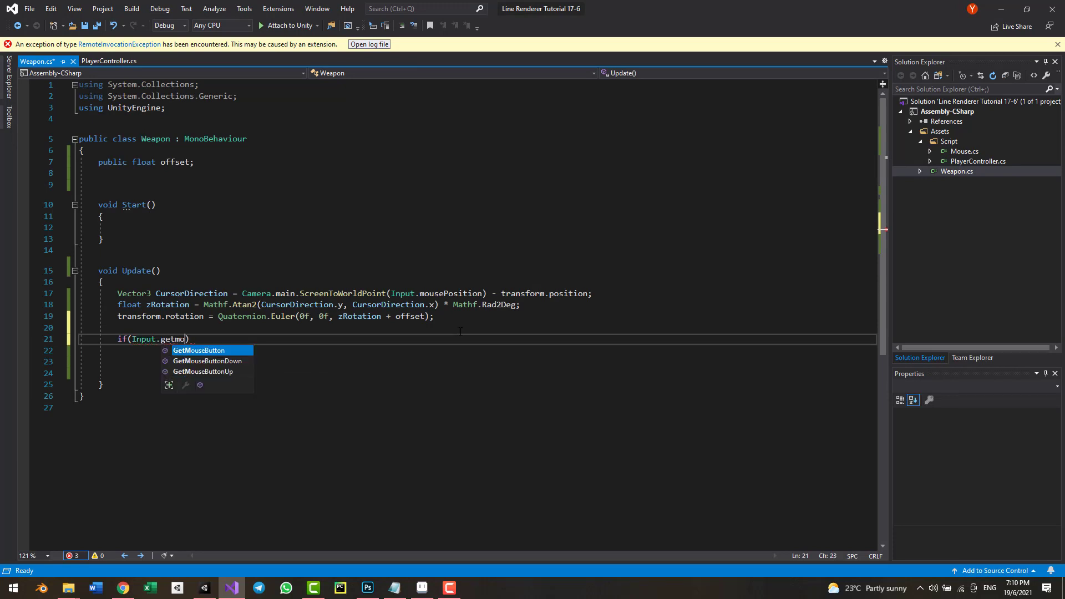
pyautogui.press('Down')
pyautogui.write('(0')
pyautogui.doubleClick(255, 339)
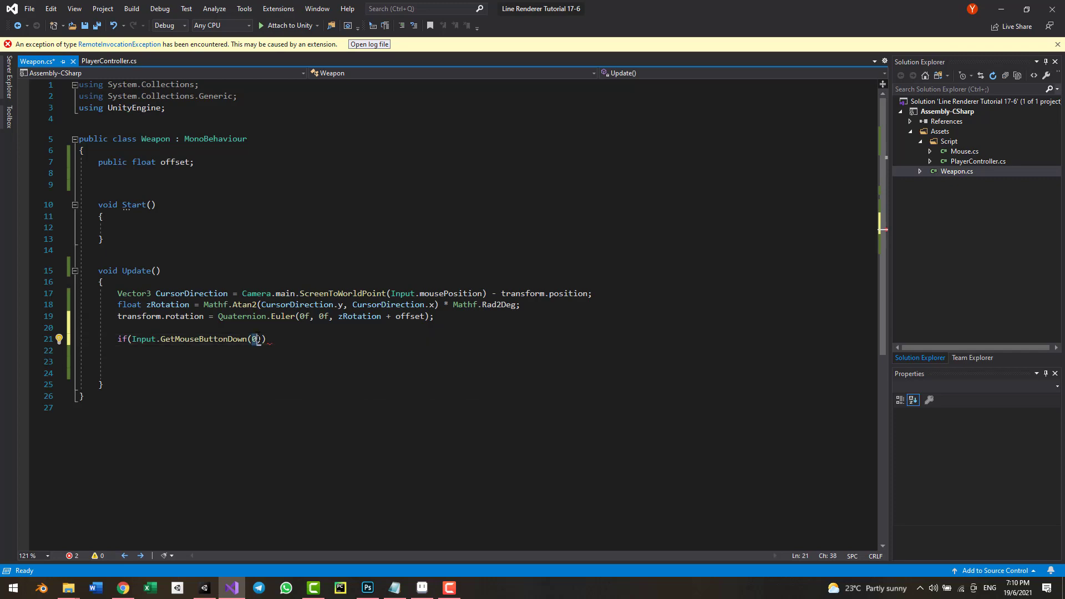
pyautogui.click(254, 339)
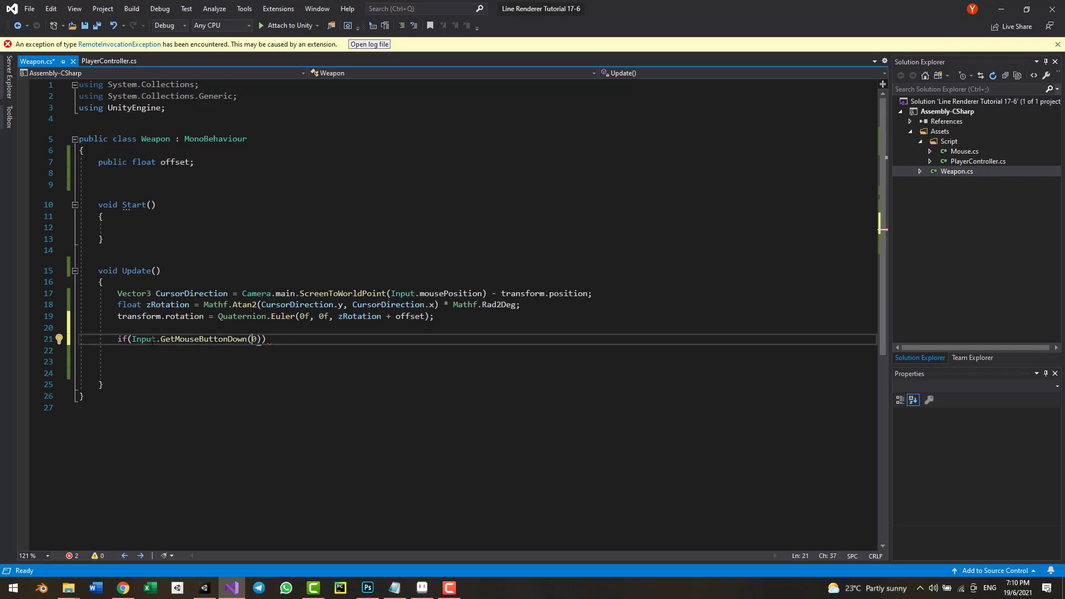
pyautogui.moveTo(227, 340)
# - Give the GetMouseButtonDown if statement a braced body containing a shoot() call
pyautogui.click(289, 342)
pyautogui.press('Return')
pyautogui.write('{')
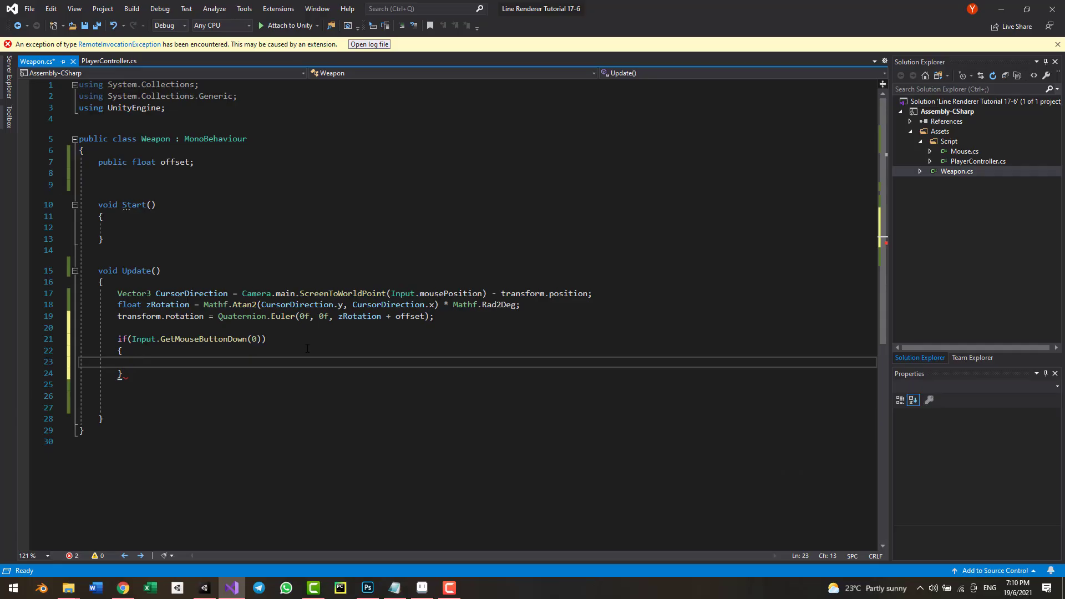
pyautogui.write('shoot()')
pyautogui.press('Down')
pyautogui.press('Down')
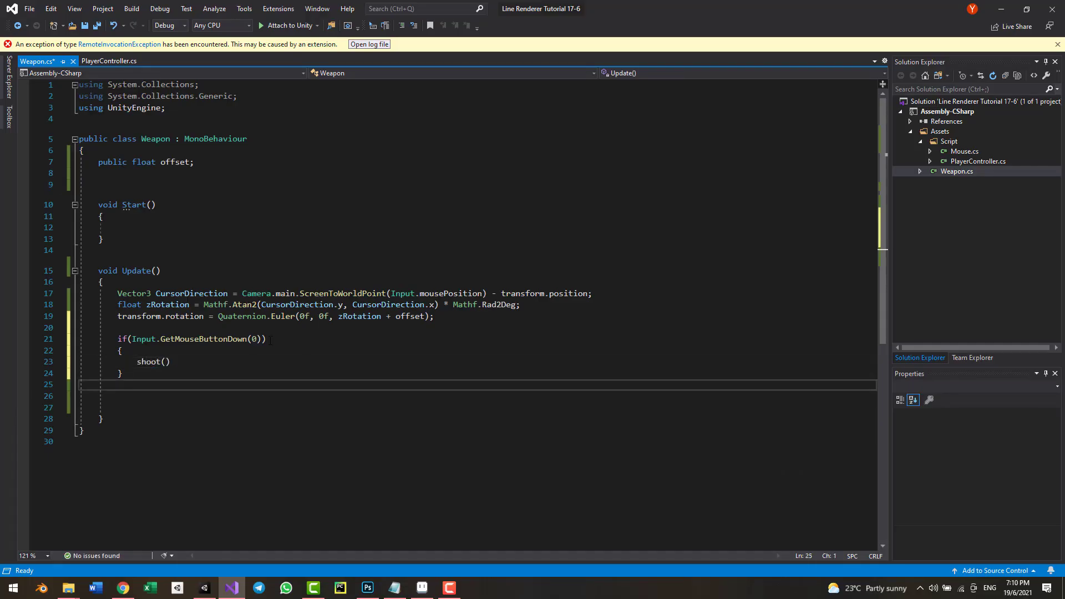
# - Change the call to "Shoot();", add a void Shoot() method containing the comment "// Shoot" below Update, and save the script
pyautogui.press('Up')
pyautogui.press('Up')
pyautogui.press('End')
pyautogui.write('oot')
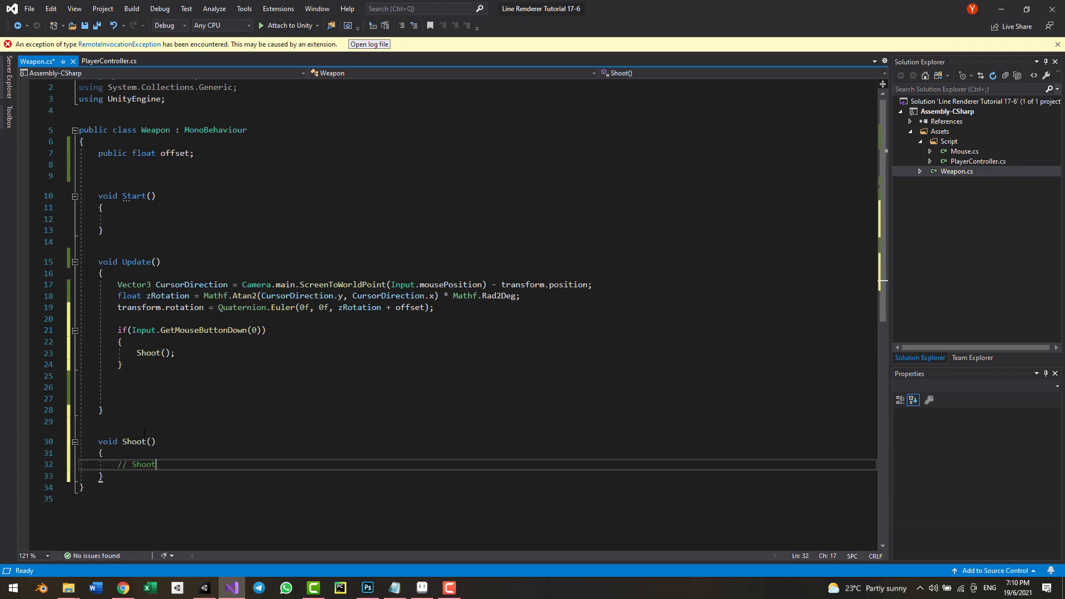
pyautogui.hotkey('ctrl', 's')
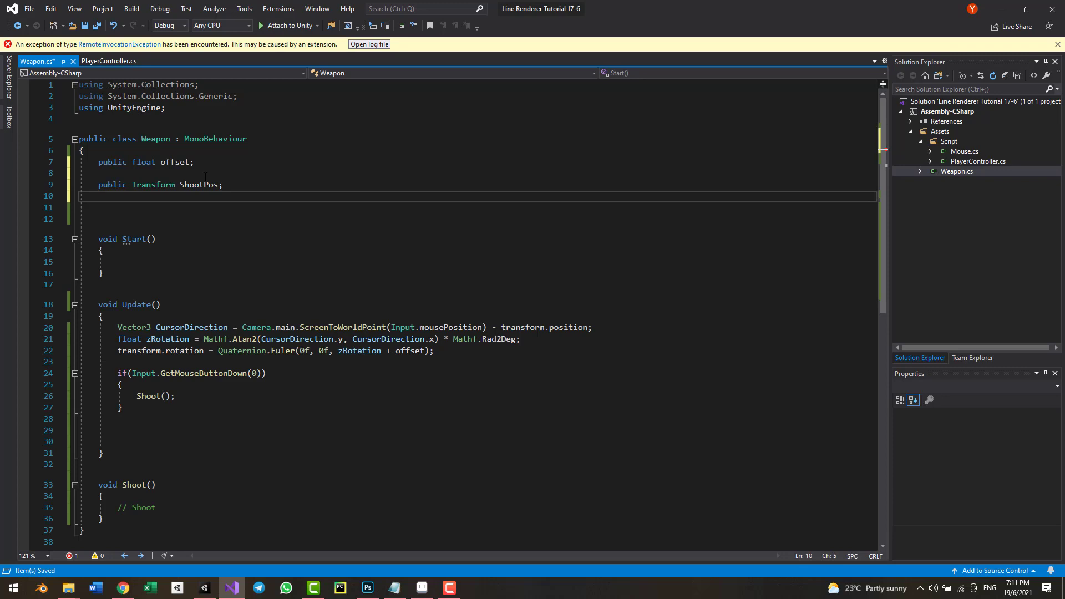
# - Declare "public GameObject Bullet;" below the ShootPos variable in the Weapon class
pyautogui.write('Pub')
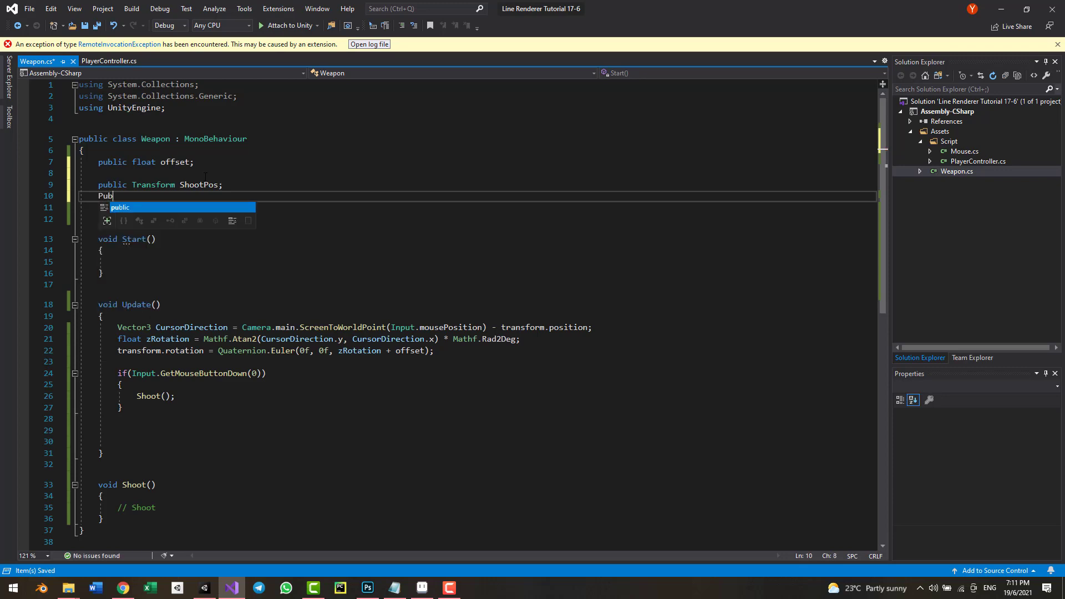
pyautogui.write('li GameObject Bullet;')
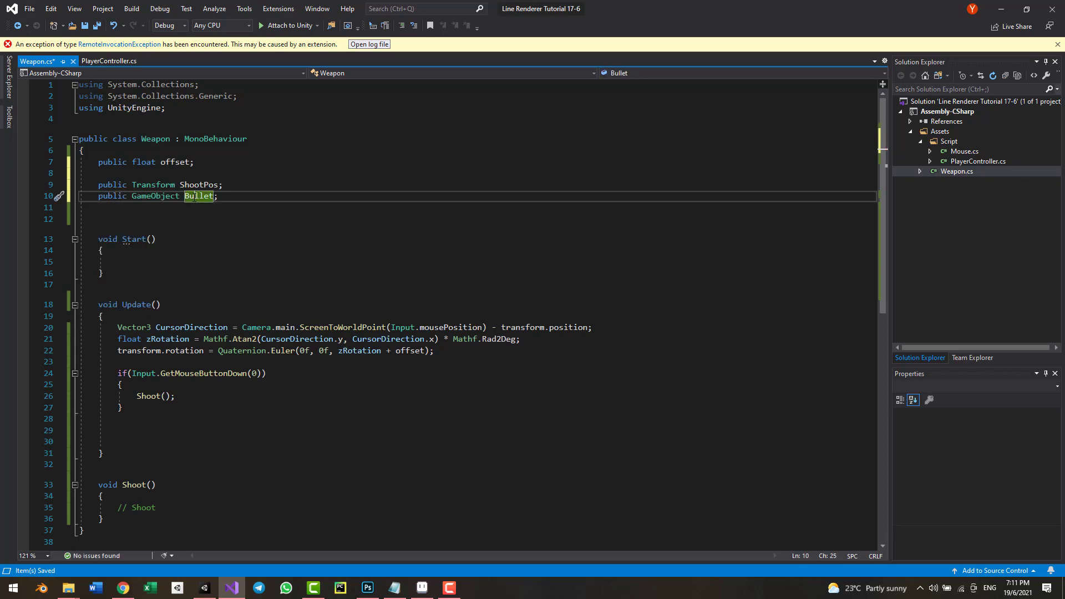
pyautogui.click(186, 195)
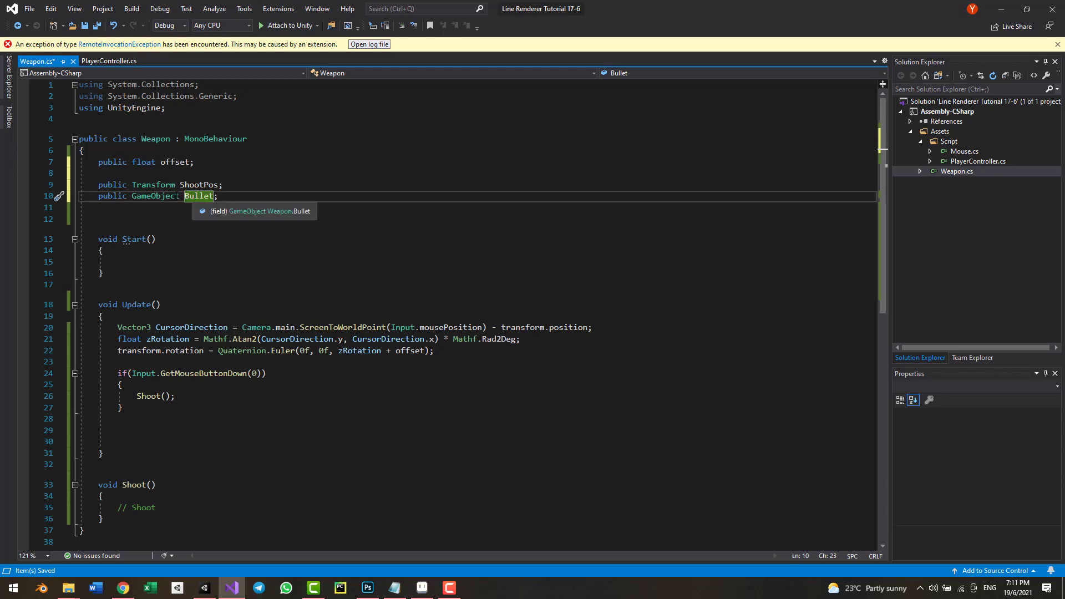
# - Replace the comment inside the Shoot() method with an Instantiate call
pyautogui.scroll(-1, 171, 499)
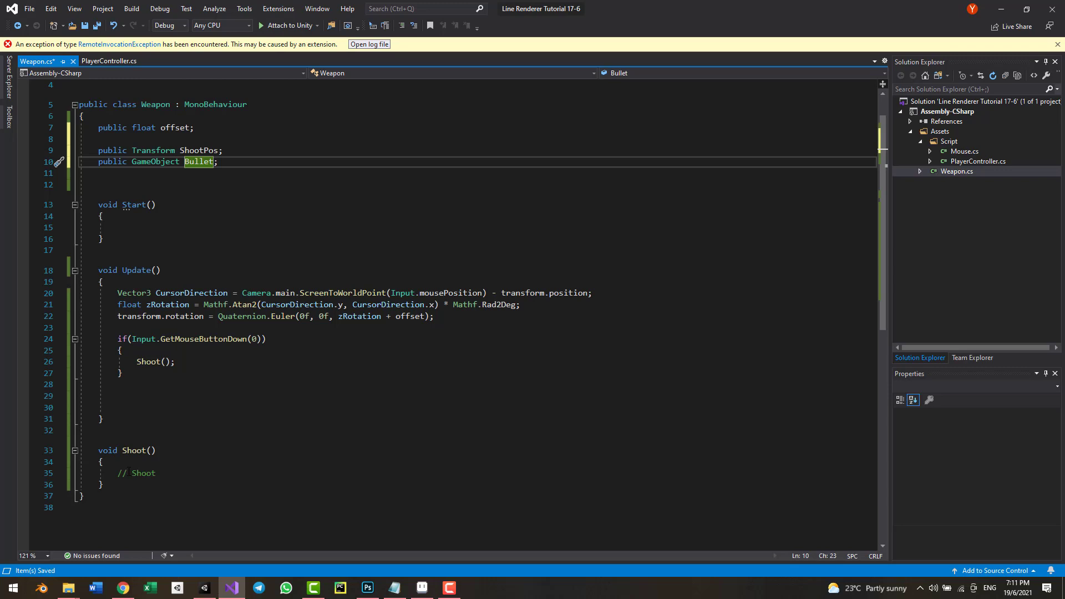
pyautogui.click(159, 474)
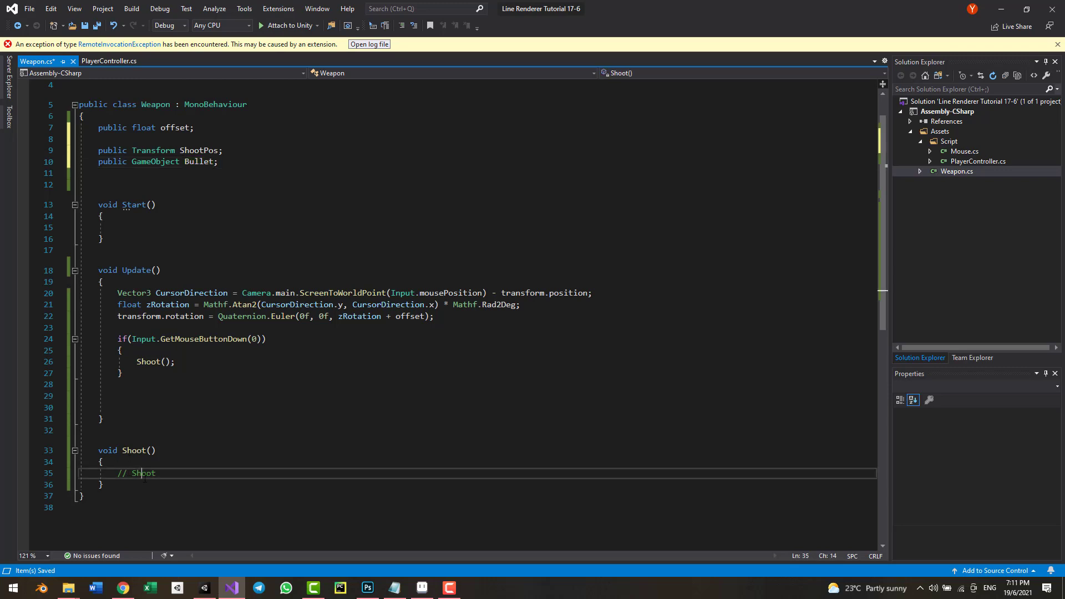
pyautogui.hotkey('shift', 'Home')
pyautogui.press('BackSpace')
pyautogui.write('ins')
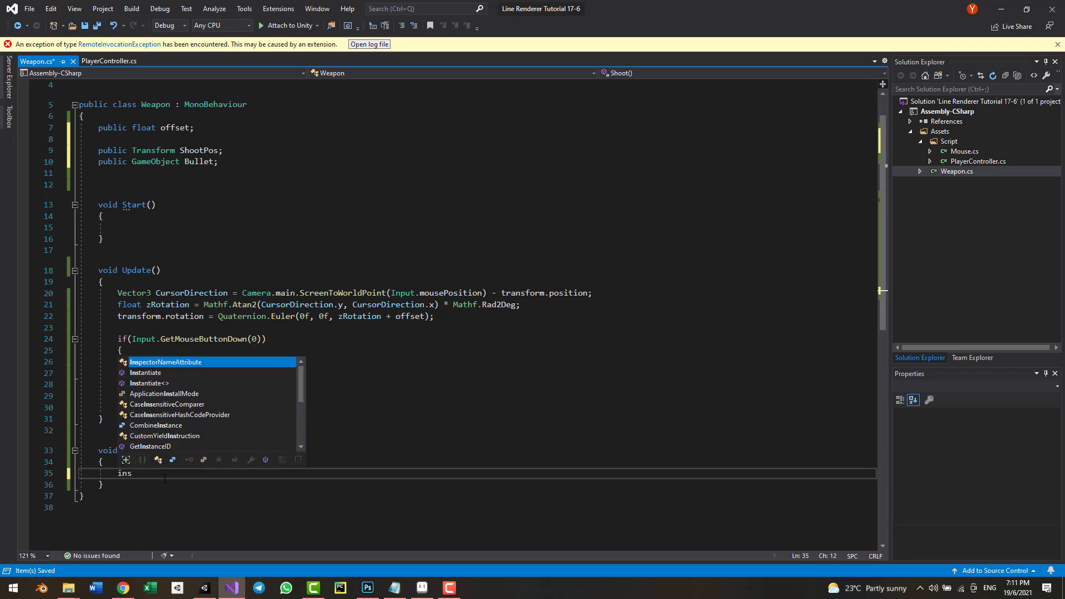
pyautogui.write('tantiate(')
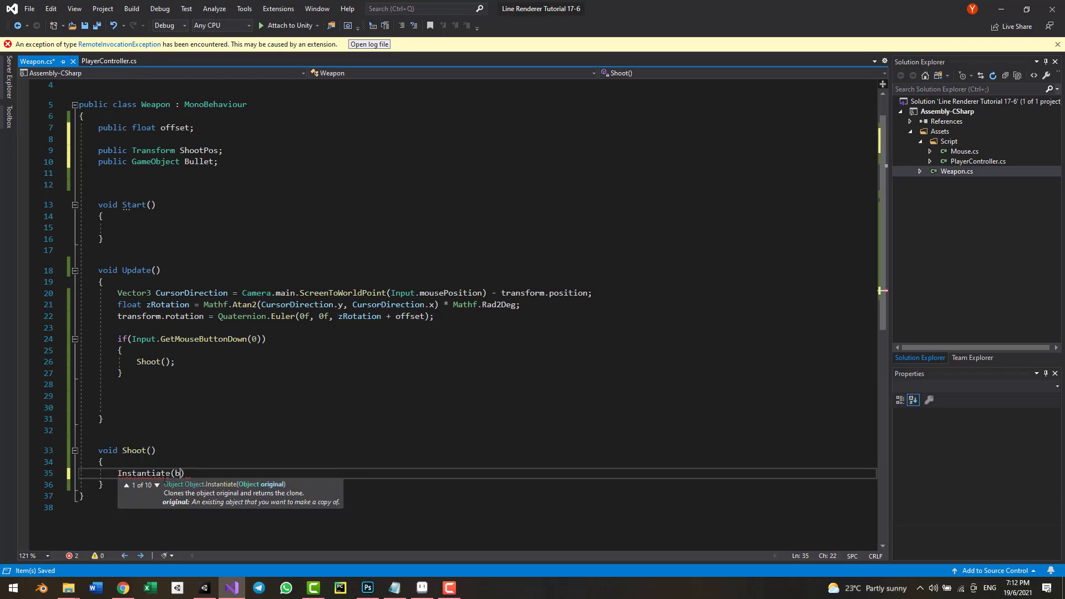
# - Give Instantiate the arguments Bullet, ShootPos.position and ShootPos.rotation, end the statement with a semicolon, and save Weapon.cs
pyautogui.write('bu')
pyautogui.press('Delete')
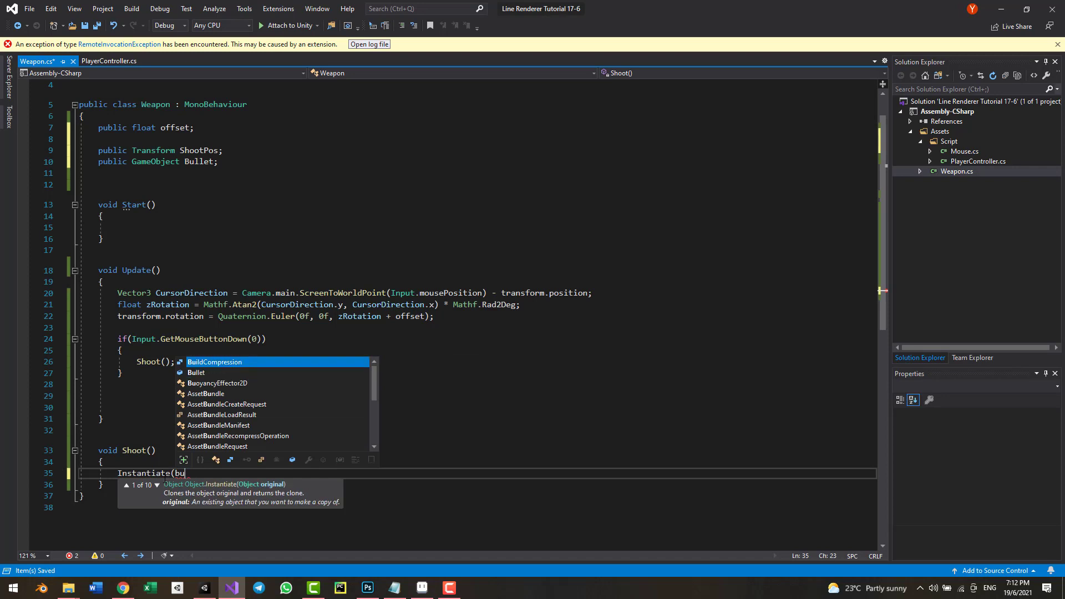
pyautogui.write('llet')
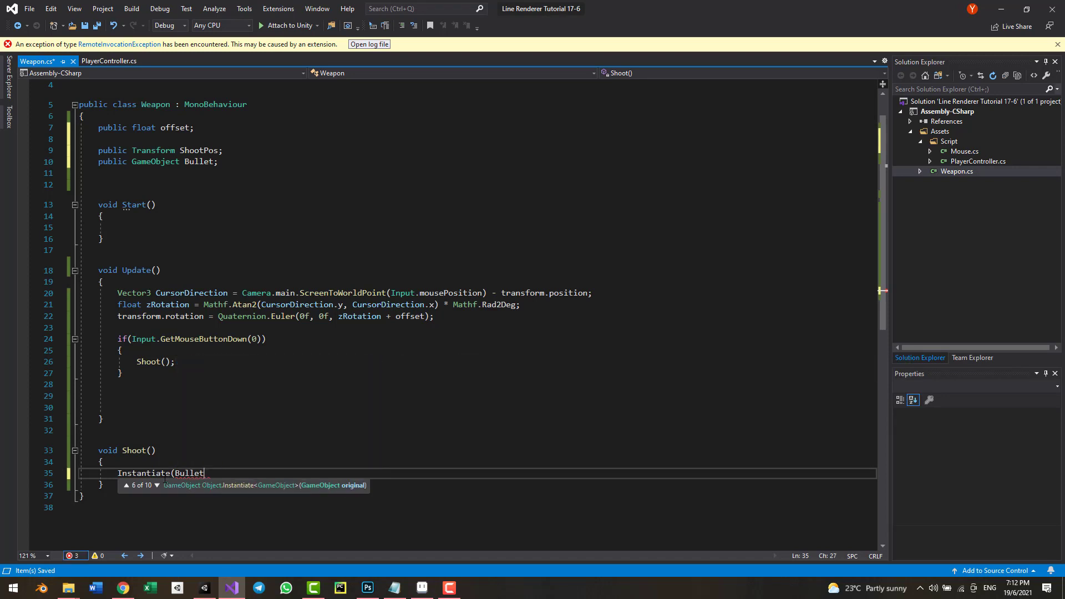
pyautogui.write(', ShootPos.position,')
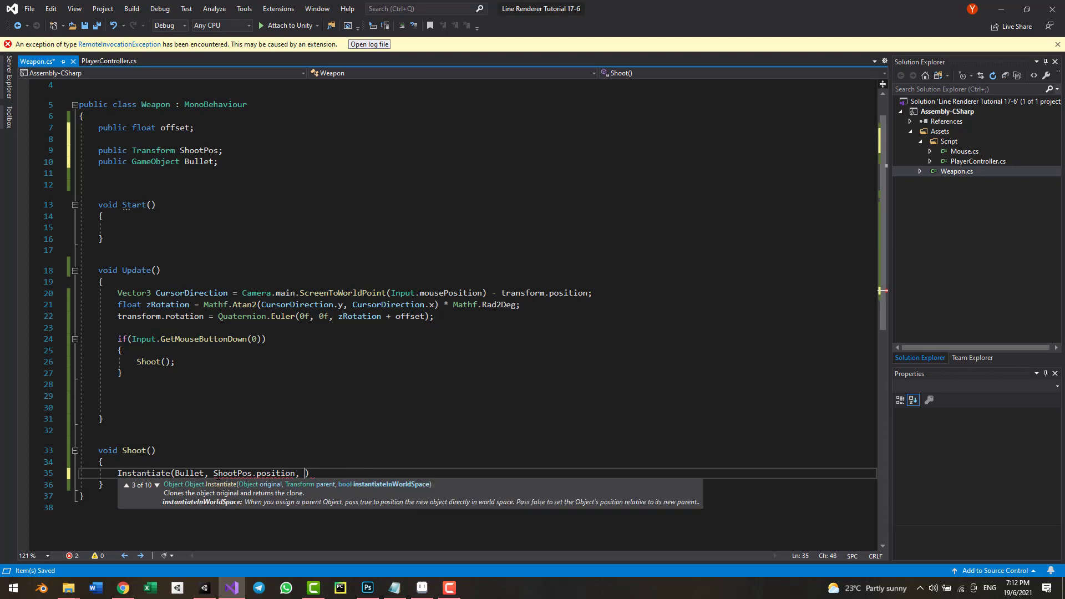
pyautogui.write(' ShootPos.rotation);')
pyautogui.hotkey('ctrl', 's')
# - Switch to Unity and assign the ShootPos object to the Shoot Pos reference of the Ak47's Weapon script
pyautogui.hotkey('alt', 'Tab')
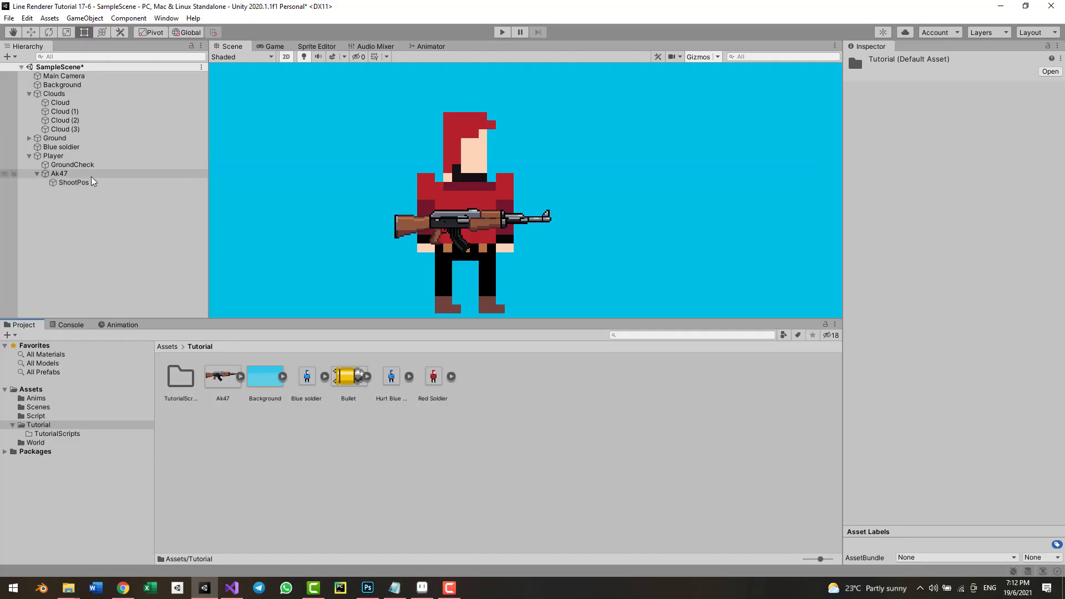
pyautogui.click(89, 175)
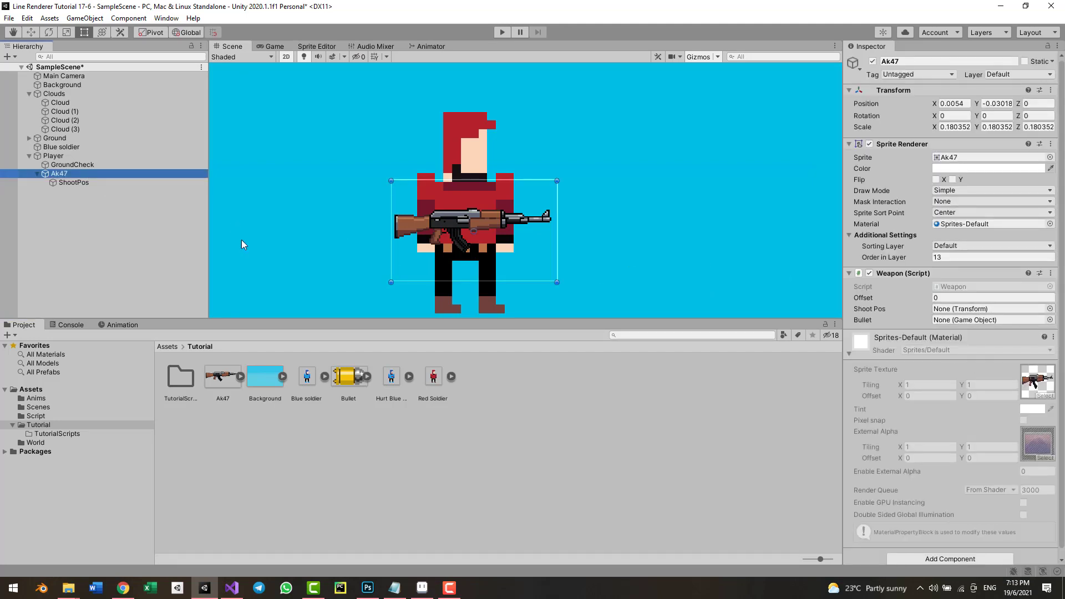
pyautogui.moveTo(69, 183); pyautogui.dragTo(956, 309)
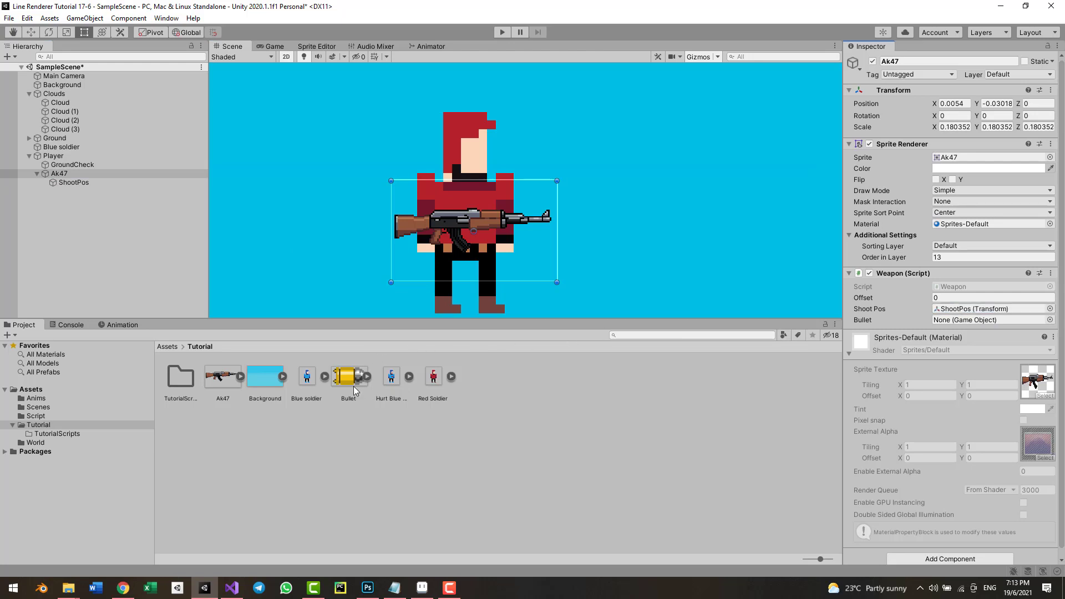
# - Place the Bullet sprite in the scene just in front of the rifle's muzzle and scale it to about 0.129
pyautogui.moveTo(352, 381); pyautogui.dragTo(571, 218)
pyautogui.press('r')
pyautogui.press('w')
pyautogui.press('r')
pyautogui.press('w')
pyautogui.press('r')
pyautogui.press('w')
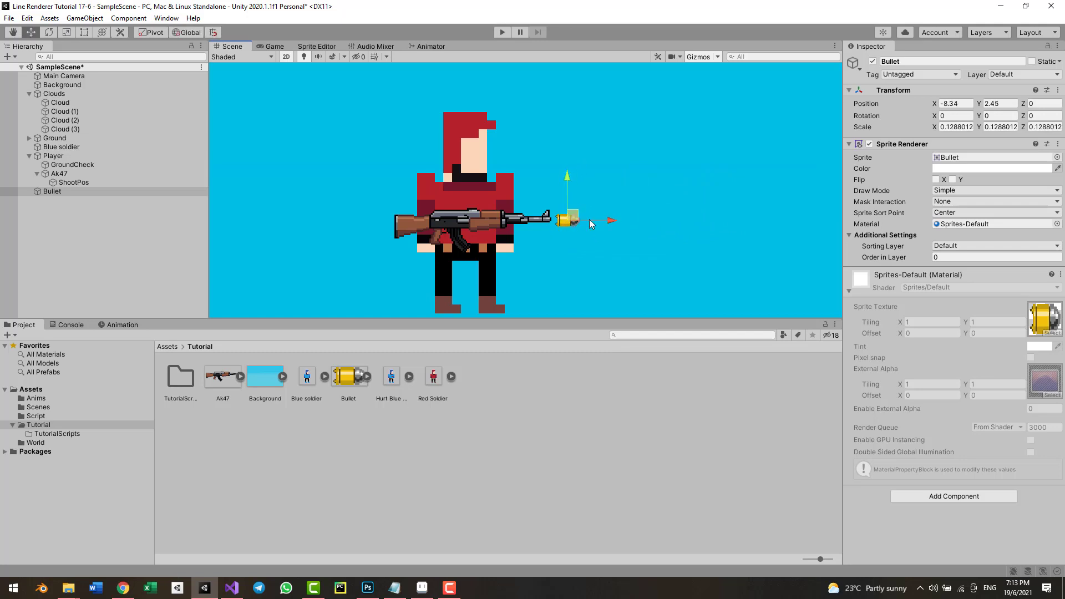
# - Add a Circle Collider 2D to the Bullet object and reduce its radius to 3.2
pyautogui.click(961, 497)
pyautogui.write('cir')
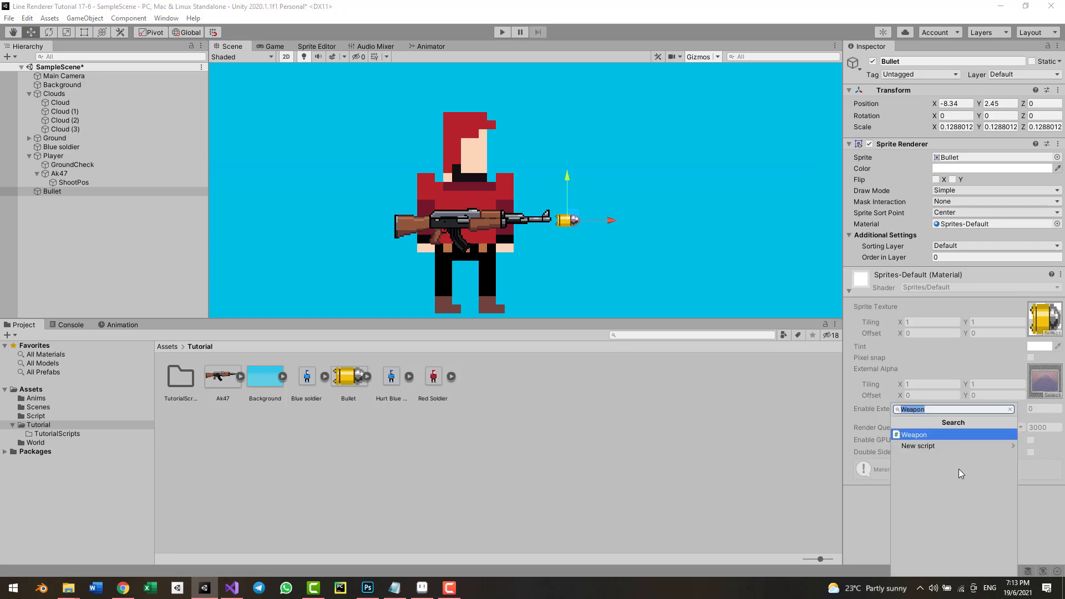
pyautogui.press('Return')
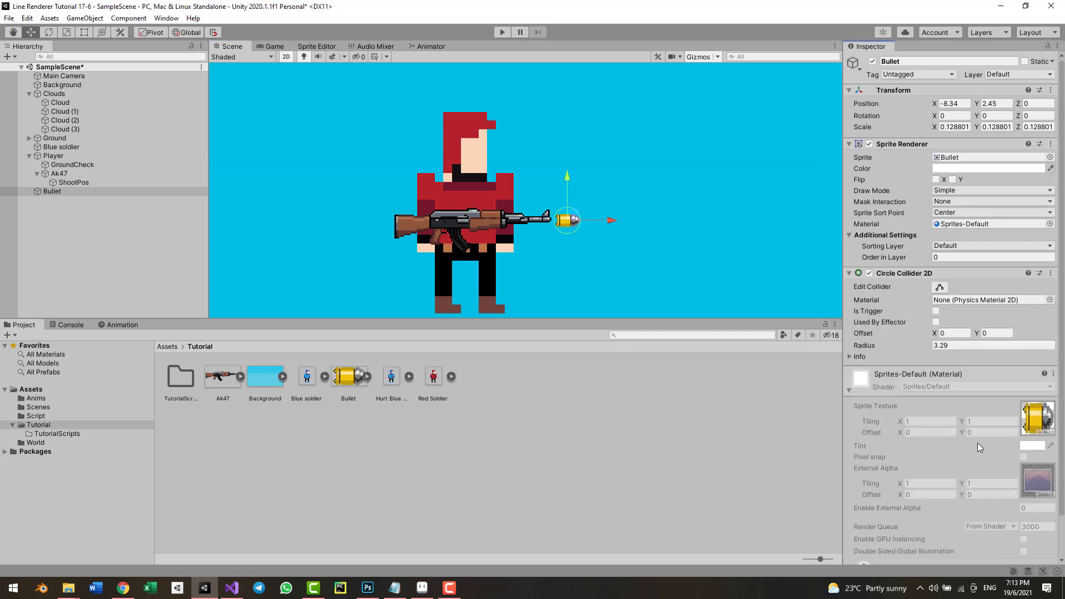
pyautogui.press('f')
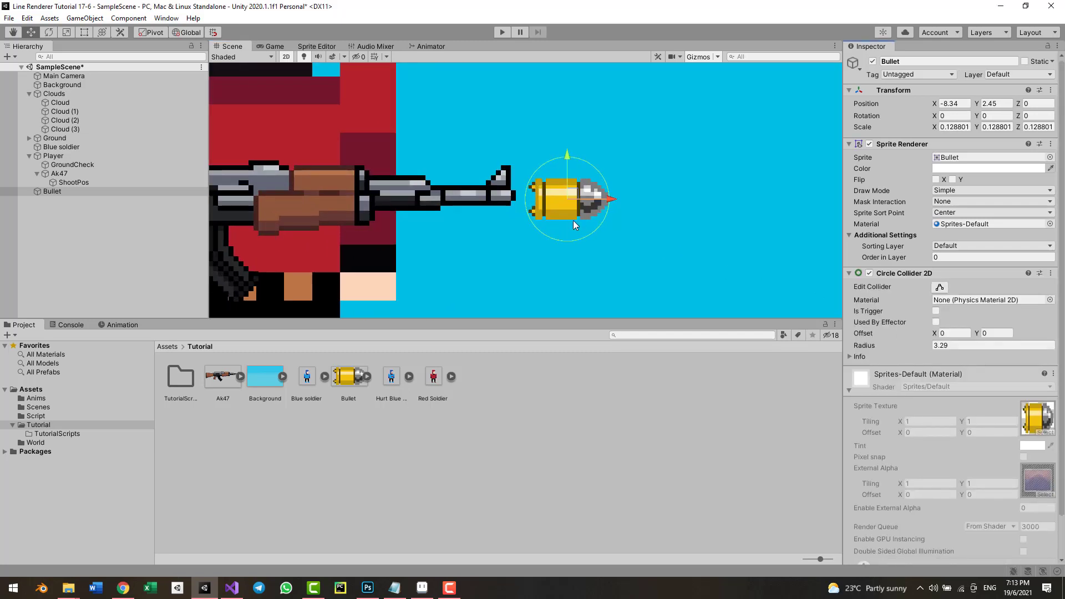
pyautogui.moveTo(931, 350); pyautogui.dragTo(928, 350)
# - Add a Rigidbody 2D component to the Bullet object
pyautogui.scroll(-2, 952, 369)
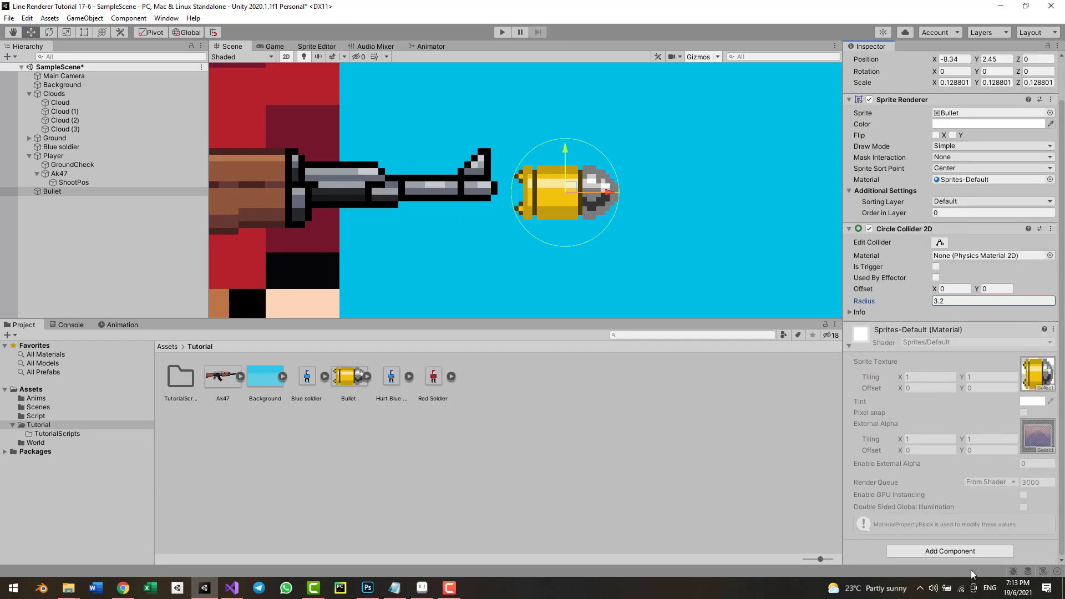
pyautogui.click(965, 572)
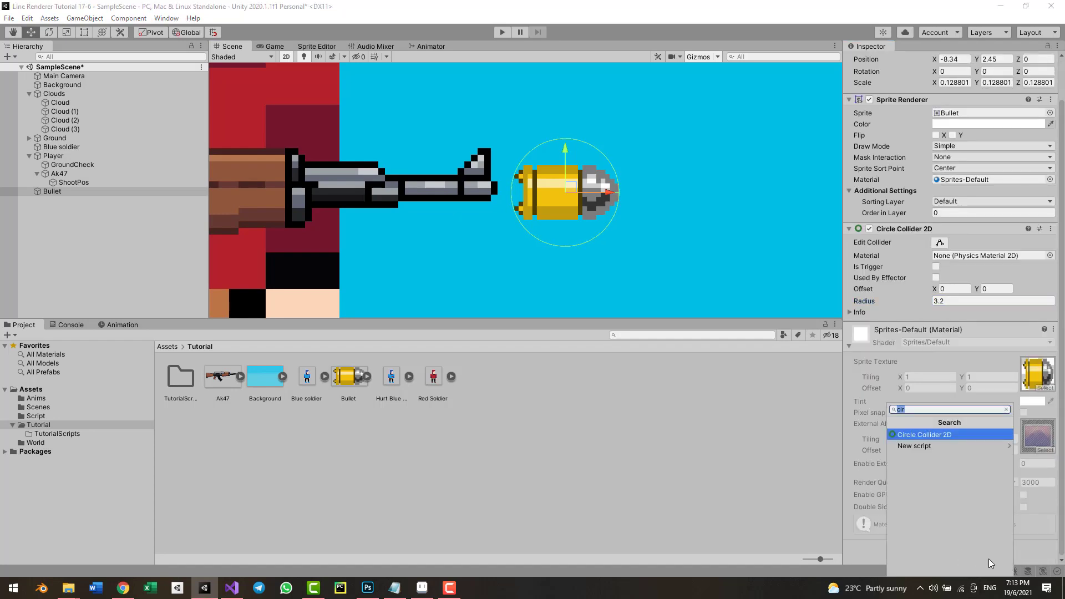
pyautogui.write('rig')
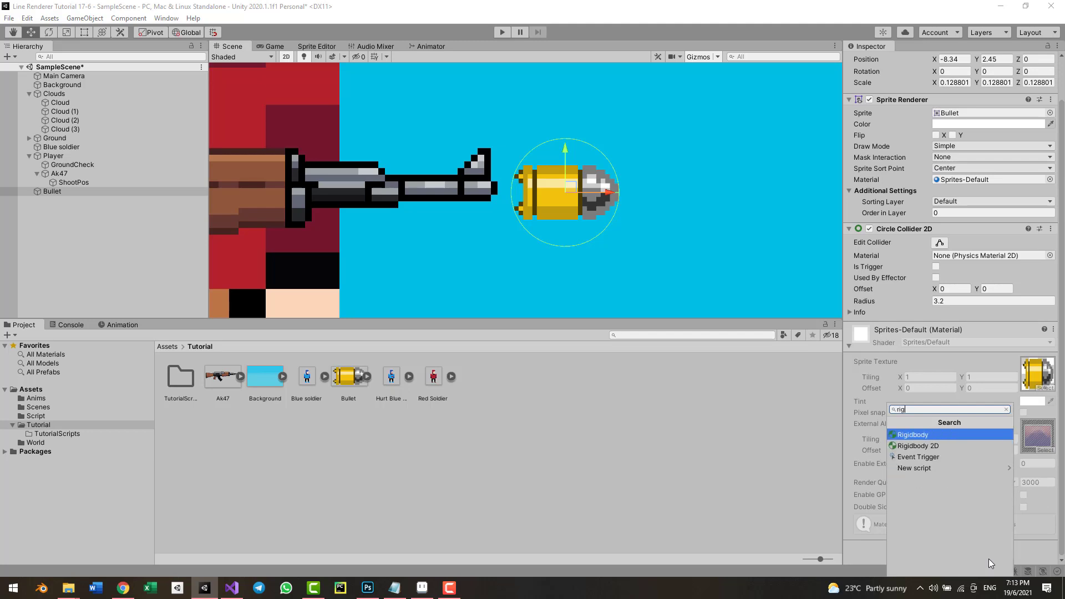
pyautogui.press('Down')
pyautogui.press('Return')
# - Configure the bullet's Rigidbody 2D with gravity scale 0, Continuous collision detection and frozen Z rotation
pyautogui.click(965, 418)
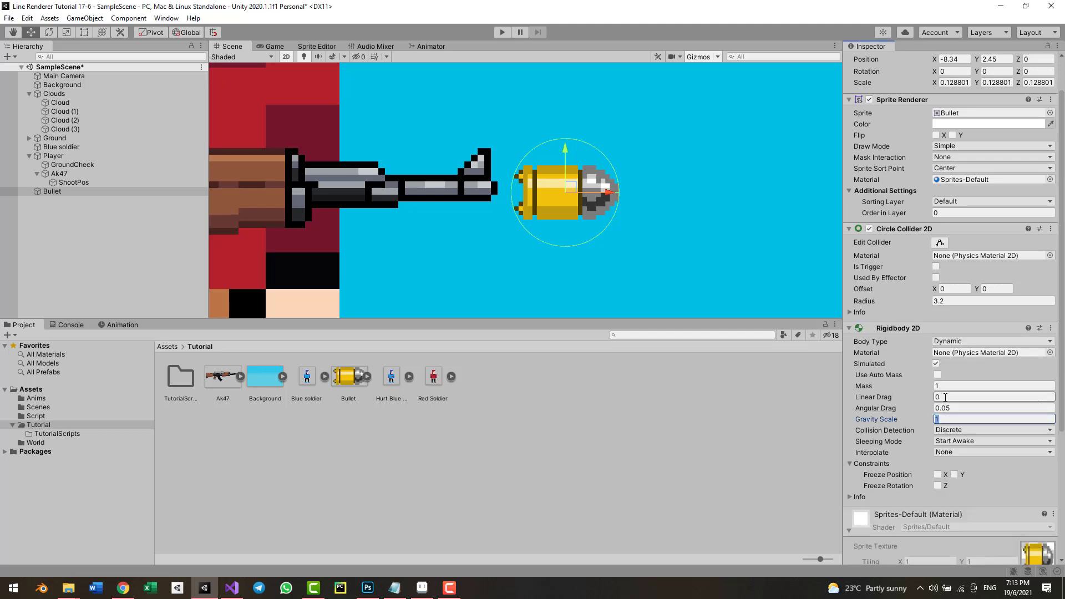
pyautogui.write('0')
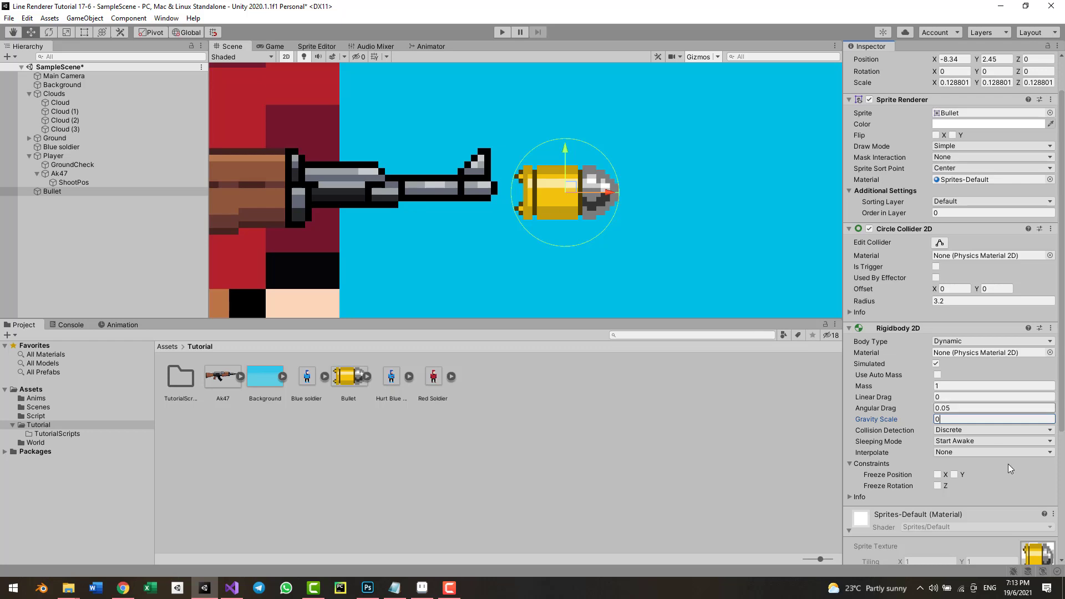
pyautogui.click(966, 431)
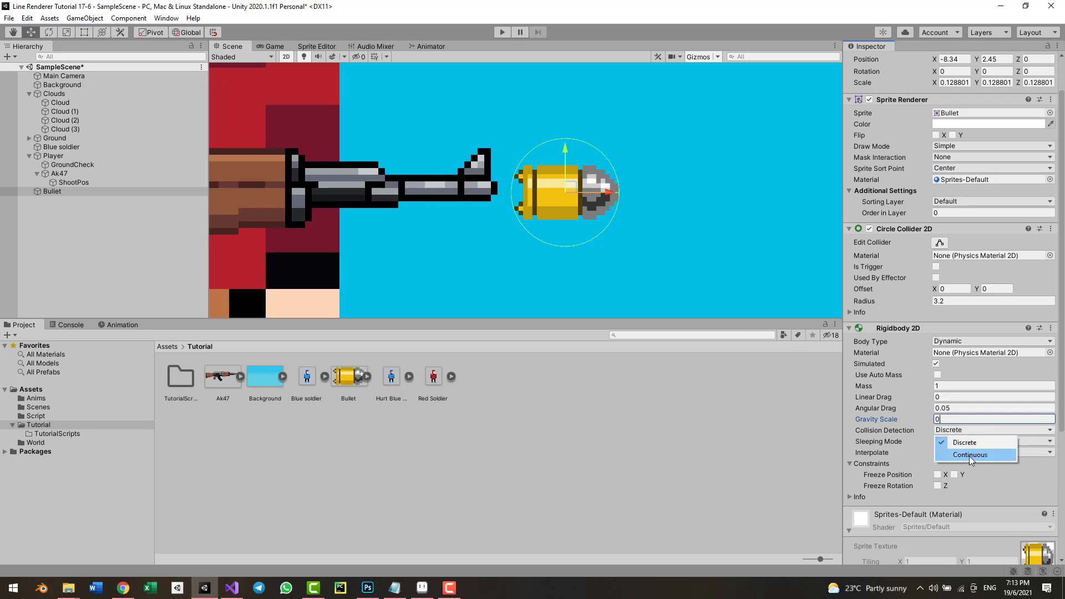
pyautogui.click(969, 455)
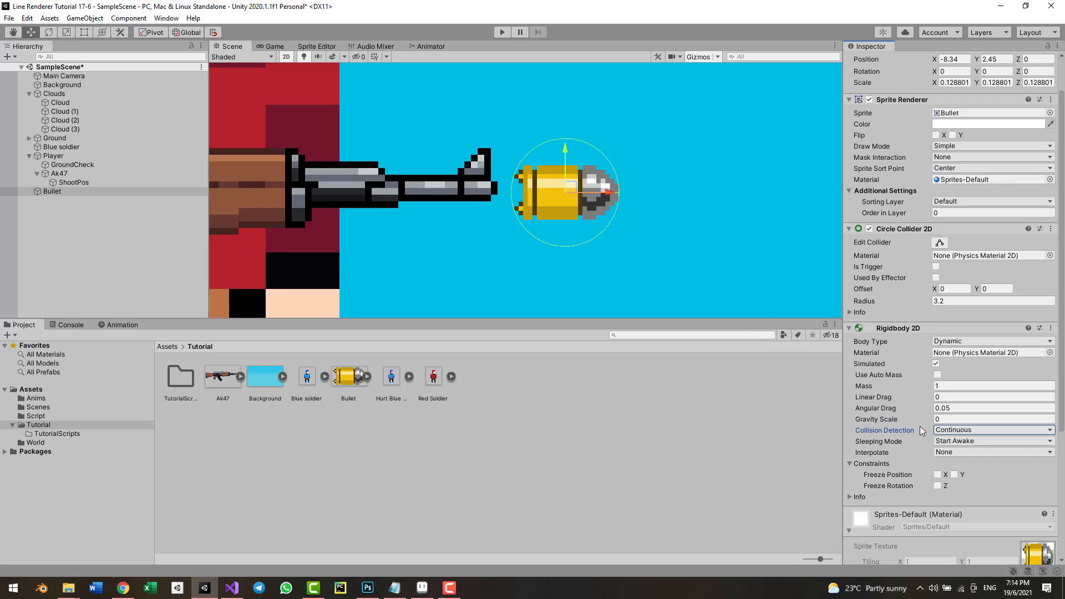
pyautogui.click(937, 486)
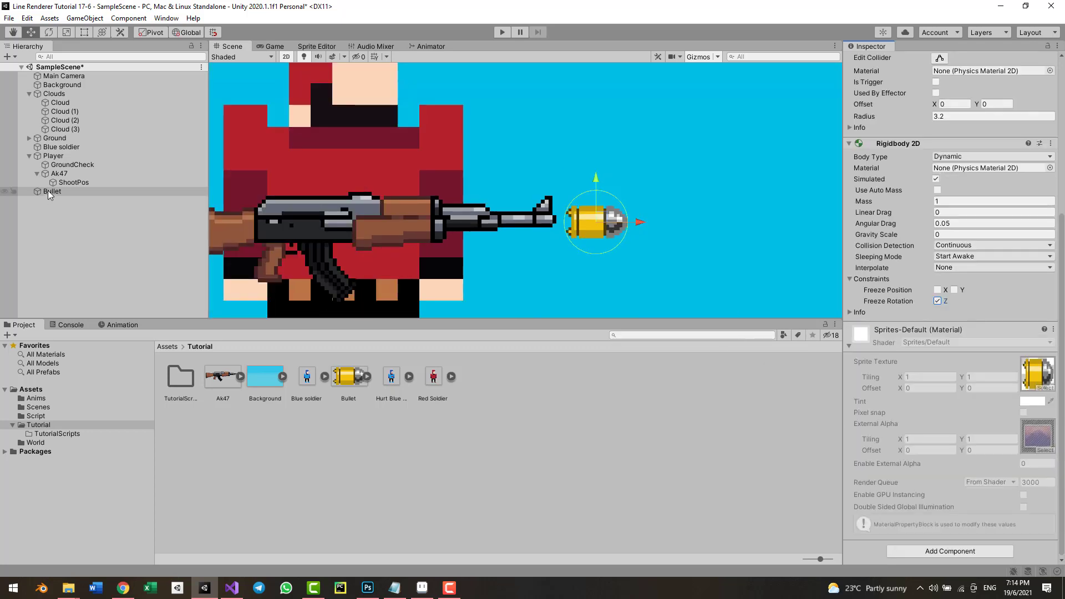
# - Make a prefab of the Bullet object in the Tutorial folder and delete the original from the scene
pyautogui.moveTo(50, 194); pyautogui.dragTo(505, 441)
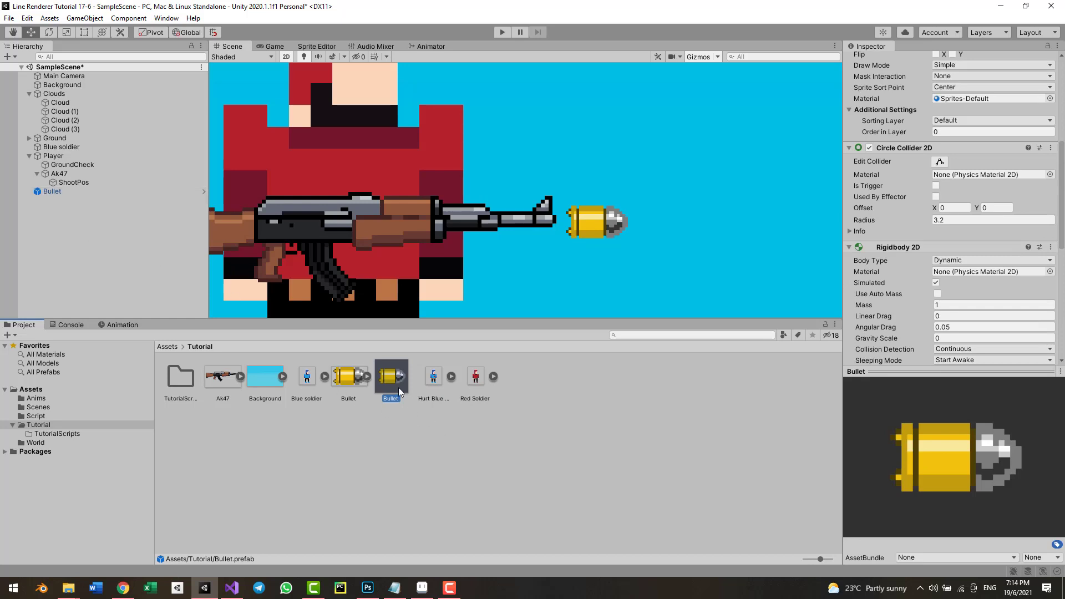
pyautogui.scroll(-10, 948, 221)
pyautogui.click(151, 190)
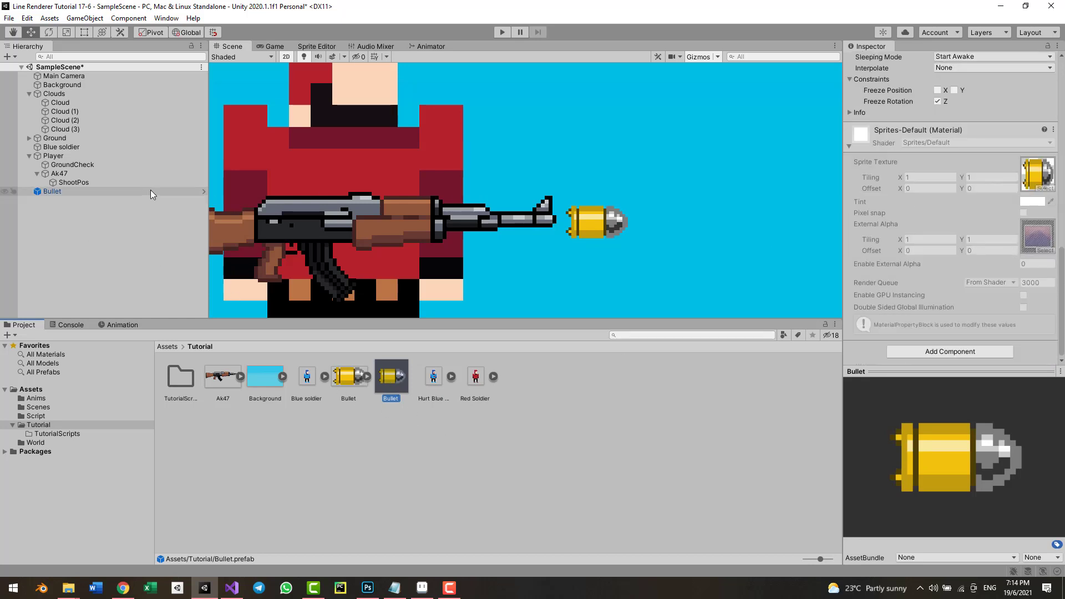
pyautogui.press('Delete')
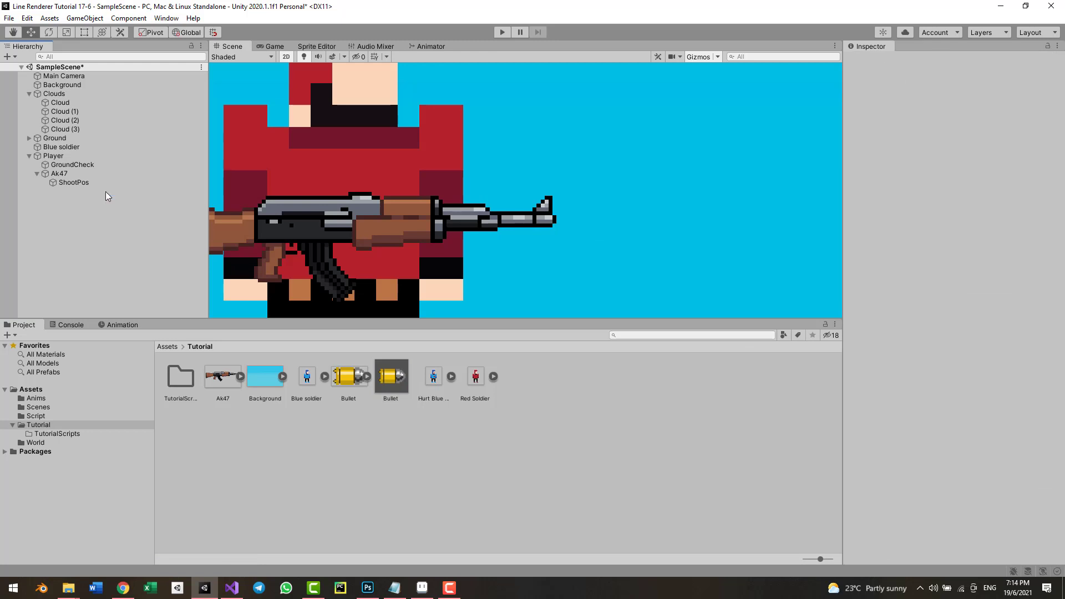
# - Assign the Bullet prefab to the Bullet reference of the Ak47's Weapon script
pyautogui.click(68, 174)
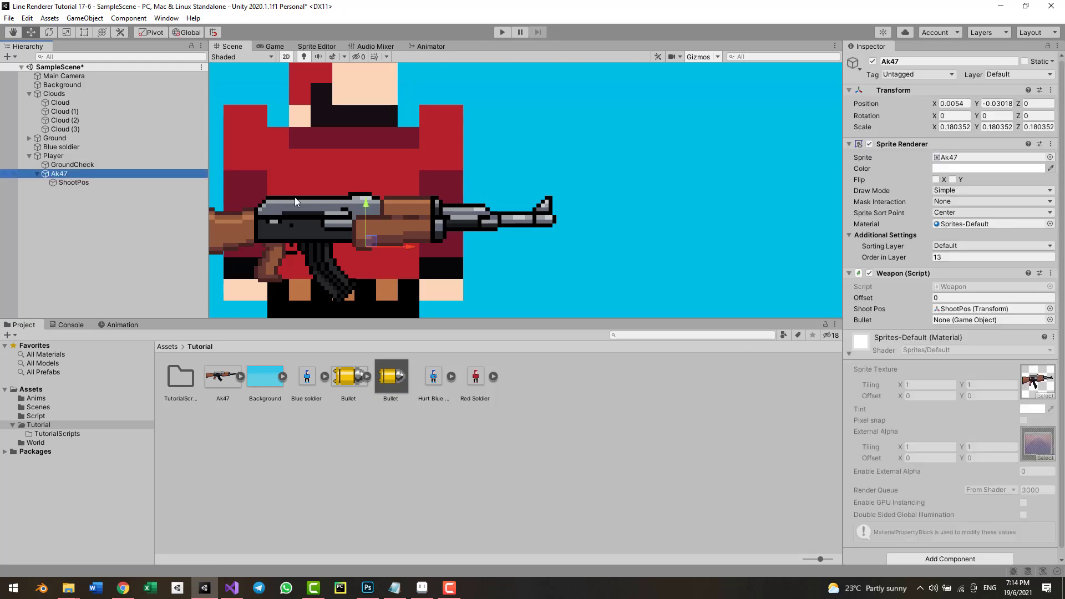
pyautogui.moveTo(407, 384); pyautogui.dragTo(987, 320)
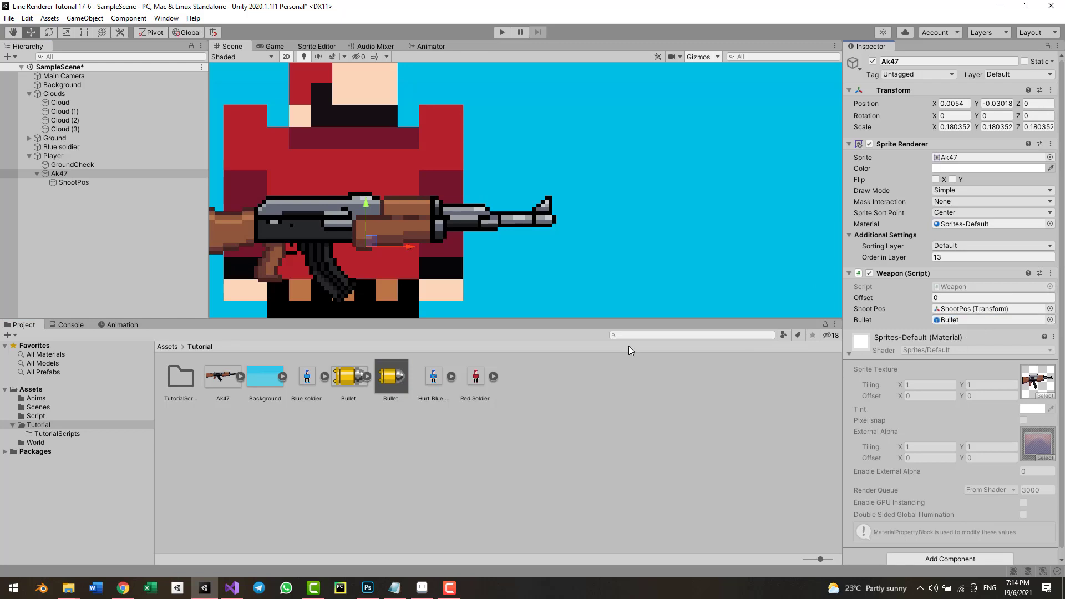
# - Play-test the scene by firing bullets while moving and jumping with the player, and stop play mode
pyautogui.click(501, 32)
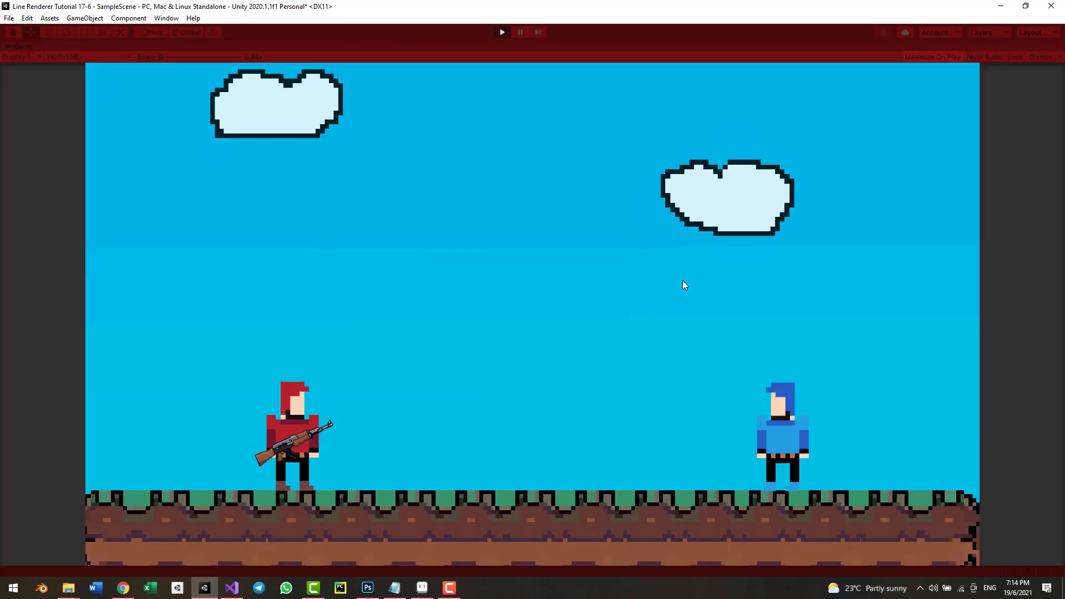
pyautogui.moveTo(651, 380); pyautogui.dragTo(638, 409)
pyautogui.press('a')
pyautogui.press('d')
pyautogui.press('space')
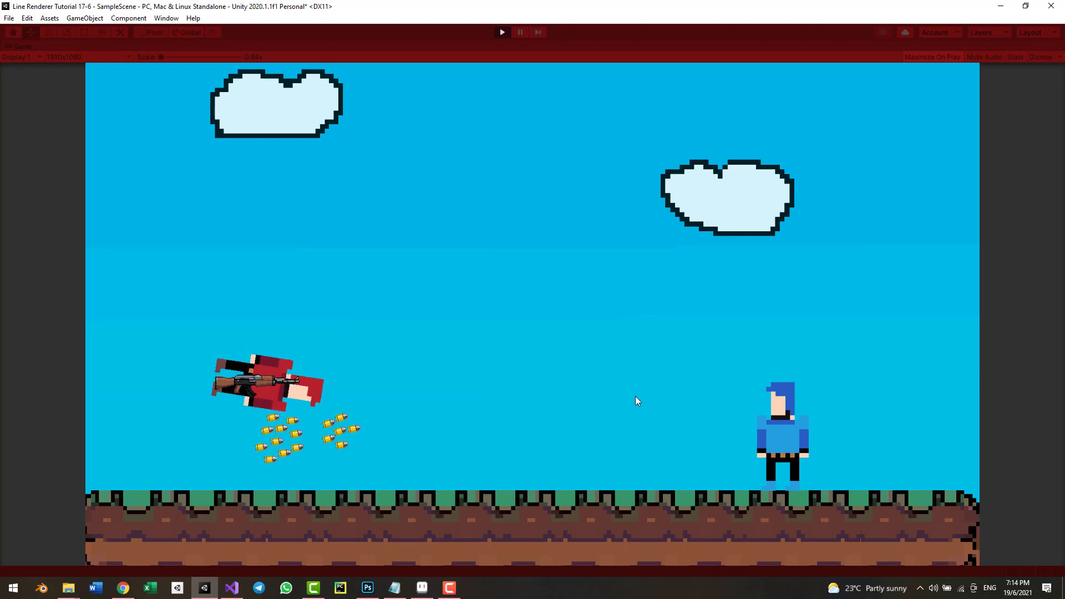
pyautogui.click(636, 403)
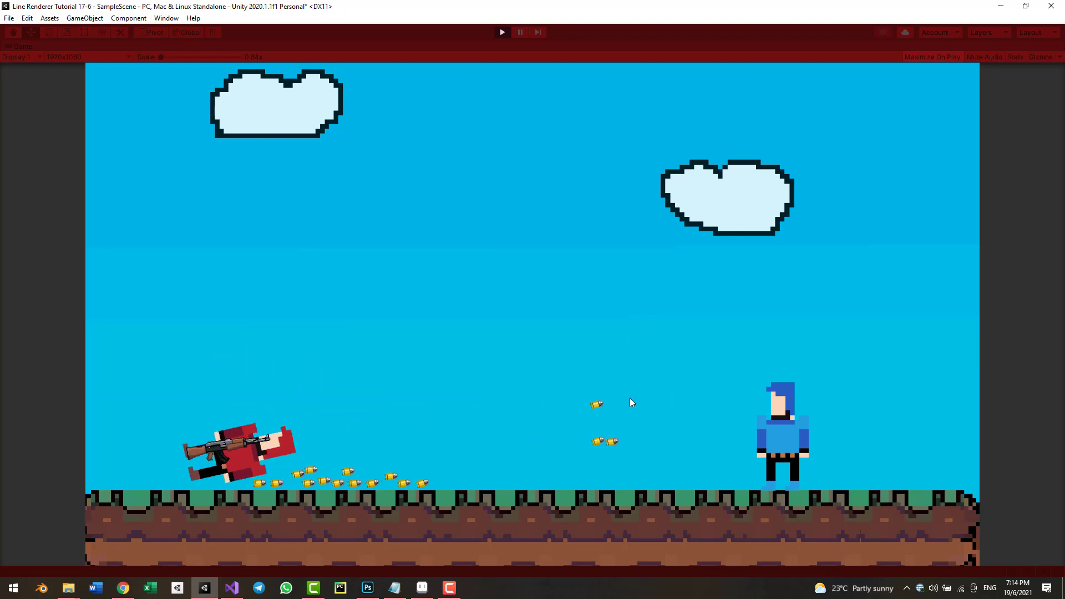
pyautogui.press('d')
pyautogui.press('d')
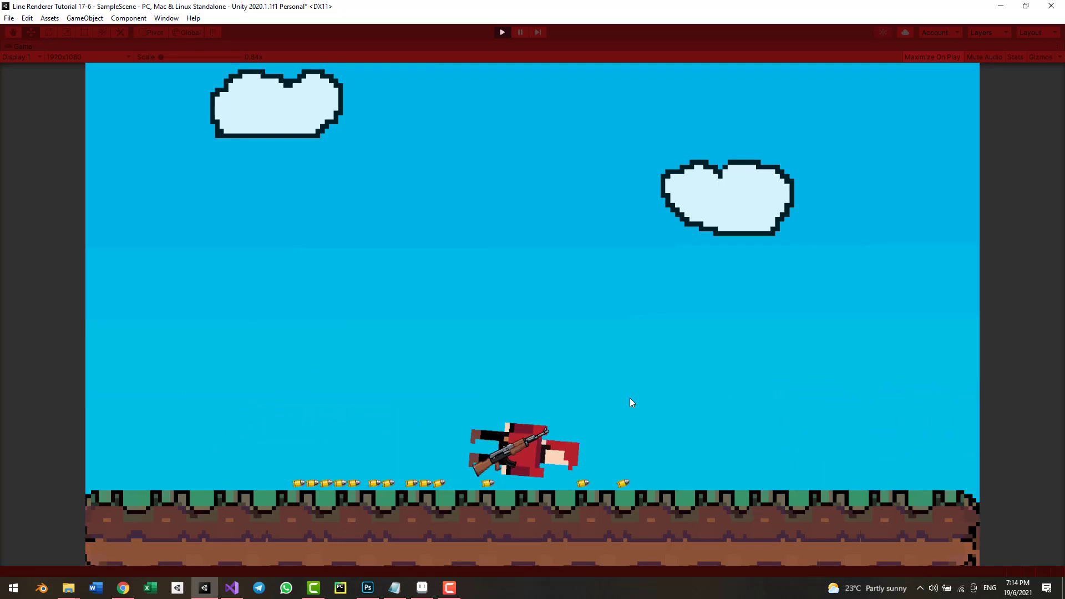
pyautogui.press('d')
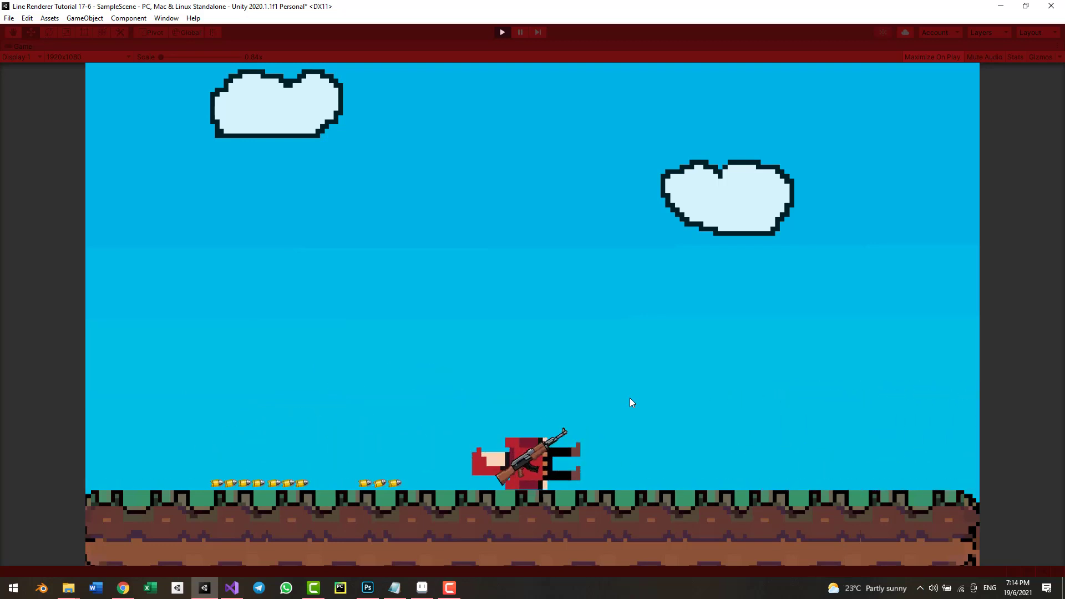
pyautogui.hotkey('ctrl', 'p')
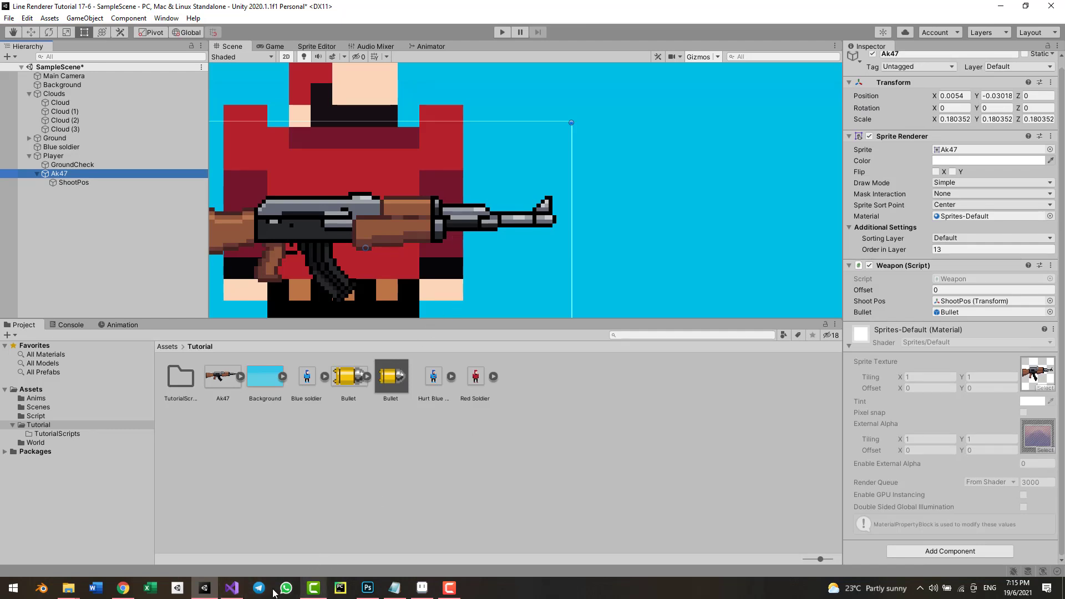
# - Add a new script named Bullet to the Bullet prefab and open it in Visual Studio
pyautogui.click(403, 384)
pyautogui.scroll(-10, 962, 350)
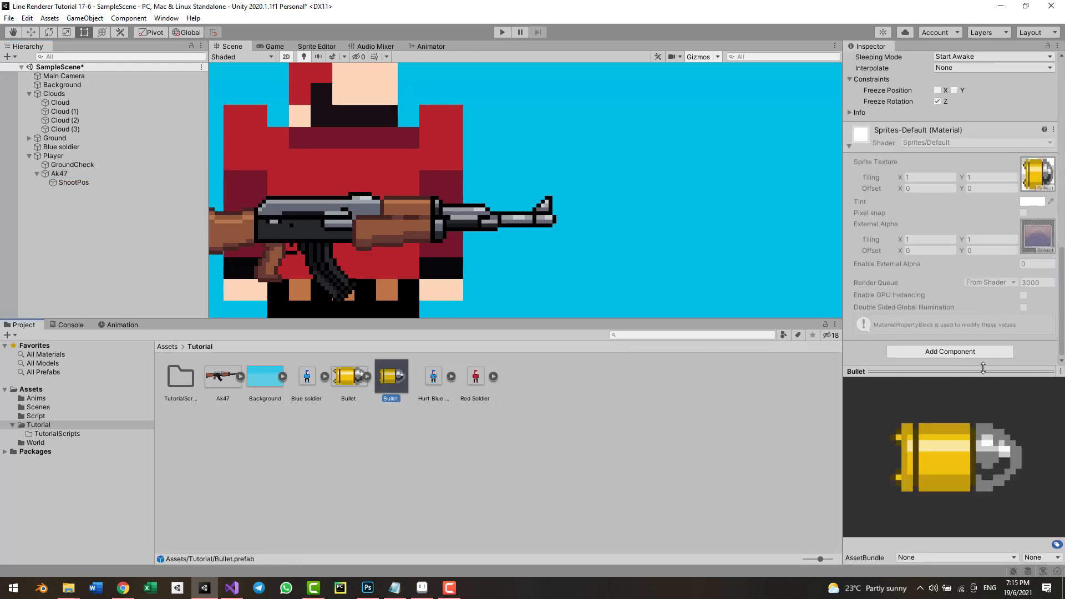
pyautogui.click(970, 355)
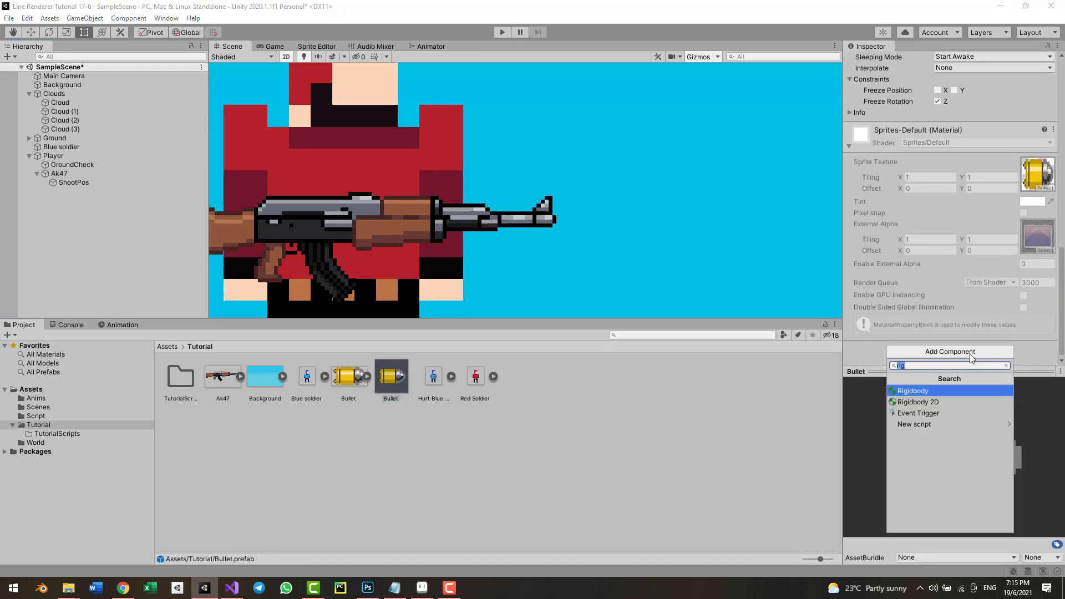
pyautogui.write('Bullety')
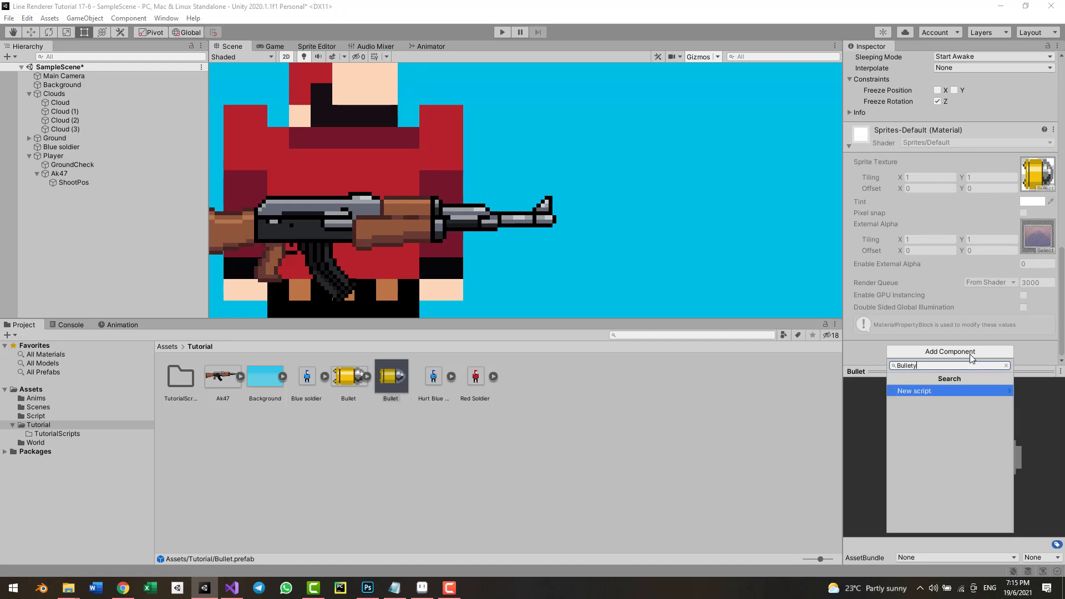
pyautogui.press('BackSpace')
pyautogui.press('Return')
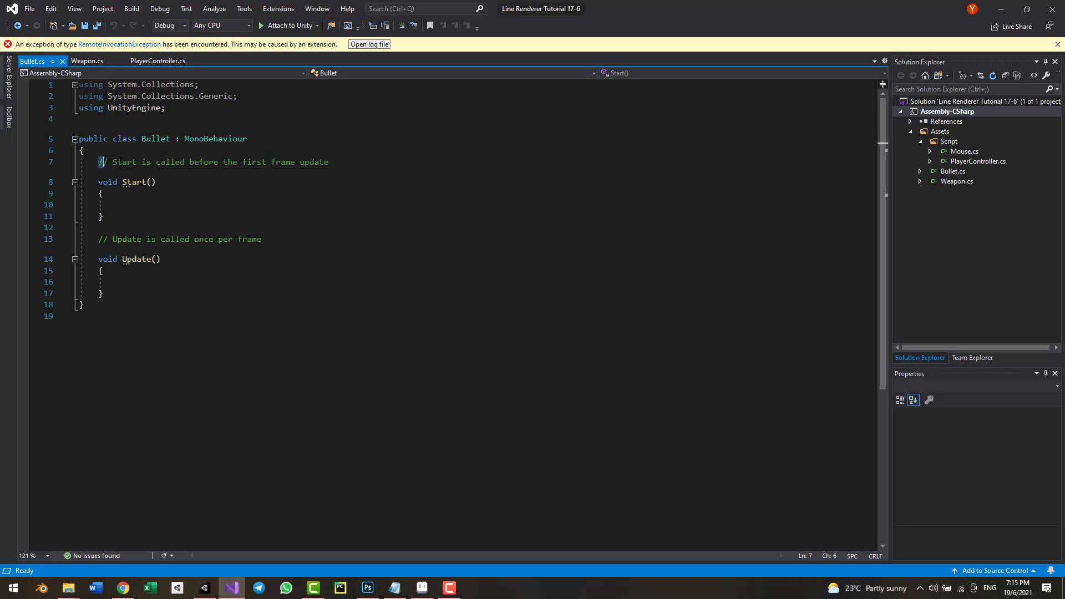
# - Delete the default comments above Start() and Update() in Bullet.cs
pyautogui.moveTo(98, 162); pyautogui.dragTo(362, 158)
pyautogui.press('BackSpace')
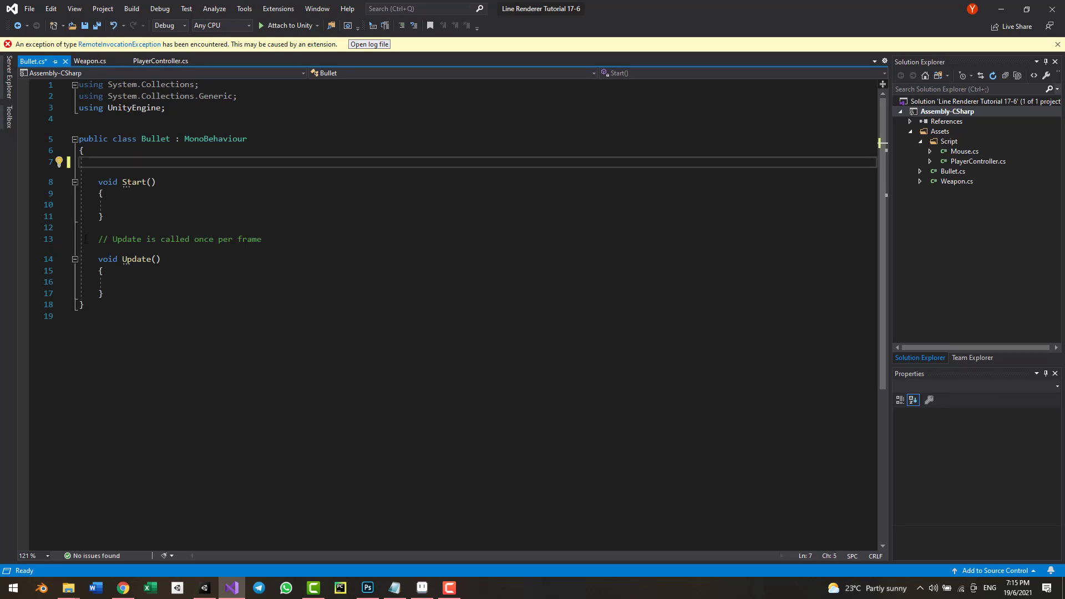
pyautogui.moveTo(95, 239); pyautogui.dragTo(286, 236)
pyautogui.press('BackSpace')
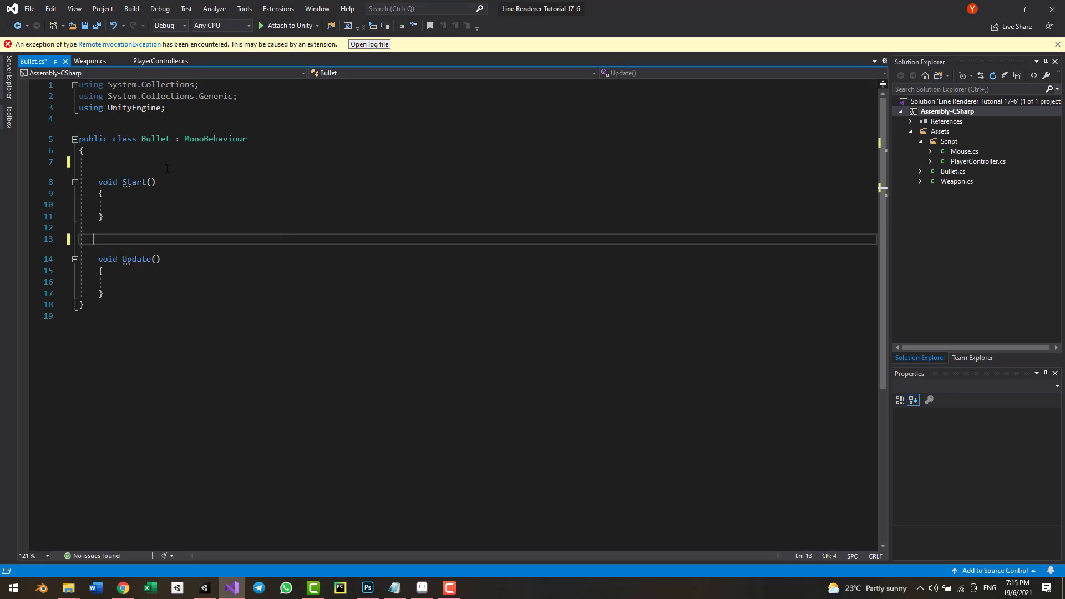
# - Declare "public float Speed;" and "public Rigidbody2D rb;" at the beginning of the Bullet class
pyautogui.click(178, 167)
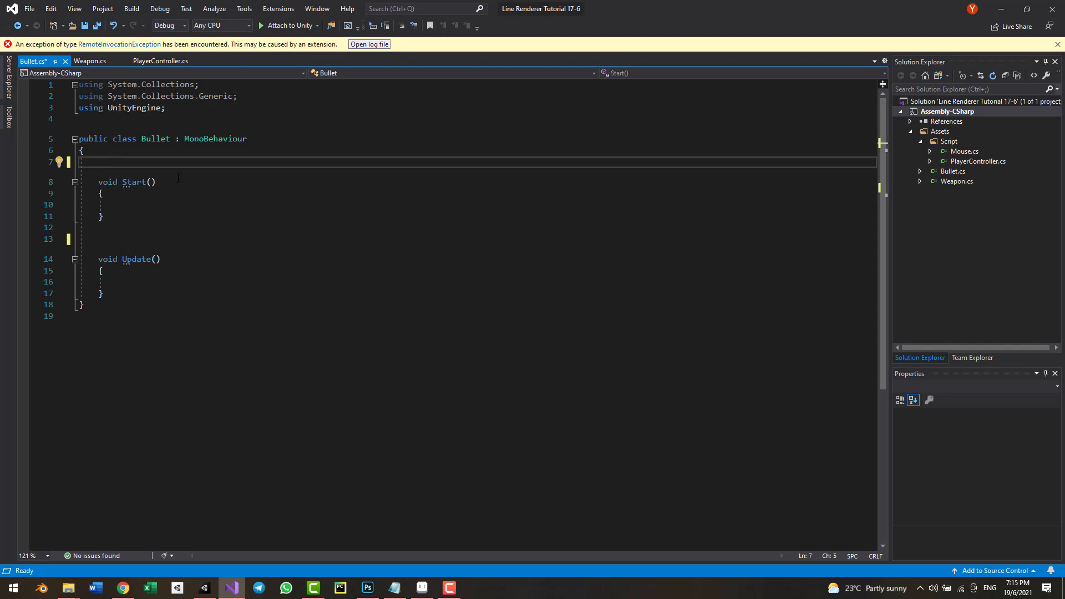
pyautogui.write('public float')
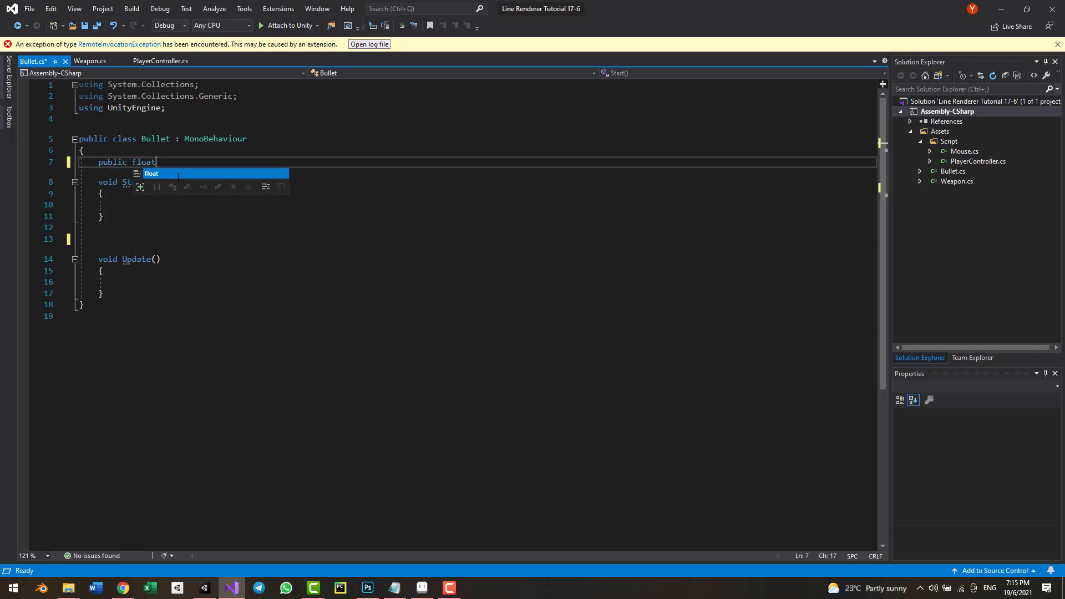
pyautogui.write(' Speed')
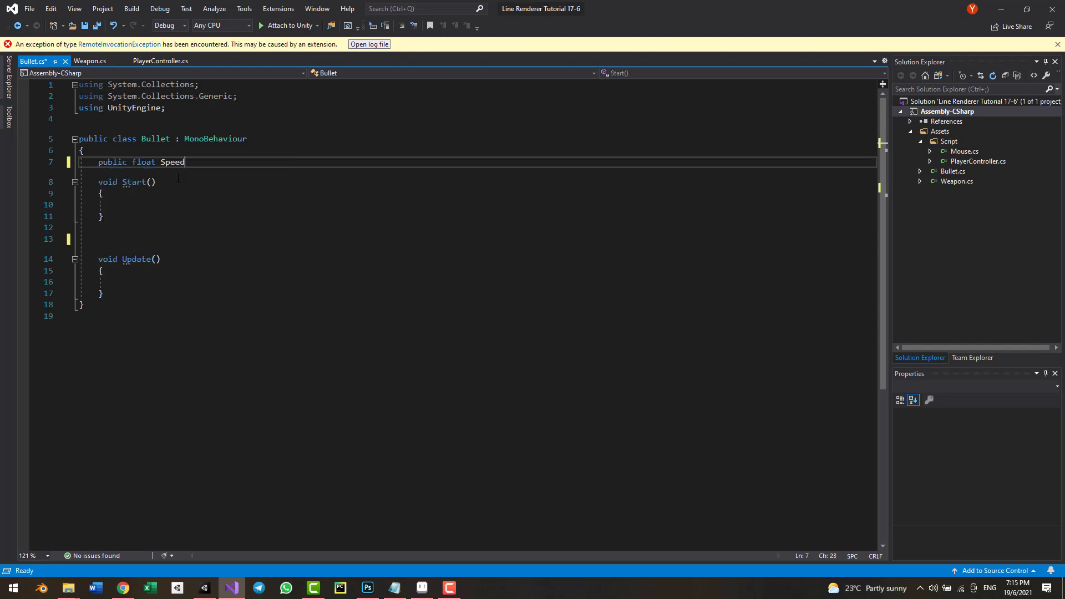
pyautogui.write(';')
pyautogui.press('Return')
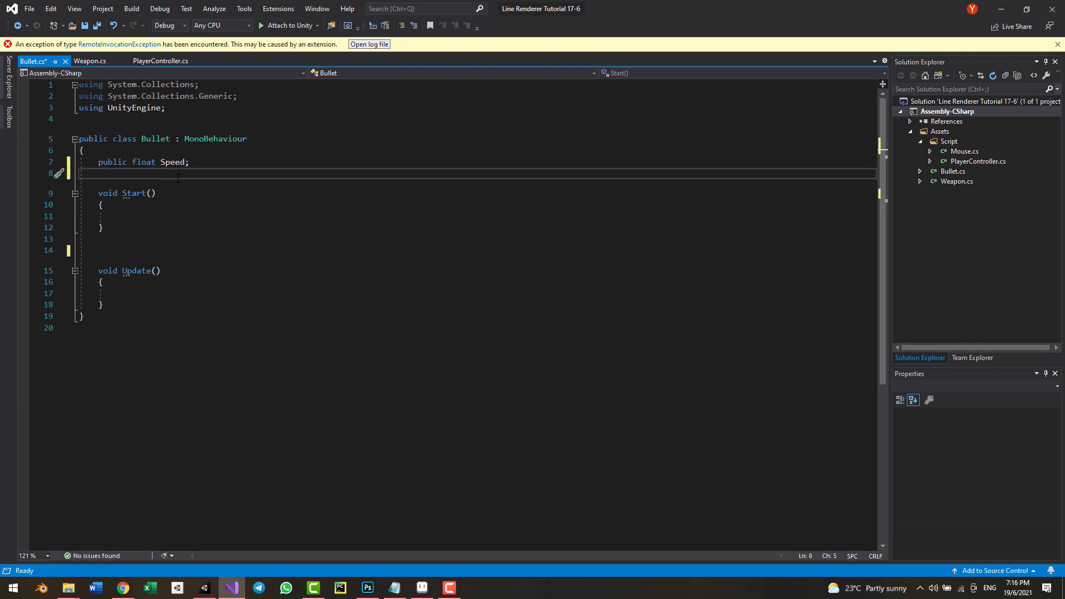
pyautogui.write('rigidbody2D')
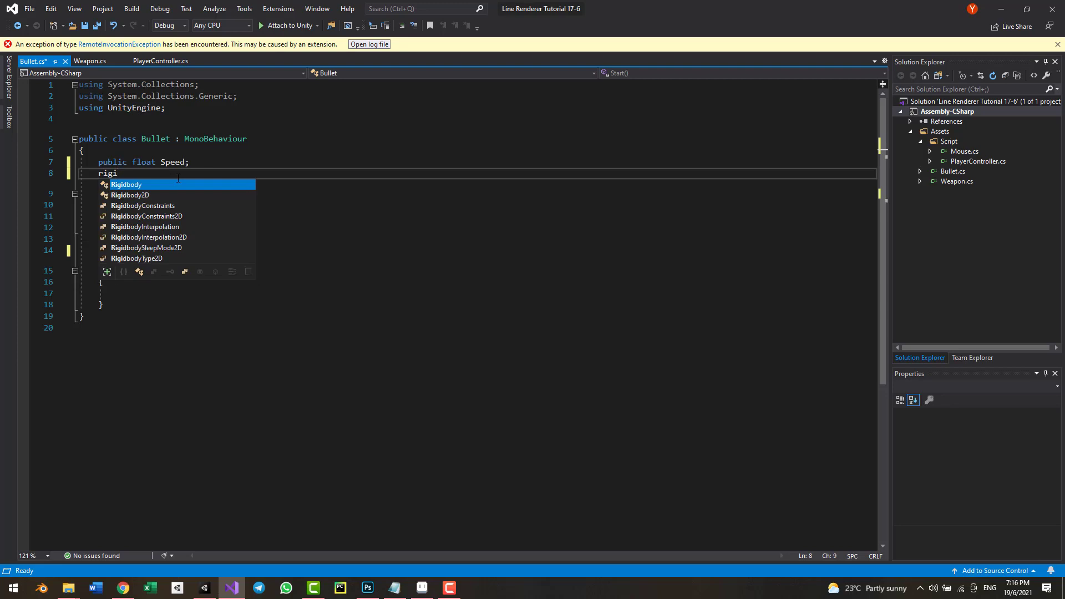
pyautogui.write(' rb')
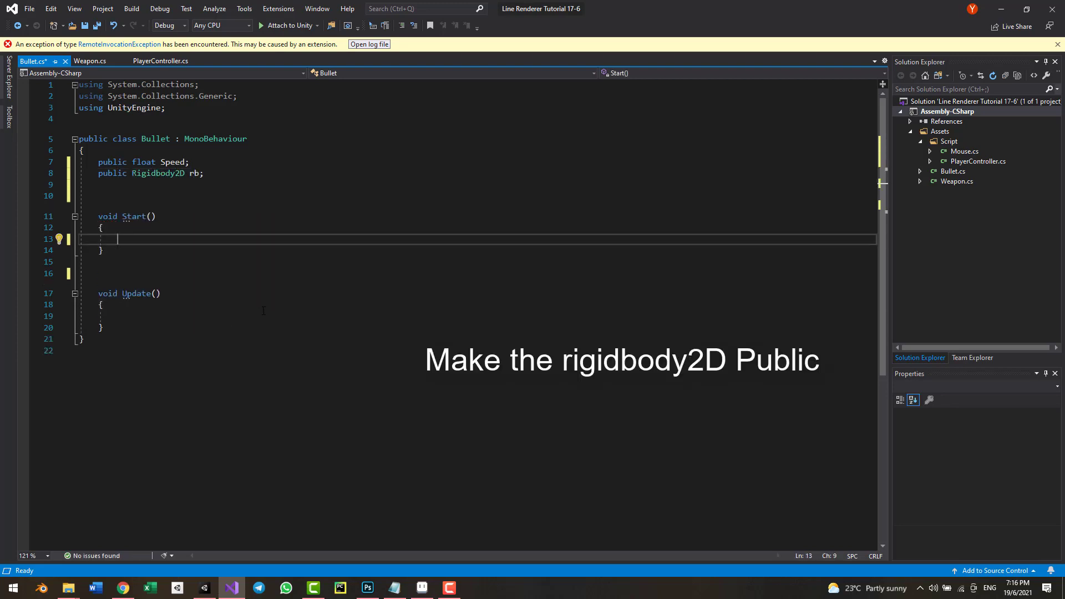
# - Add "rb.velocity = transform.right * Speed;" inside Start() of Bullet.cs and save the script
pyautogui.write('rb.ver')
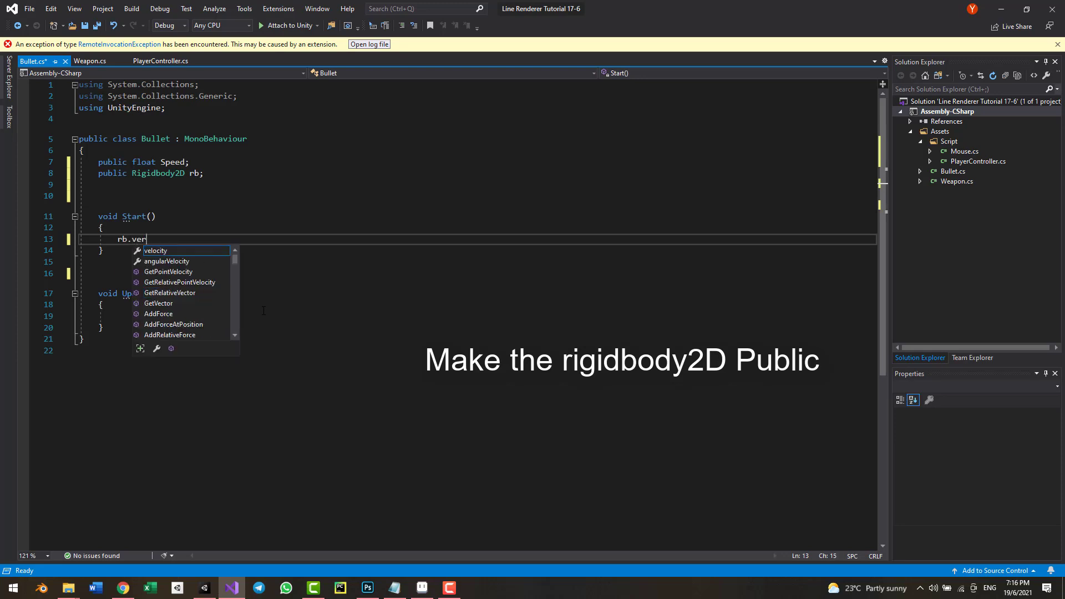
pyautogui.press('Tab')
pyautogui.write('= ')
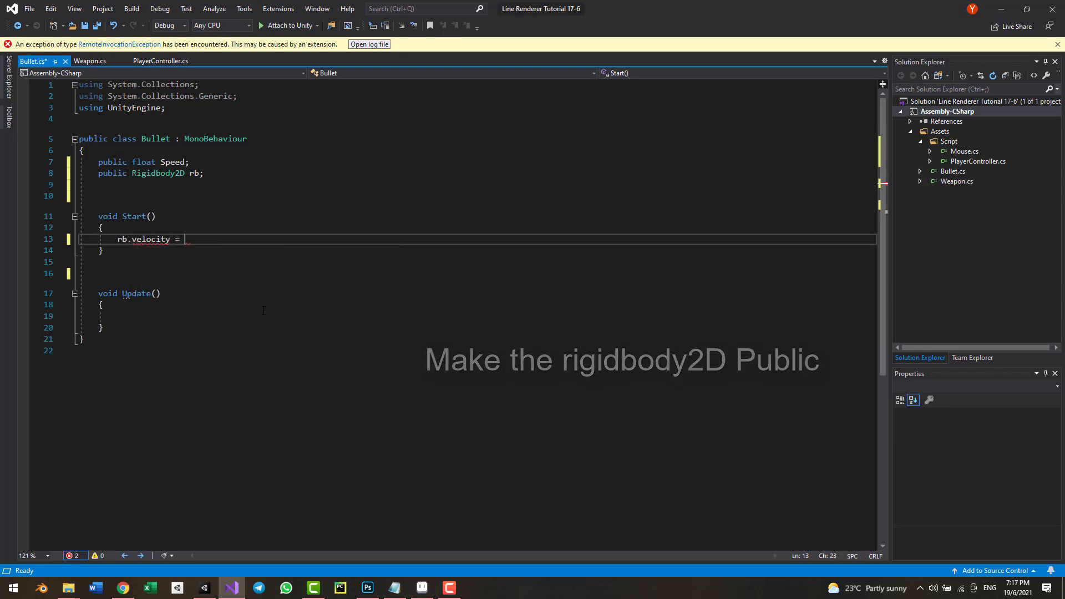
pyautogui.write('tra')
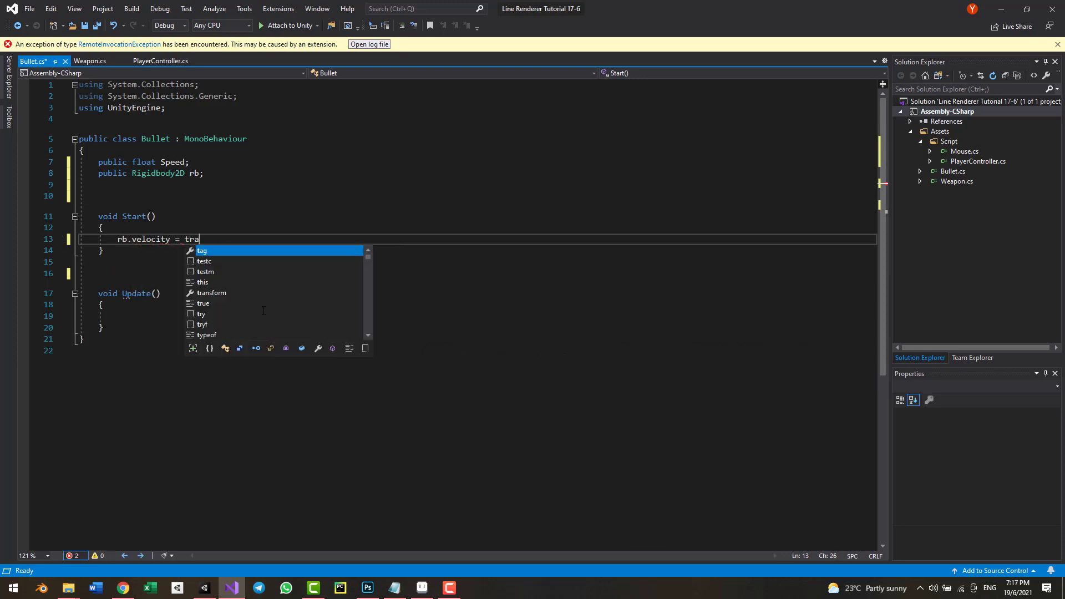
pyautogui.write('nsform.right')
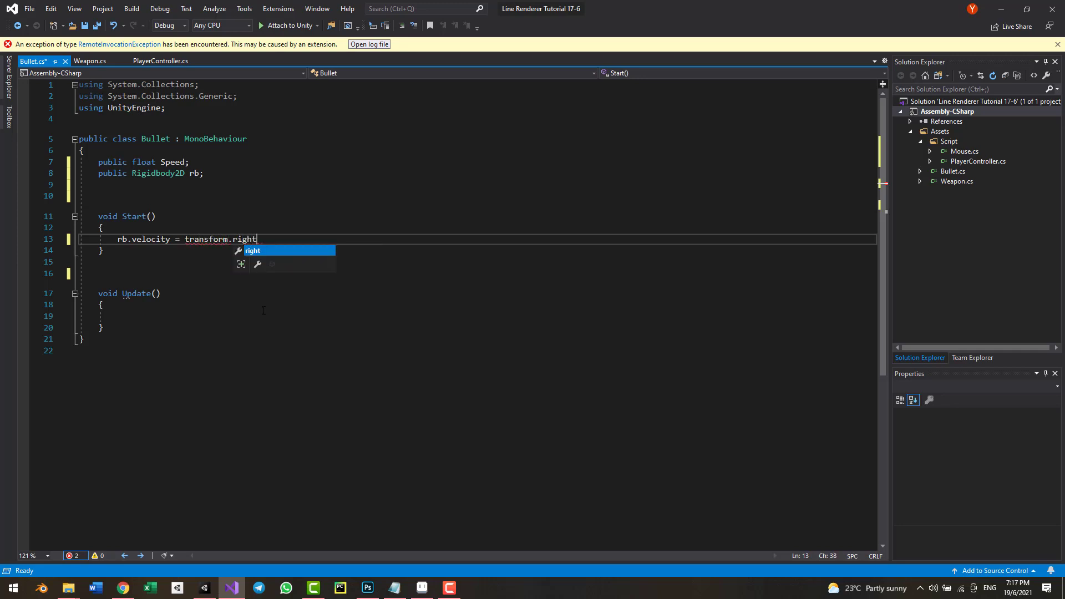
pyautogui.press('Tab')
pyautogui.write('* speed')
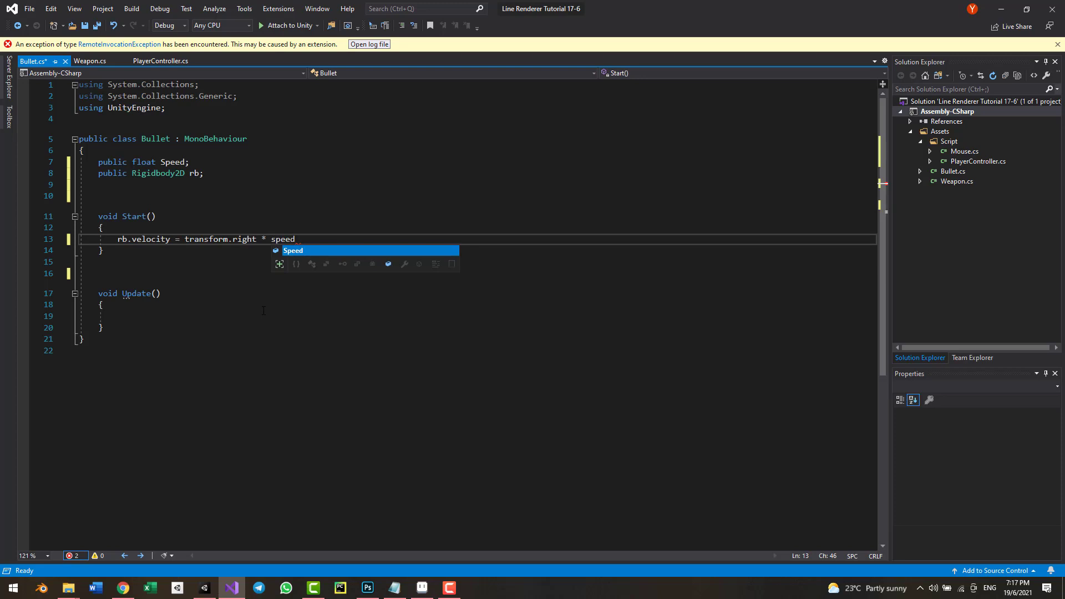
pyautogui.write(';')
pyautogui.hotkey('ctrl', 's')
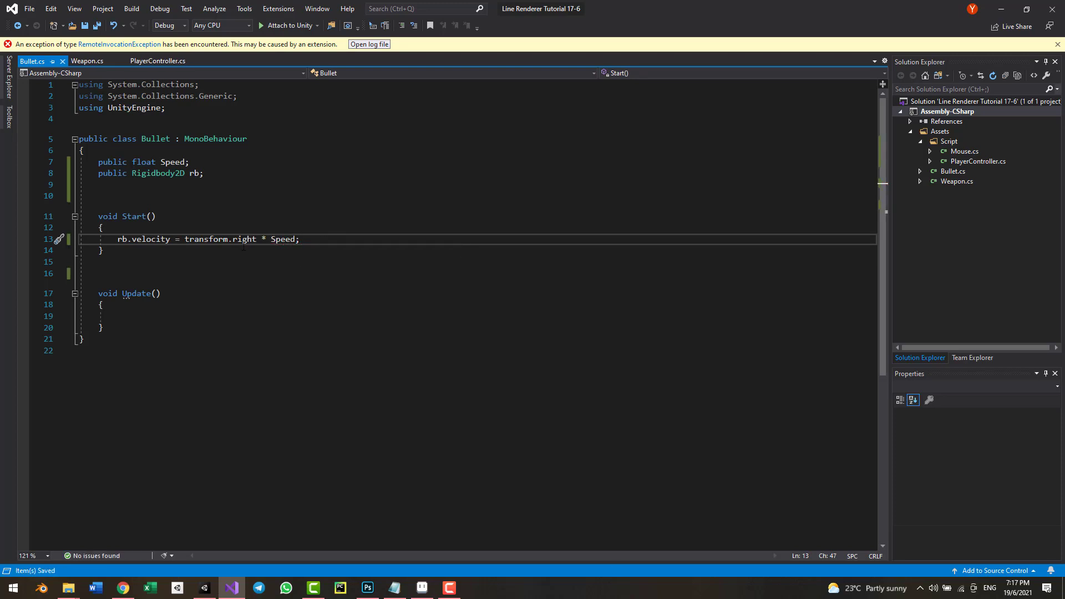
pyautogui.click(277, 242)
pyautogui.click(228, 240)
pyautogui.moveTo(118, 242); pyautogui.dragTo(171, 244)
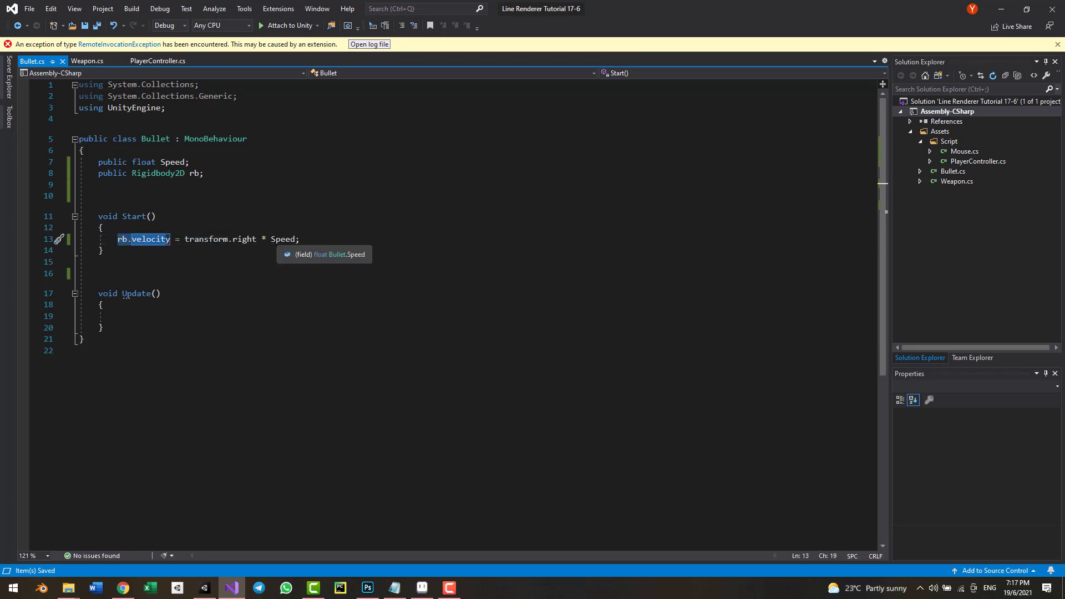
pyautogui.moveTo(267, 241); pyautogui.dragTo(294, 242)
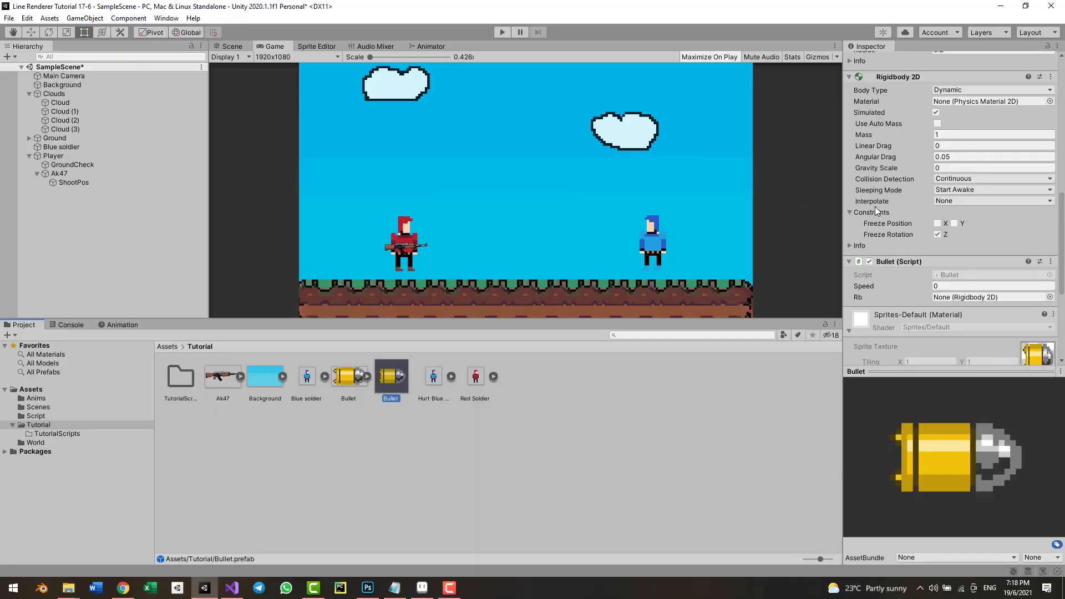
# - Assign the Bullet prefab's own Rigidbody 2D to the script's Rb reference and set Speed to 26
pyautogui.scroll(3, 896, 210)
pyautogui.scroll(-3, 890, 147)
pyautogui.moveTo(900, 77); pyautogui.dragTo(956, 297)
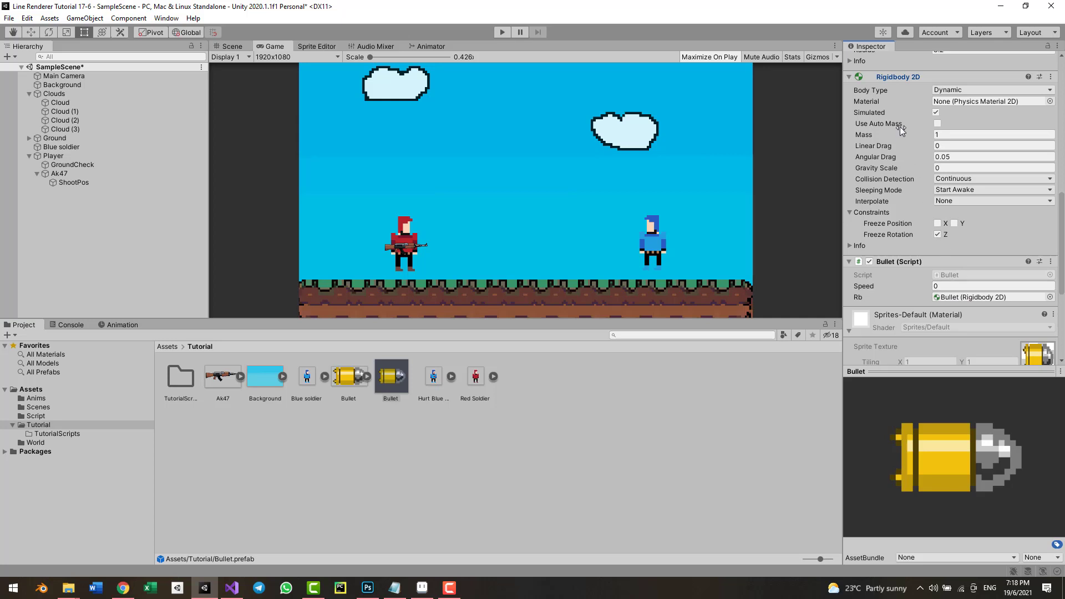
pyautogui.click(945, 286)
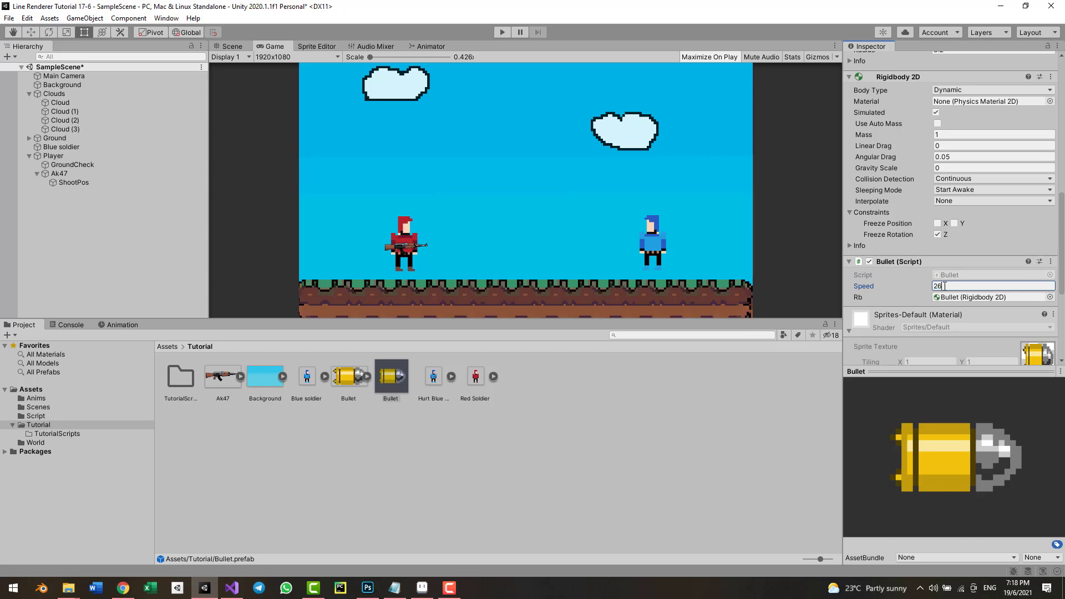
pyautogui.write('26')
# - Exit the brief play test and enable Is Trigger on the Bullet prefab's Circle Collider 2D
pyautogui.click(502, 32)
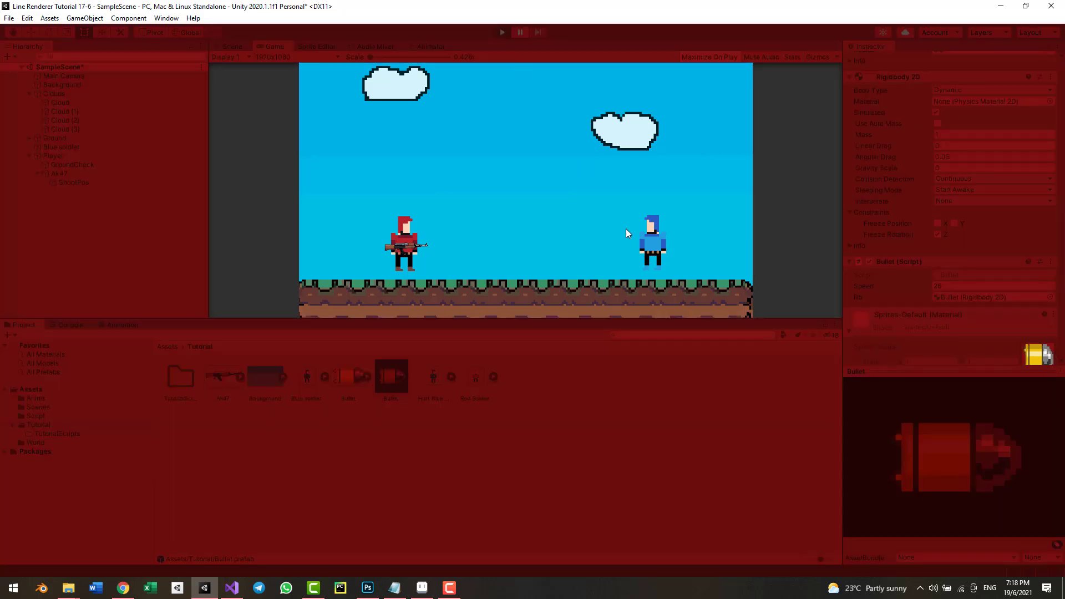
pyautogui.hotkey('ctrl', 'p')
pyautogui.scroll(-3, 943, 211)
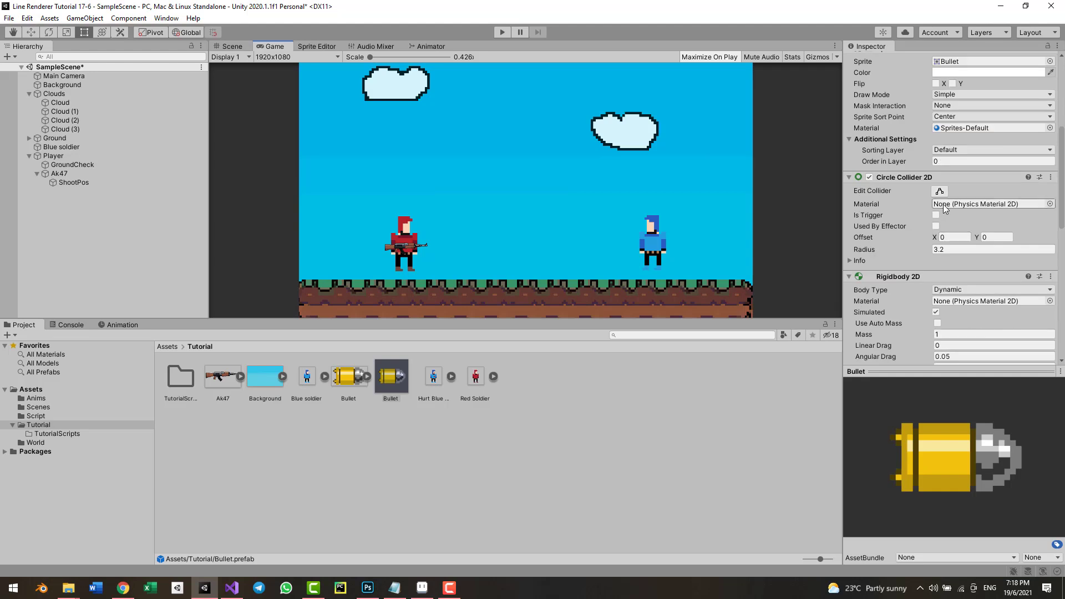
pyautogui.click(936, 215)
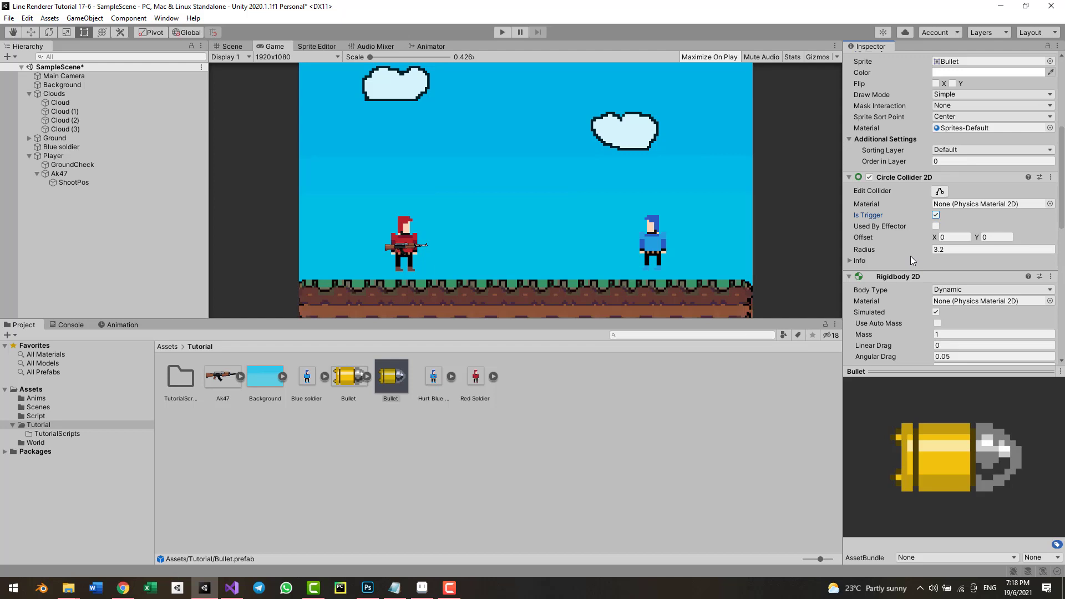
# - Play-test the scene by firing bullets in several directions, at the ground and at the blue soldier, while moving and jumping
pyautogui.hotkey('ctrl', 'p')
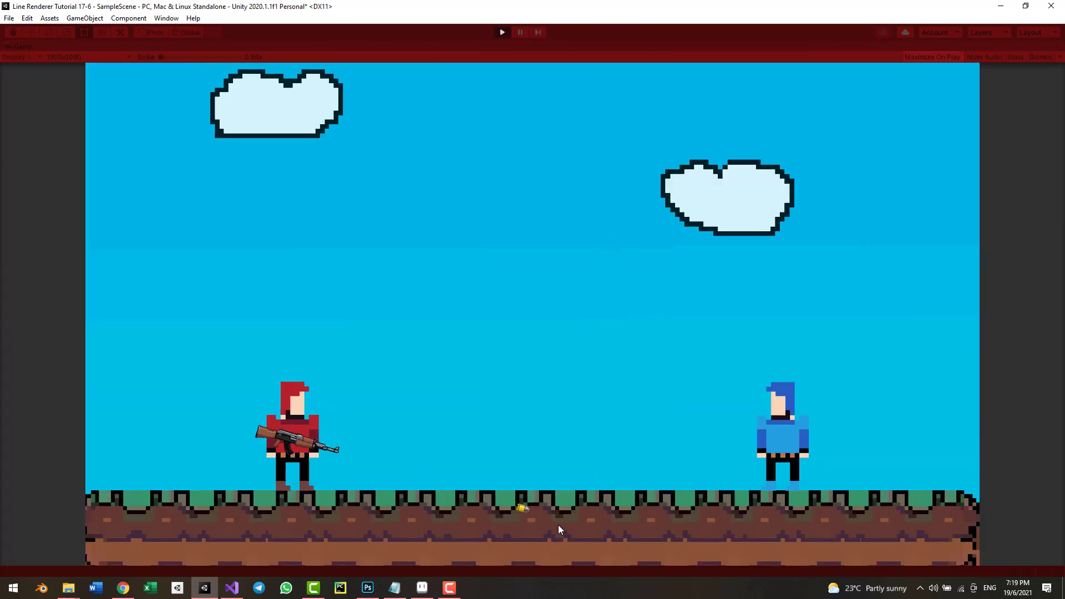
pyautogui.click(289, 392)
pyautogui.click(202, 448)
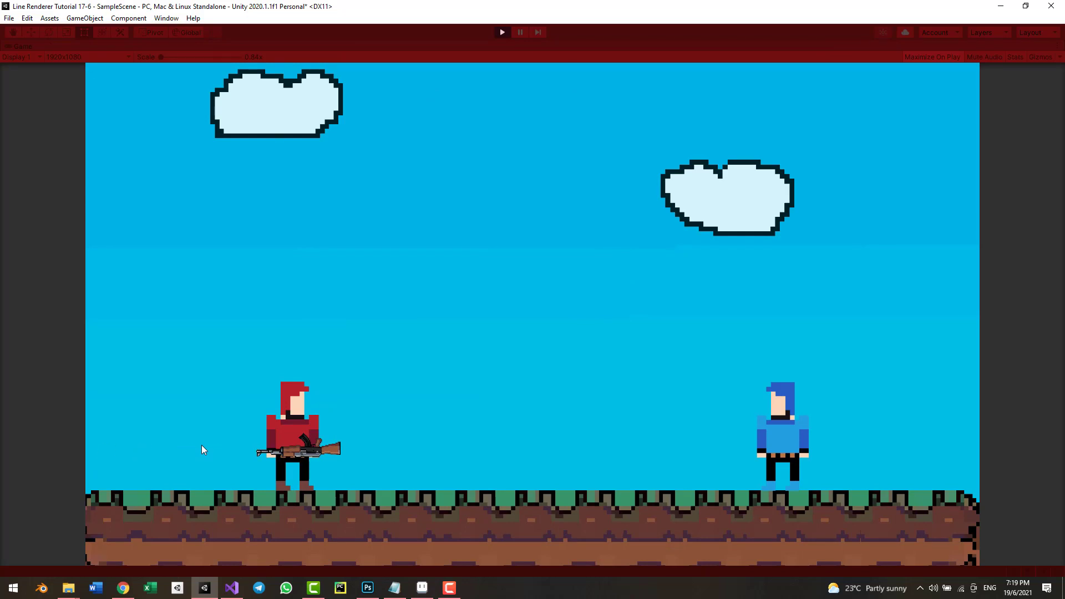
pyautogui.press('a')
pyautogui.click(558, 447)
pyautogui.click(558, 447)
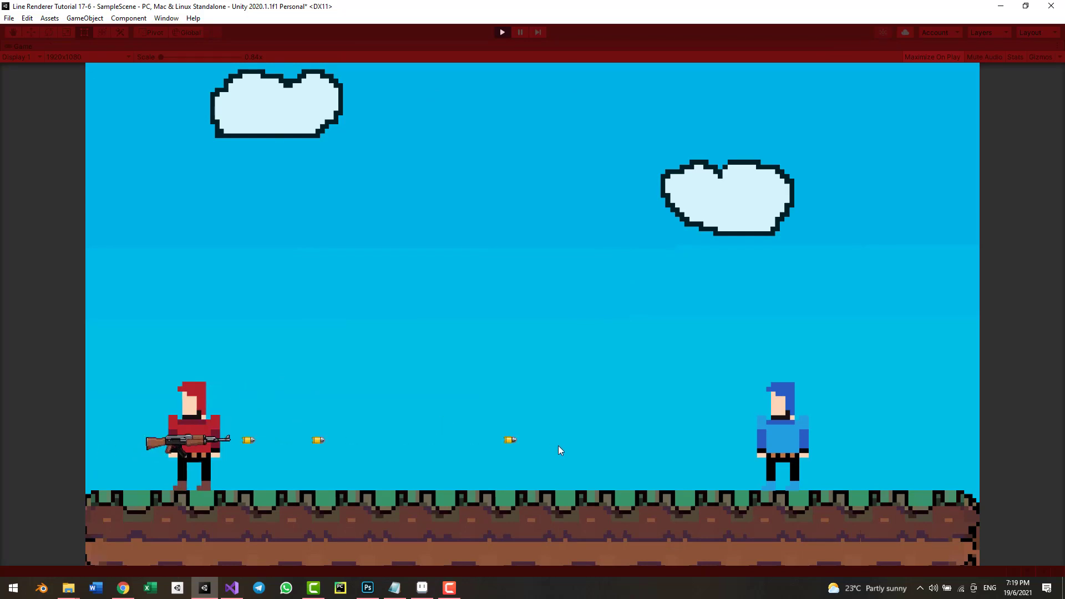
pyautogui.click(471, 442)
pyautogui.click(376, 436)
pyautogui.press('d')
pyautogui.click(195, 440)
pyautogui.click(195, 440)
pyautogui.click(195, 440)
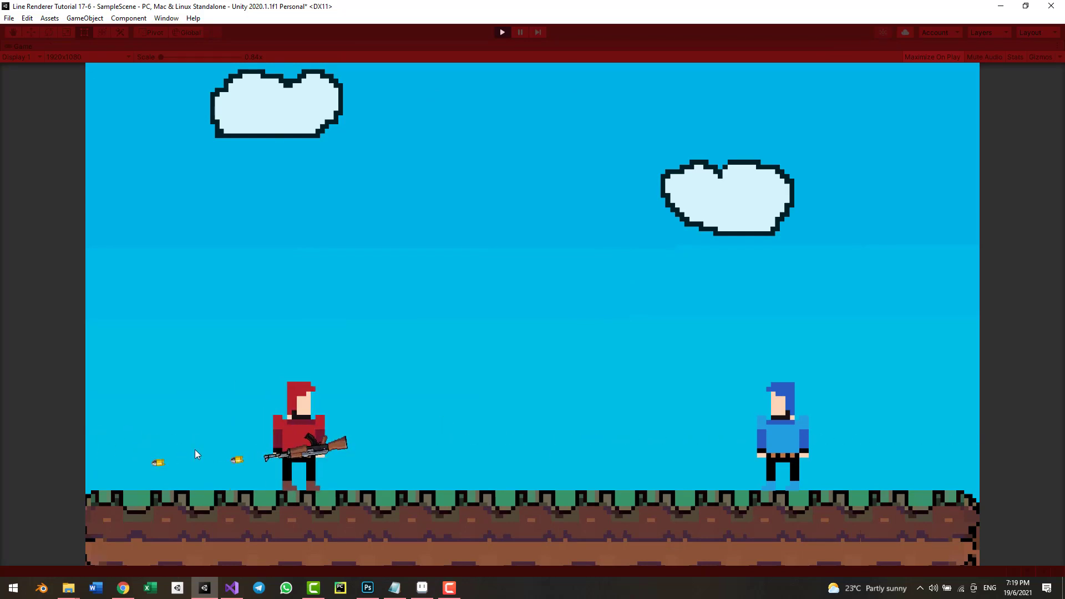
pyautogui.click(539, 281)
pyautogui.click(540, 281)
pyautogui.click(830, 441)
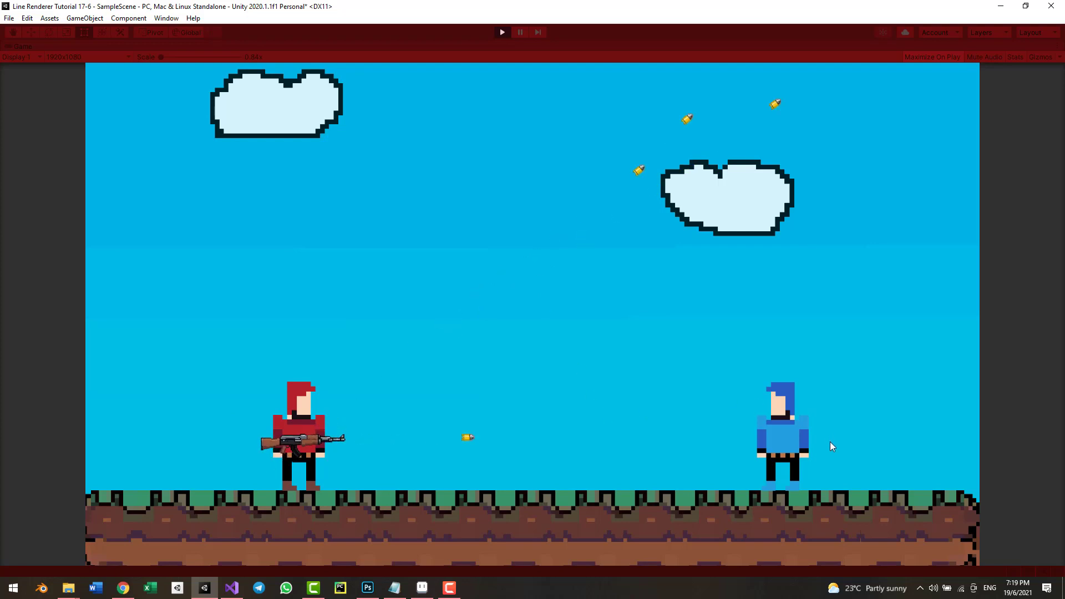
pyautogui.click(829, 443)
pyautogui.click(829, 443)
pyautogui.click(829, 442)
pyautogui.click(828, 443)
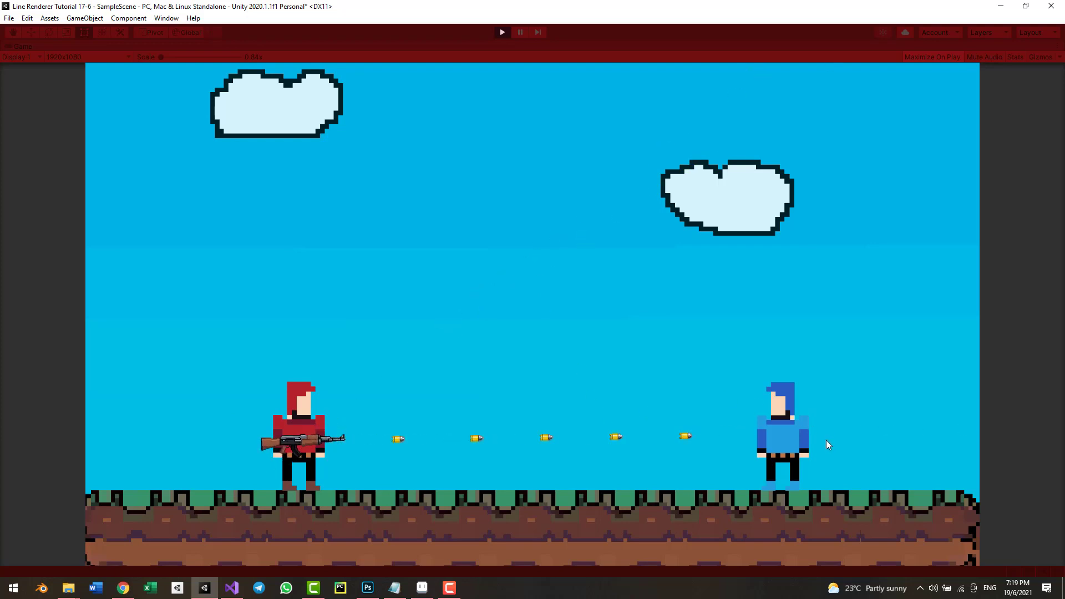
pyautogui.click(756, 450)
pyautogui.click(757, 450)
pyautogui.click(560, 504)
pyautogui.click(518, 483)
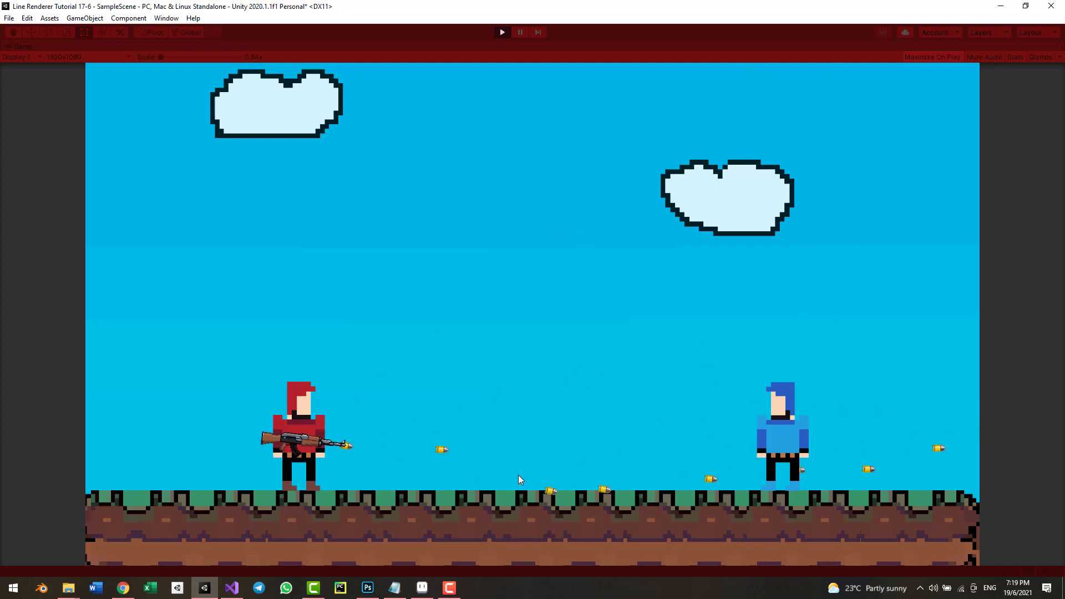
pyautogui.click(656, 482)
pyautogui.press('space')
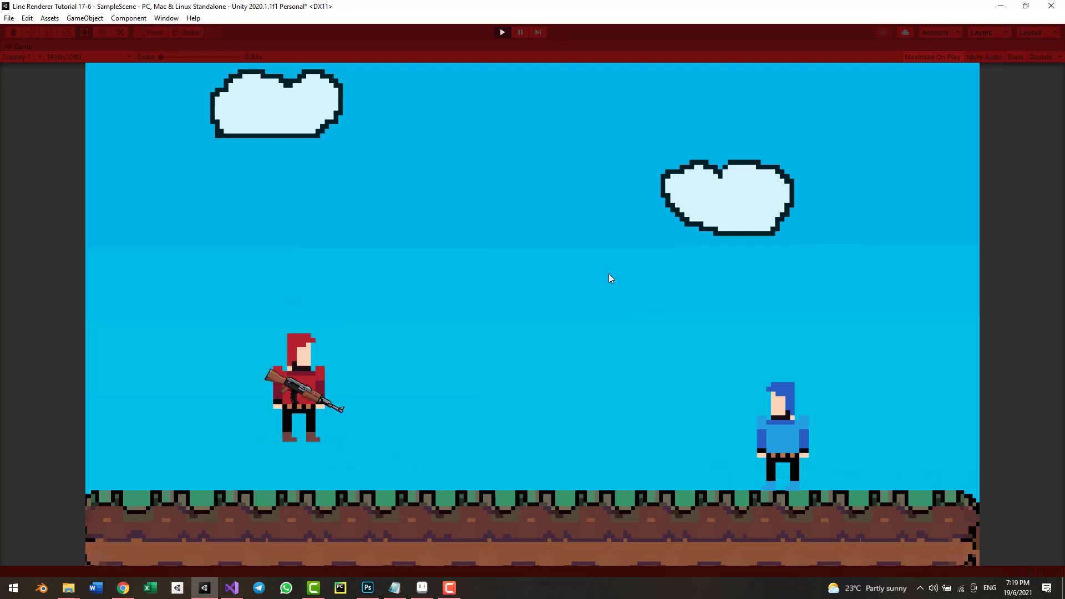
pyautogui.click(542, 254)
pyautogui.click(538, 258)
pyautogui.click(531, 263)
pyautogui.click(523, 269)
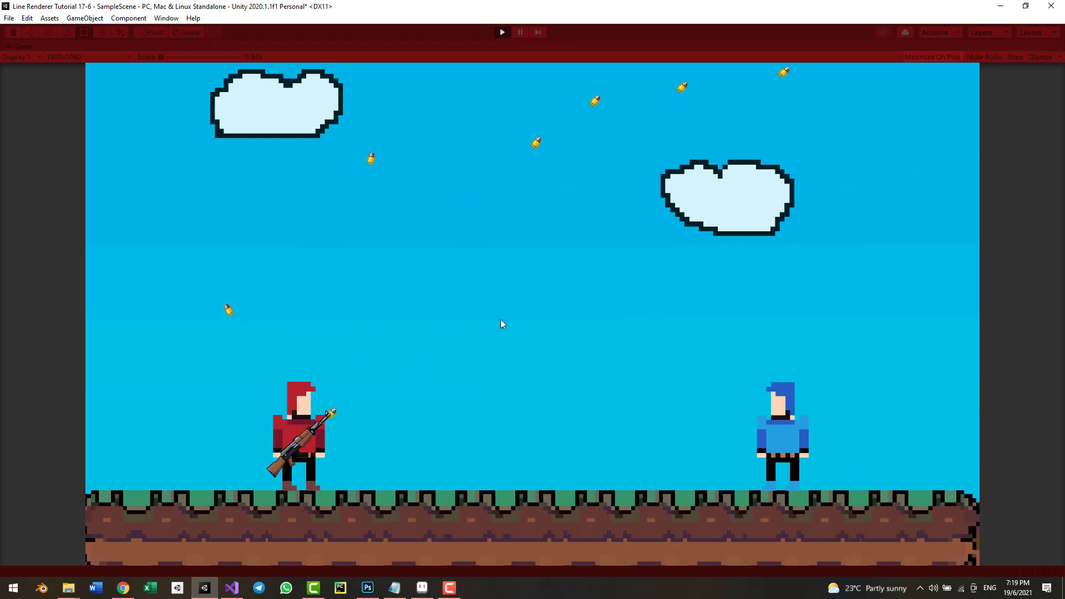
pyautogui.click(514, 277)
pyautogui.click(438, 509)
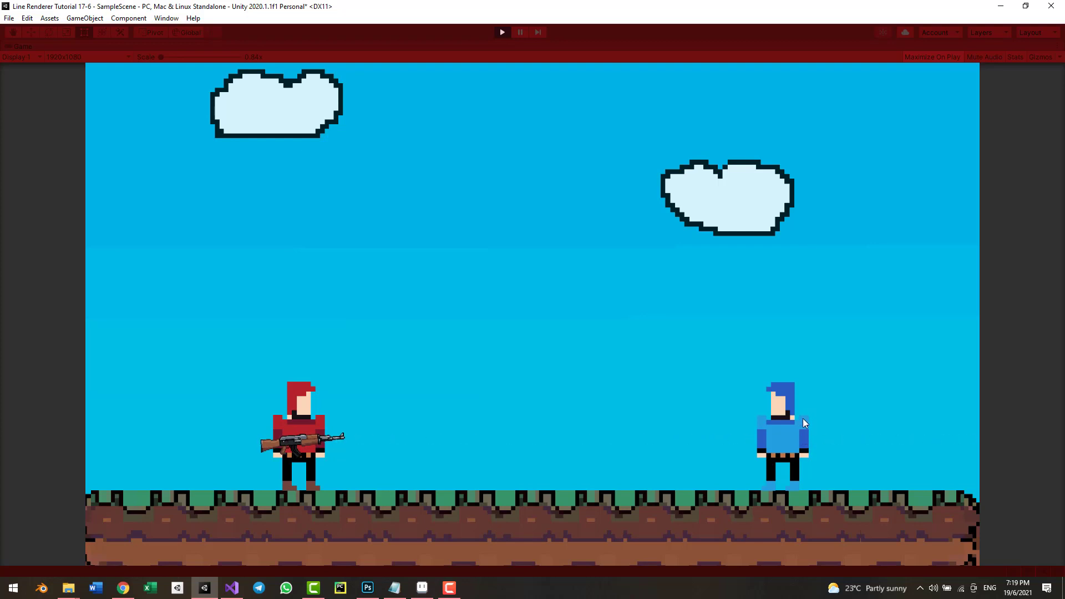
pyautogui.doubleClick(805, 424)
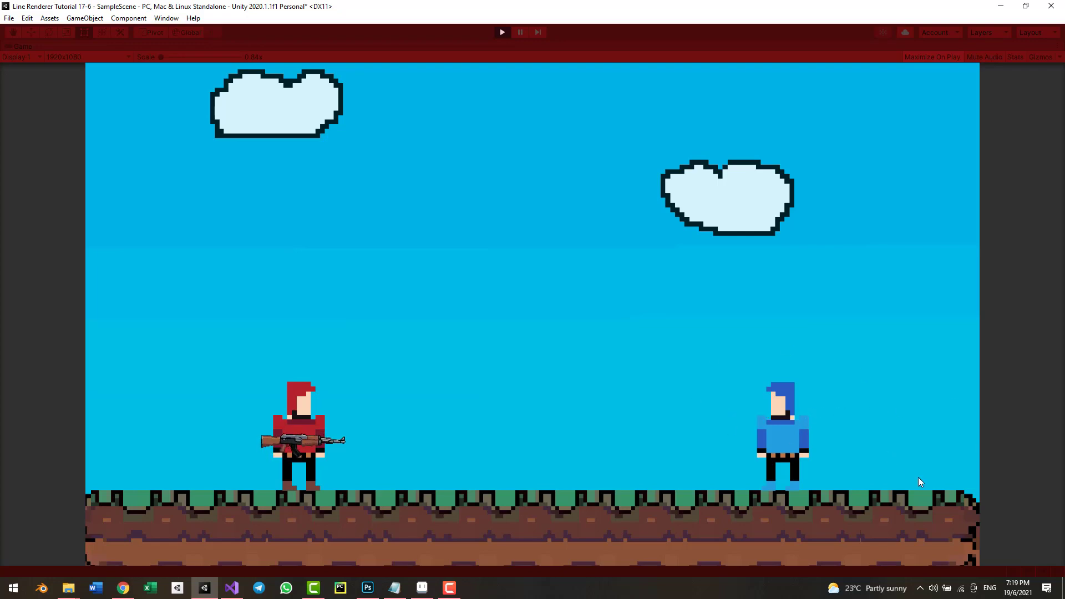
# - Switch to Visual Studio and add an OnTriggerEnter2D(Collider2D collision) method below Update() in Bullet.cs
pyautogui.hotkey('alt', 'Tab')
pyautogui.click(145, 328)
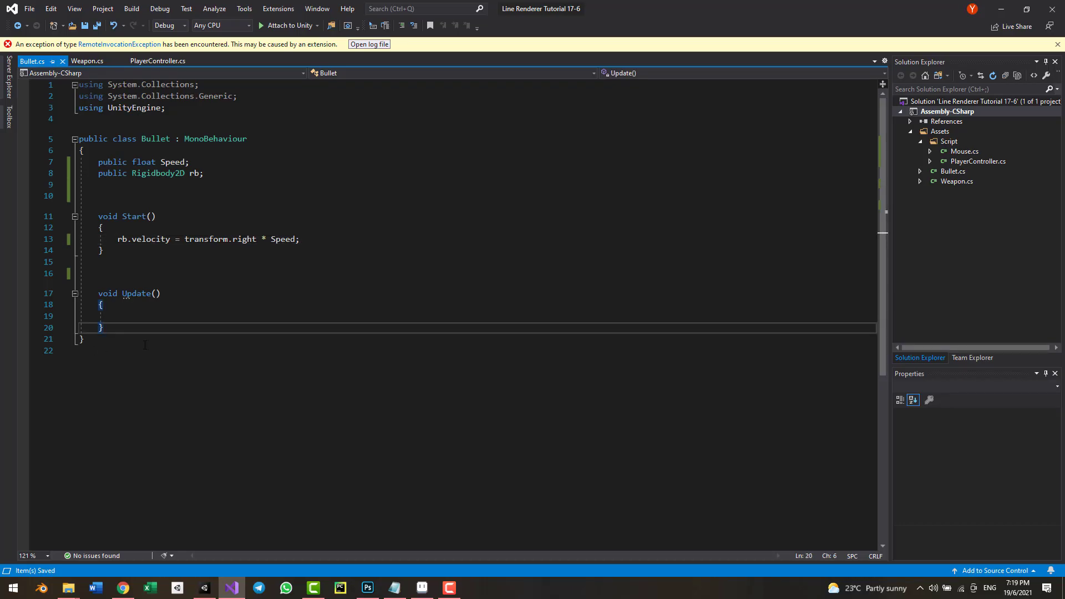
pyautogui.press('Return')
pyautogui.press('Return')
pyautogui.write('ontrigget')
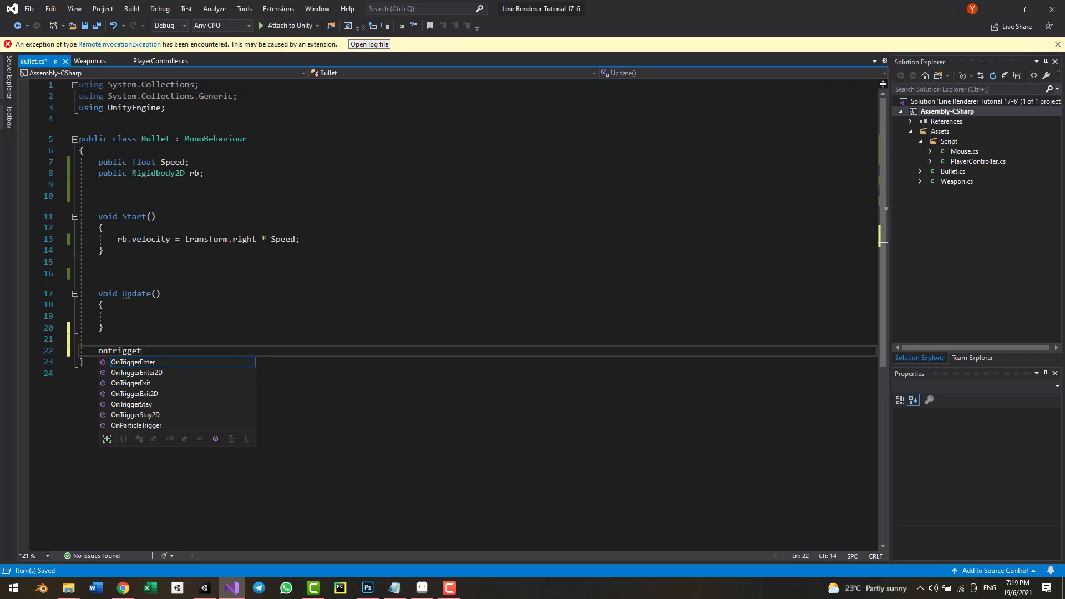
pyautogui.press('Down')
pyautogui.press('Tab')
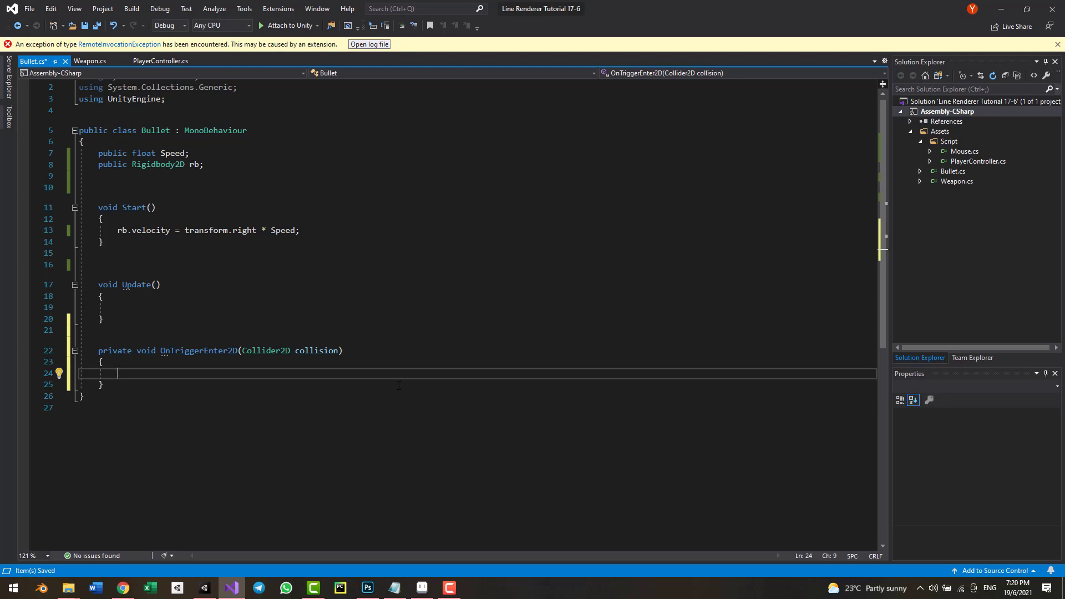
# - Add "Destroy(gameObject);" inside the OnTriggerEnter2D method and save Bullet.cs
pyautogui.write('destro')
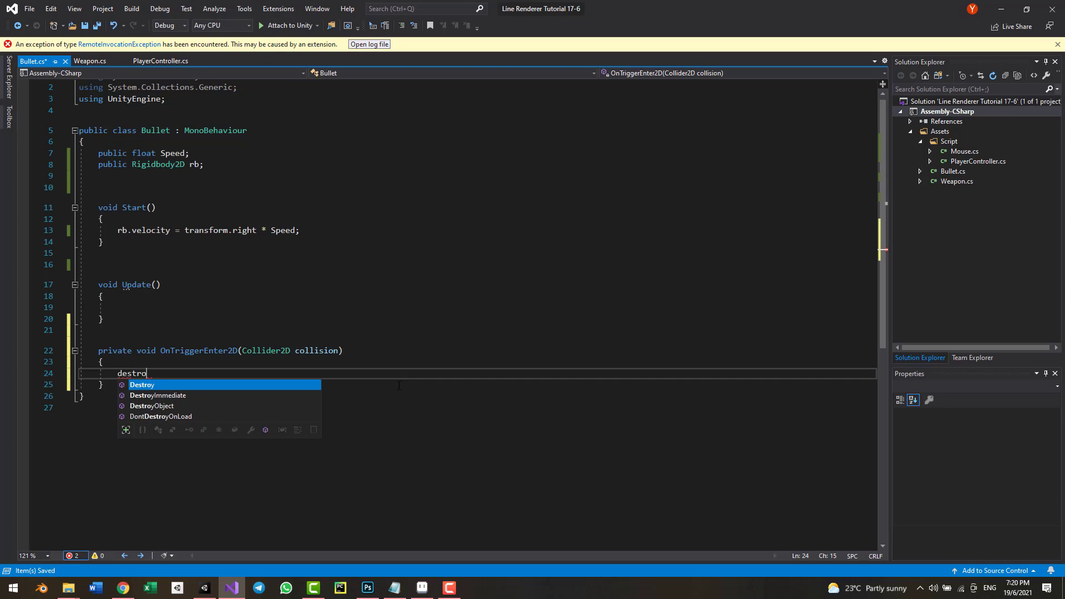
pyautogui.press('Tab')
pyautogui.write('(')
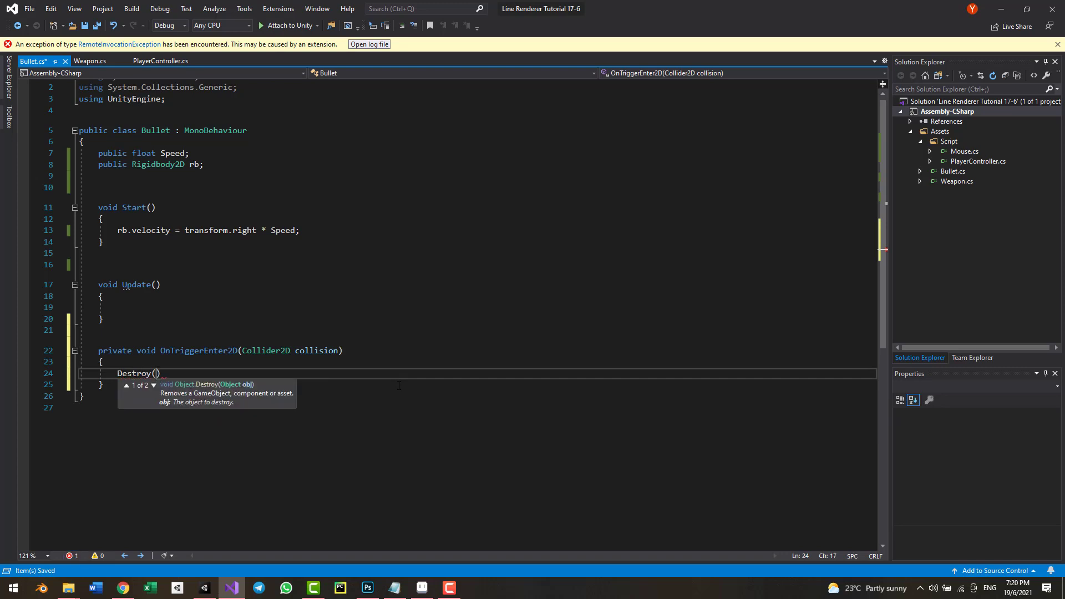
pyautogui.write('gsm')
pyautogui.press('Tab')
pyautogui.write(');')
# - Return to Unity, play-test firing bullets at the ground, and stop play mode
pyautogui.click(205, 588)
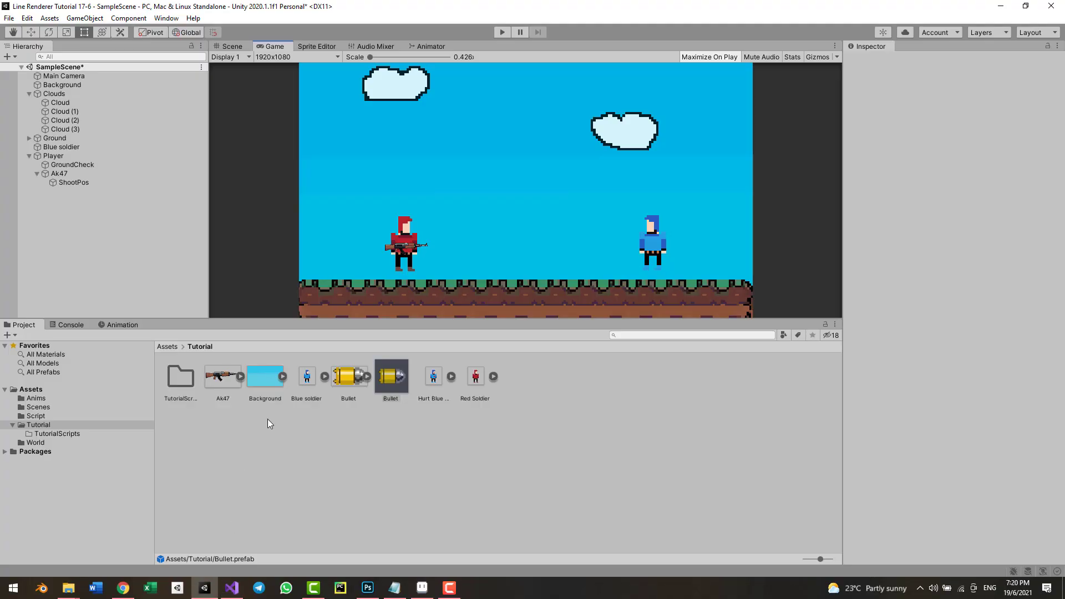
pyautogui.click(501, 32)
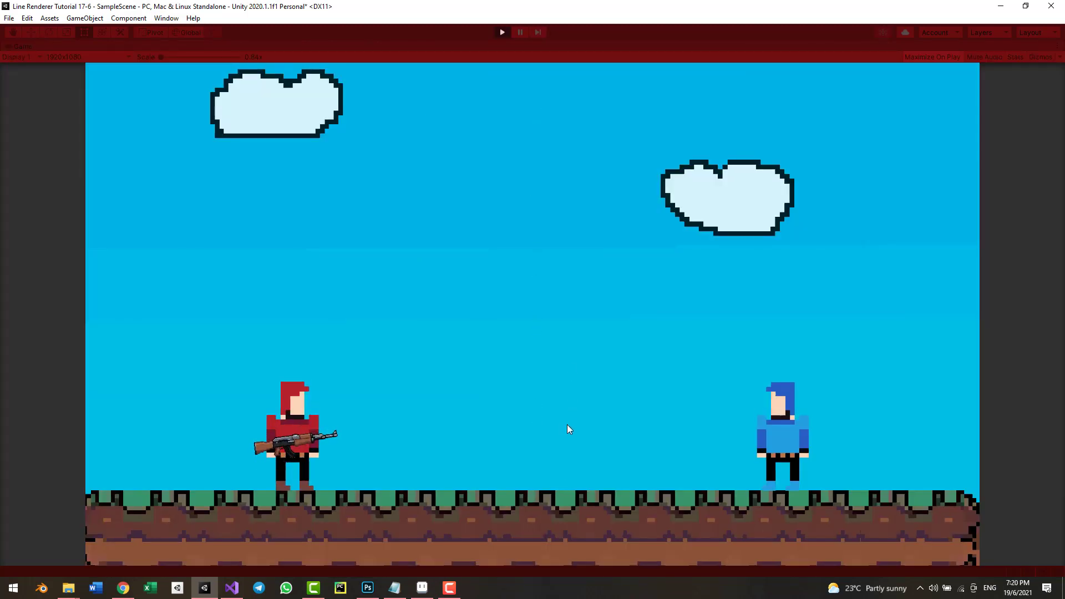
pyautogui.click(557, 483)
pyautogui.click(552, 504)
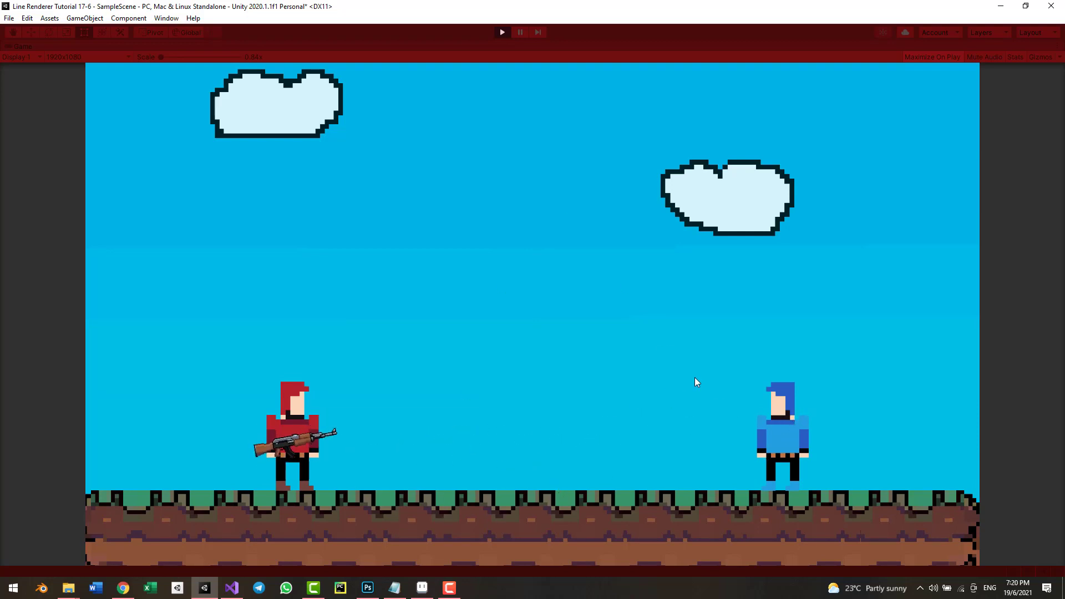
pyautogui.click(502, 31)
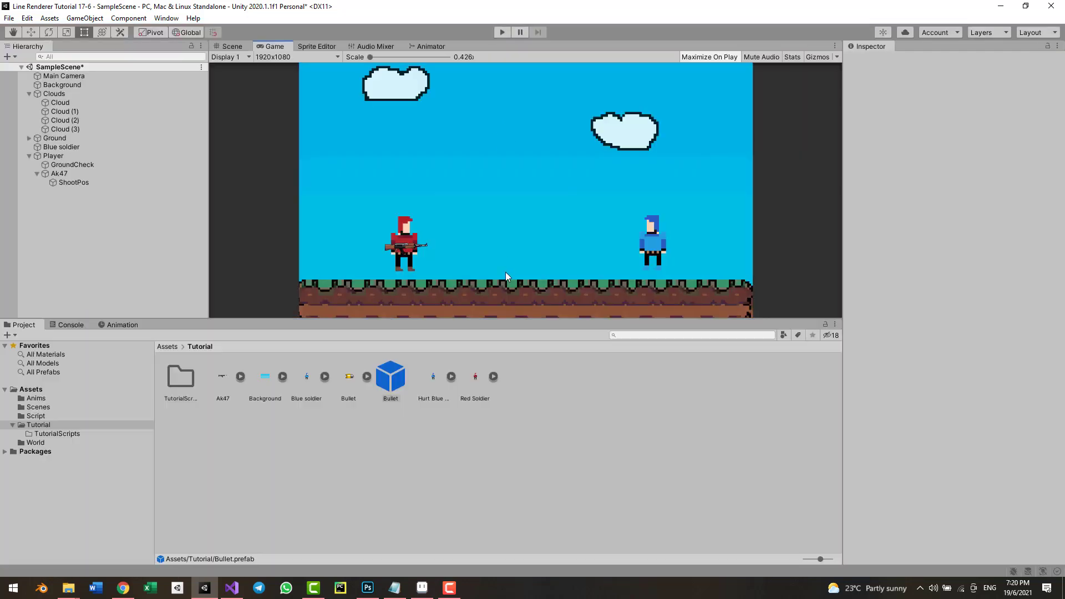
# - Switch to Visual Studio, declare "public GameObject BulletParticle;" below the rb field in Bullet.cs, and save the script
pyautogui.click(232, 588)
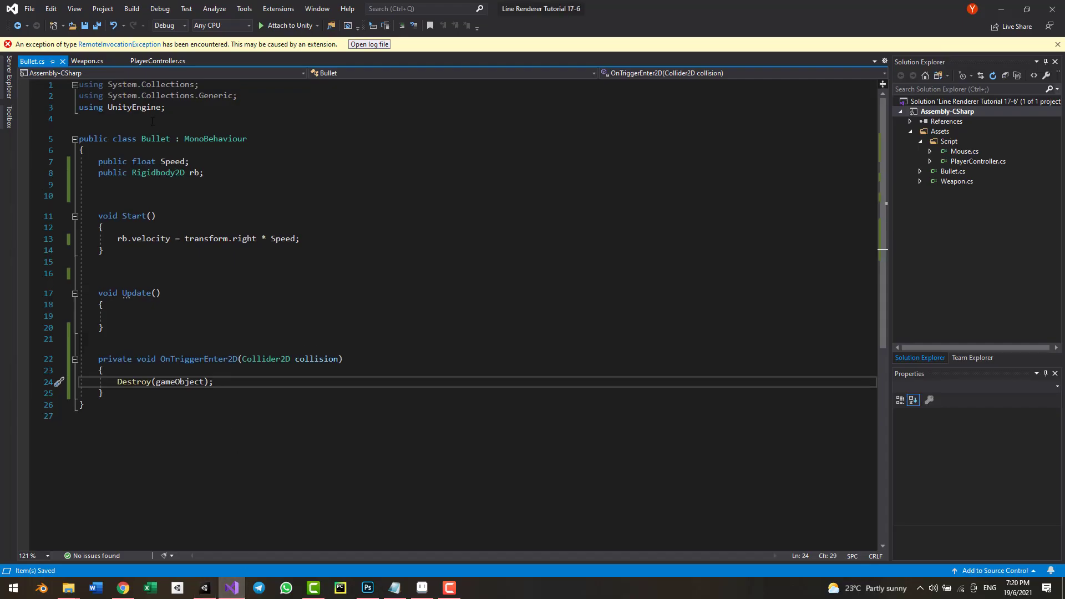
pyautogui.click(204, 174)
pyautogui.press('Return')
pyautogui.press('Return')
pyautogui.write('public gameo')
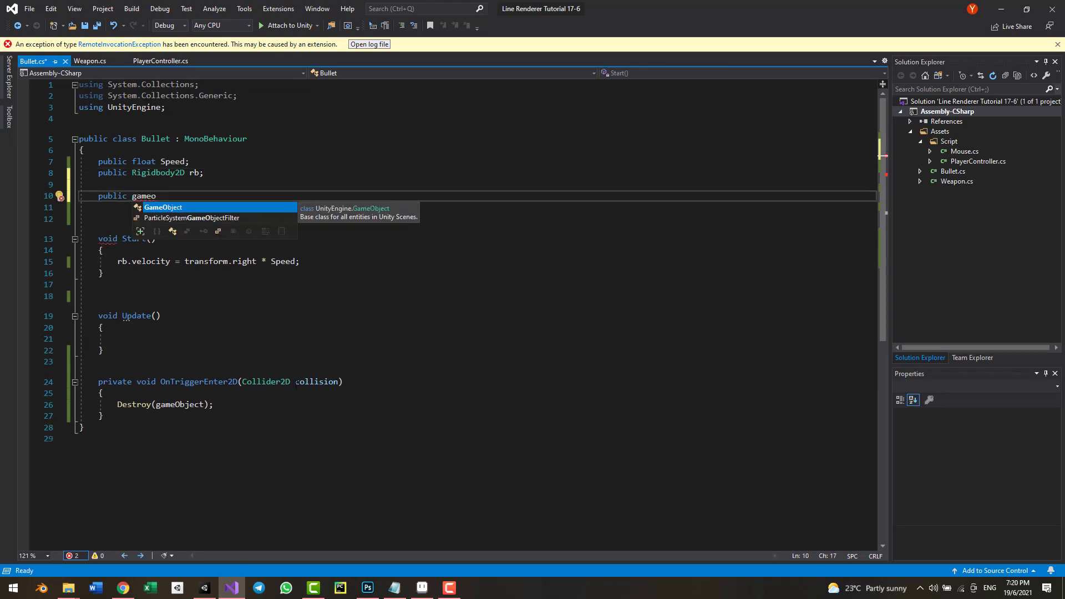
pyautogui.write(' BulletParticle;')
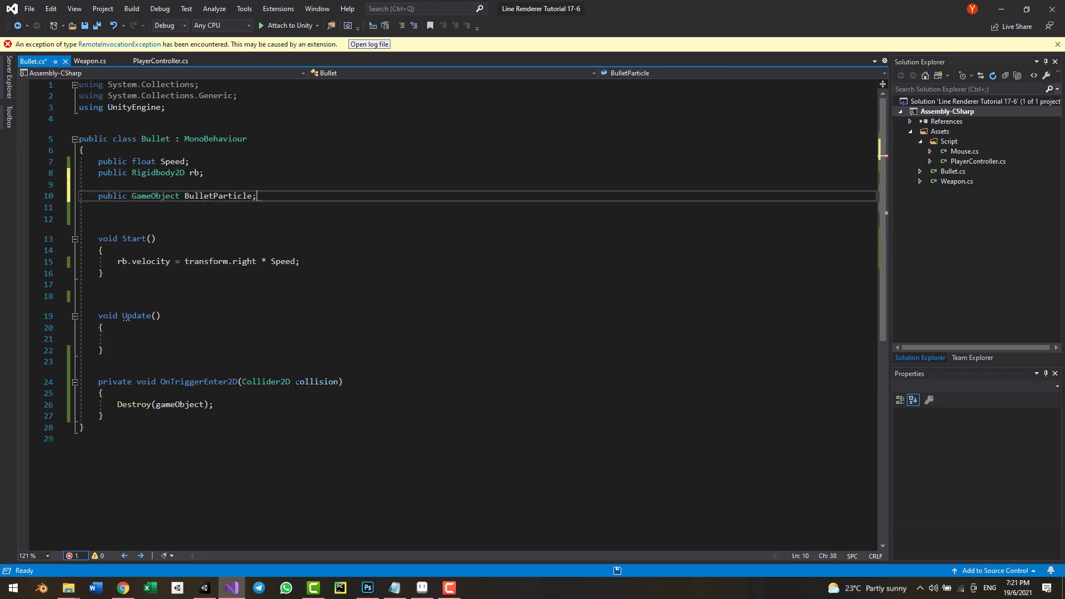
pyautogui.hotkey('ctrl', 's')
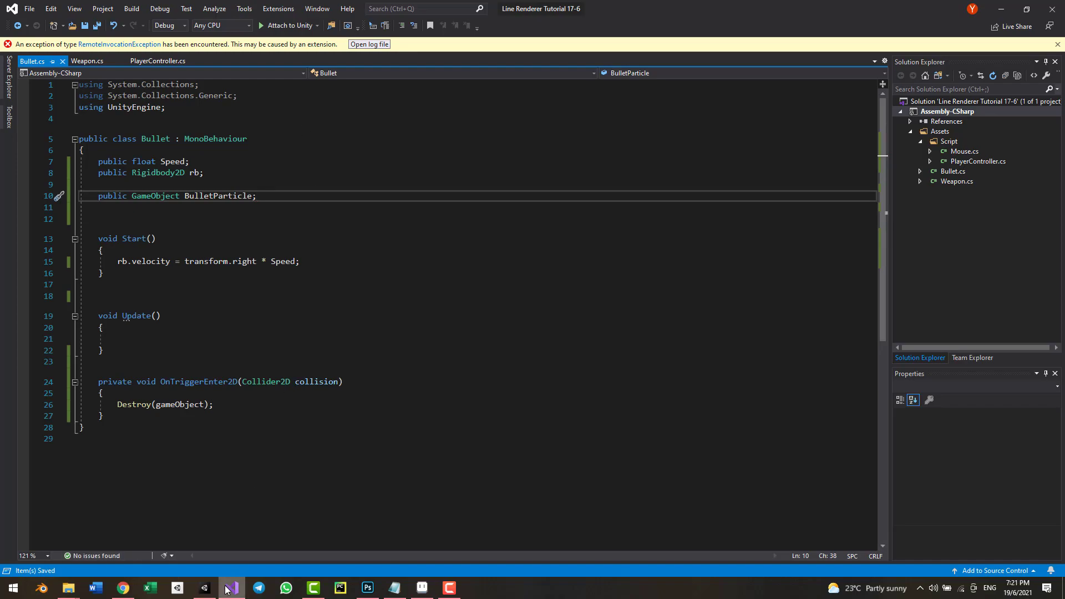
# - Return to Unity and assign the BulletParticle prefab from the Assets folder to the Bullet prefab's Bullet Particle field
pyautogui.hotkey('alt', 'Tab')
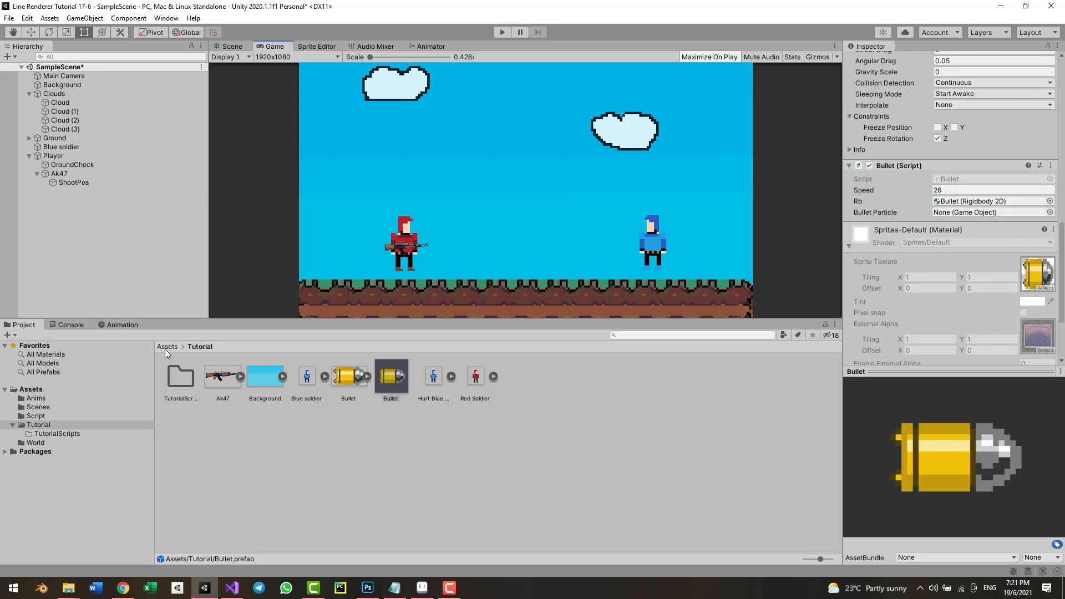
pyautogui.click(166, 347)
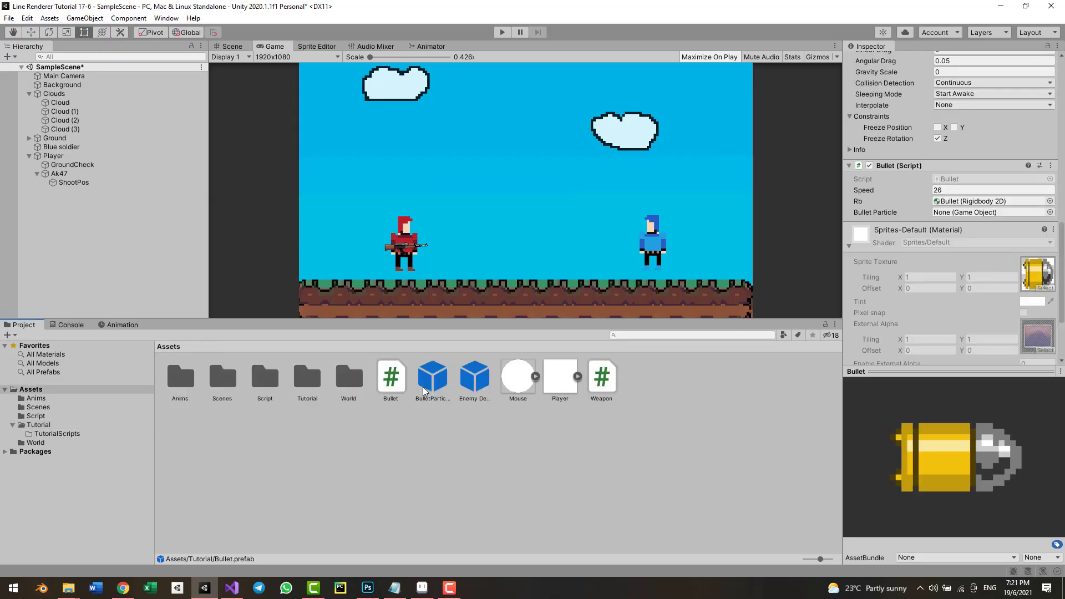
pyautogui.moveTo(432, 388); pyautogui.dragTo(951, 218)
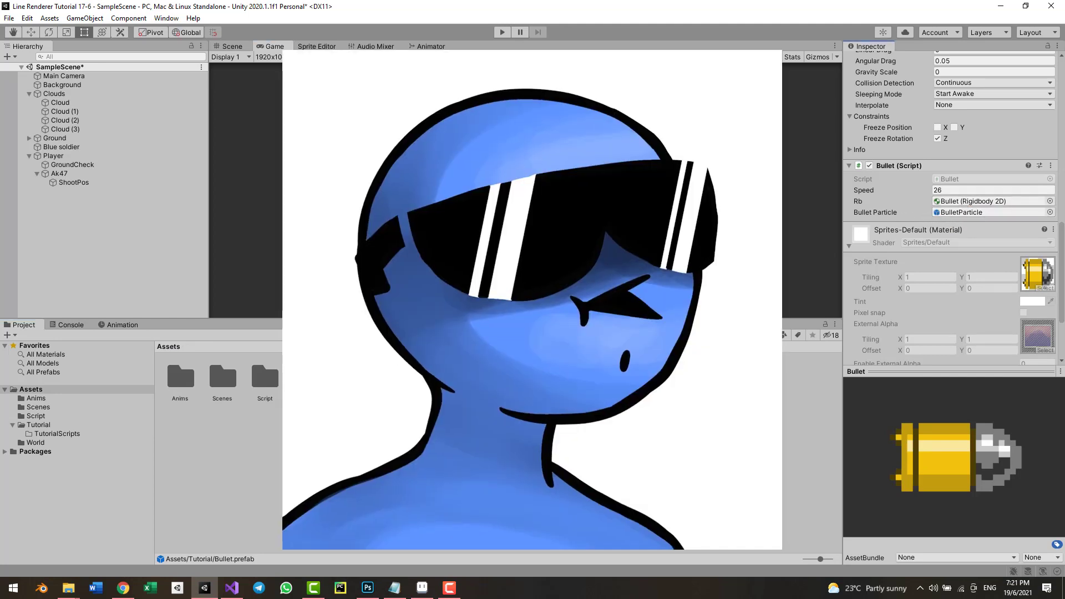
# - In Visual Studio, add "Instantiate(BulletParticle, transform.position, transform.rotation);" above the Destroy line in the OnTriggerEnter2D method of Bullet.cs
pyautogui.write('Inst')
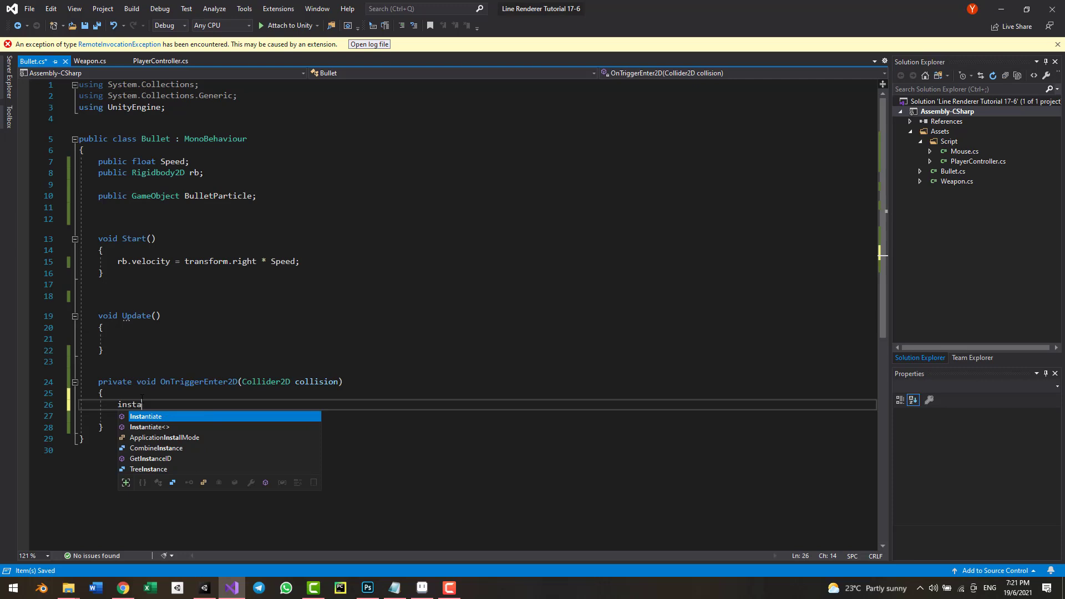
pyautogui.press('Tab')
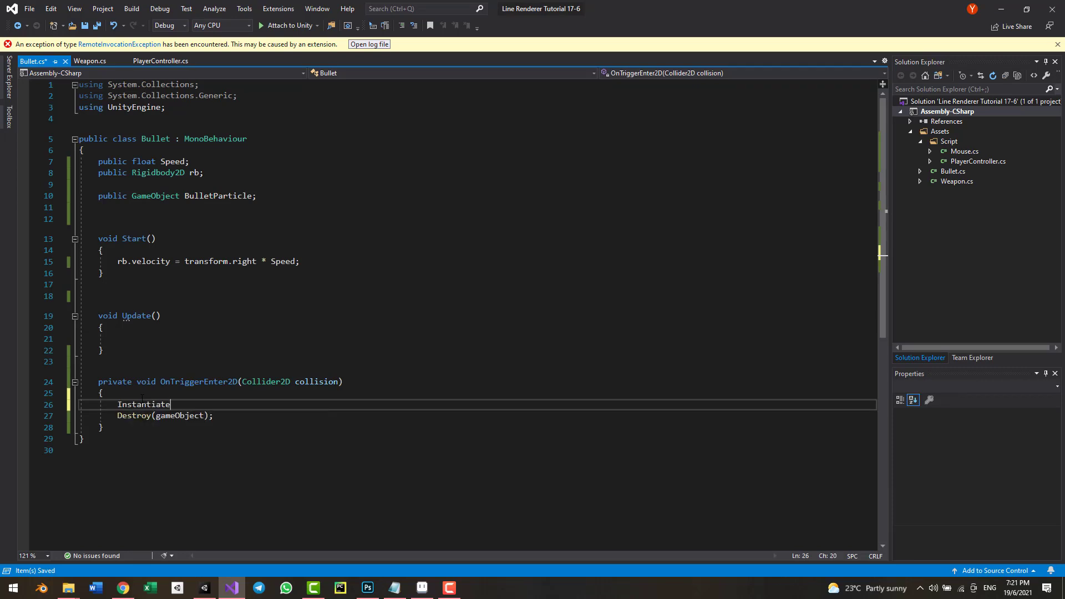
pyautogui.write('(')
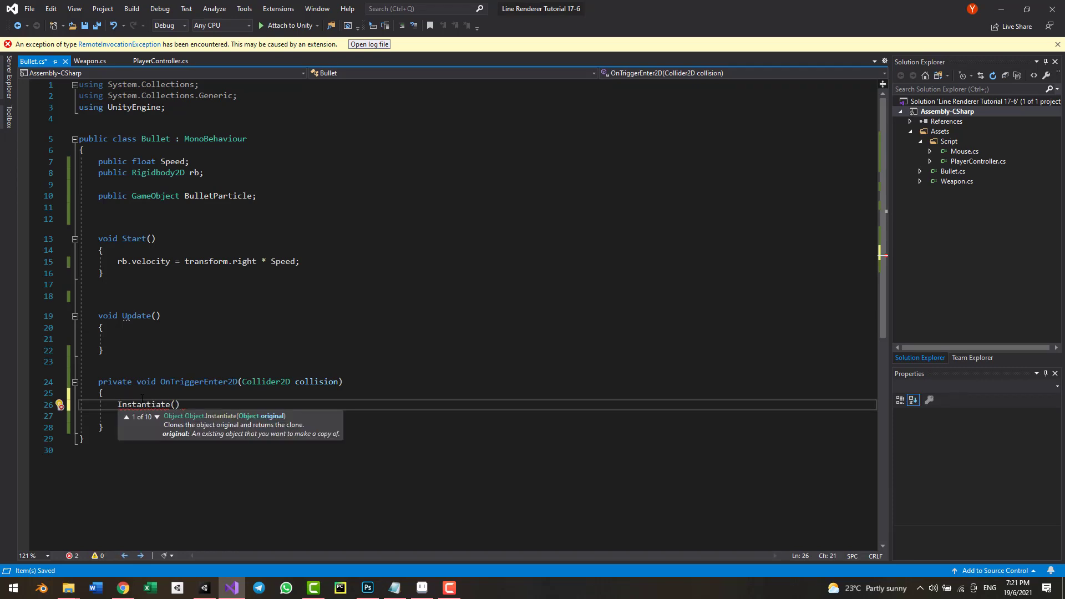
pyautogui.write('bul')
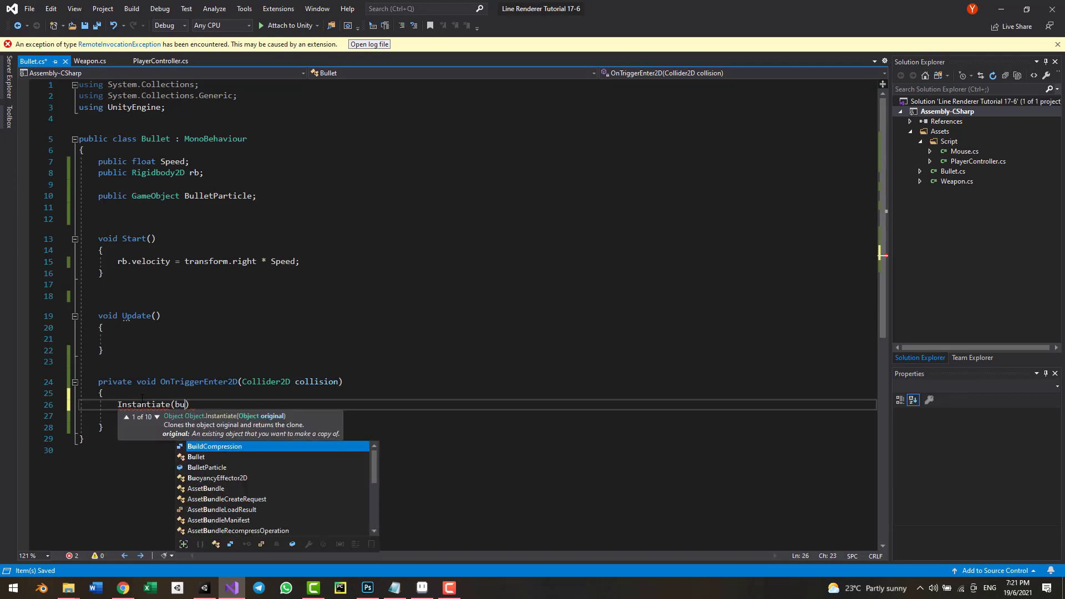
pyautogui.write('l')
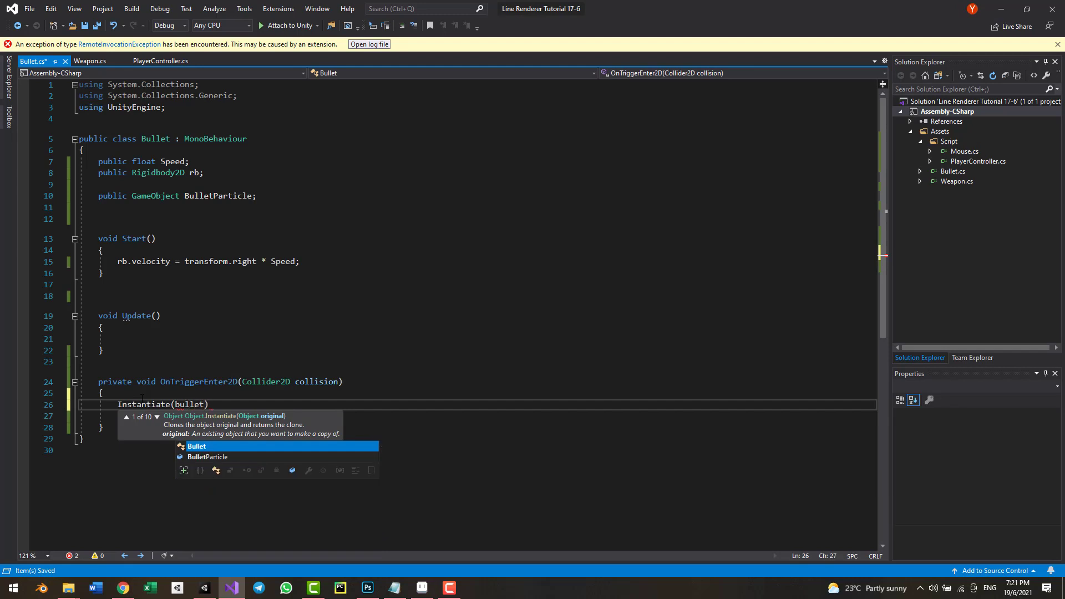
pyautogui.press('Down')
pyautogui.press('Tab')
pyautogui.write(', ')
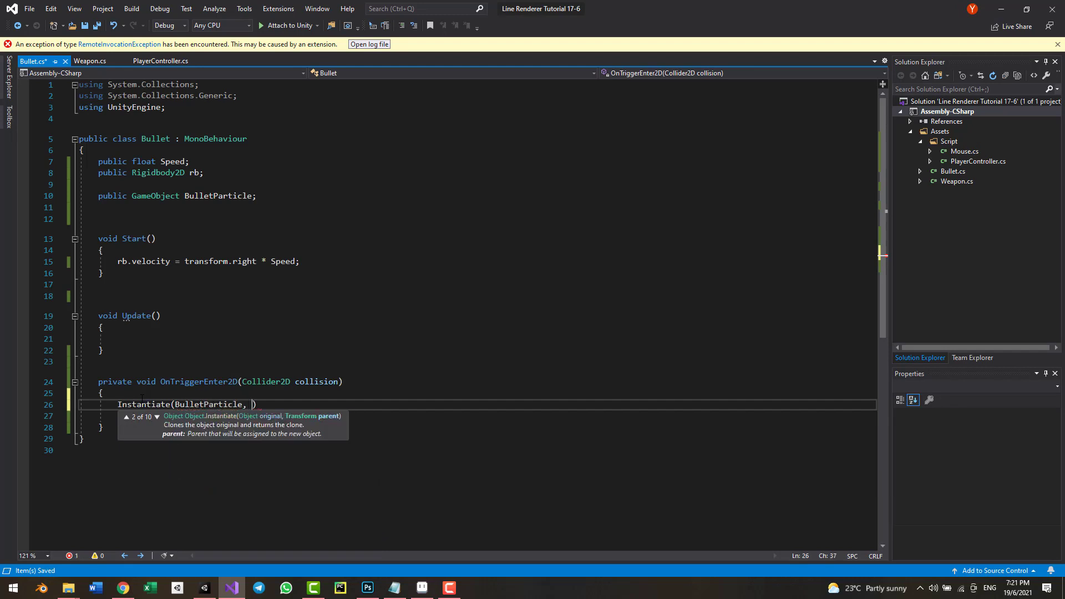
pyautogui.write('transform.position, transform.rotation')
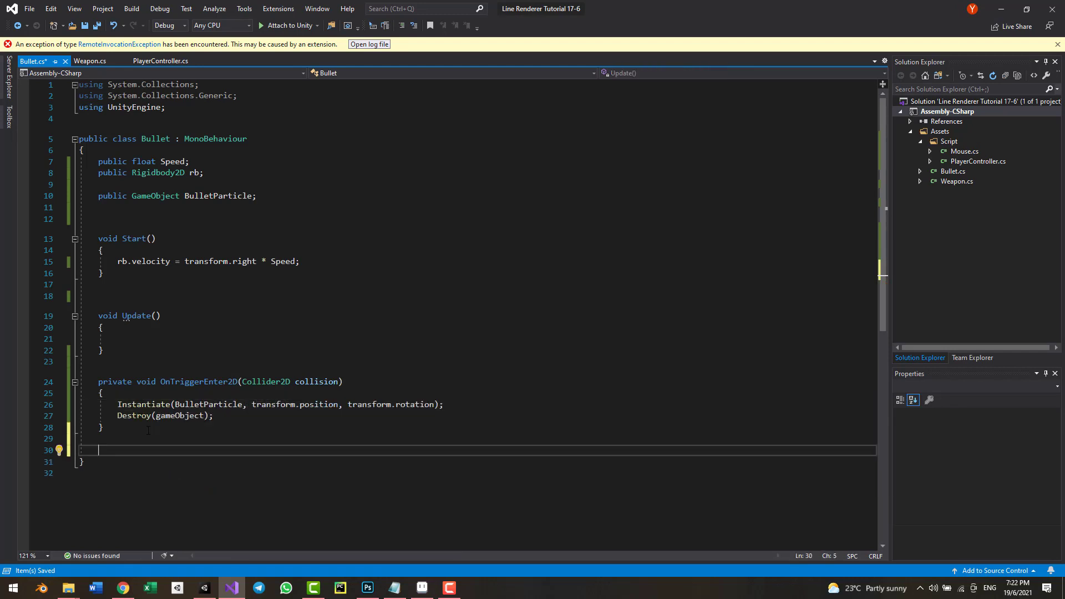
# - Add an empty "void DestroyBullet()" method with braces below the OnTriggerEnter2D method
pyautogui.write('void DestroyPa')
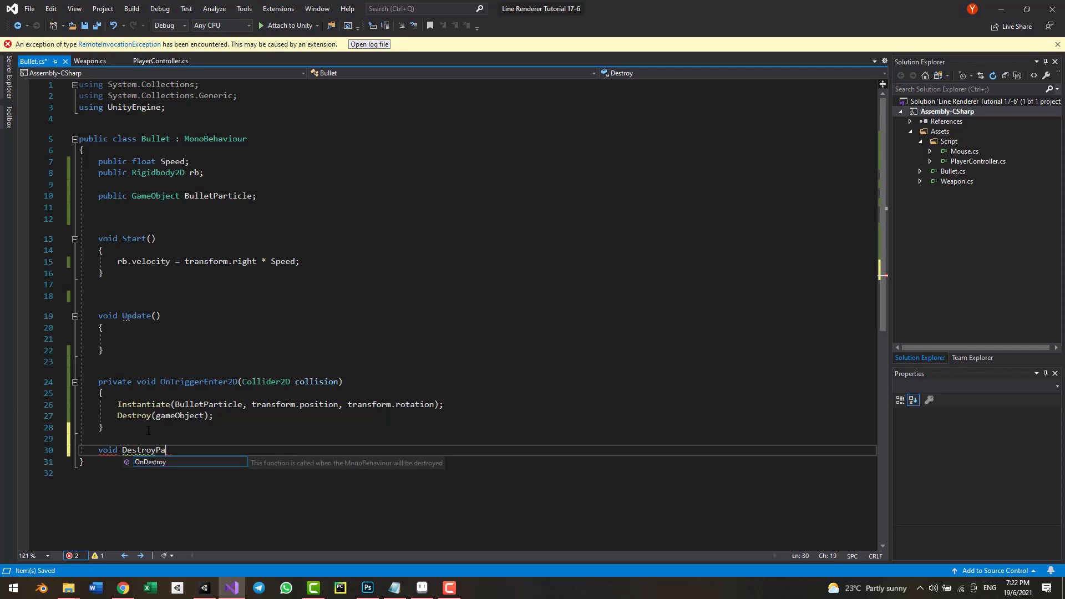
pyautogui.press('BackSpace')
pyautogui.press('BackSpace')
pyautogui.write('Bullet*')
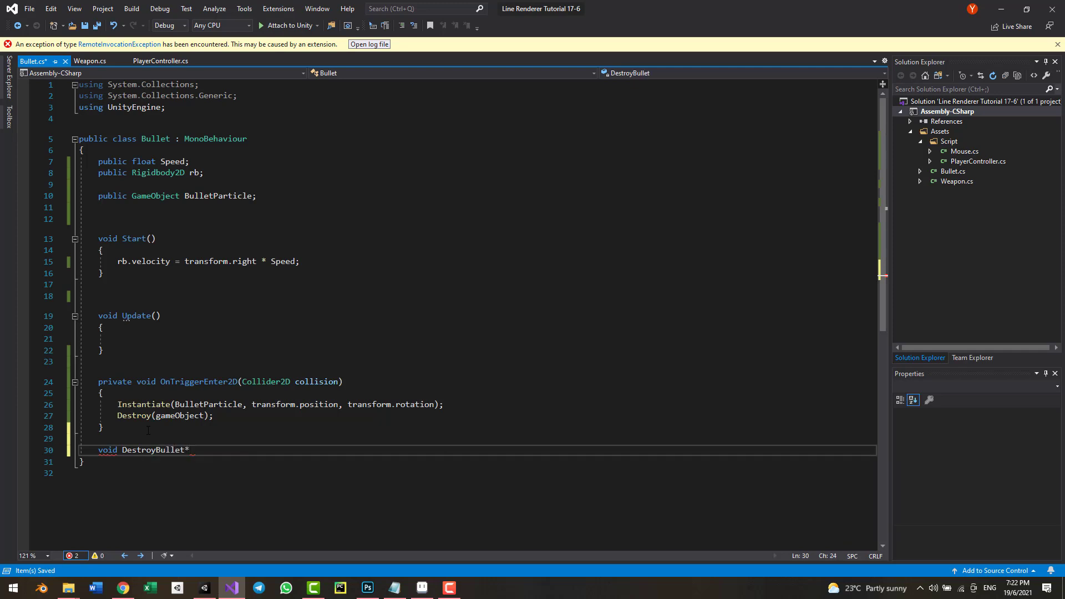
pyautogui.press('BackSpace')
pyautogui.write('(')
pyautogui.press('Return')
pyautogui.write('{')
pyautogui.press('Return')
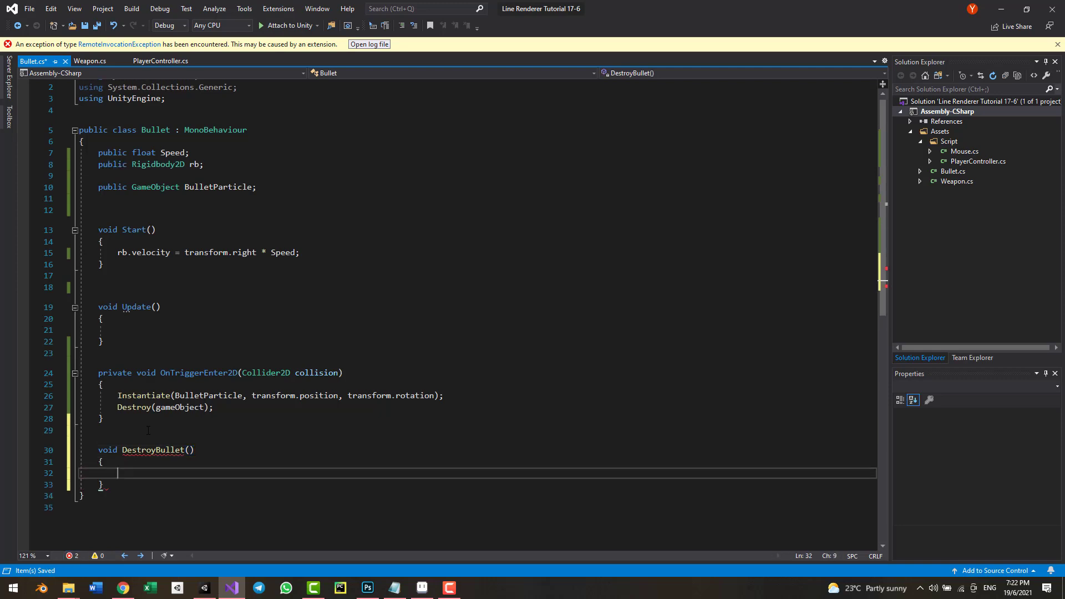
# - Move the Instantiate and Destroy lines from OnTriggerEnter2D into the DestroyBullet method body
pyautogui.moveTo(117, 395); pyautogui.dragTo(214, 411)
pyautogui.hotkey('ctrl', 'x')
pyautogui.click(162, 461)
pyautogui.hotkey('ctrl', 'v')
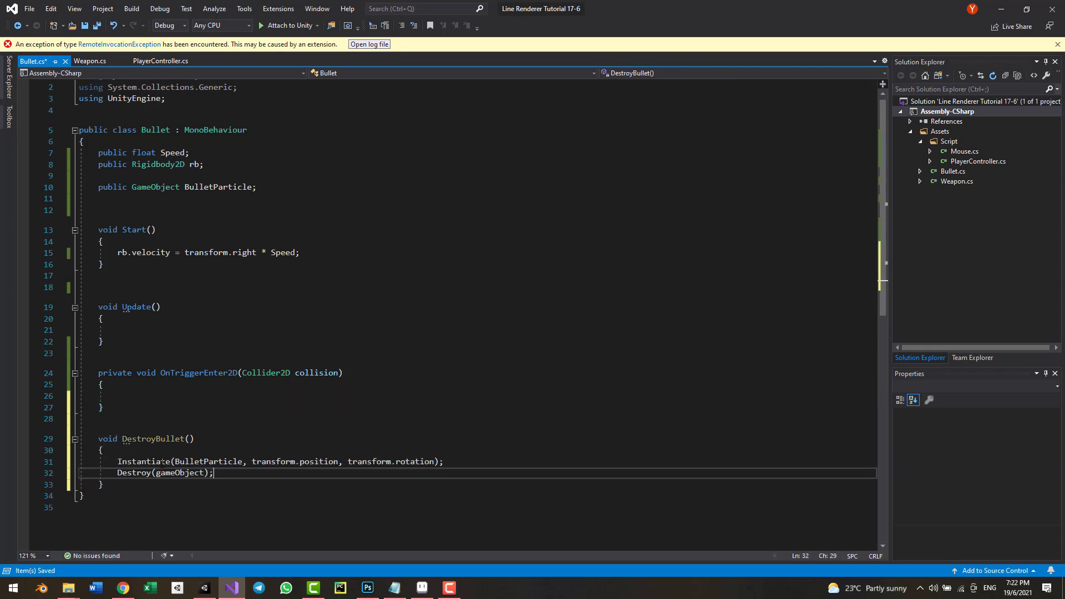
# - Call "DestroyBullet();" inside the OnTriggerEnter2D method and save Bullet.cs
pyautogui.click(168, 400)
pyautogui.write('desd')
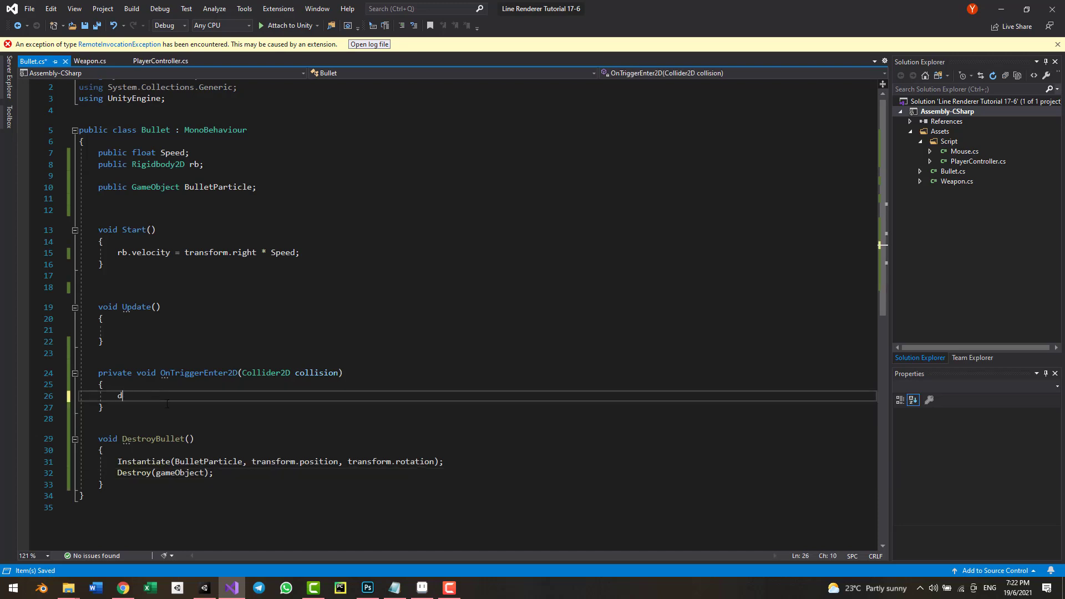
pyautogui.press('BackSpace')
pyautogui.press('BackSpace')
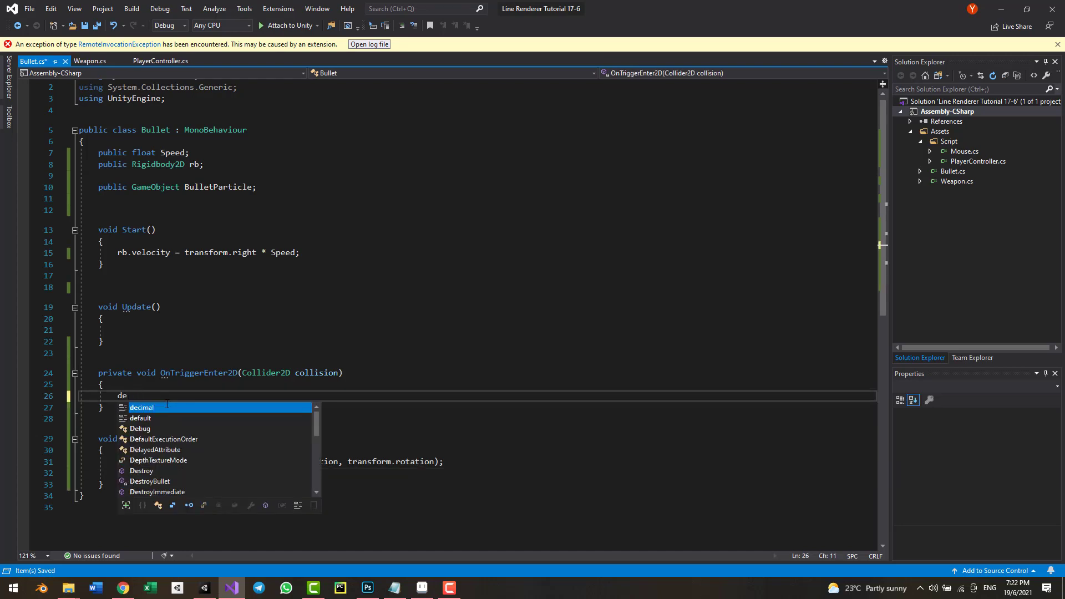
pyautogui.write('st')
pyautogui.press('Tab')
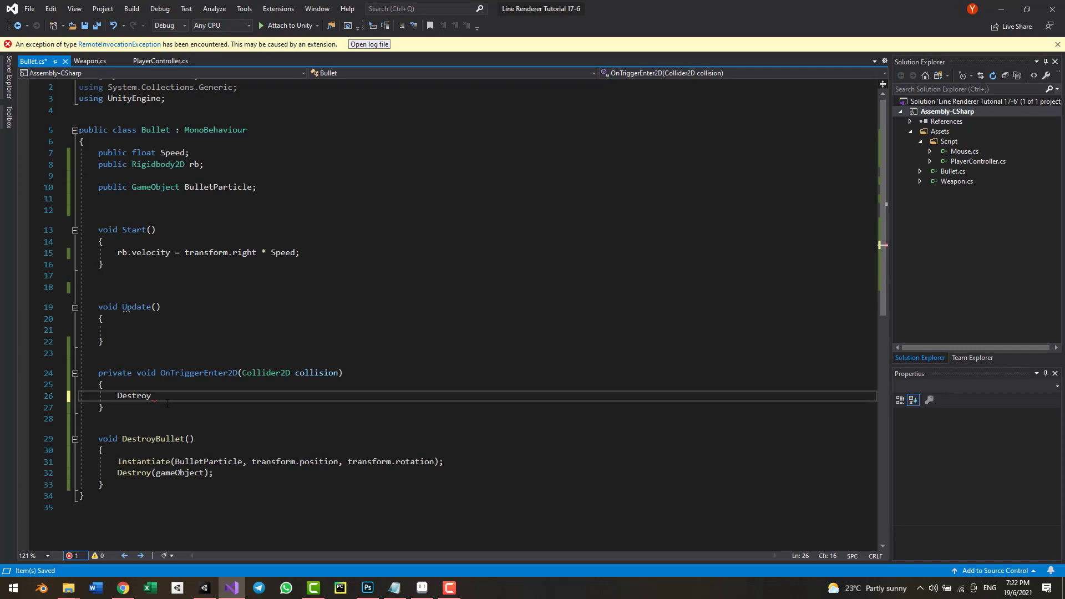
pyautogui.write('Bullet();')
pyautogui.hotkey('ctrl', 's')
pyautogui.press('Up')
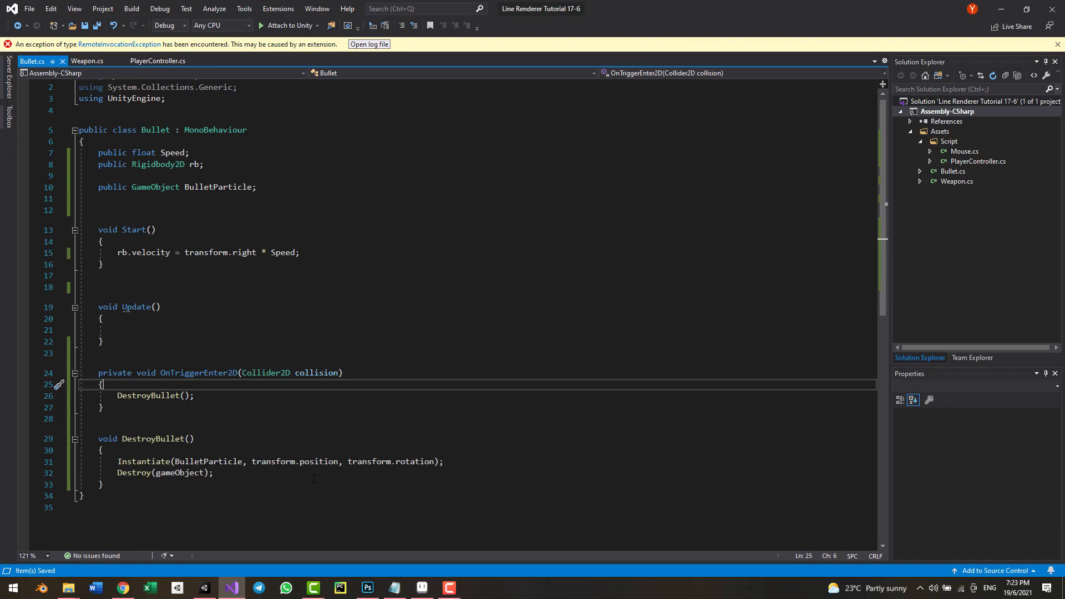
# - Switch to Unity and create a new script named Enemy as a component on the Blue soldier object
pyautogui.click(205, 588)
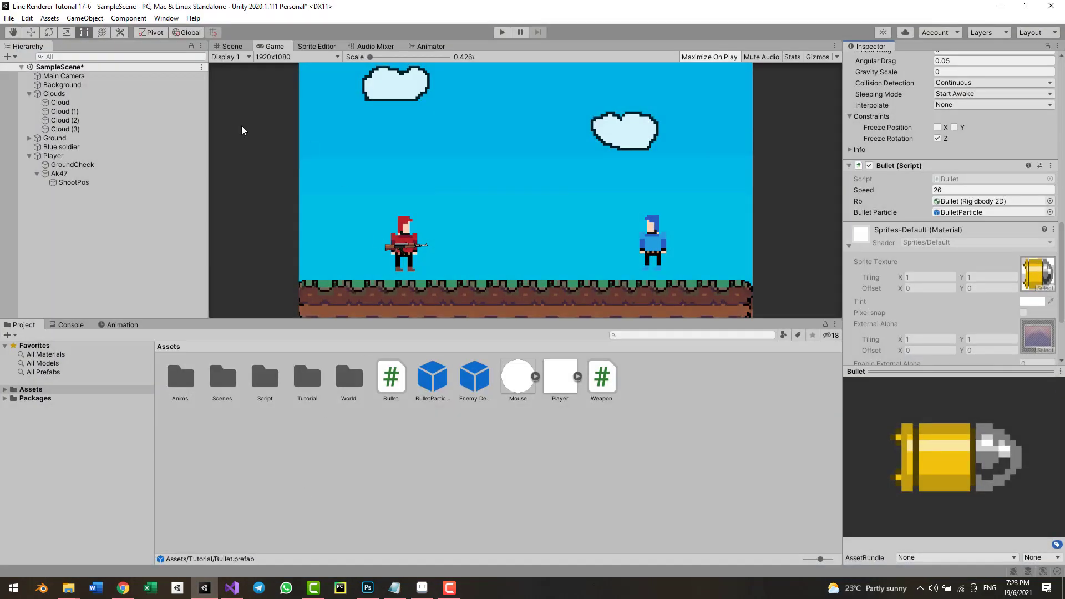
pyautogui.click(91, 147)
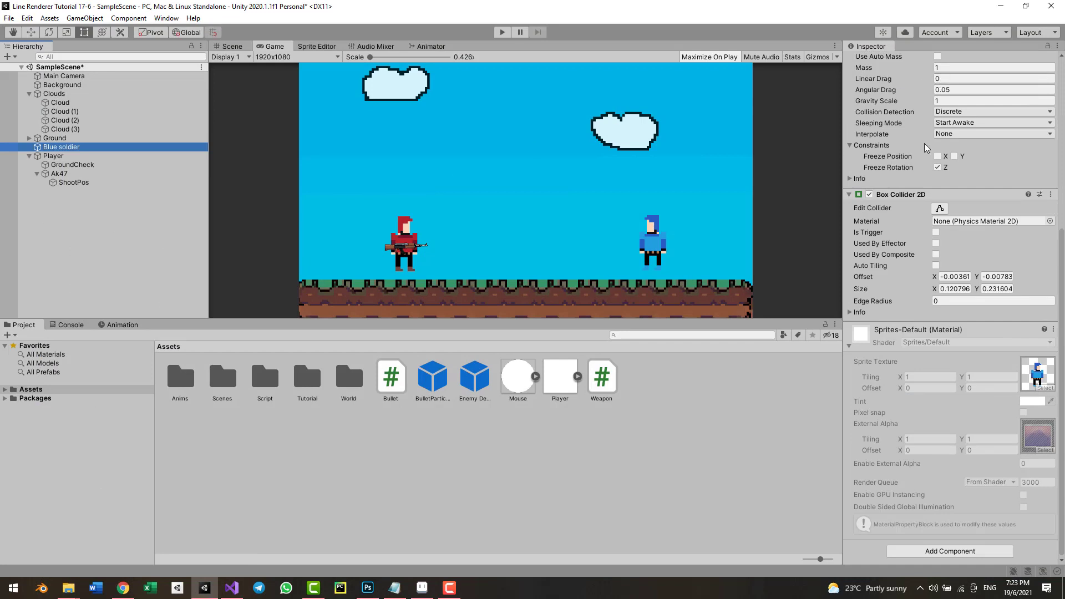
pyautogui.scroll(3, 941, 334)
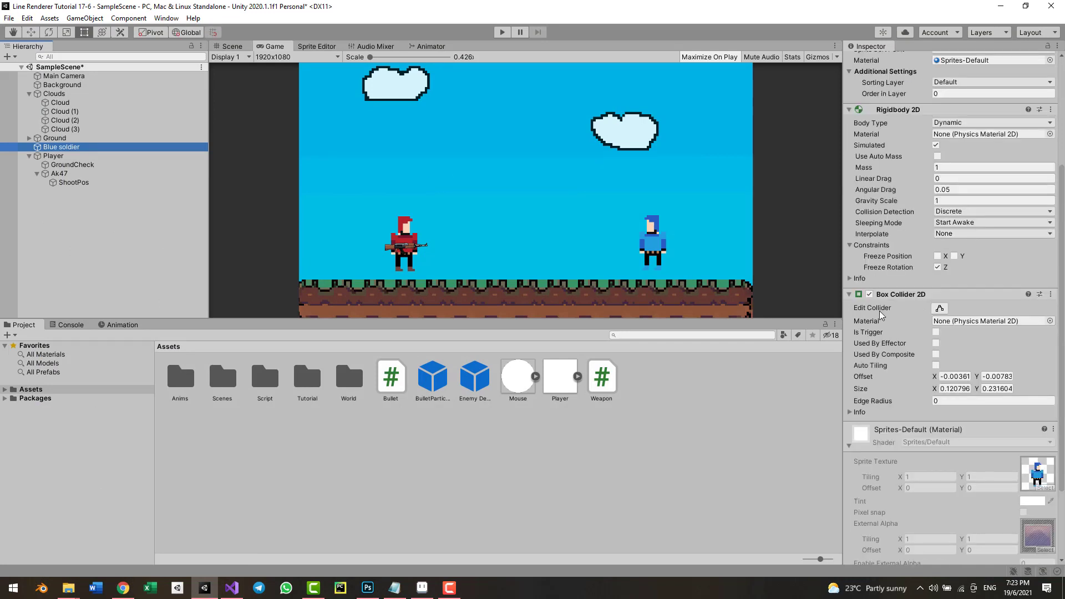
pyautogui.scroll(2, 883, 267)
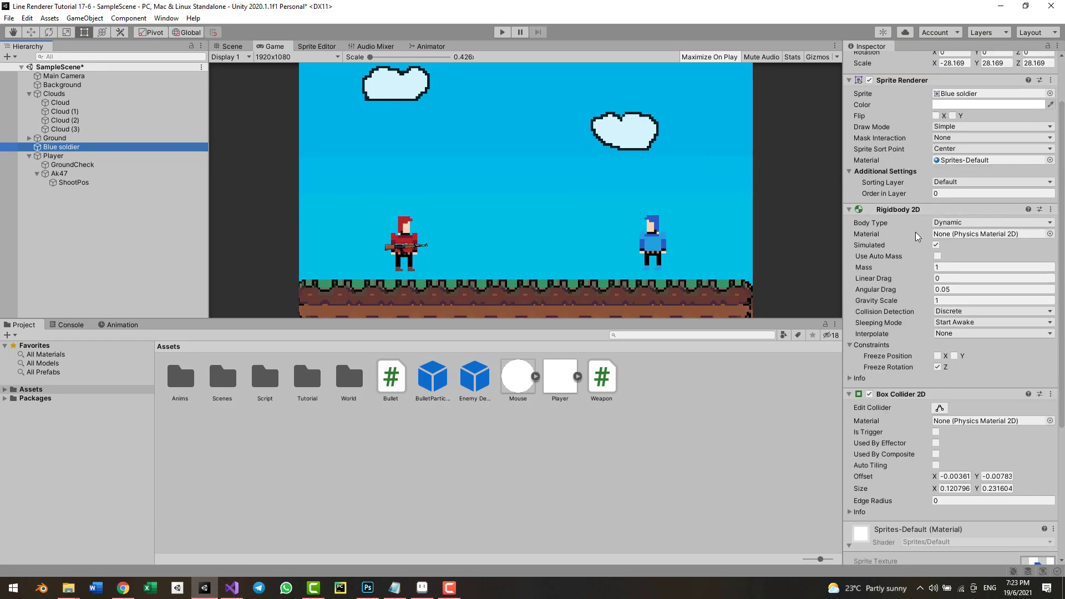
pyautogui.scroll(-5, 899, 361)
pyautogui.click(966, 550)
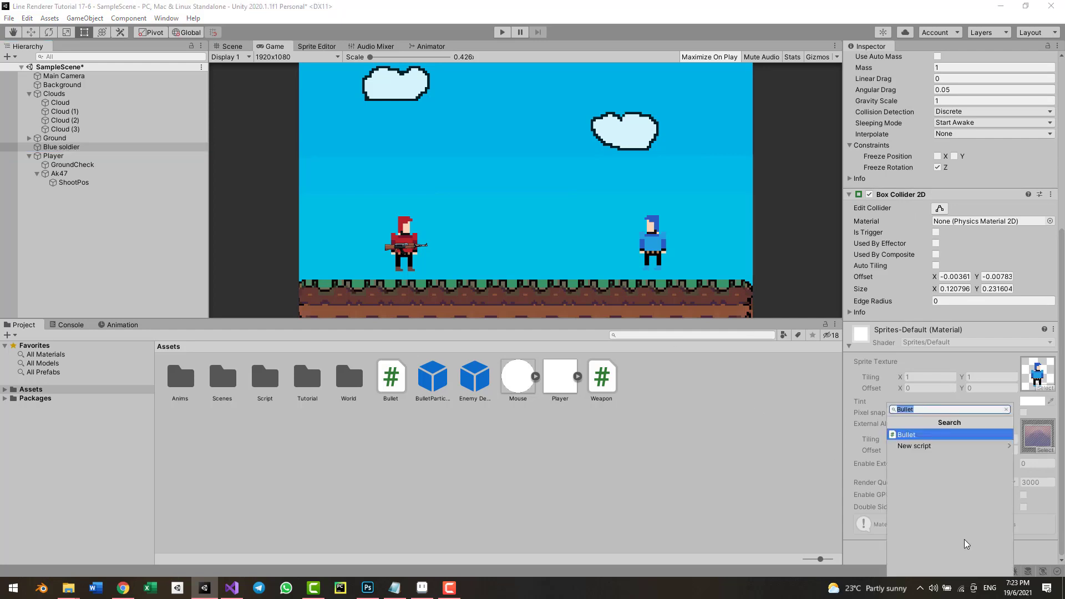
pyautogui.write('Enemy')
pyautogui.press('Return')
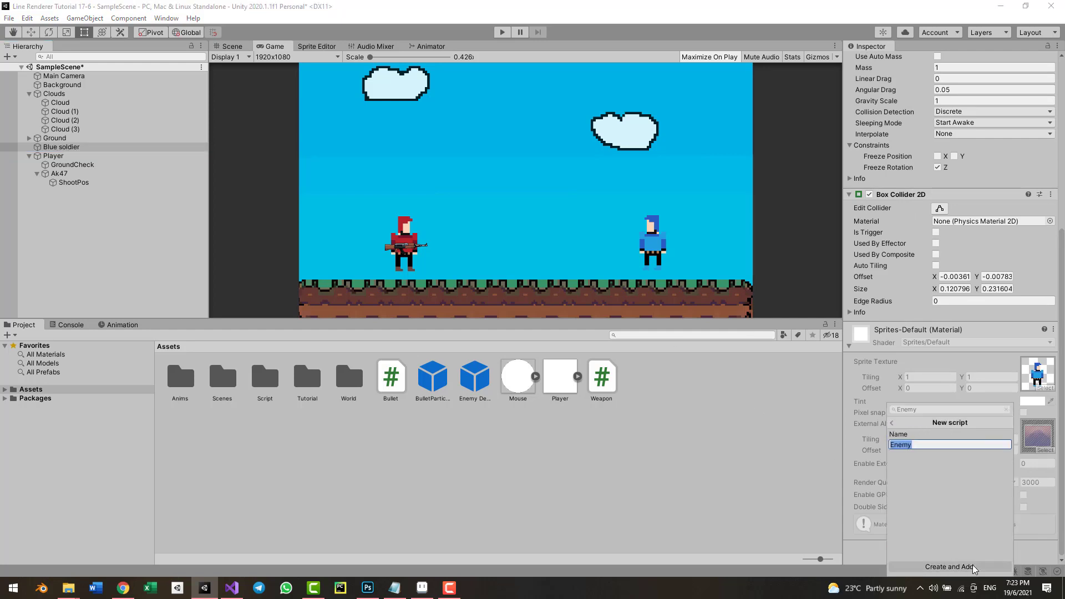
pyautogui.click(974, 567)
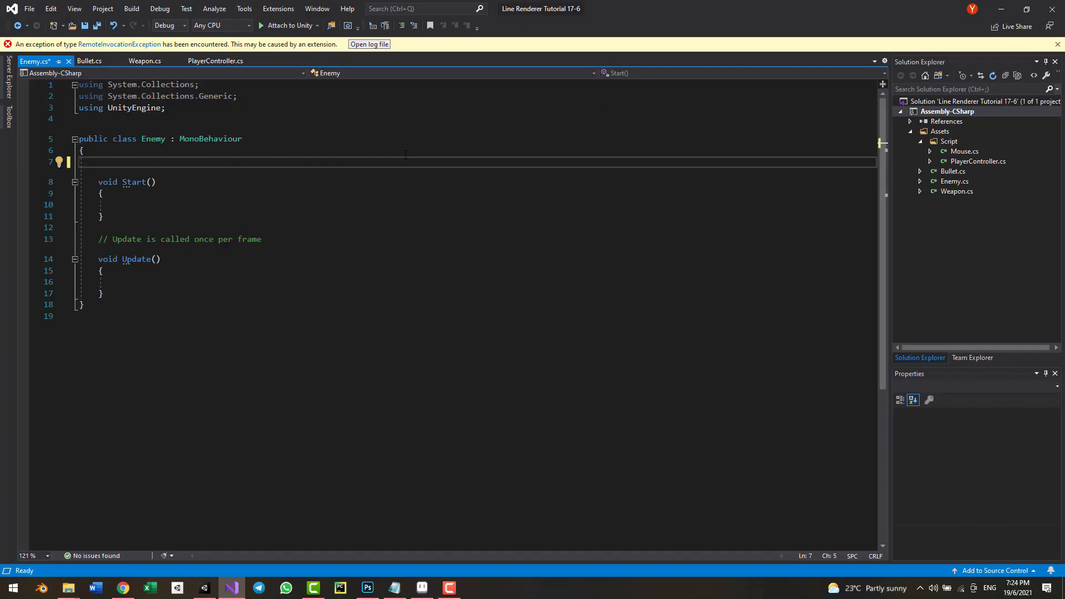
# - In Enemy.cs, declare "public int Health;" at the top of the class and remove the default Start and Update methods
pyautogui.write('pub')
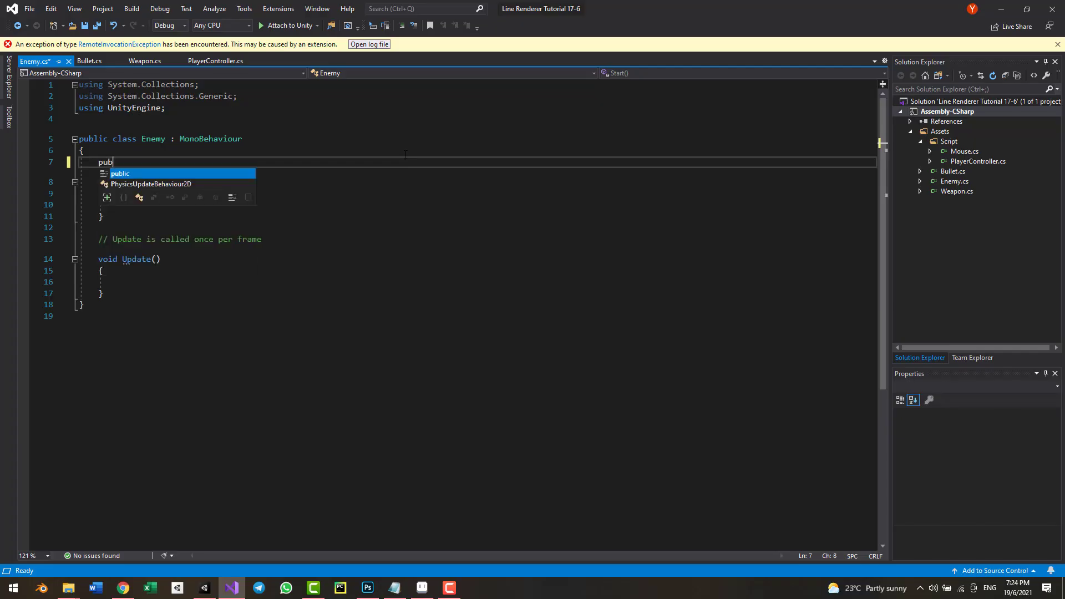
pyautogui.write('lic int')
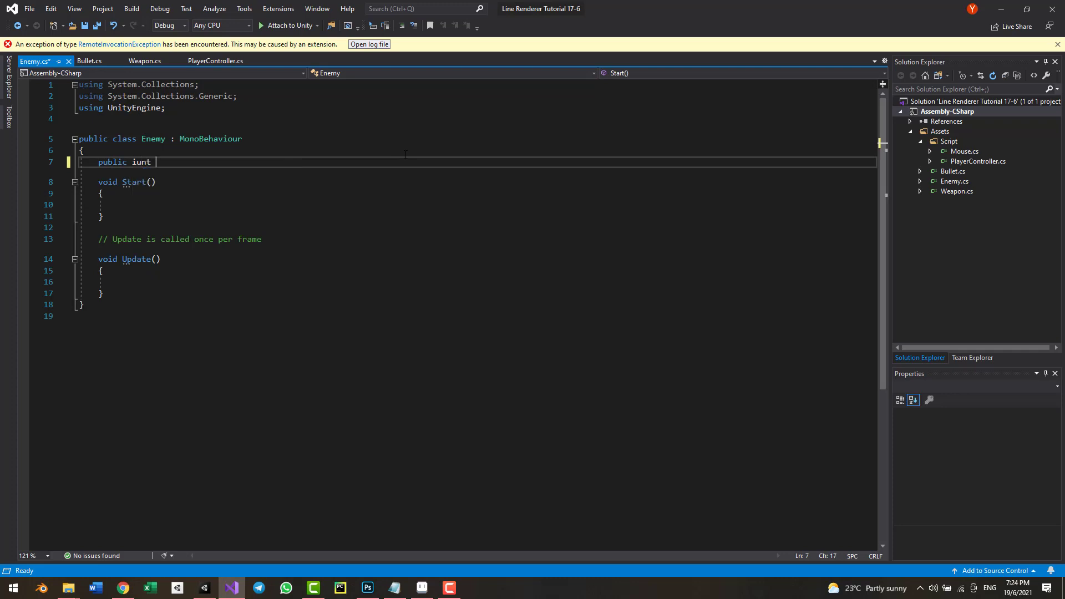
pyautogui.press('BackSpace')
pyautogui.press('BackSpace')
pyautogui.write('nt Health')
pyautogui.moveTo(98, 181); pyautogui.dragTo(152, 293)
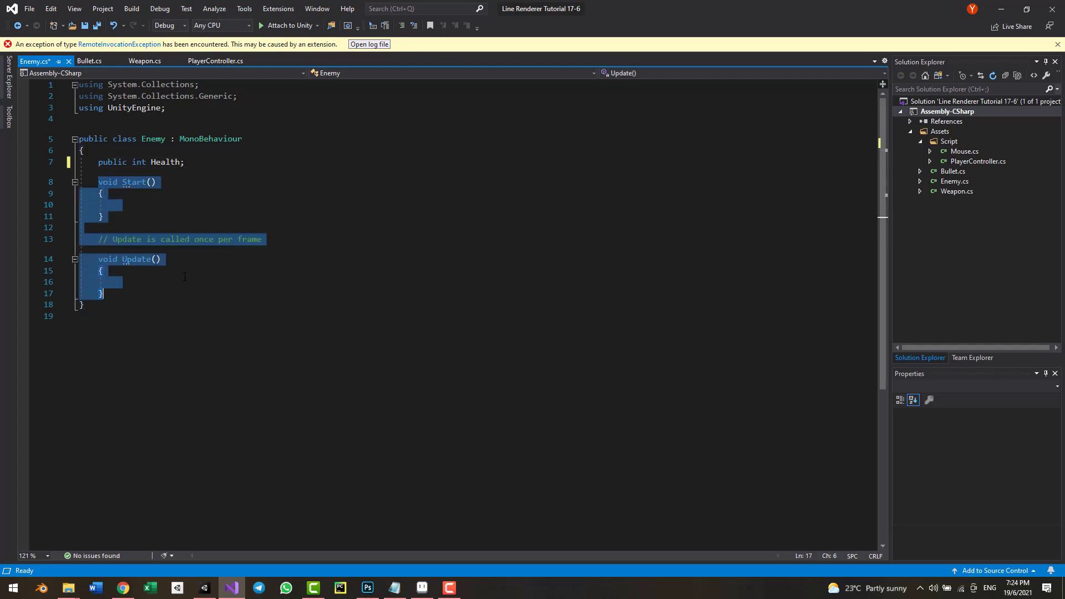
pyautogui.press('BackSpace')
# - Declare a "public void TakeDamage(int damage)" method with an empty body below the Health field in Enemy.cs
pyautogui.press('Return')
pyautogui.press('Return')
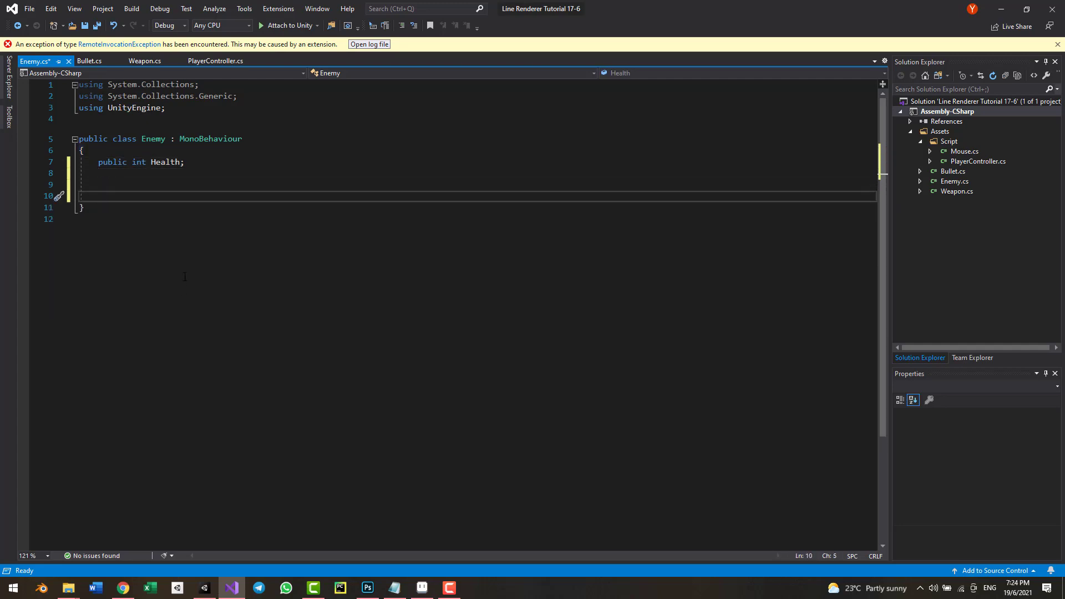
pyautogui.write('public ')
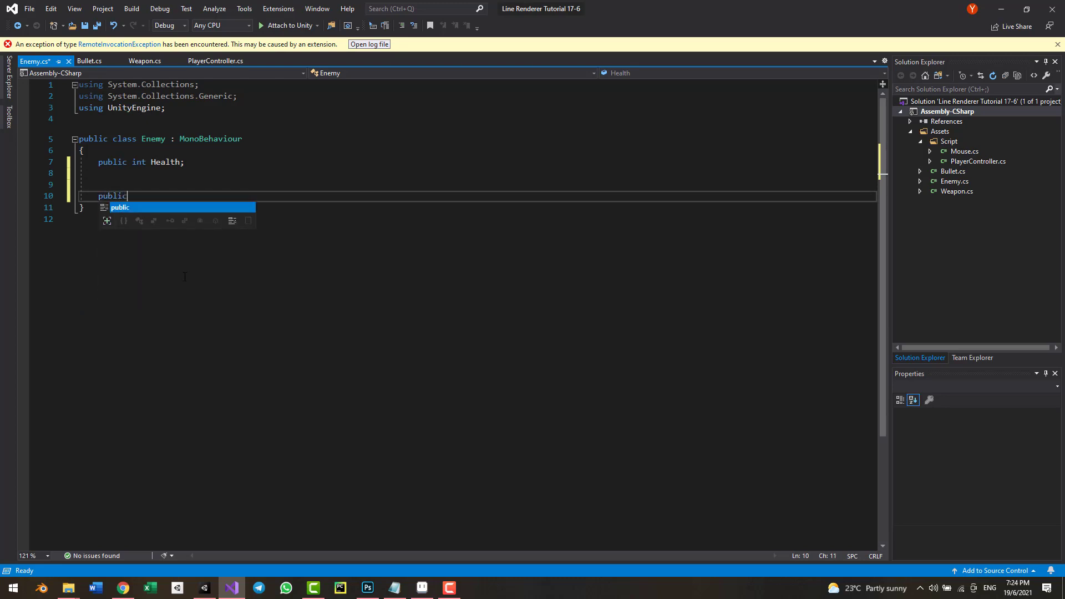
pyautogui.write('vo')
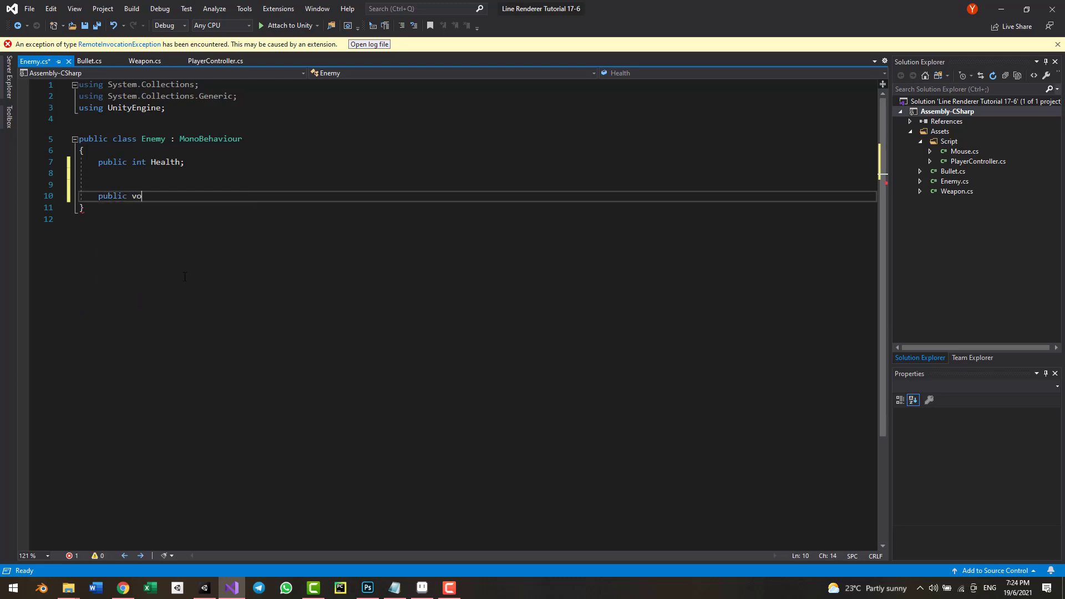
pyautogui.write('id tAke=')
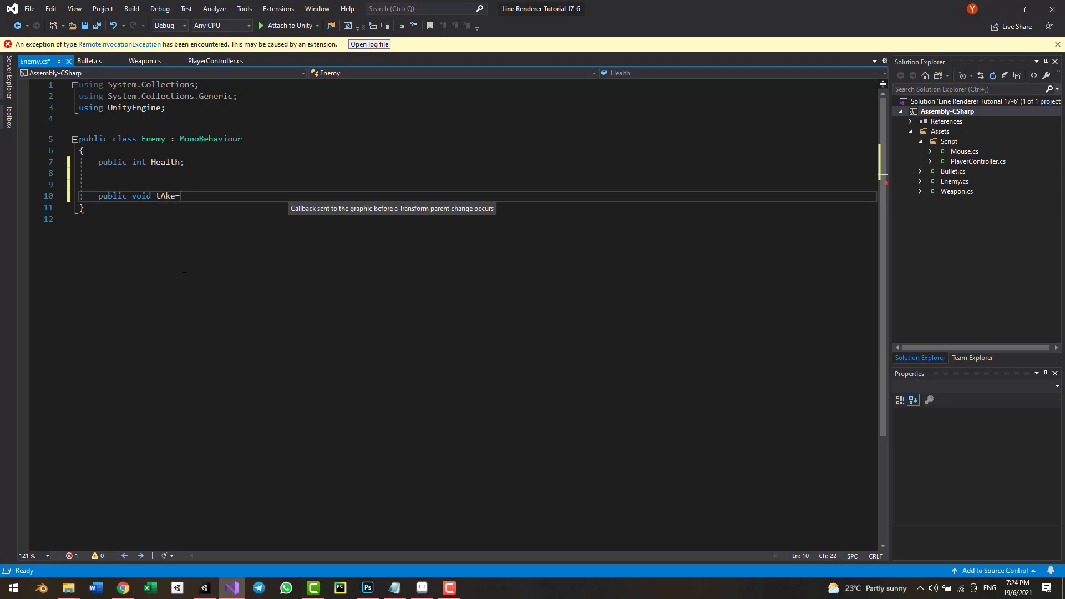
pyautogui.press('BackSpace')
pyautogui.press('BackSpace')
pyautogui.press('BackSpace')
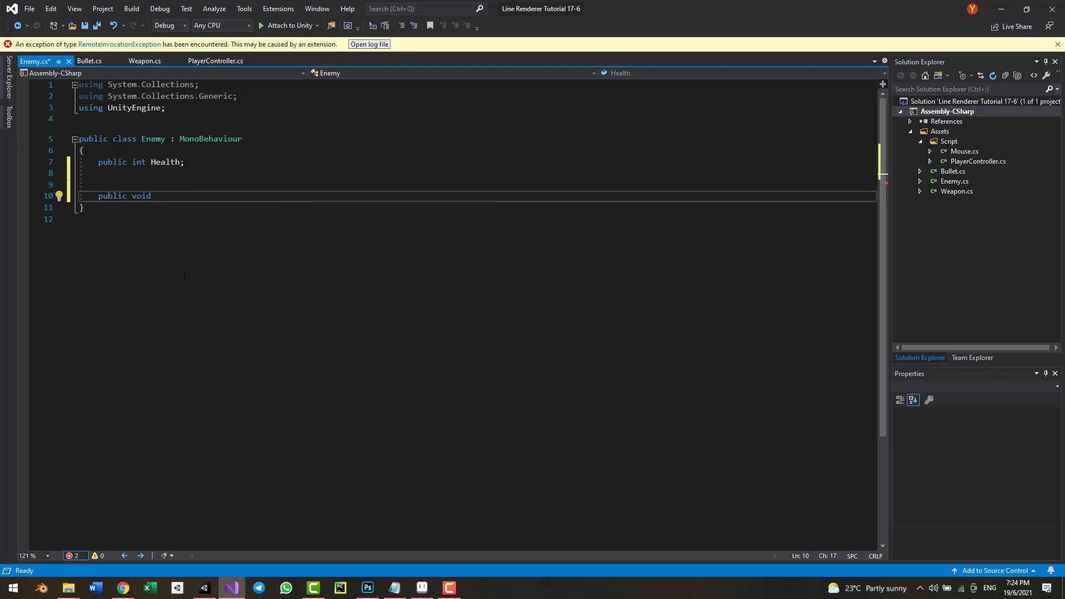
pyautogui.write('TakeD')
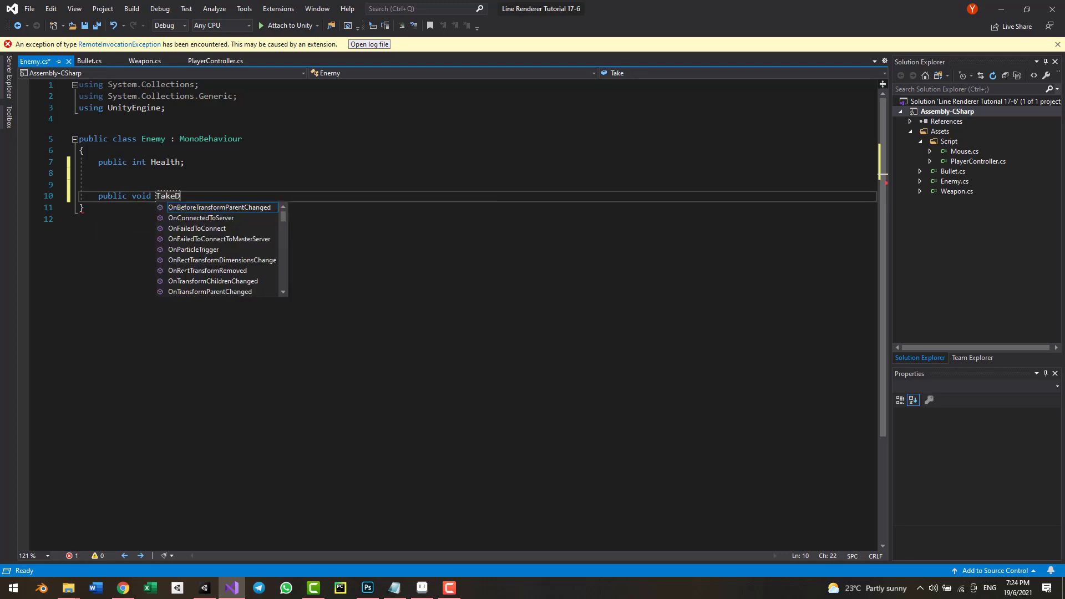
pyautogui.write('amage(in')
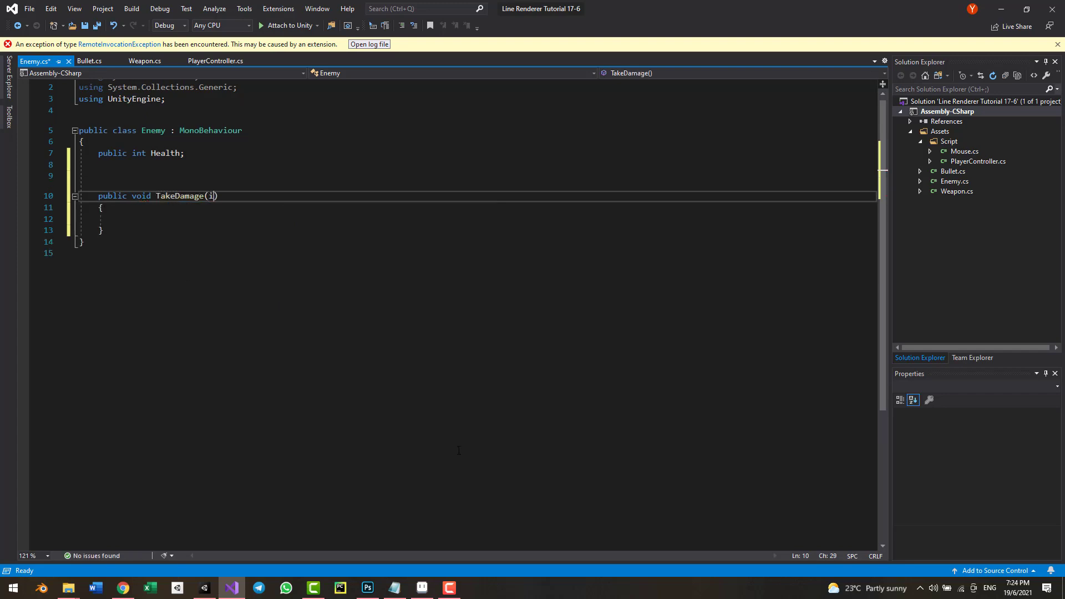
pyautogui.write('t damage')
# - Subtract the damage from Health with "Health -= damage;" inside the TakeDamage method body
pyautogui.press('Down')
pyautogui.press('Down')
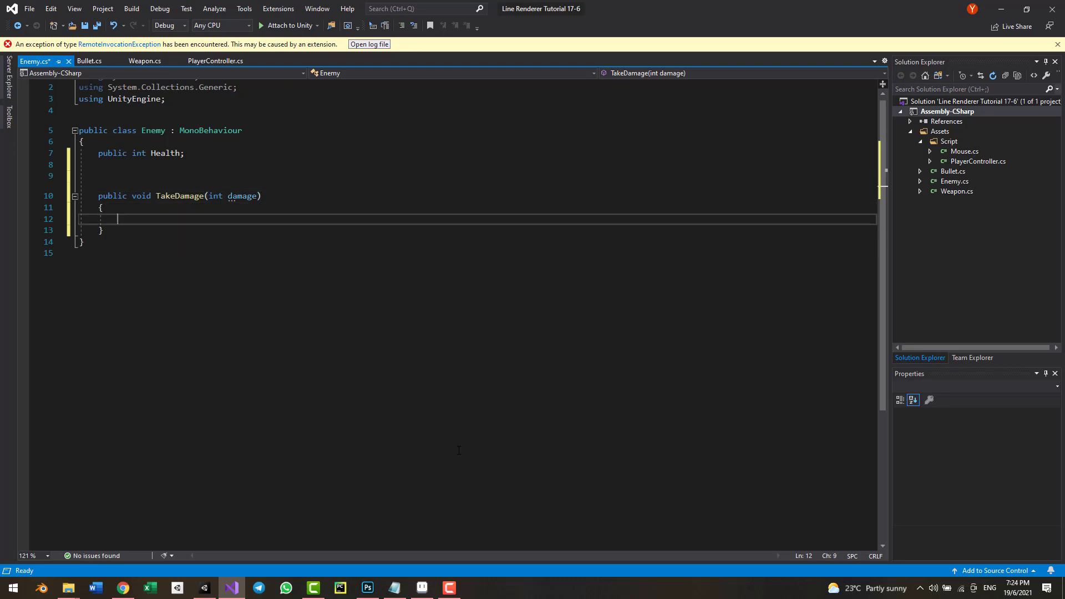
pyautogui.write('Health -=')
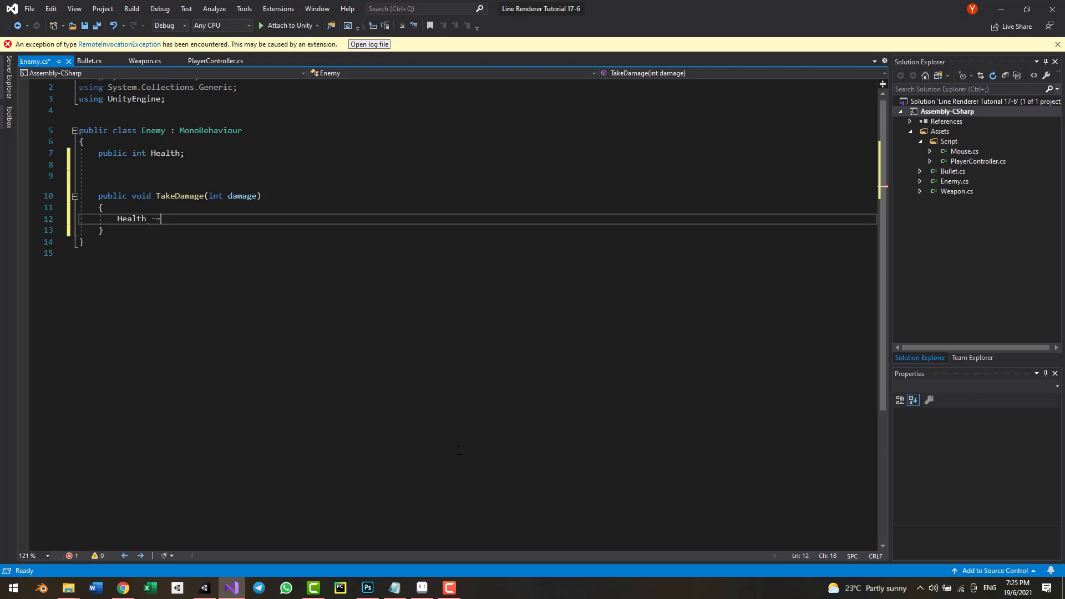
pyautogui.write(' damage;')
pyautogui.press('Return')
pyautogui.press('Return')
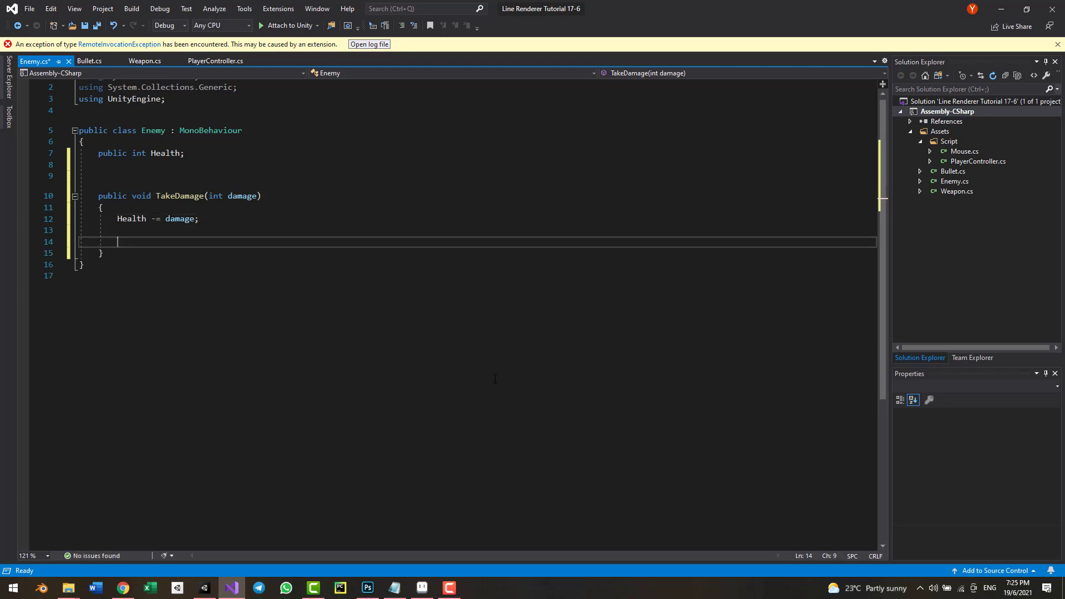
# - Add an "if(Health <= 0)" block with braces below the subtraction line in TakeDamage
pyautogui.write('if*')
pyautogui.write('(Health ')
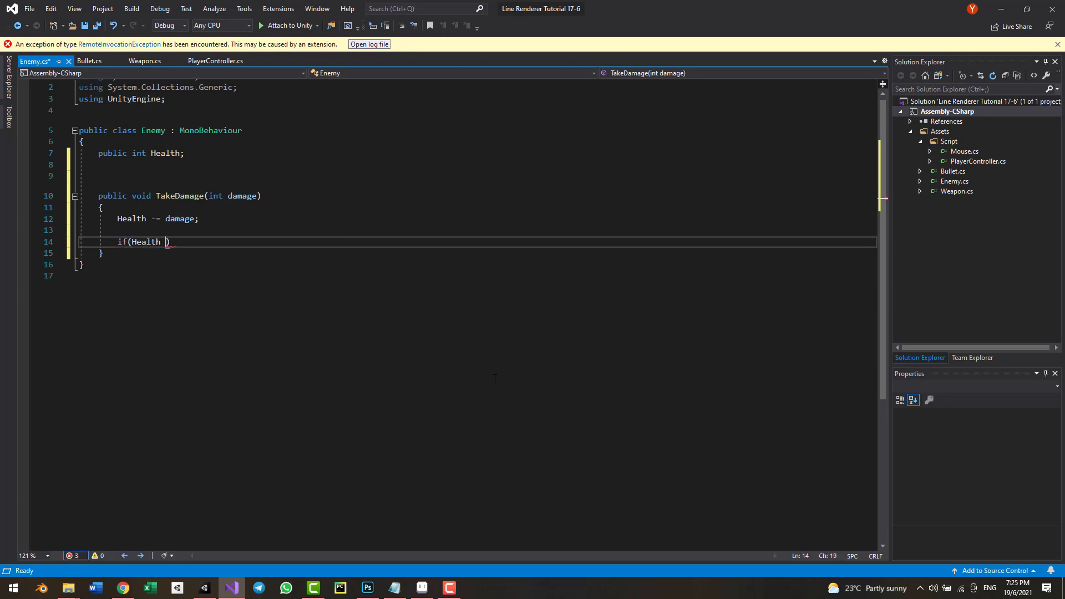
pyautogui.write('<= 0)')
pyautogui.press('Return')
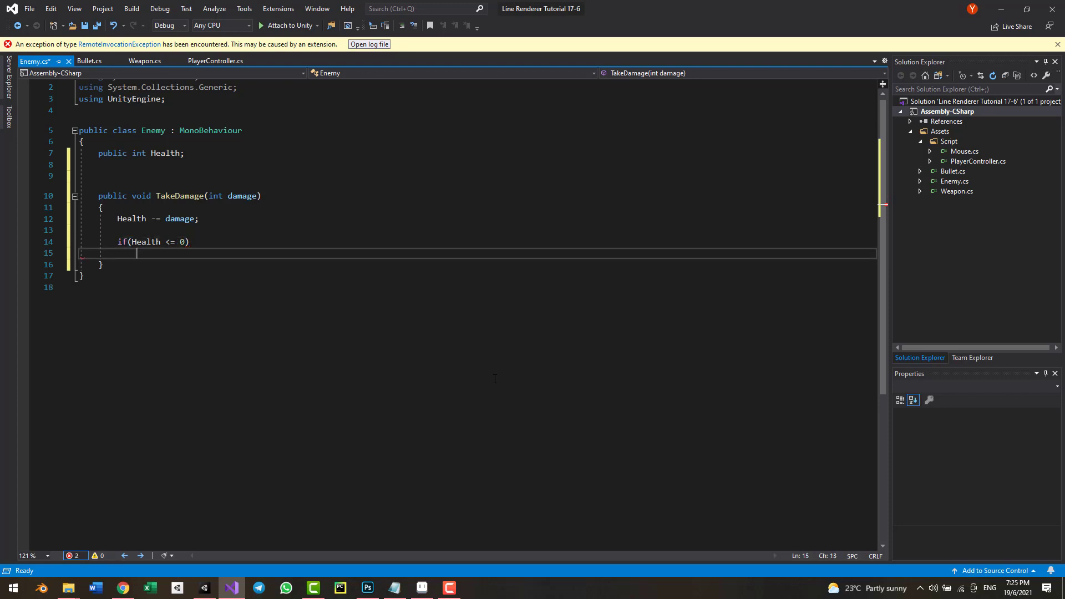
pyautogui.write('{')
pyautogui.press('Return')
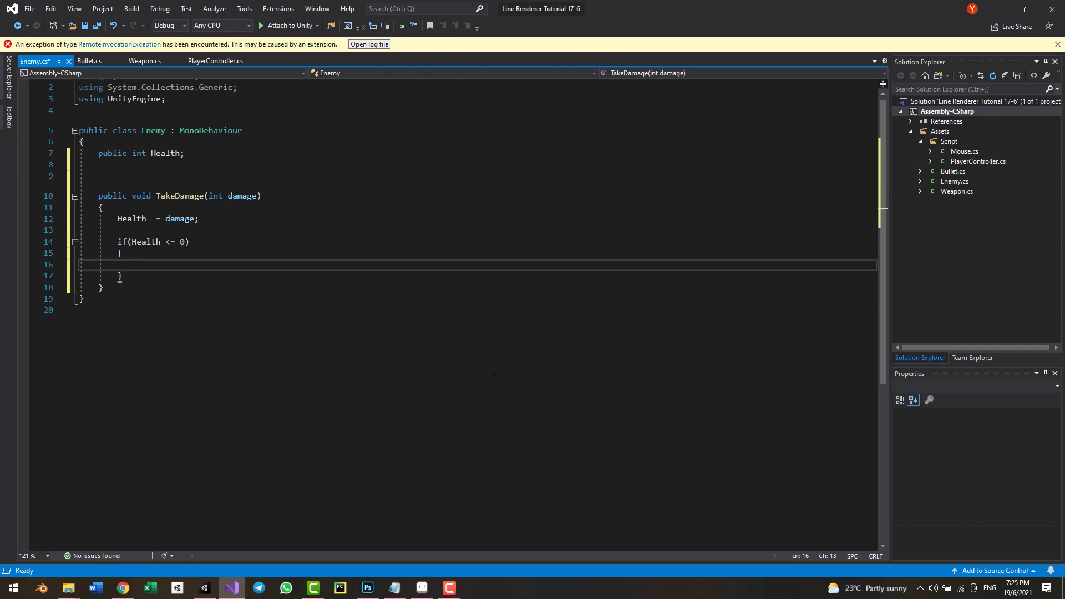
# - Call "Die();" with a capital D inside the Health check block
pyautogui.write('die()')
pyautogui.hotkey('ctrl', 'z')
pyautogui.write(';')
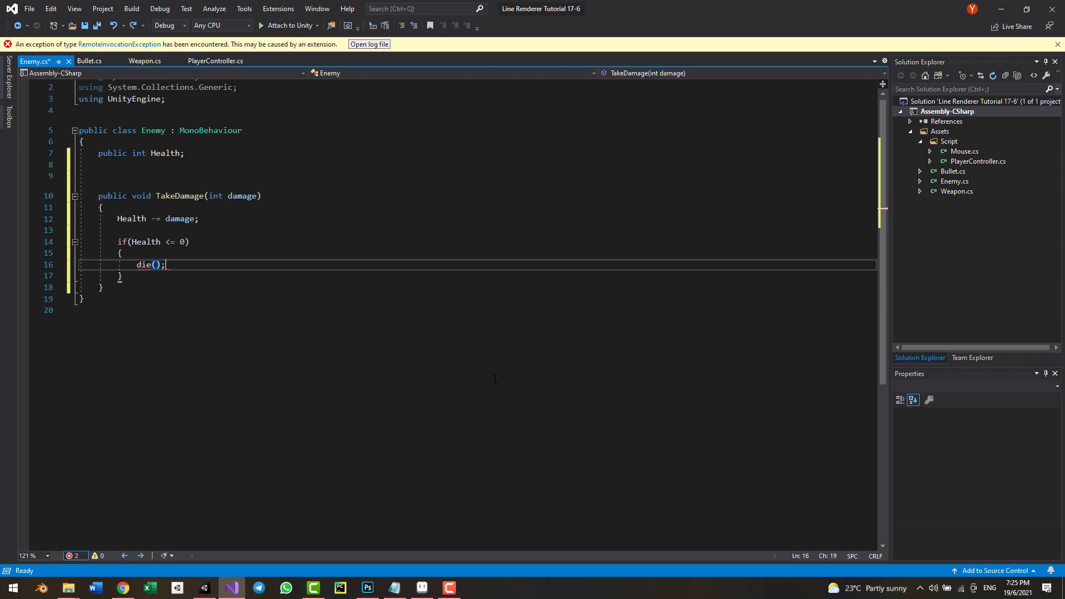
pyautogui.press('Left')
pyautogui.press('Left')
pyautogui.press('Left')
pyautogui.press('Left')
pyautogui.press('Left')
# - Declare a "void Die()" method with an empty body below the TakeDamage method
pyautogui.press('Down')
pyautogui.press('Down')
pyautogui.press('Return')
pyautogui.press('Return')
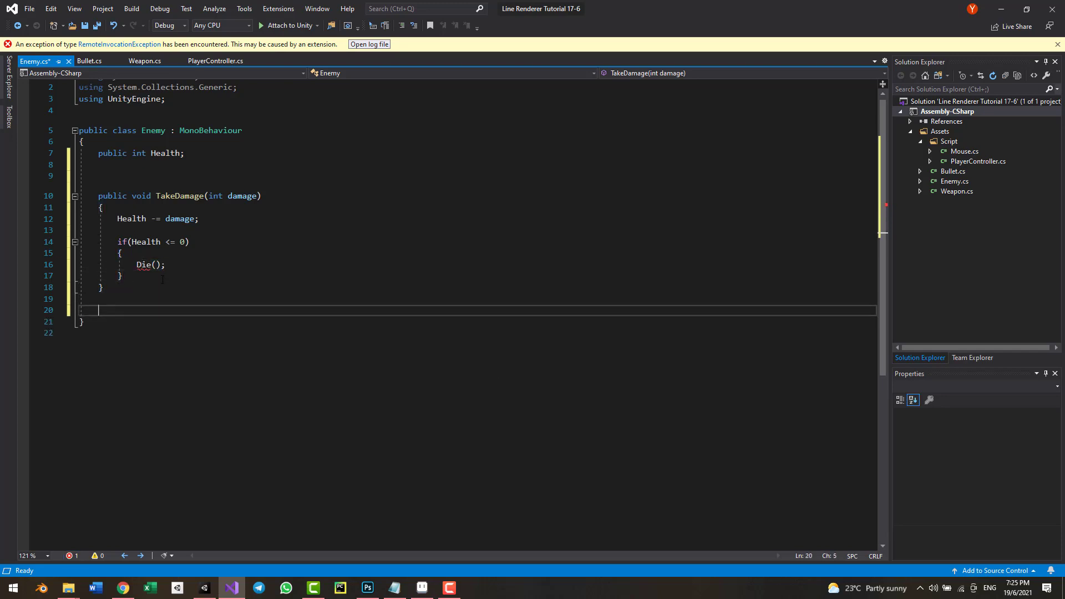
pyautogui.write('void ')
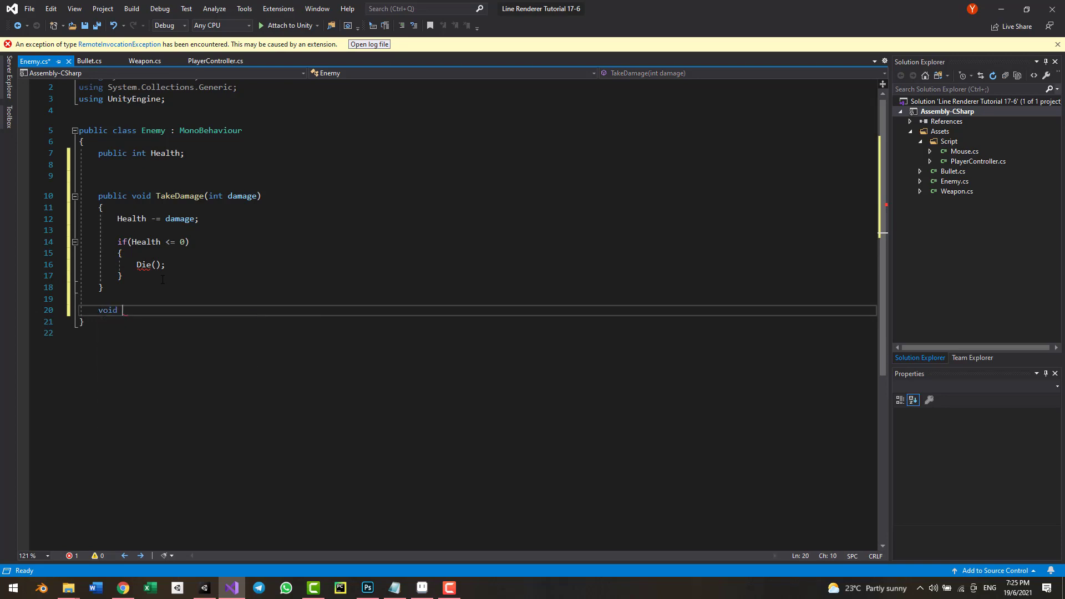
pyautogui.write('Die()')
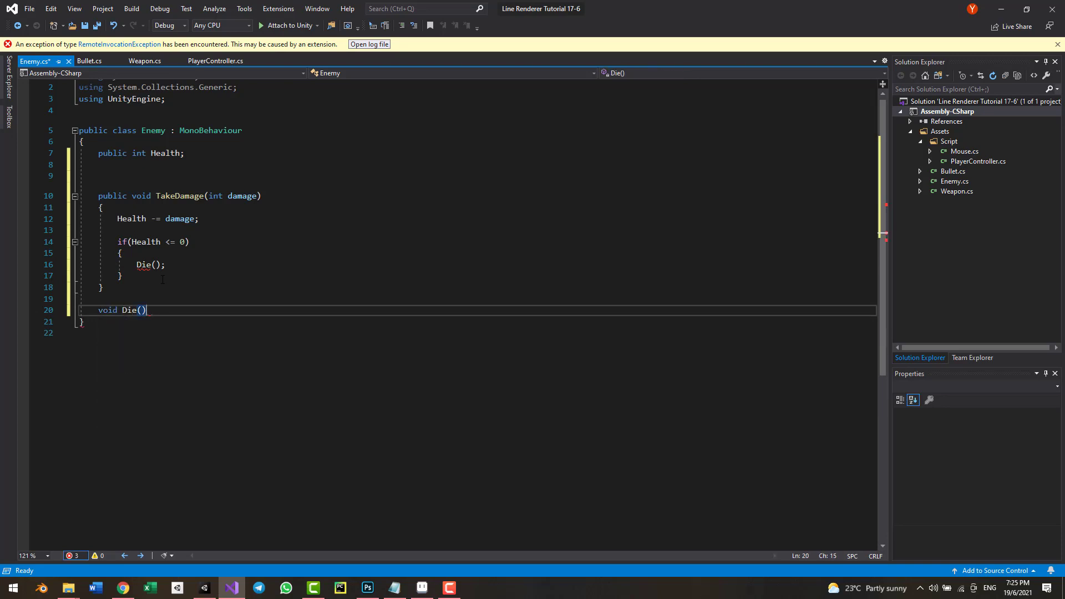
pyautogui.press('Return')
pyautogui.write('{')
pyautogui.press('Return')
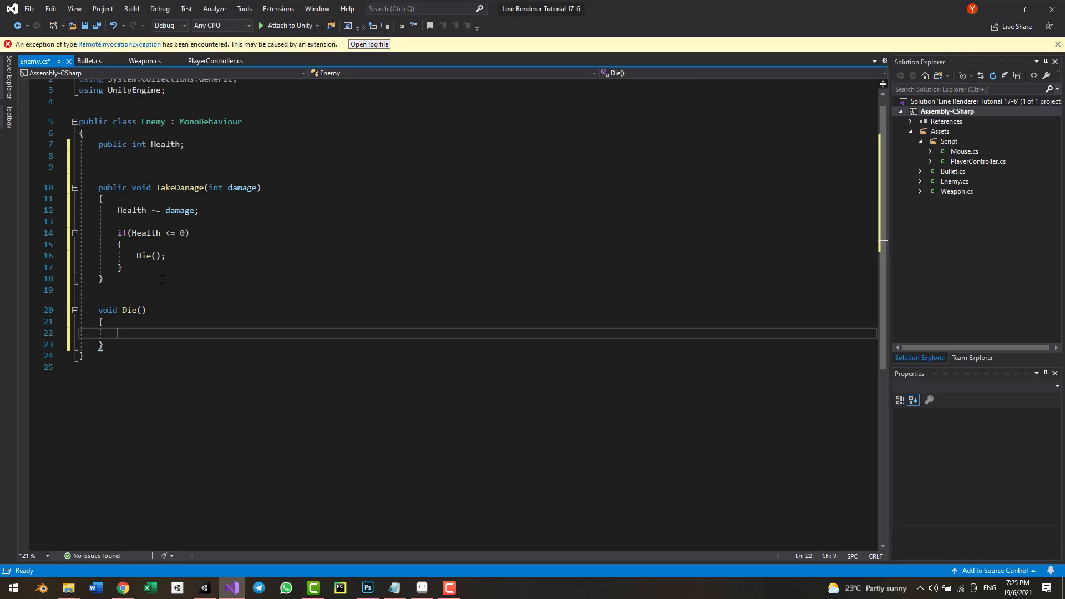
pyautogui.press('Down')
pyautogui.press('Home')
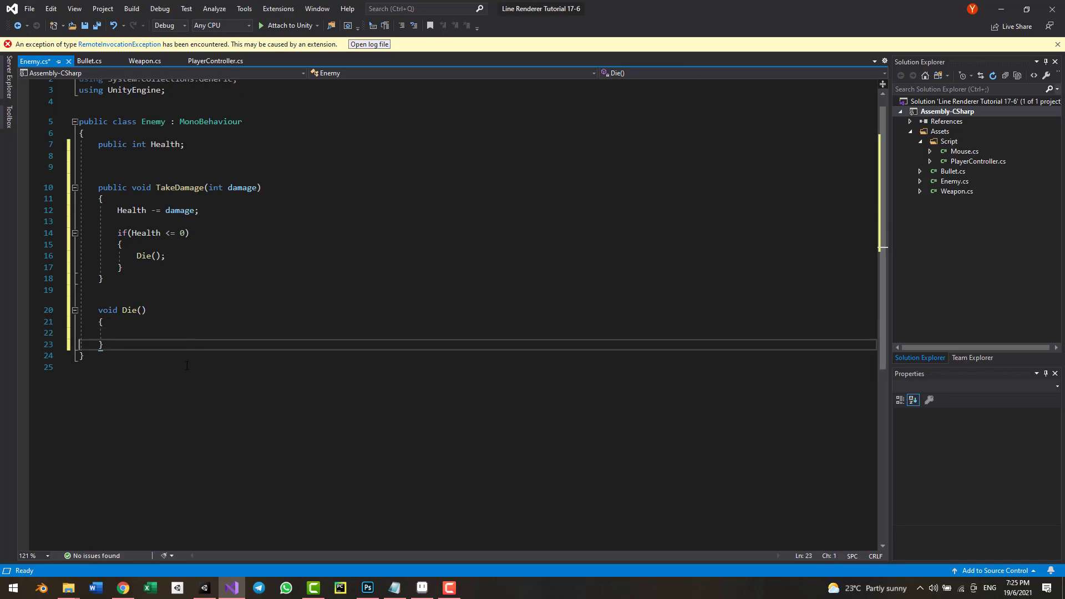
pyautogui.click(150, 278)
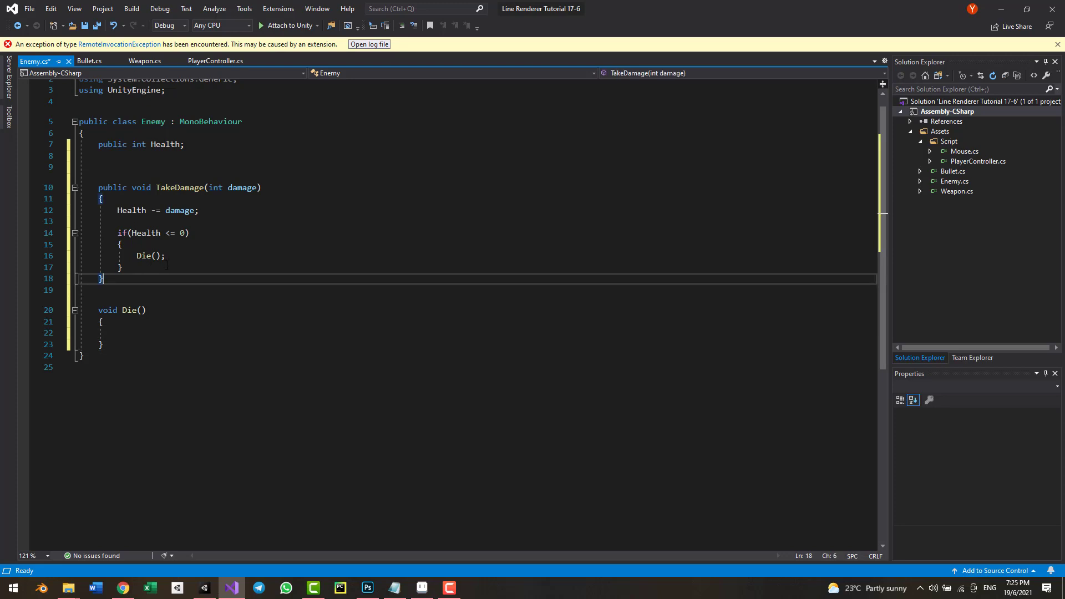
pyautogui.moveTo(162, 256); pyautogui.dragTo(137, 256)
pyautogui.click(105, 333)
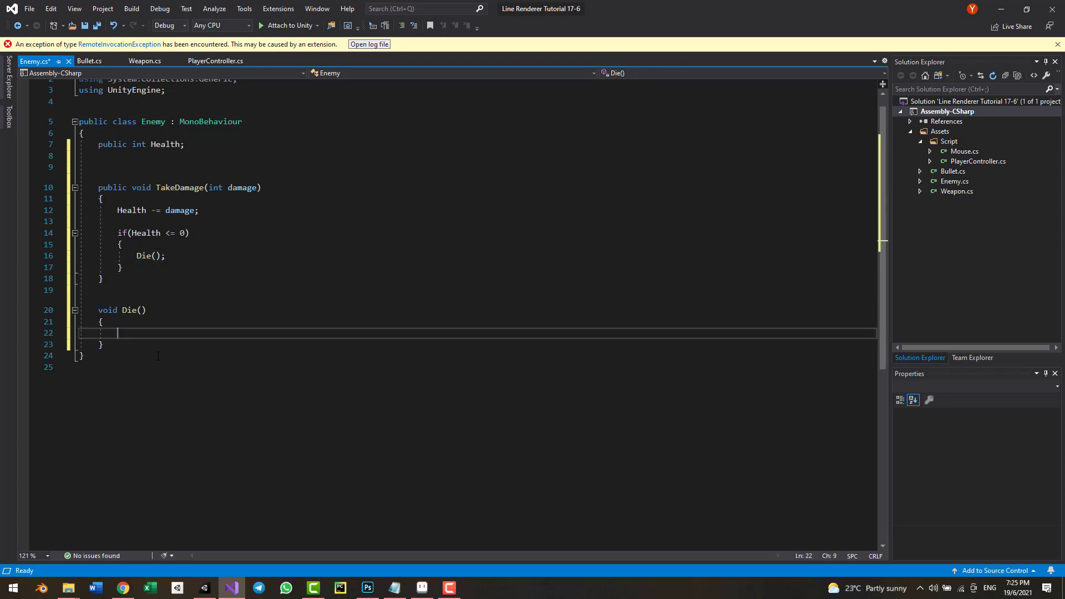
# - Declare "public GameObject DeathEffect;" below the Health field, separated by a blank line
pyautogui.click(222, 144)
pyautogui.press('Return')
pyautogui.press('Return')
pyautogui.write('public GameObject DeathEffect;')
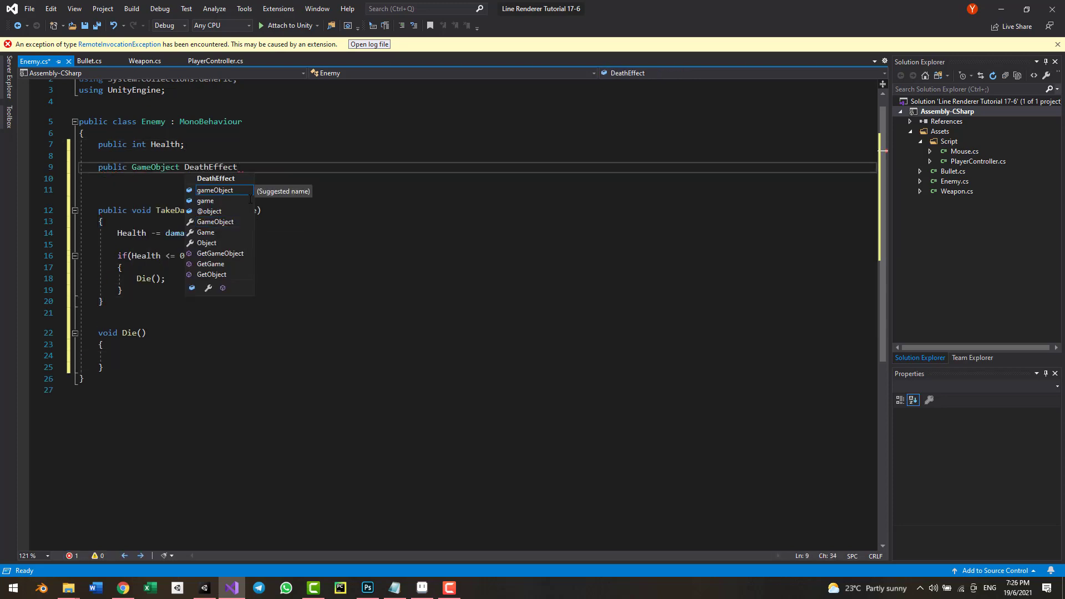
# - Fill the Die method with "Instantiate(DeathEffect, transform.position, transform.rotation);" and "Destroy(gameObject);", and save Enemy.cs
pyautogui.click(142, 355)
pyautogui.write('Instantiate(DeathEffect, transform.position, transform.rotation);')
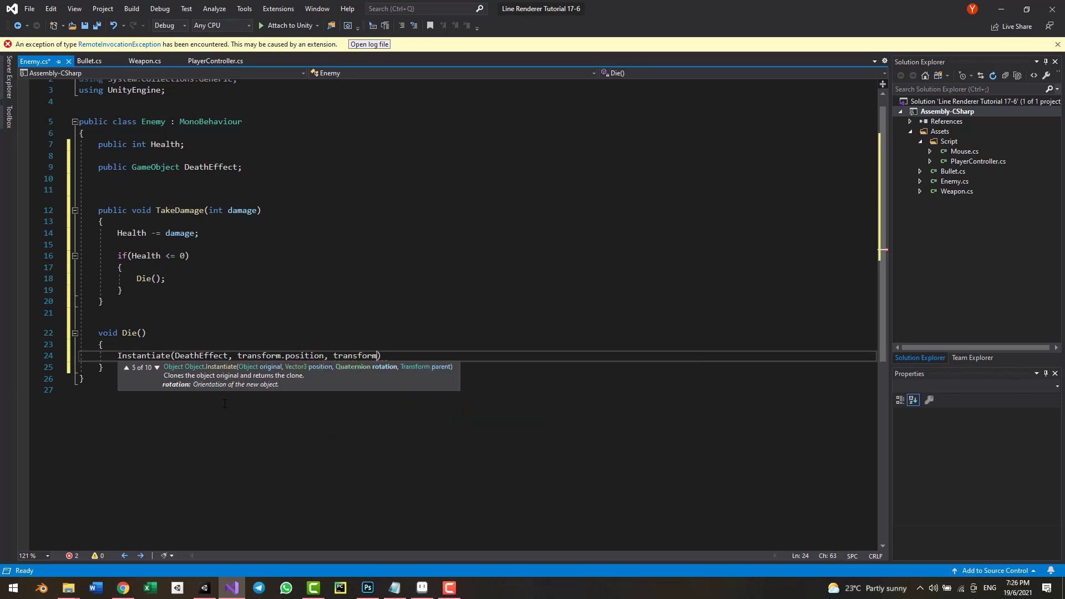
pyautogui.press('Return')
pyautogui.write('destroy(gameObject);')
pyautogui.click(216, 279)
pyautogui.hotkey('ctrl', 's')
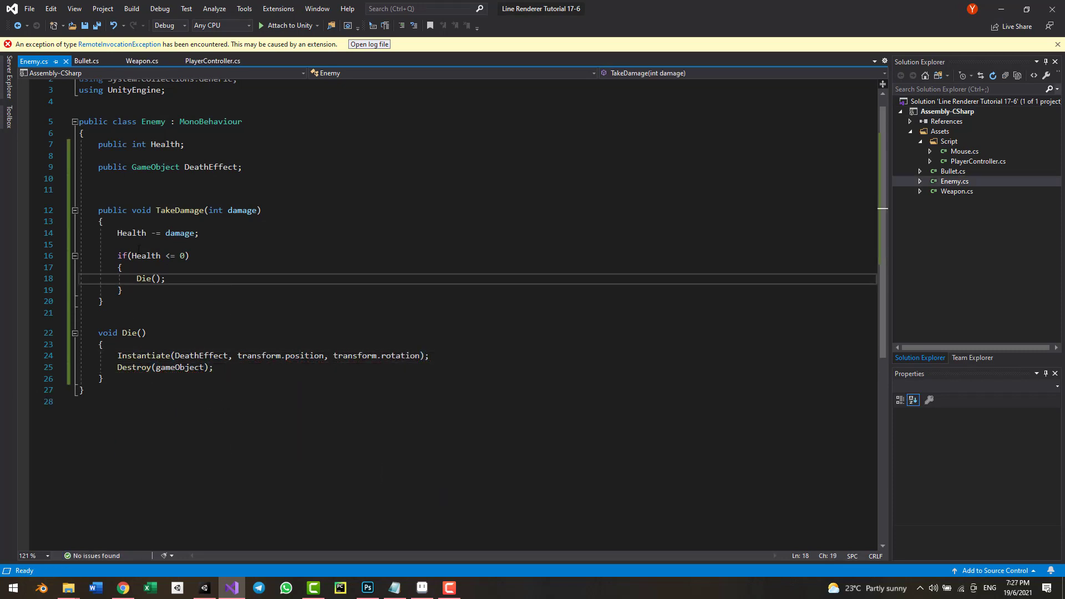
pyautogui.moveTo(100, 209); pyautogui.dragTo(103, 301)
pyautogui.click(117, 245)
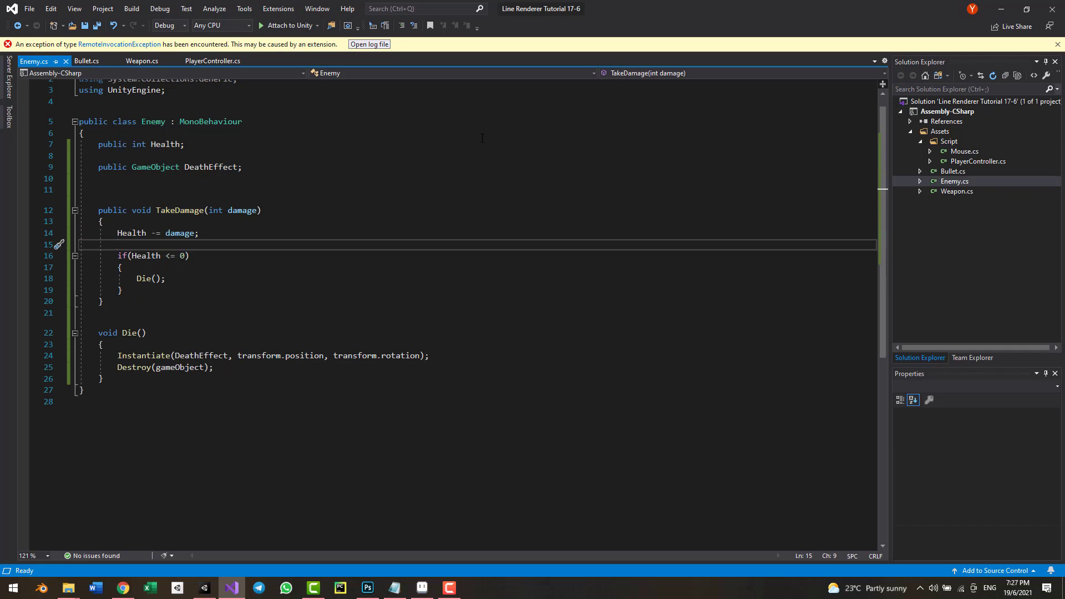
# - In Bullet.cs, start an if statement in OnTriggerEnter2D and insert "Enemy enemy = collision.GetComponent<Enemy>();" above it
pyautogui.doubleClick(978, 172)
pyautogui.write('if(')
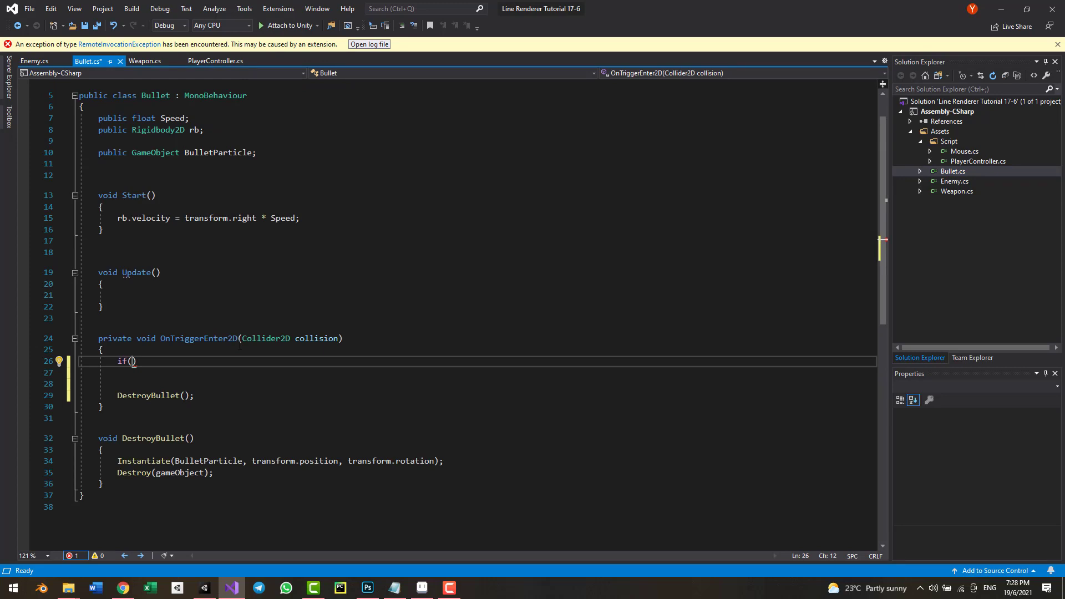
pyautogui.hotkey('ctrl', 'Return')
pyautogui.write('Enemy')
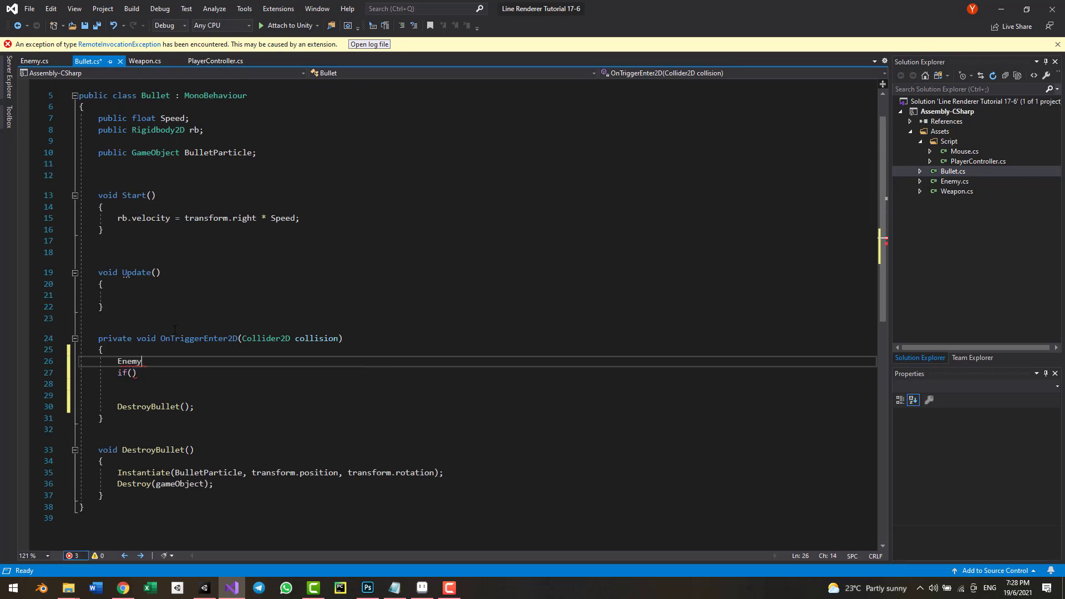
pyautogui.write(' enemy = collision.')
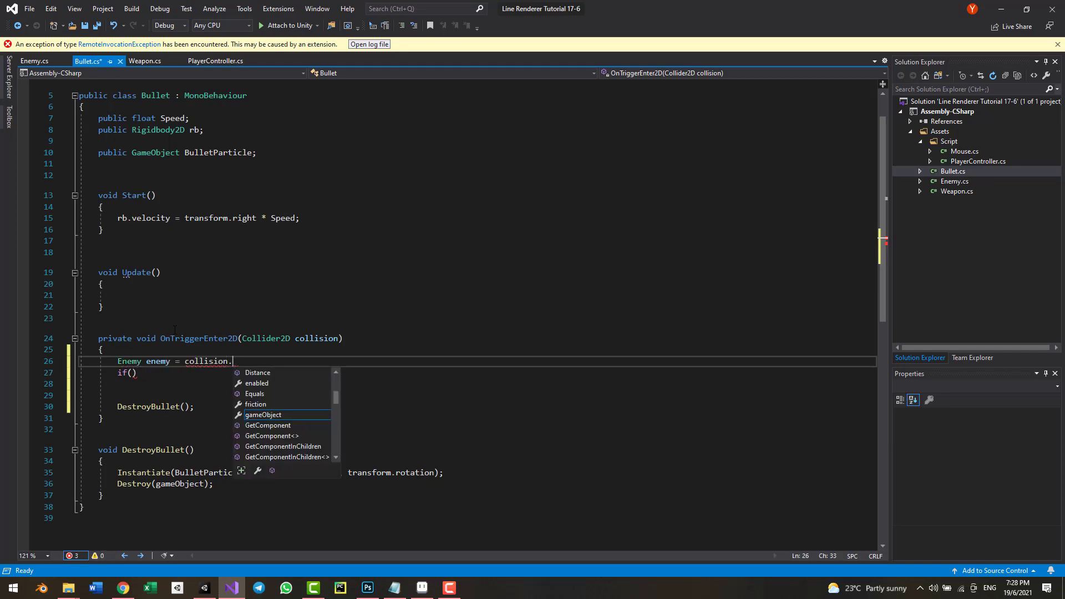
pyautogui.write('GetComponent<enem')
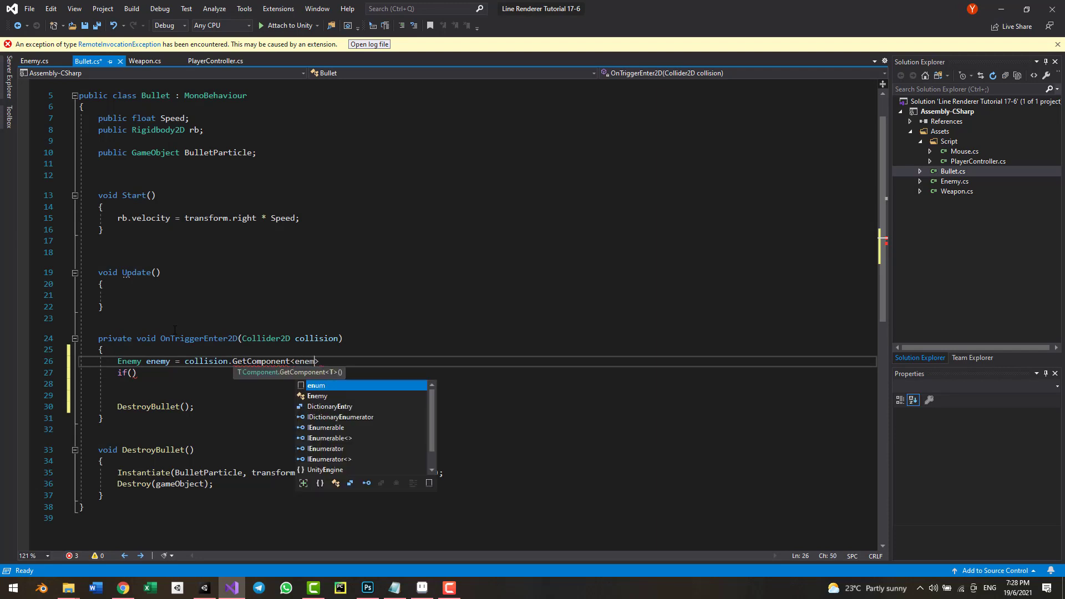
pyautogui.write('>();')
# - Complete the if statement with the condition "enemy != null" and give it an empty braced body
pyautogui.press('Down')
pyautogui.press('Left')
pyautogui.write('enemy !=')
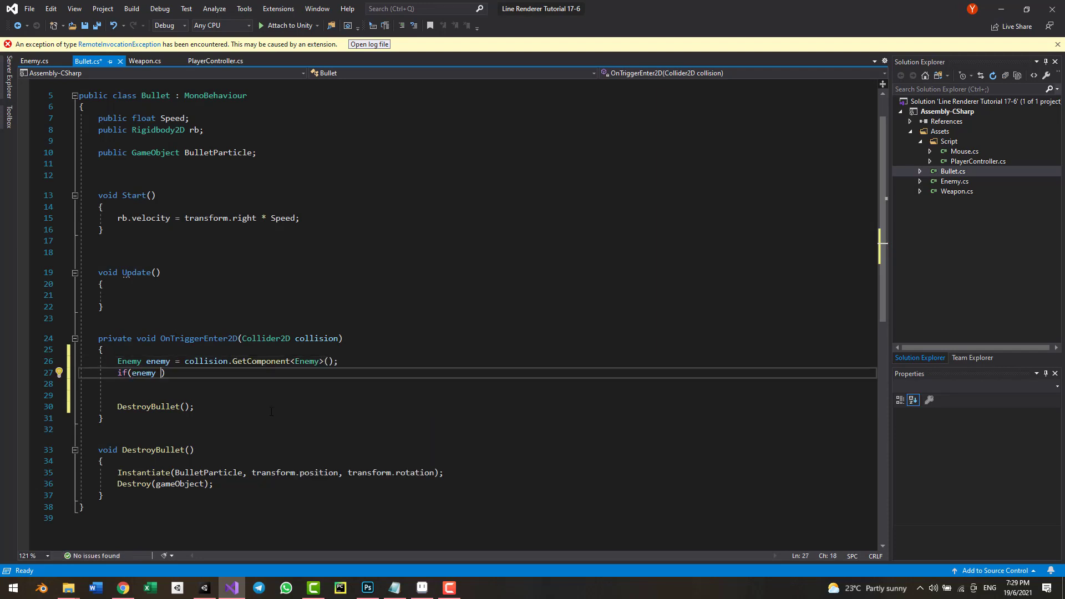
pyautogui.write(' null')
pyautogui.press('Return')
pyautogui.press('Return')
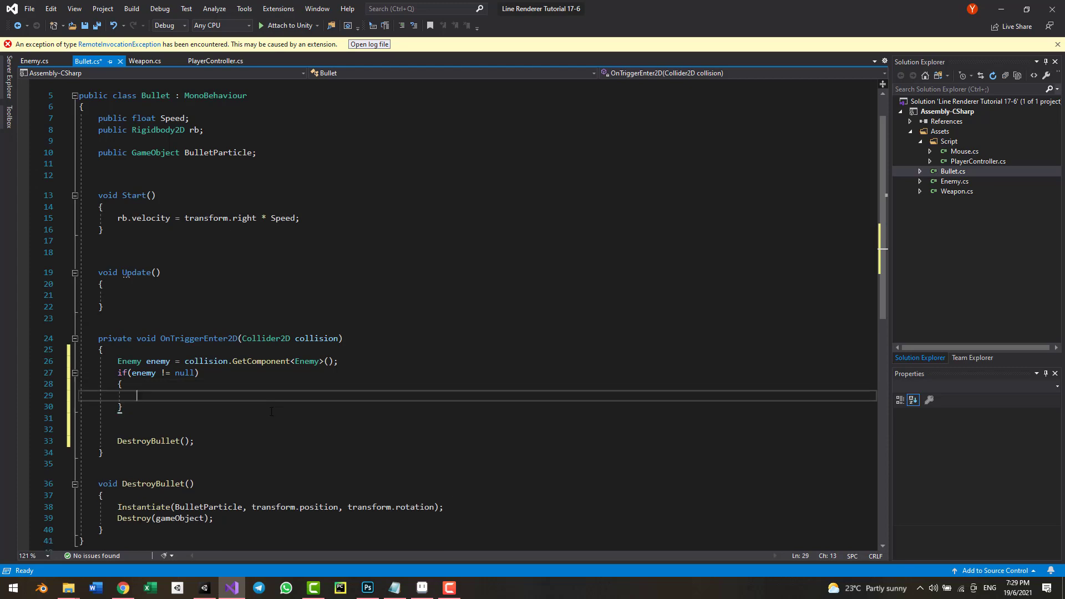
# - Call "enemy.TakeDamage(40);" inside the enemy null check and save Bullet.cs
pyautogui.write('enem')
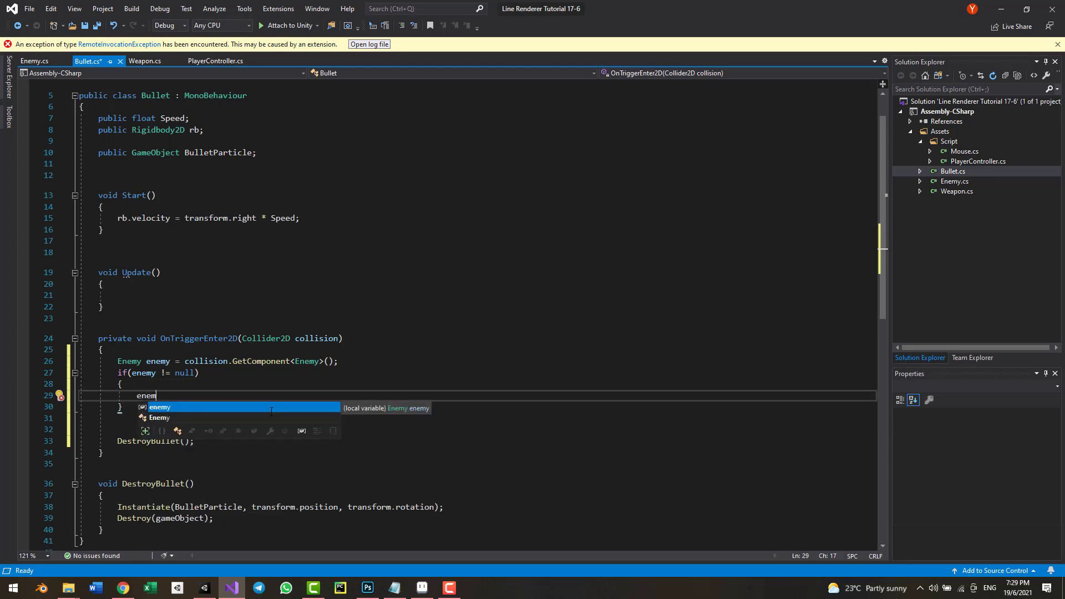
pyautogui.press('Tab')
pyautogui.write('.TakeDamage(')
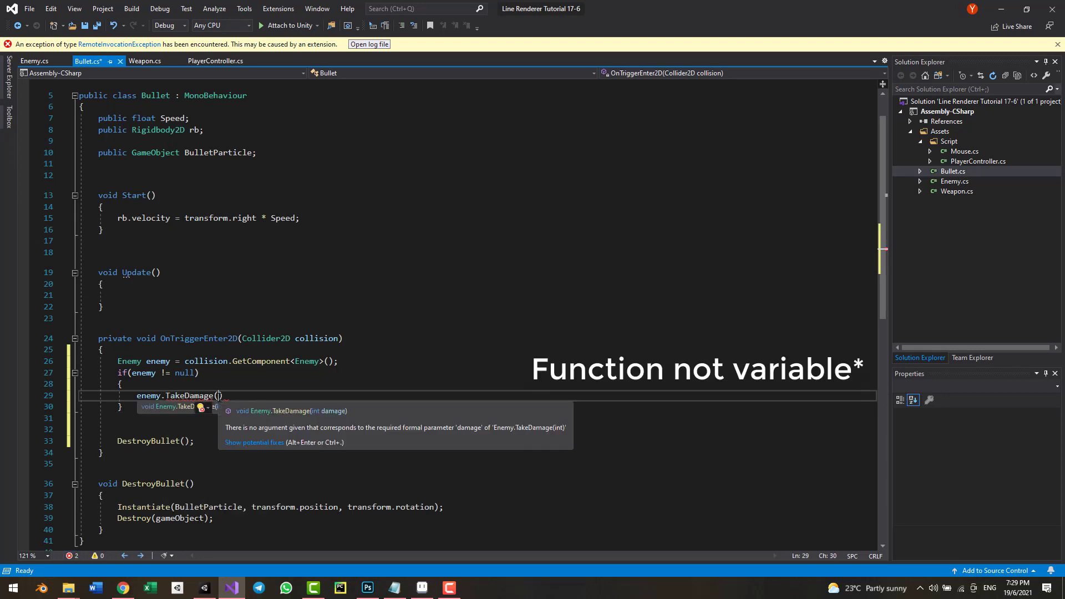
pyautogui.write('40);')
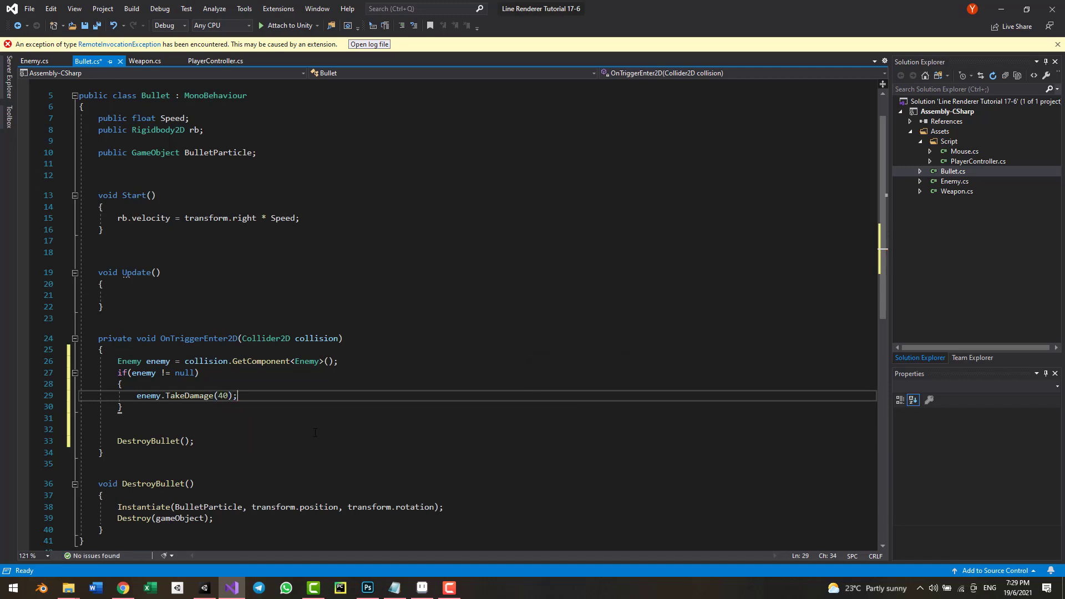
pyautogui.hotkey('ctrl', 's')
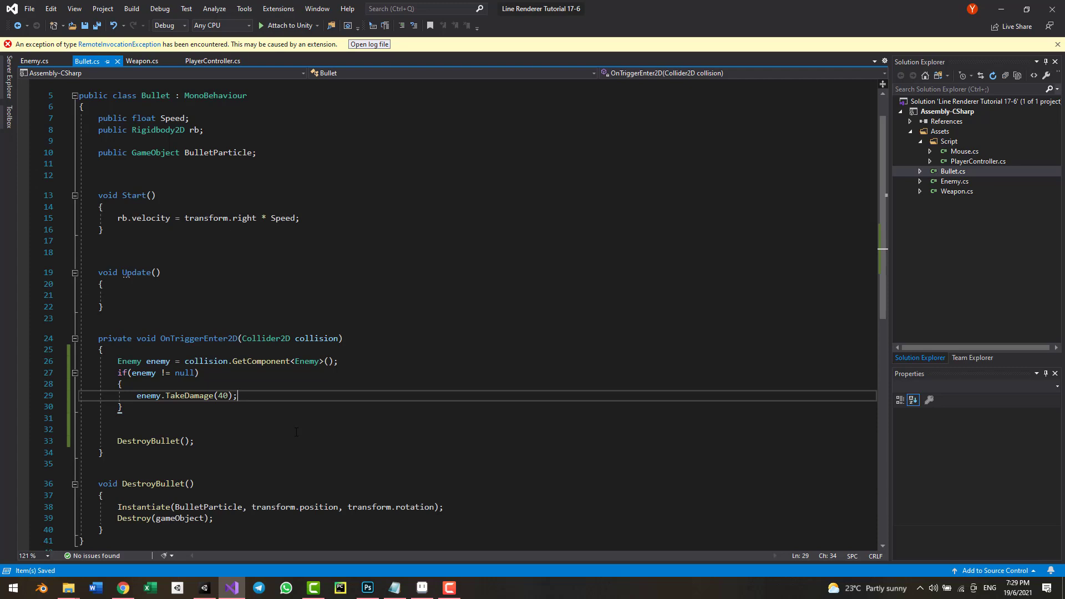
# - Declare "public int Damage;" in Bullet.cs, pass Damage instead of the hard-coded 40 to TakeDamage, and save the script
pyautogui.moveTo(228, 396); pyautogui.dragTo(218, 395)
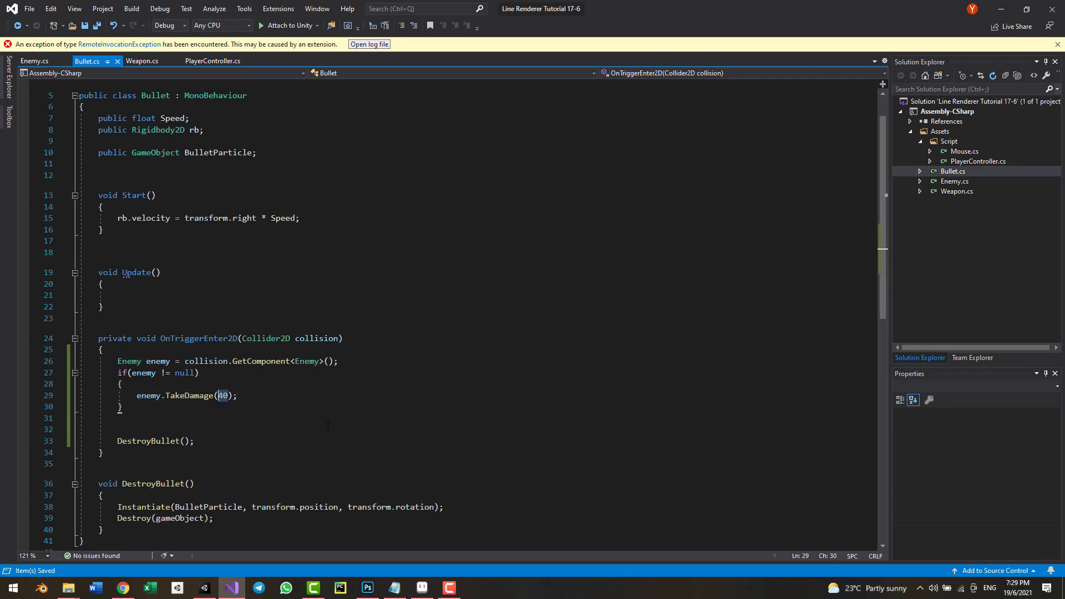
pyautogui.press('BackSpace')
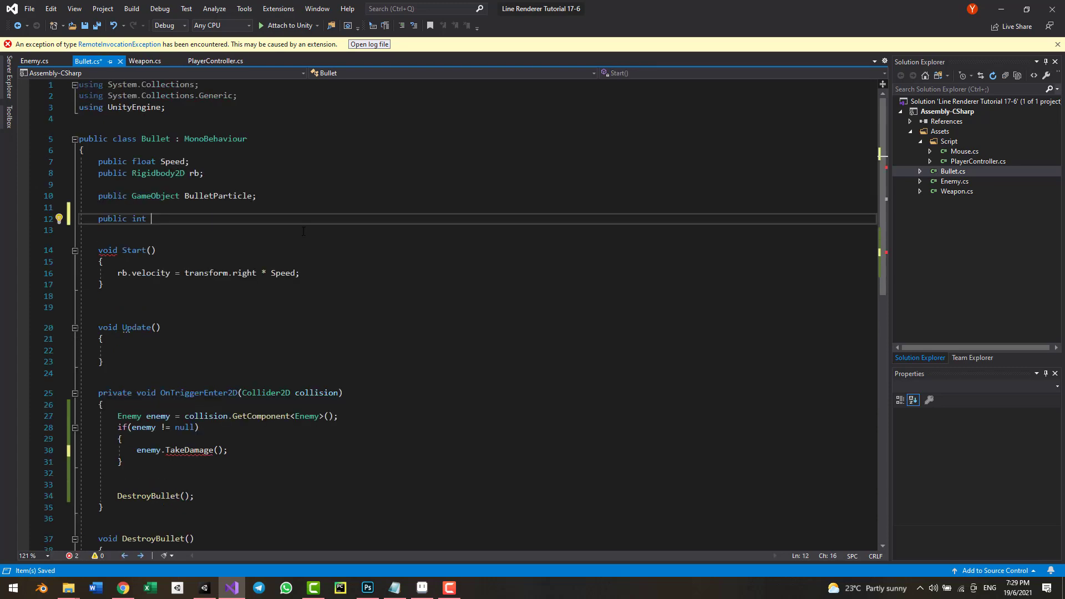
pyautogui.write('Damage;')
pyautogui.click(218, 450)
pyautogui.write('da')
pyautogui.press('Down')
pyautogui.press('Tab')
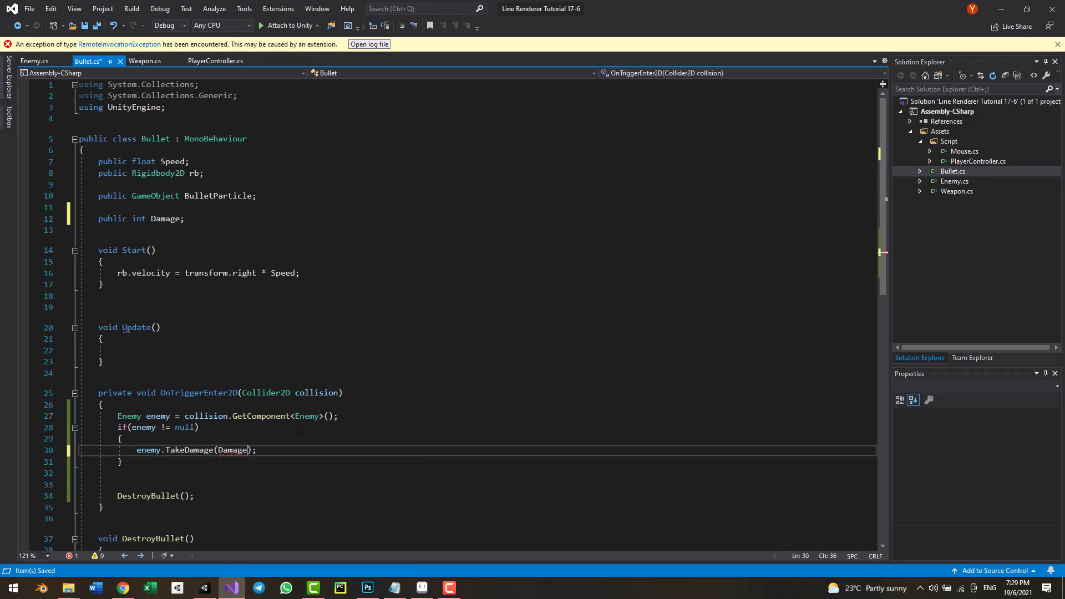
pyautogui.hotkey('ctrl', 's')
# - Switch to Unity and set Damage to 40 in the Bullet script of the Bullet prefab
pyautogui.hotkey('alt', 'Tab')
pyautogui.click(977, 220)
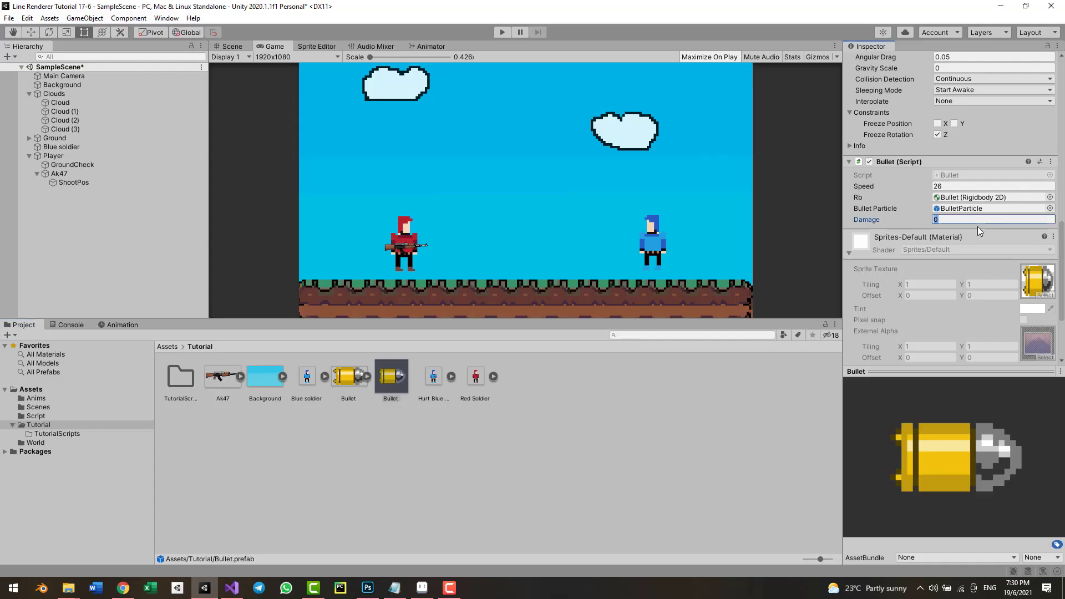
pyautogui.write('40')
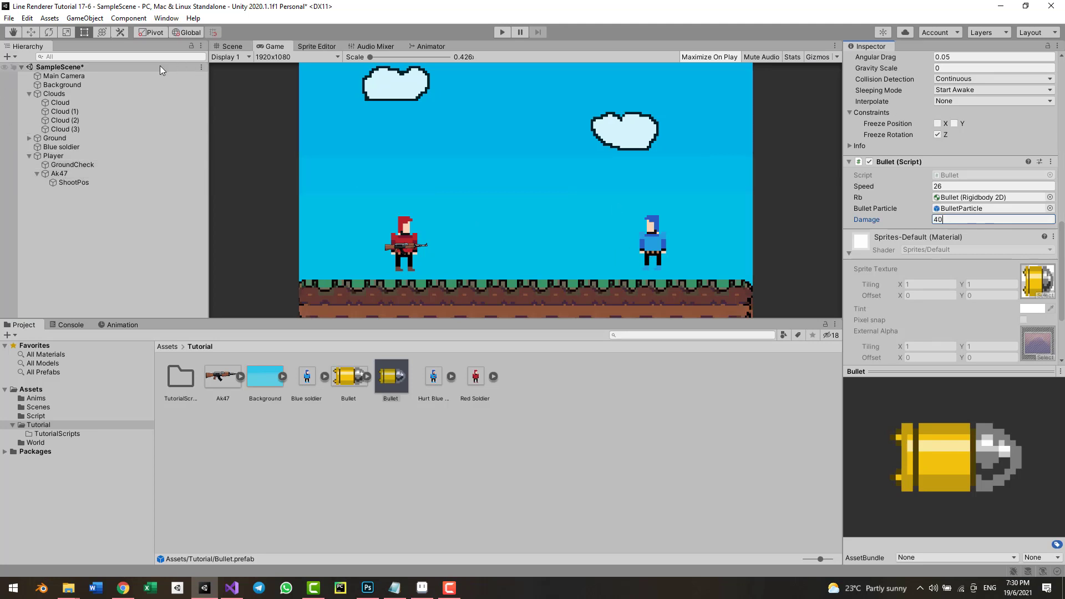
# - On the Blue soldier's Enemy script, assign the Enemy Dead prefab as Death Effect and set Health to 100
pyautogui.click(62, 147)
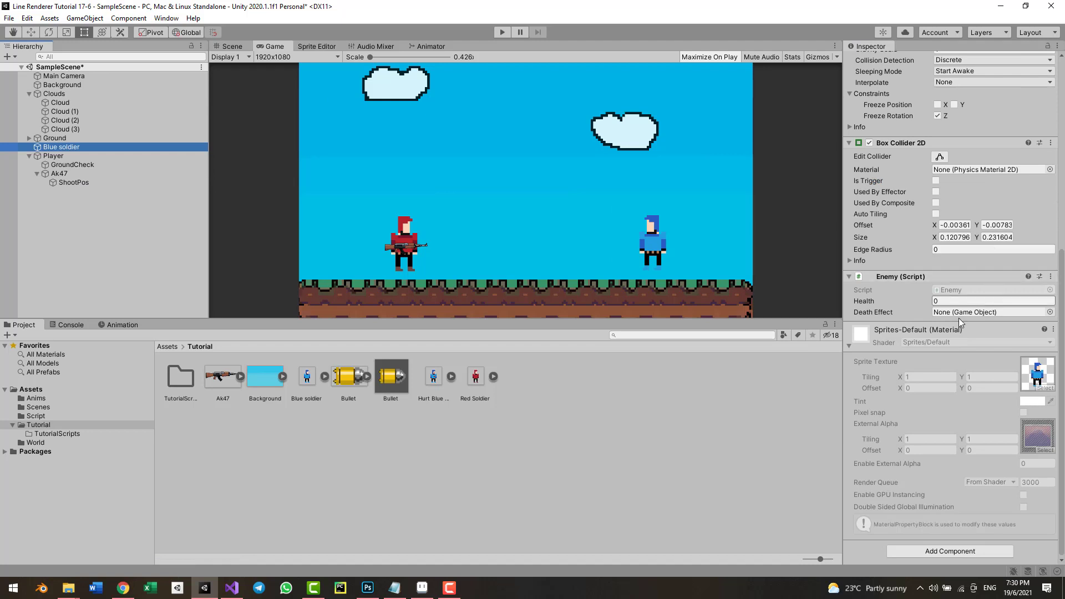
pyautogui.click(176, 348)
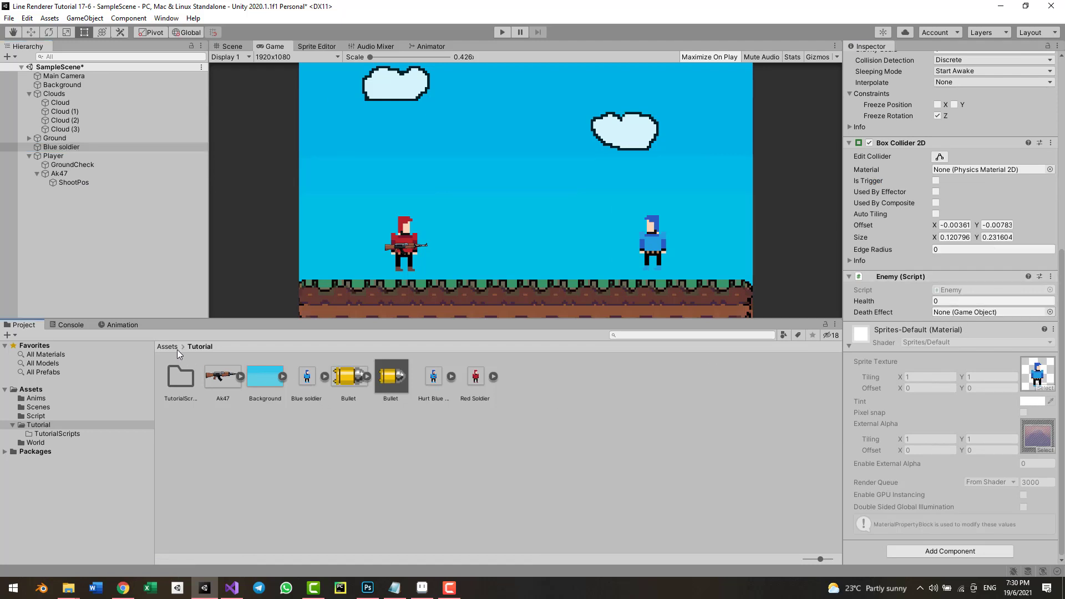
pyautogui.moveTo(476, 388); pyautogui.dragTo(949, 311)
pyautogui.click(940, 302)
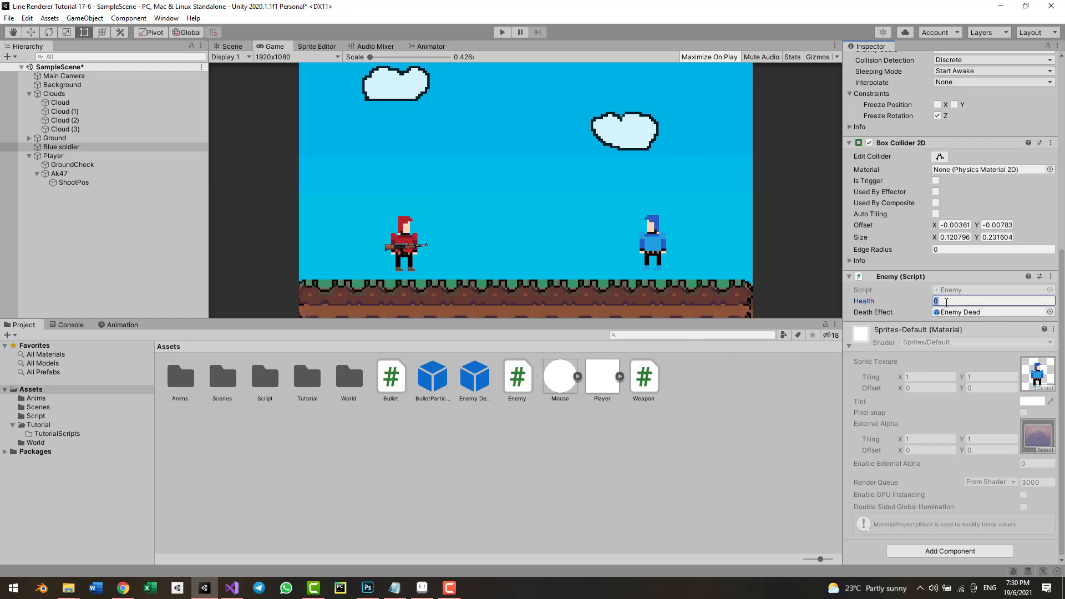
pyautogui.write('100')
# - Play-test the game by shooting at the blue soldier to check damage and the death effect, and stop playing
pyautogui.click(502, 33)
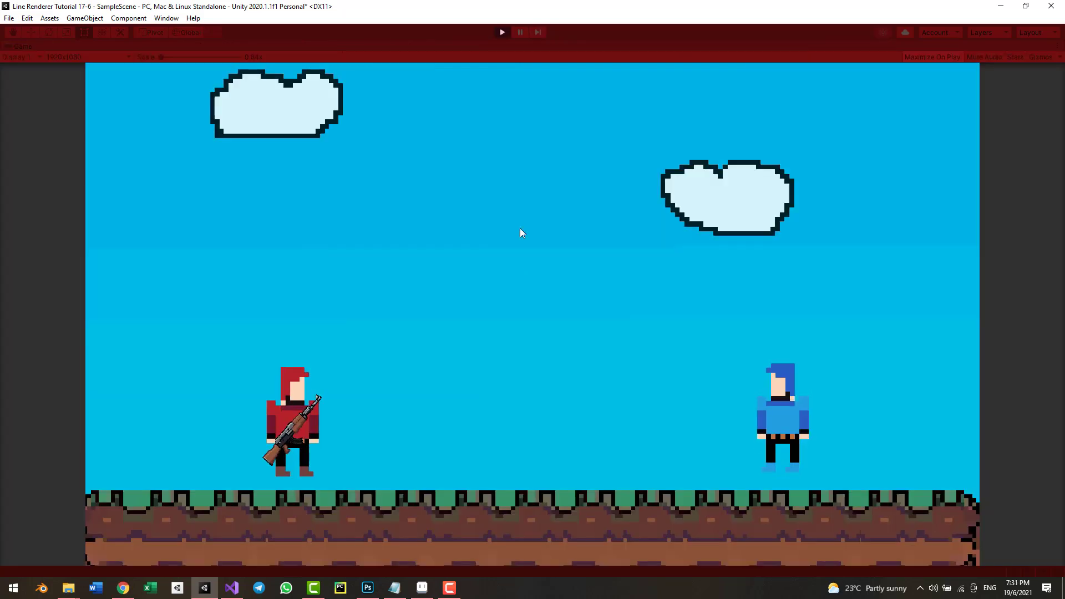
pyautogui.moveTo(521, 231); pyautogui.dragTo(800, 403)
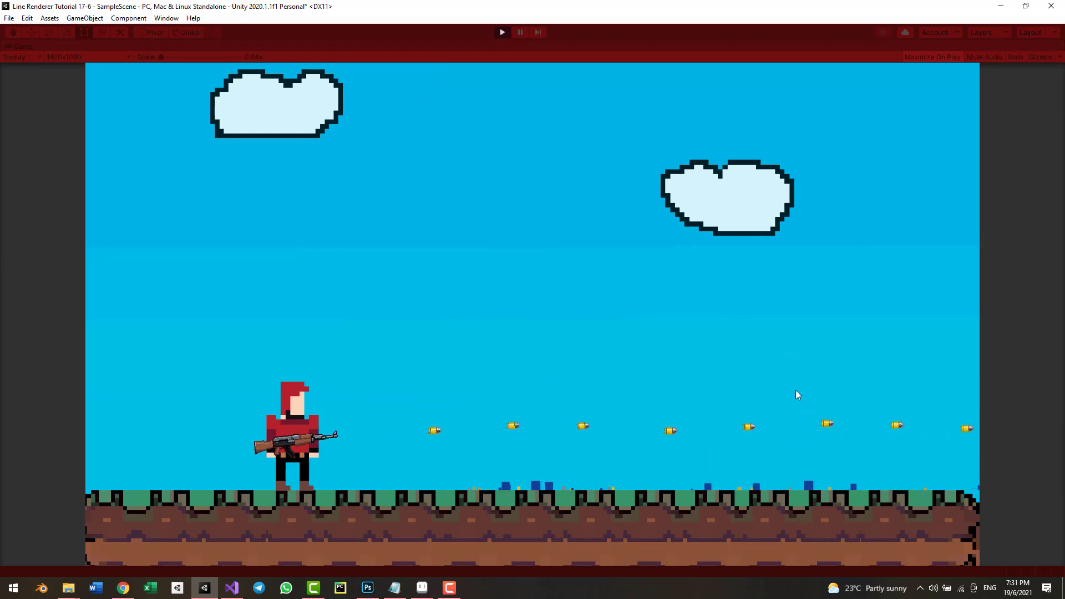
pyautogui.hotkey('ctrl', 'p')
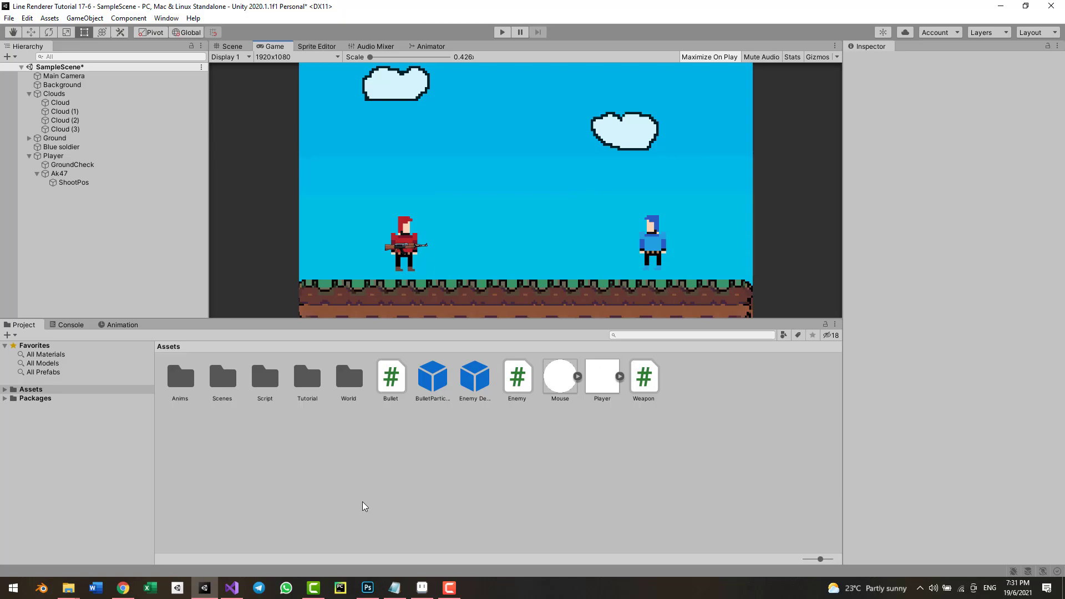
# - In Weapon.cs in Visual Studio, declare "float timeBtwShots;" and "public float StartTimeBtwShots;" below the Bullet field
pyautogui.click(232, 587)
pyautogui.write('ti')
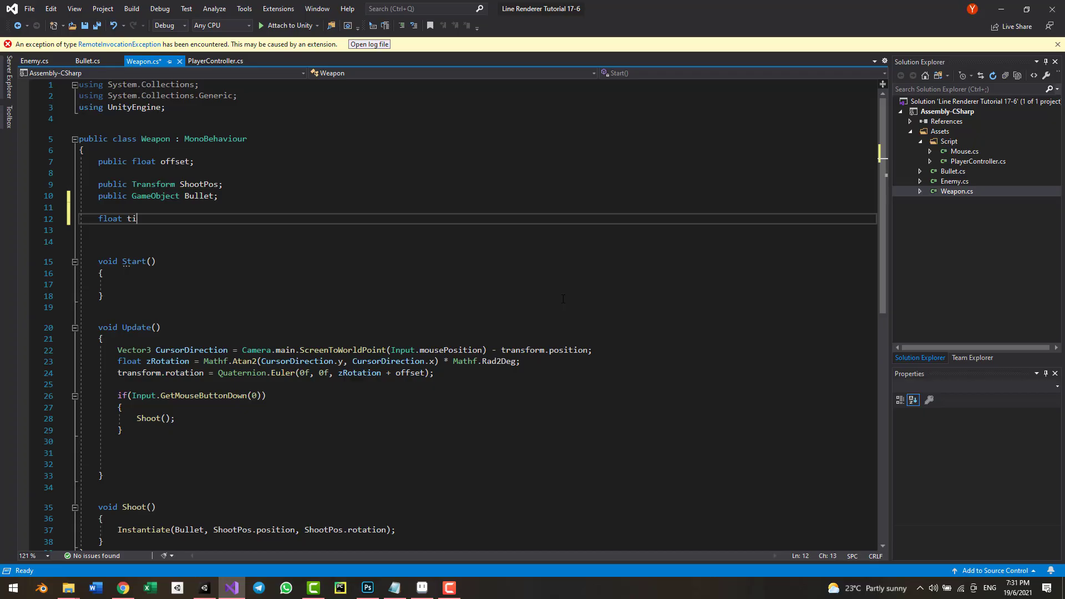
pyautogui.write('meBtwShots')
pyautogui.press('Return')
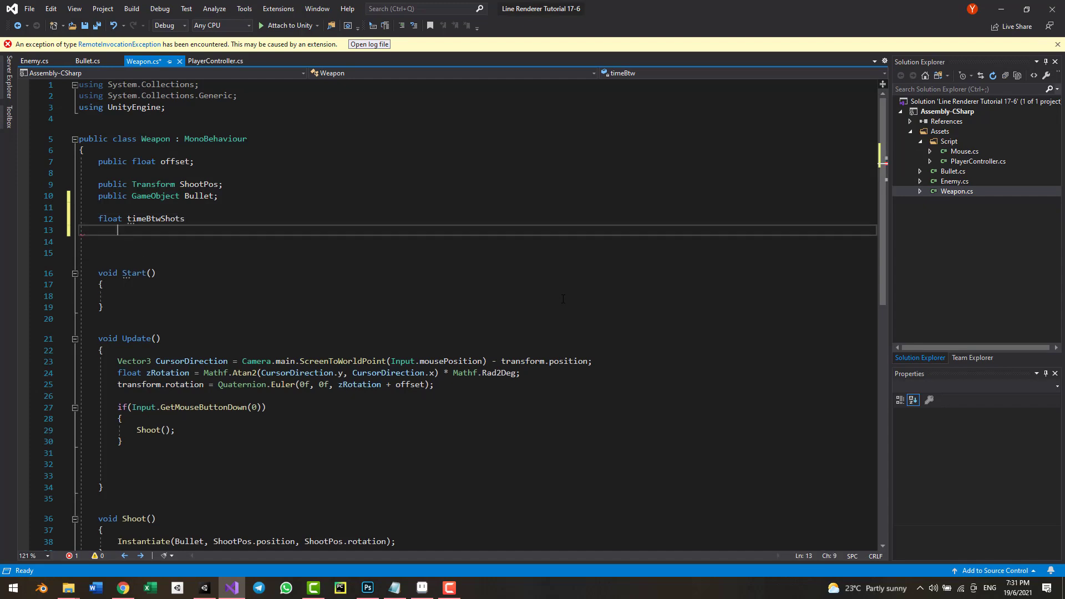
pyautogui.press('BackSpace')
pyautogui.write(';')
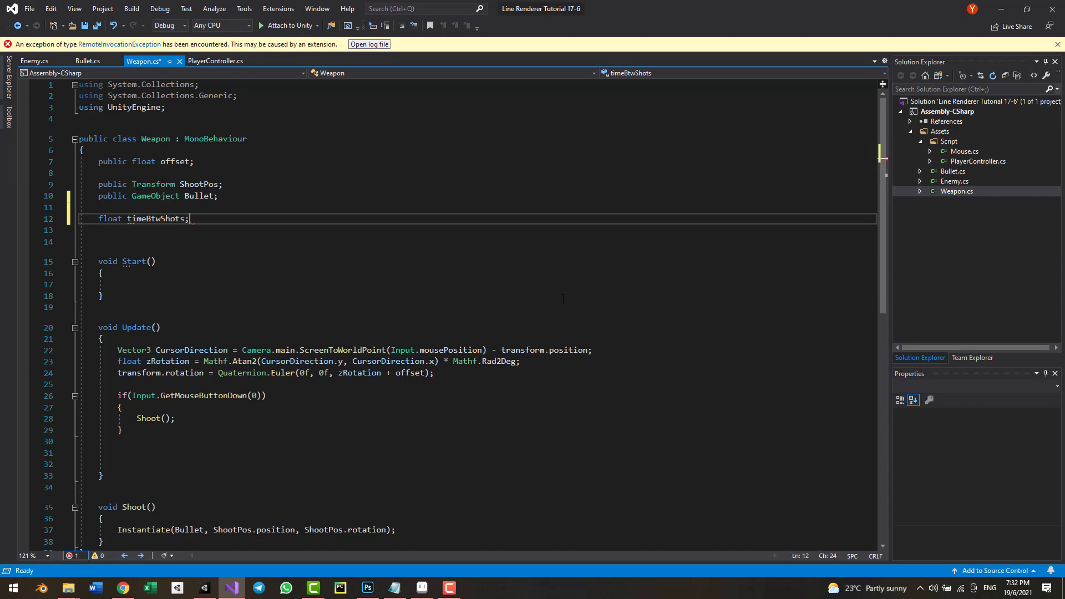
pyautogui.press('Return')
pyautogui.write('p')
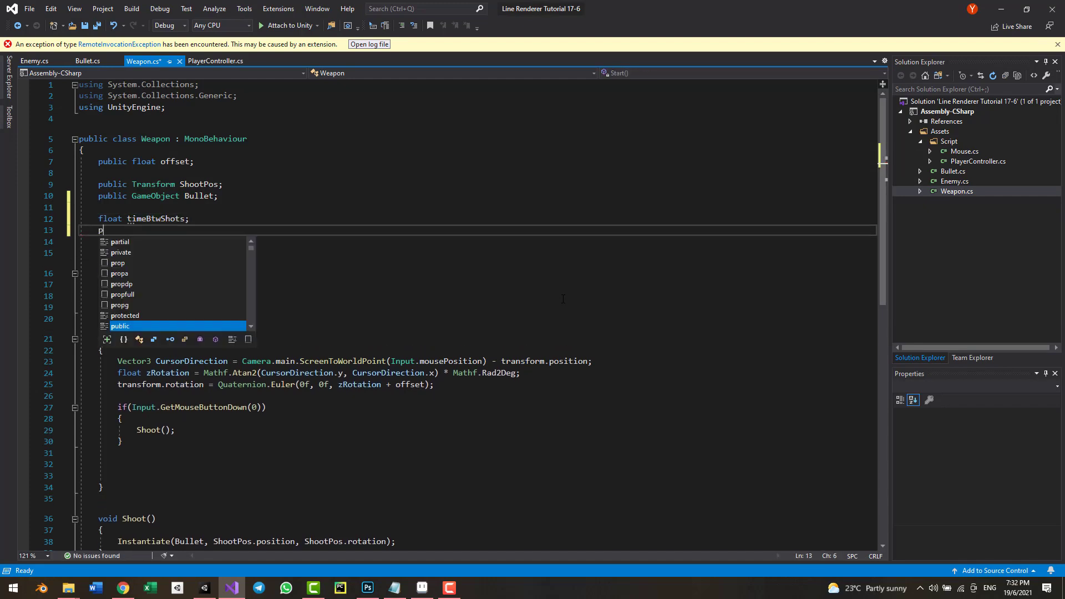
pyautogui.write('ublic float ')
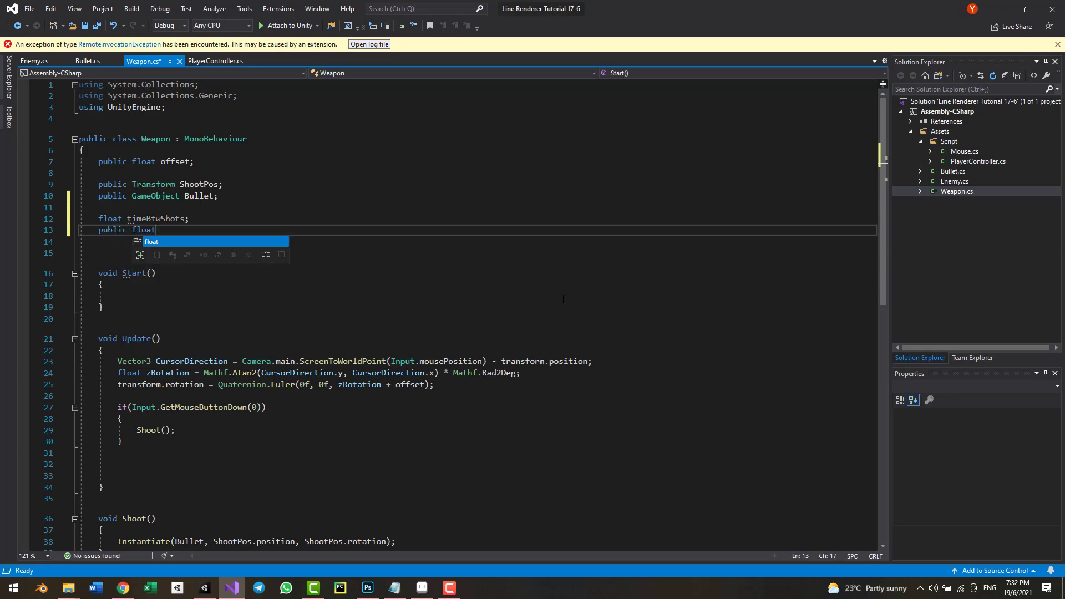
pyautogui.write('StartTimeBtwShots;')
# - Add "if(timeBtwShots <= 0)" with an empty braced body above the mouse button check in Update
pyautogui.scroll(-2, 333, 278)
pyautogui.click(140, 326)
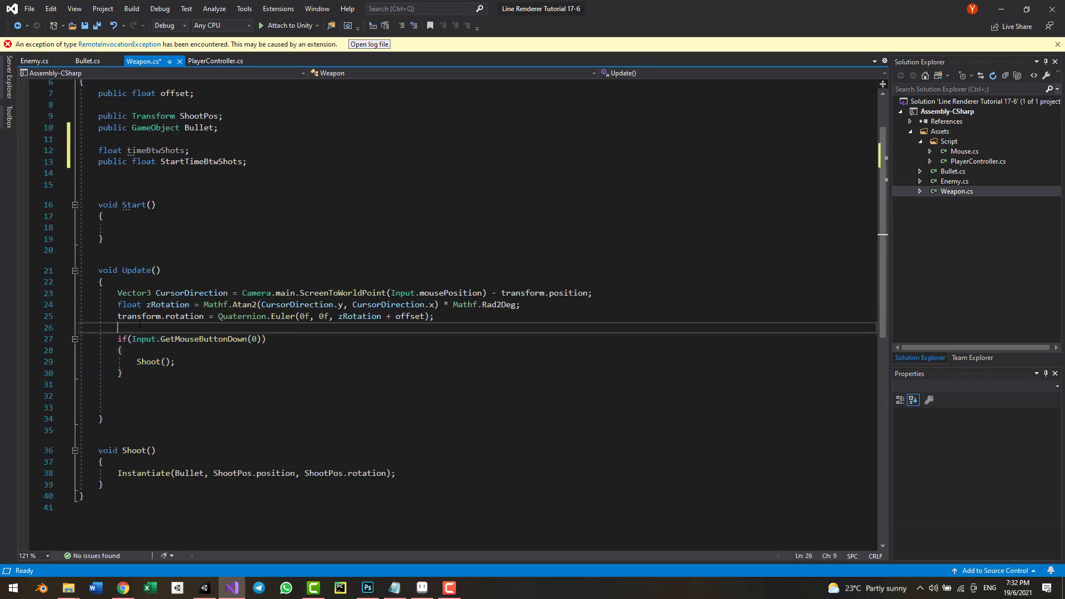
pyautogui.press('Return')
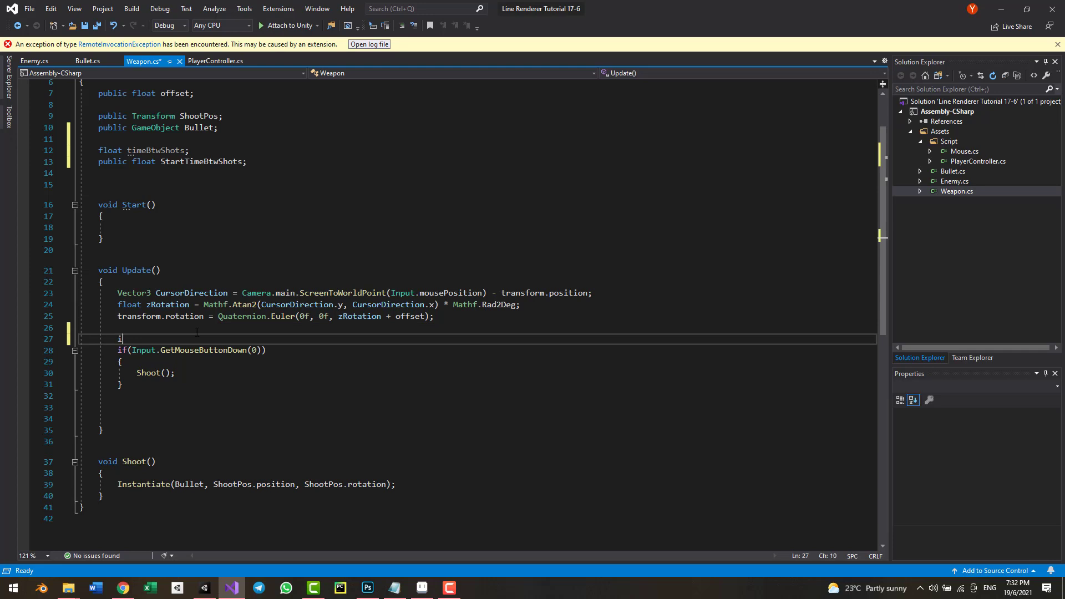
pyautogui.write('if(')
pyautogui.write('timeBtwShots <= 0')
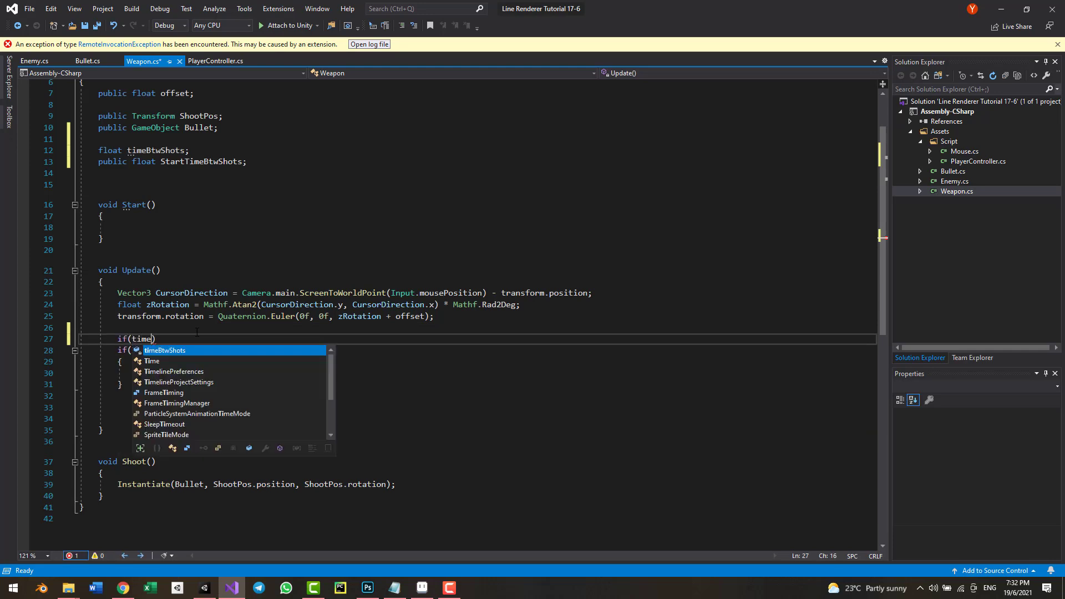
pyautogui.write(')')
pyautogui.press('Return')
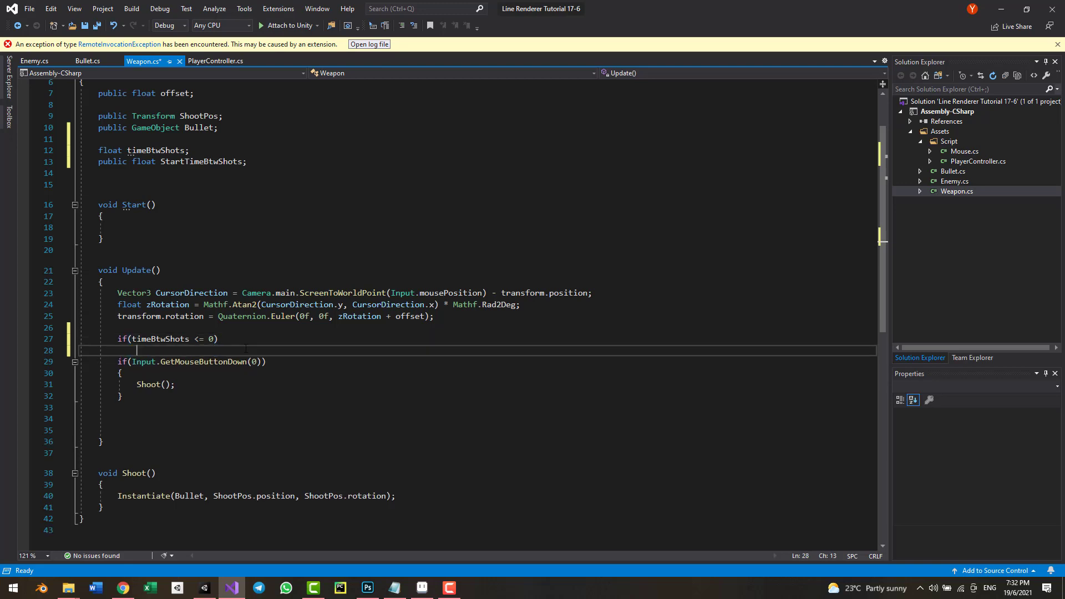
pyautogui.write('{')
pyautogui.press('Return')
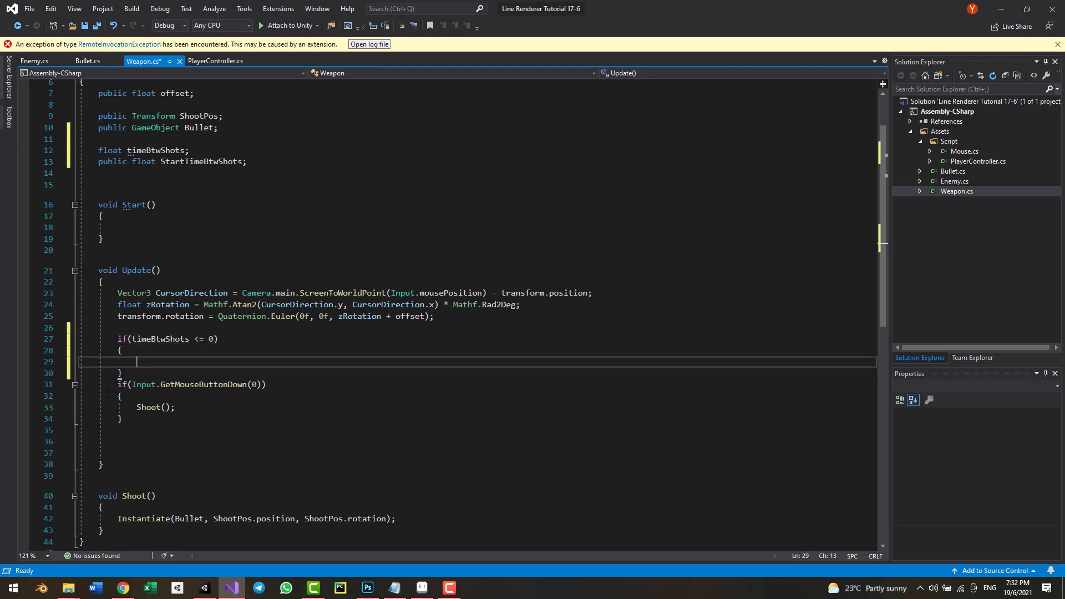
# - Move the GetMouseButtonDown block inside the timeBtwShots condition, indent it one level and remove the blank line below it
pyautogui.moveTo(118, 384); pyautogui.dragTo(123, 419)
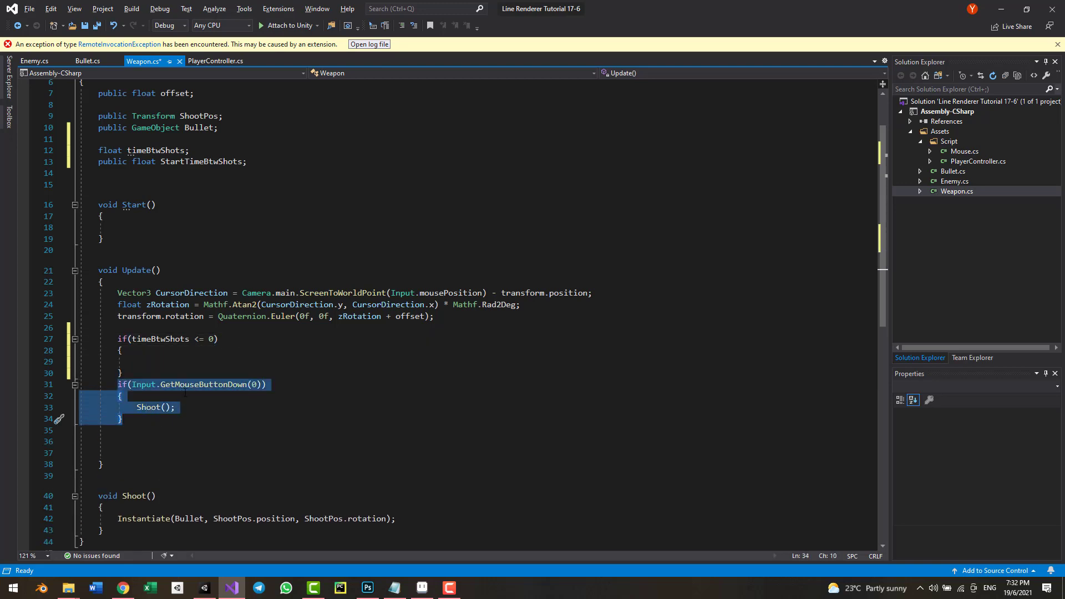
pyautogui.hotkey('alt', 'Up')
pyautogui.hotkey('alt', 'Up')
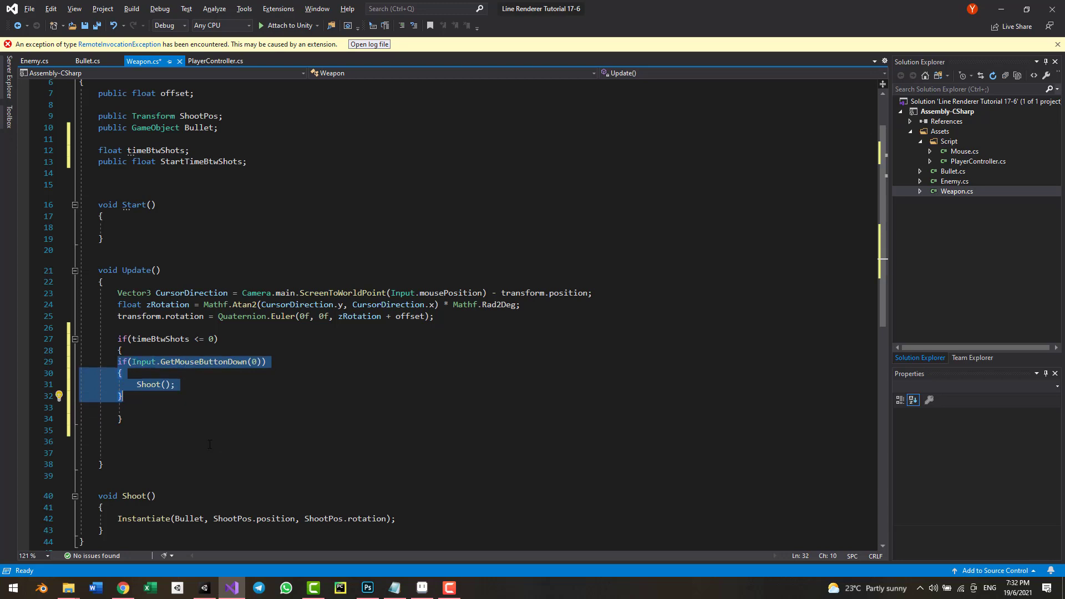
pyautogui.press('Tab')
pyautogui.press('Down')
pyautogui.press('Down')
pyautogui.press('Up')
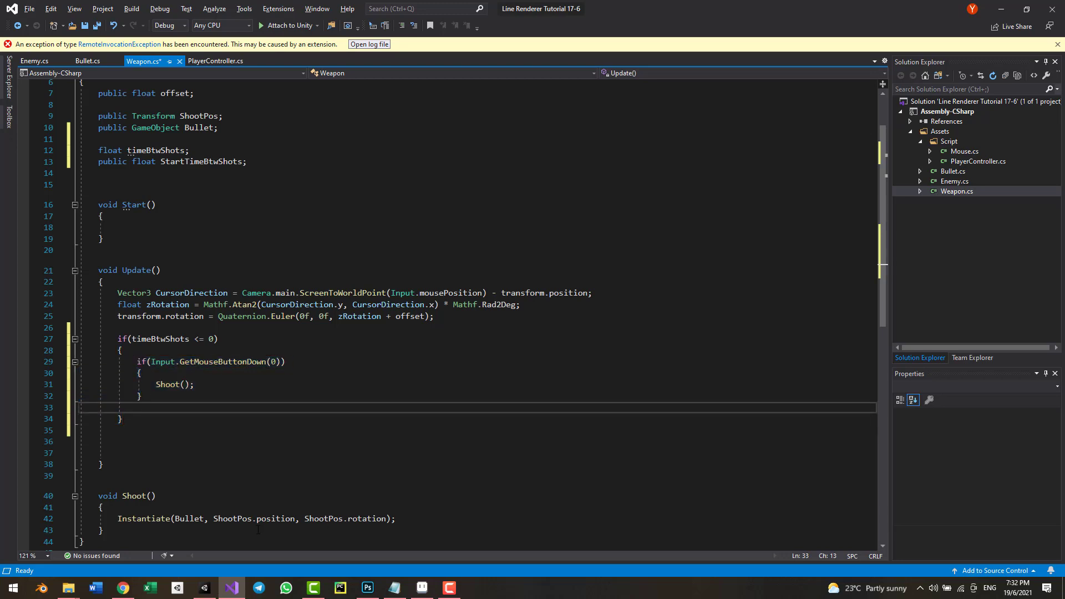
pyautogui.press('BackSpace')
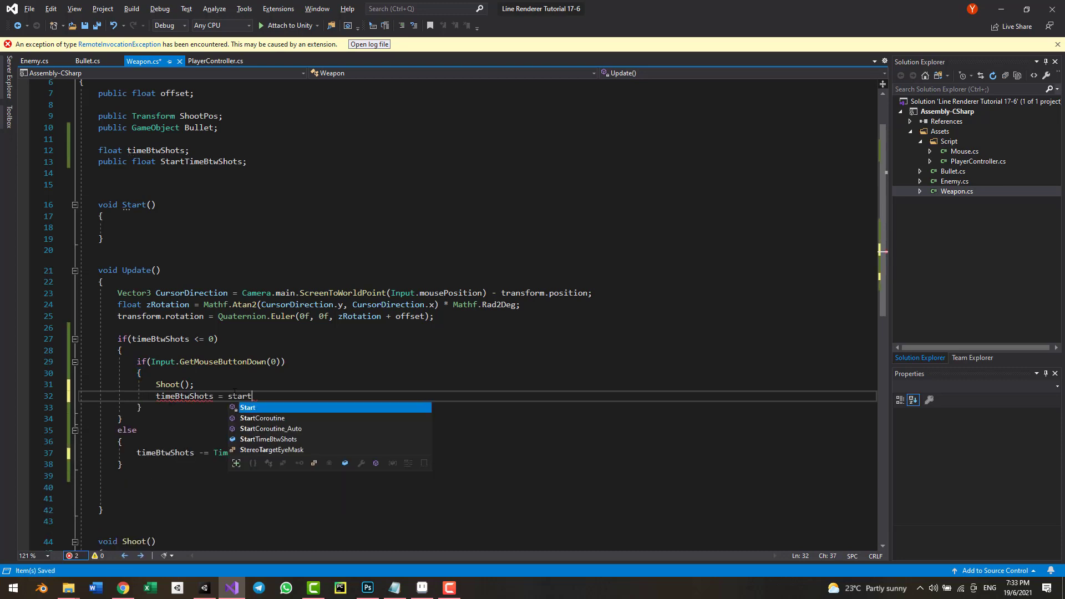
# - Complete the line after Shoot() as "timeBtwShots = StartTimeBtwShots;" and save Weapon.cs
pyautogui.press('Down')
pyautogui.press('Down')
pyautogui.press('Down')
pyautogui.press('Tab')
pyautogui.write(';')
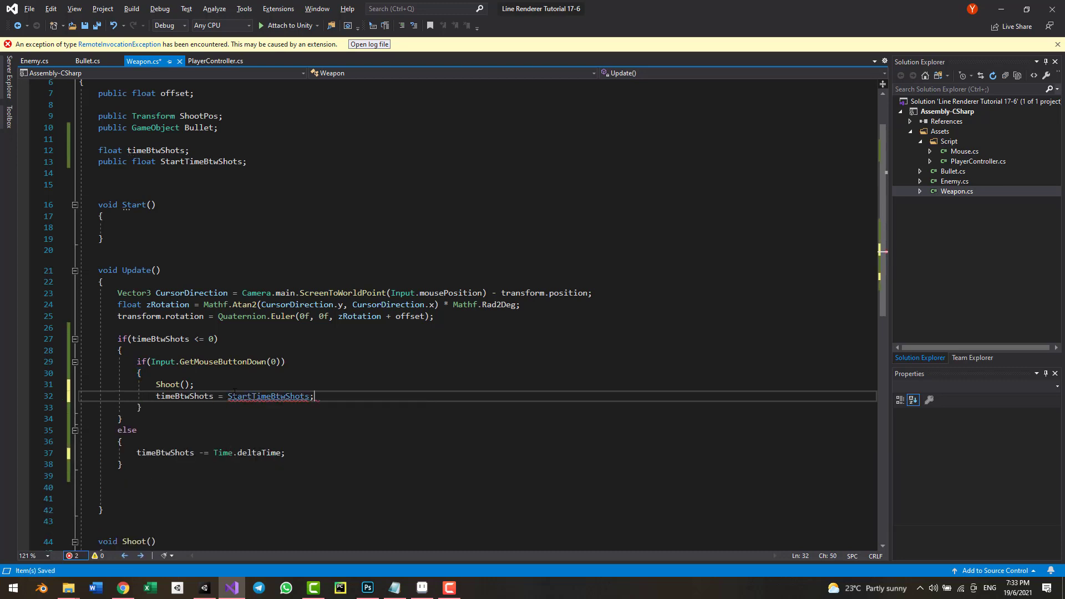
pyautogui.hotkey('ctrl', 's')
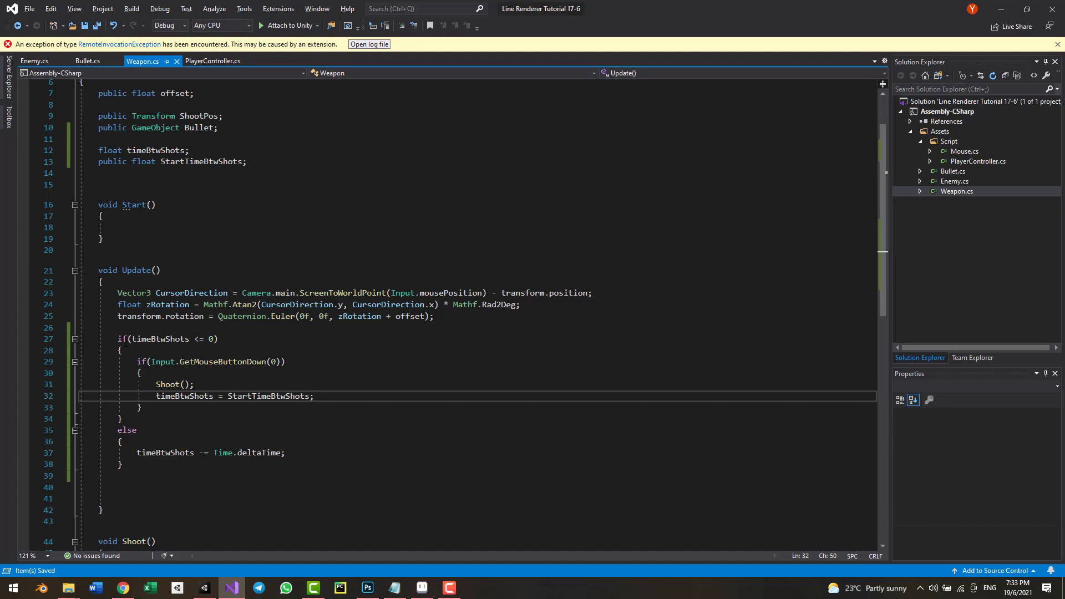
# - Switch to Unity and set Start Time Btw Shots to 0.3 in the Ak47's Weapon script
pyautogui.hotkey('alt', 'Tab')
pyautogui.click(963, 331)
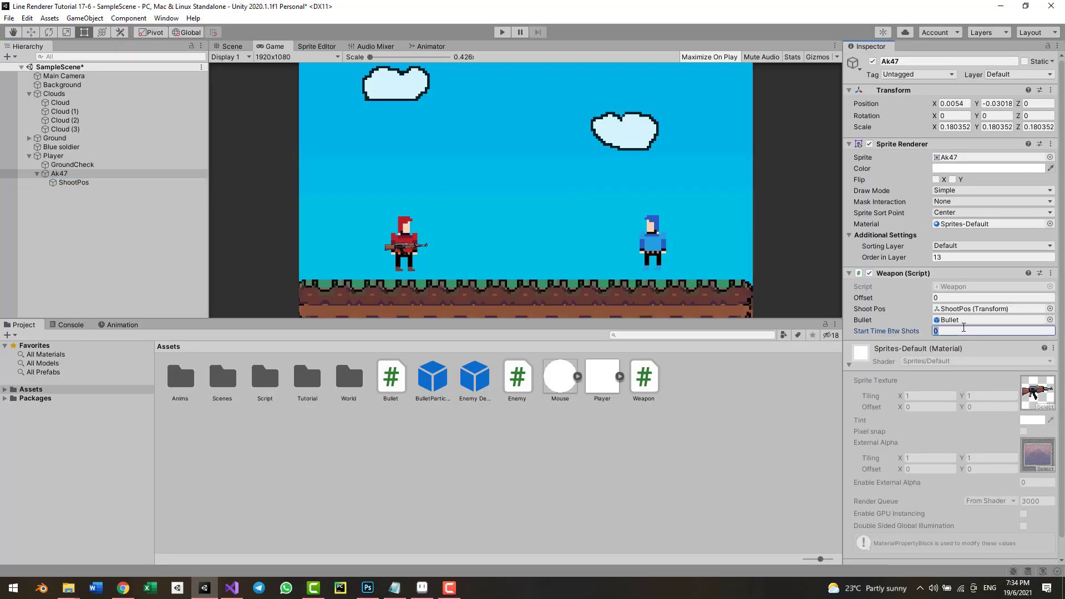
pyautogui.write('0.3')
# - Play-test the delay between shots by firing repeatedly toward the blue soldier, and stop playing
pyautogui.click(503, 34)
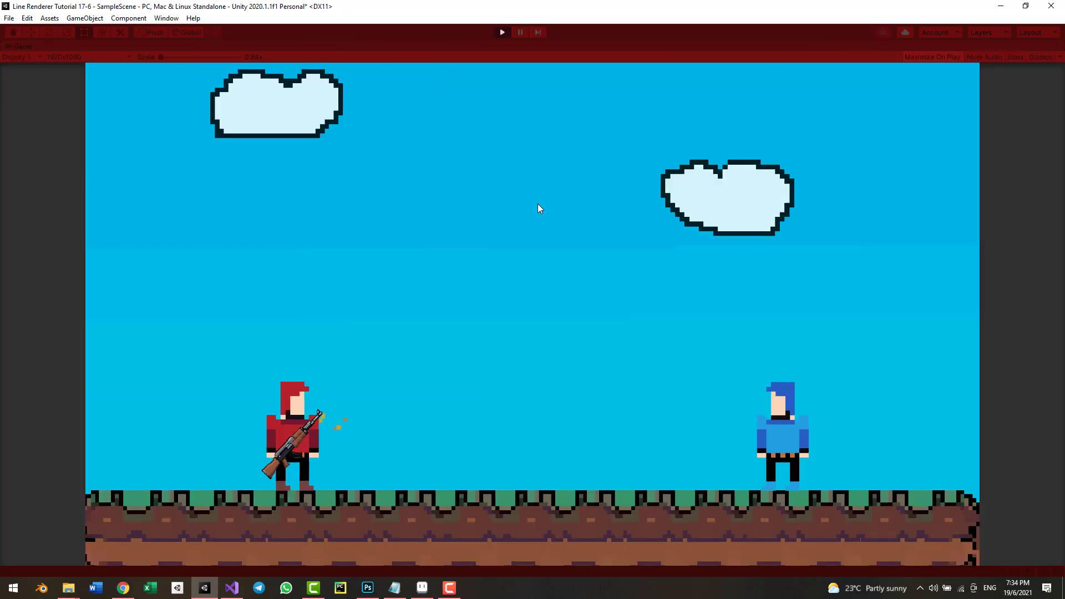
pyautogui.moveTo(539, 210); pyautogui.dragTo(622, 369)
pyautogui.click(592, 345)
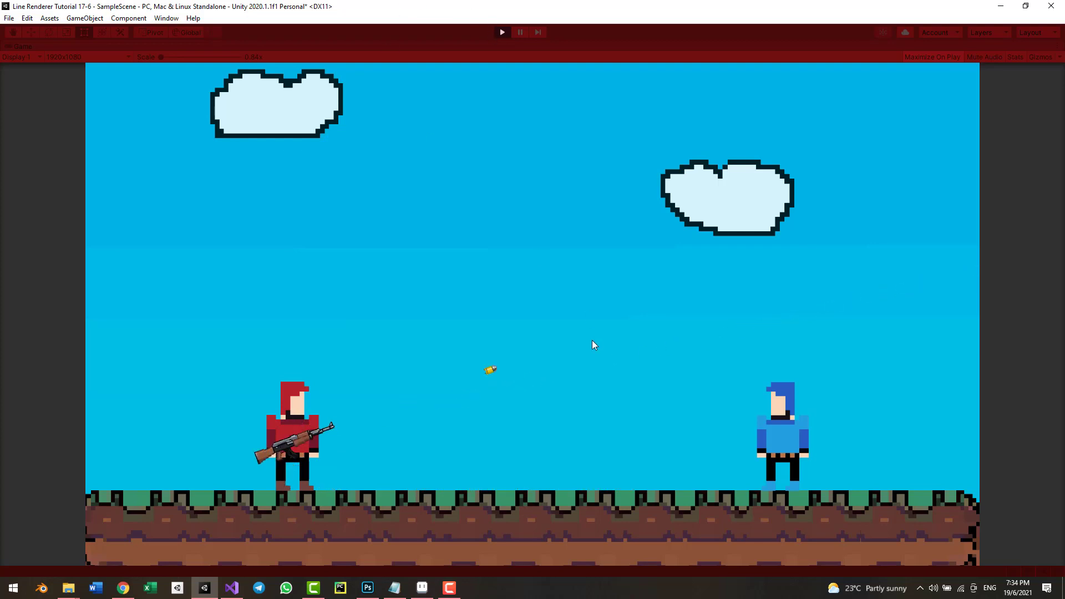
pyautogui.click(694, 396)
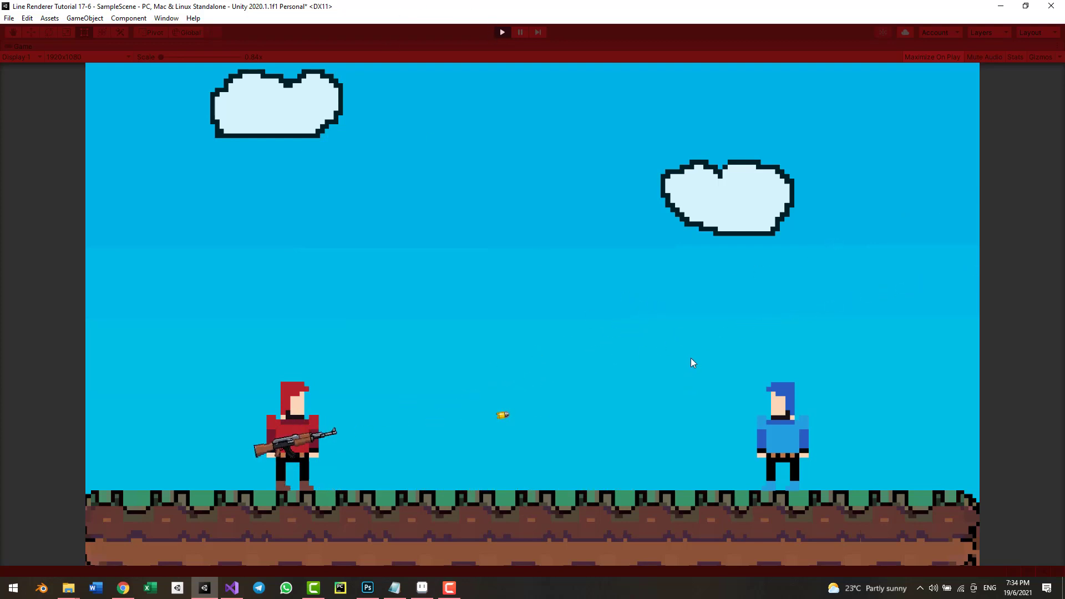
pyautogui.click(730, 466)
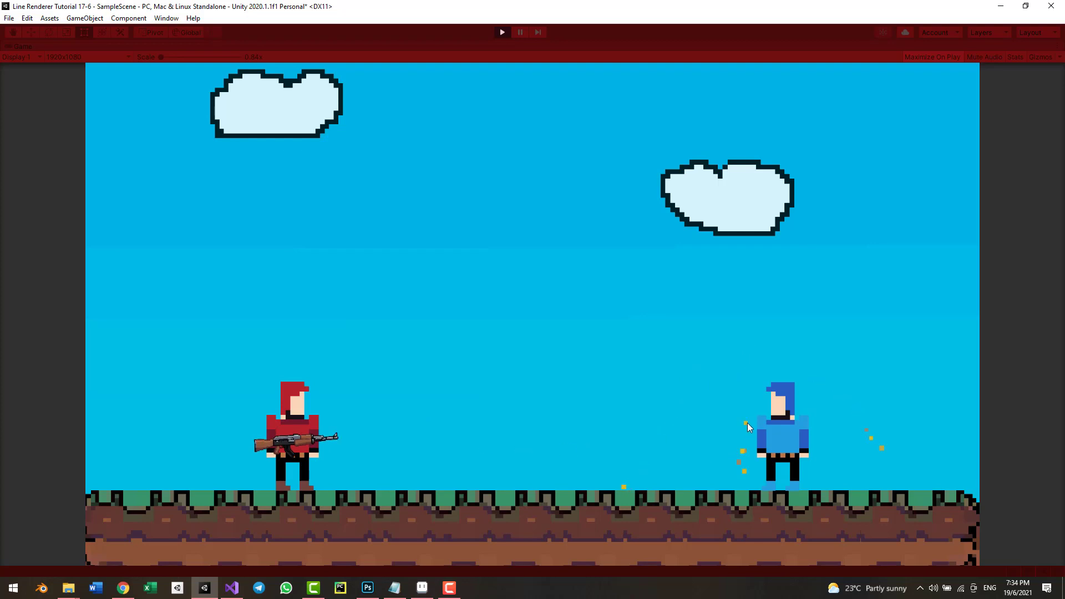
pyautogui.click(746, 429)
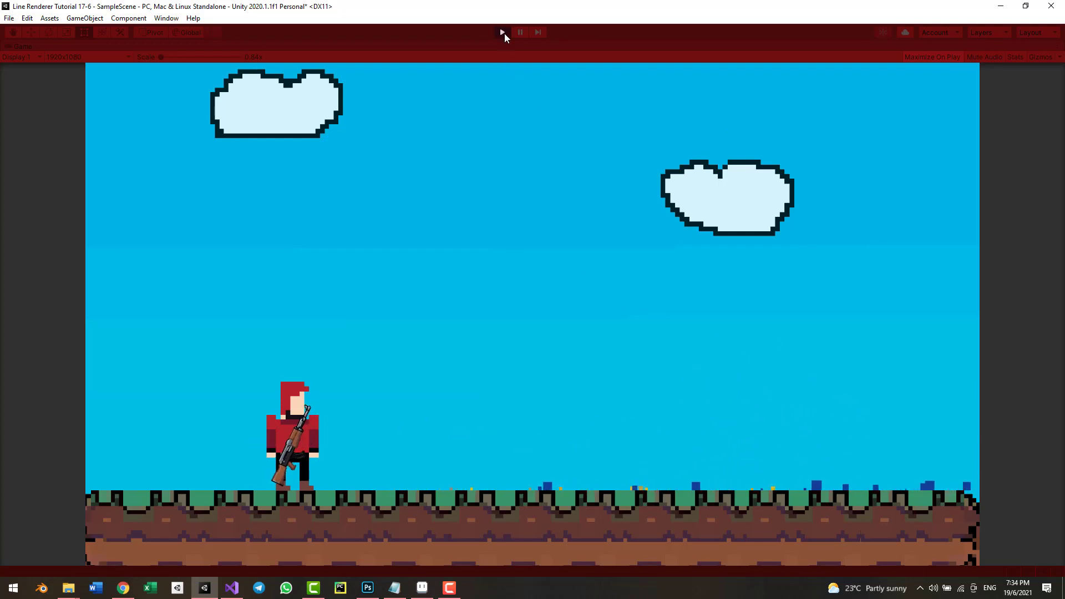
pyautogui.click(502, 32)
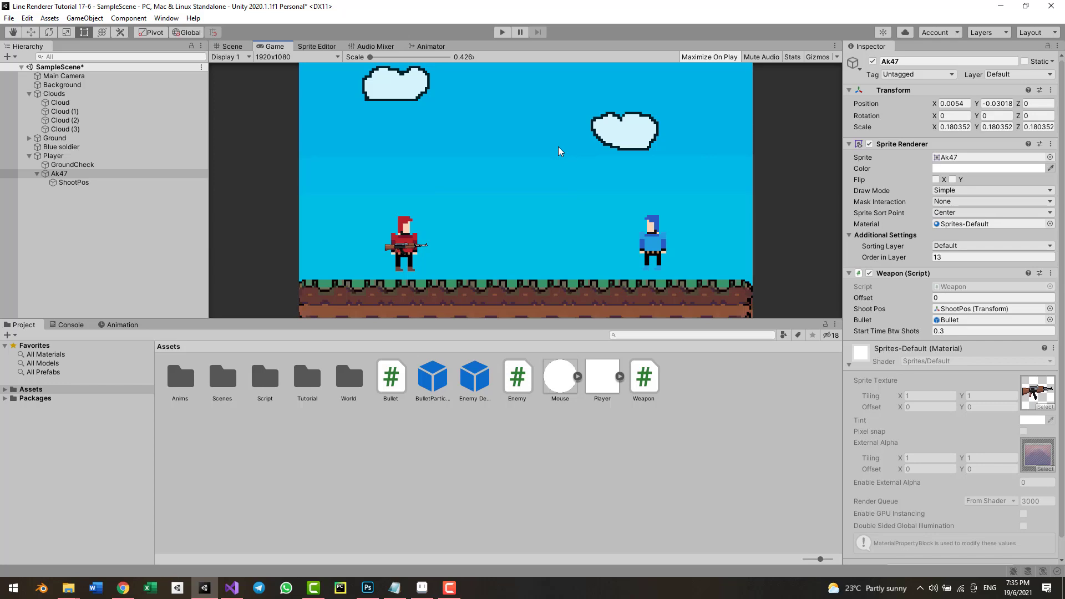
# - Switch to Visual Studio and add an "if(Health <= 40)" block containing the comment //Bleed below the damage subtraction in Enemy.cs's TakeDamage
pyautogui.hotkey('alt', 'Tab')
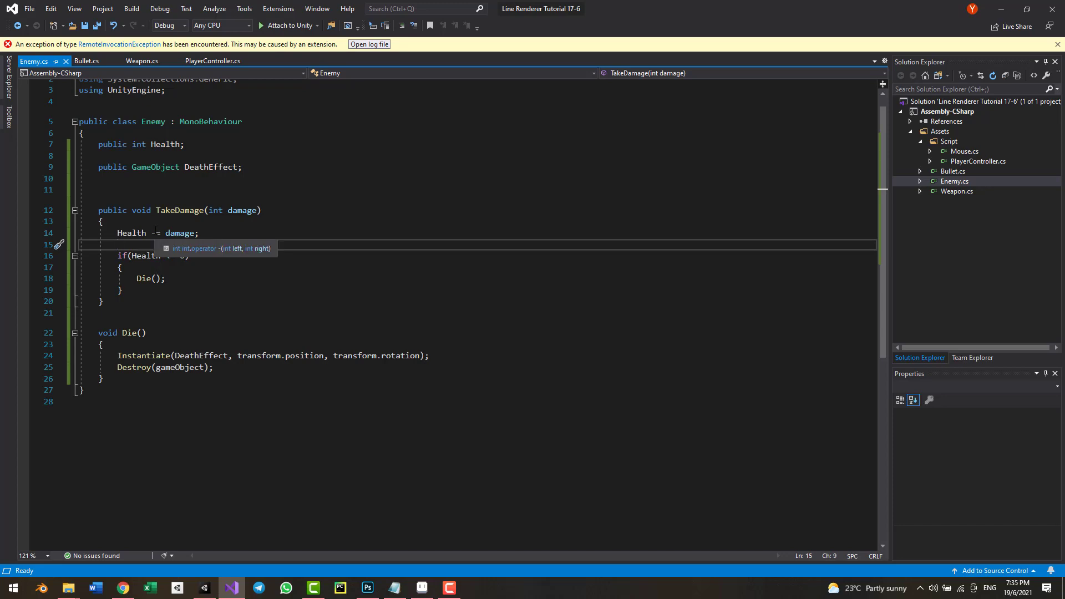
pyautogui.write('if')
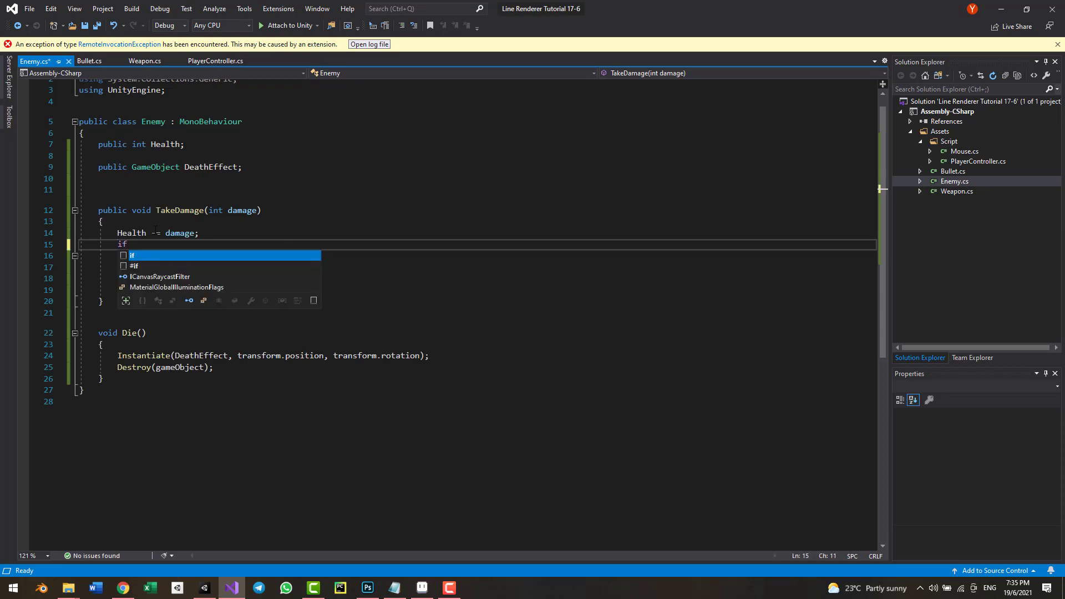
pyautogui.write('(health')
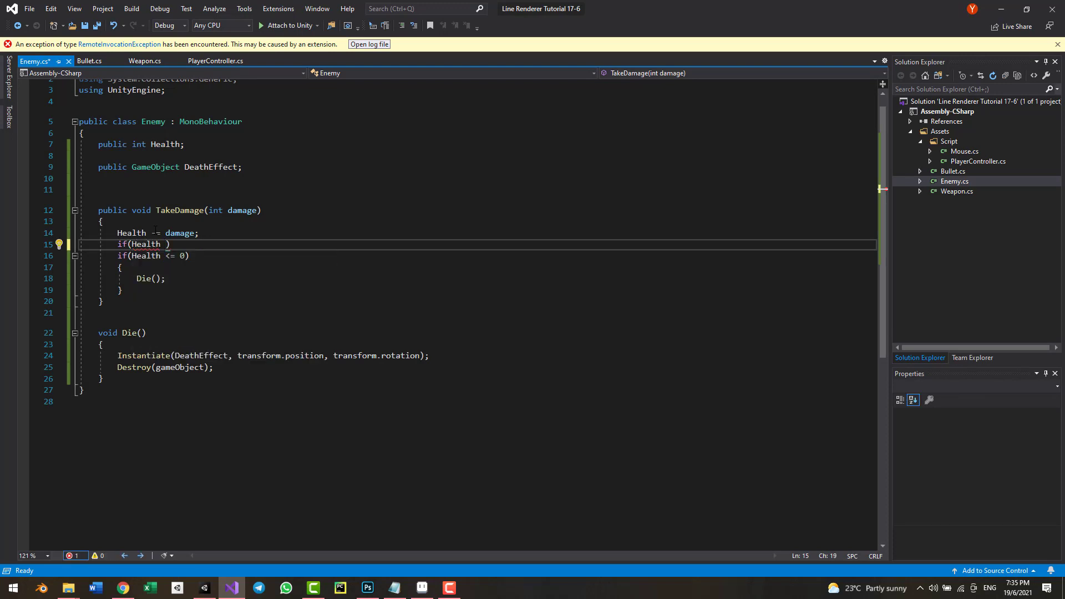
pyautogui.write('<= 40)')
pyautogui.press('Return')
pyautogui.write('{')
pyautogui.press('Return')
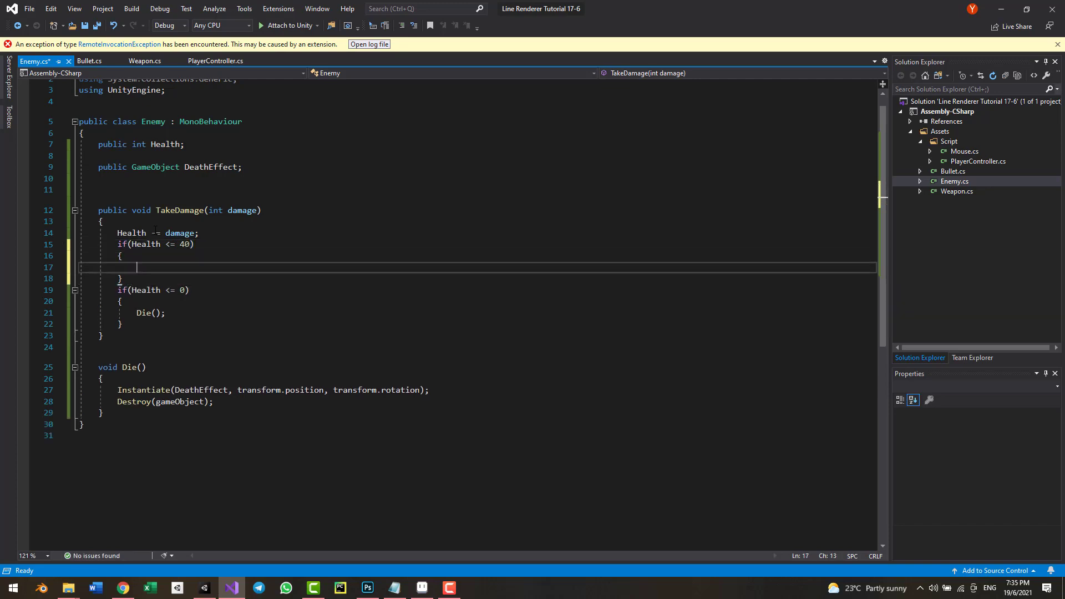
pyautogui.press('Return')
pyautogui.scroll(1, 155, 229)
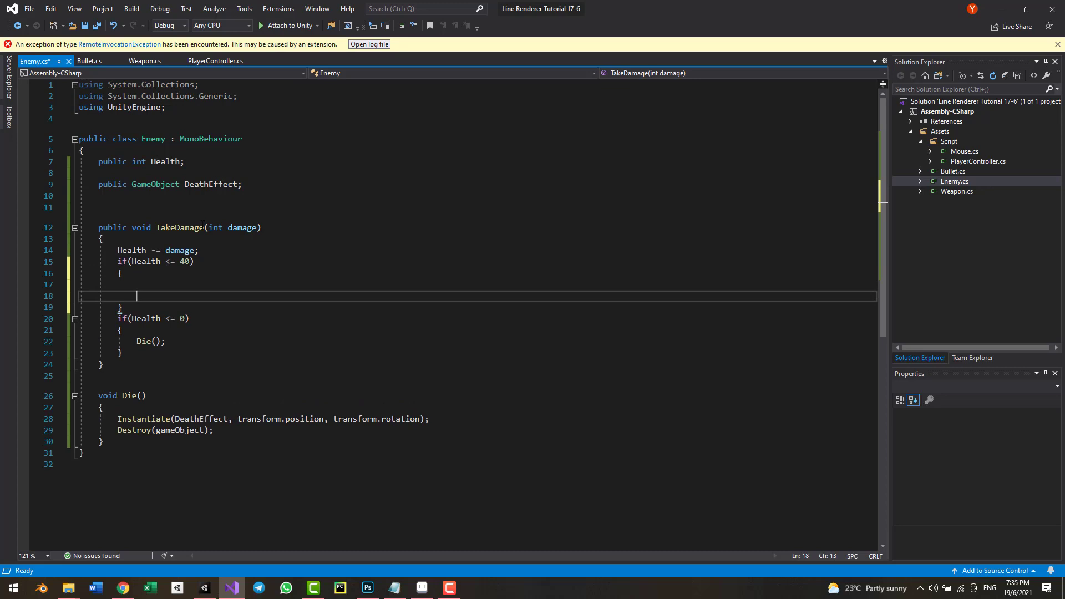
pyautogui.write('//Bleed')
# - Declare "public SpriteRenderer rend;" below the DeathEffect field in the Enemy class
pyautogui.click(207, 206)
pyautogui.hotkey('ctrl', 'Return')
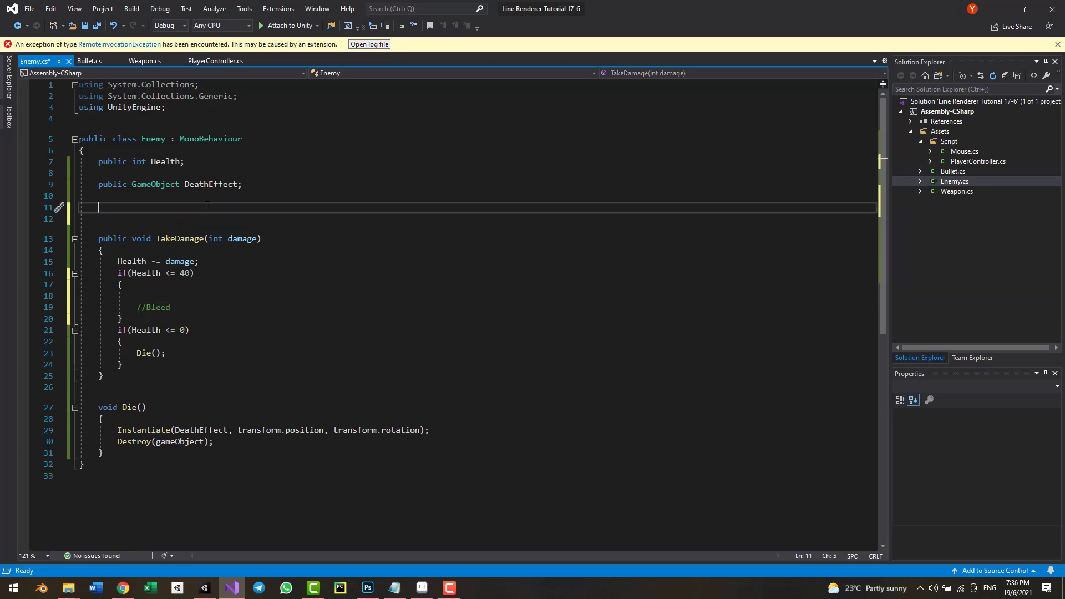
pyautogui.write('public spr')
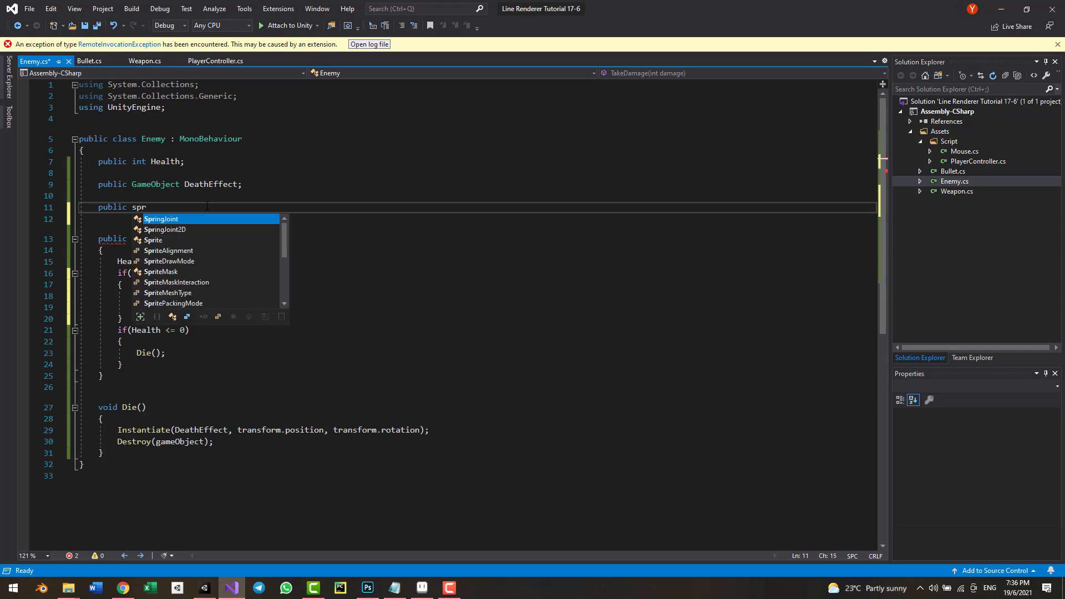
pyautogui.write('iteR')
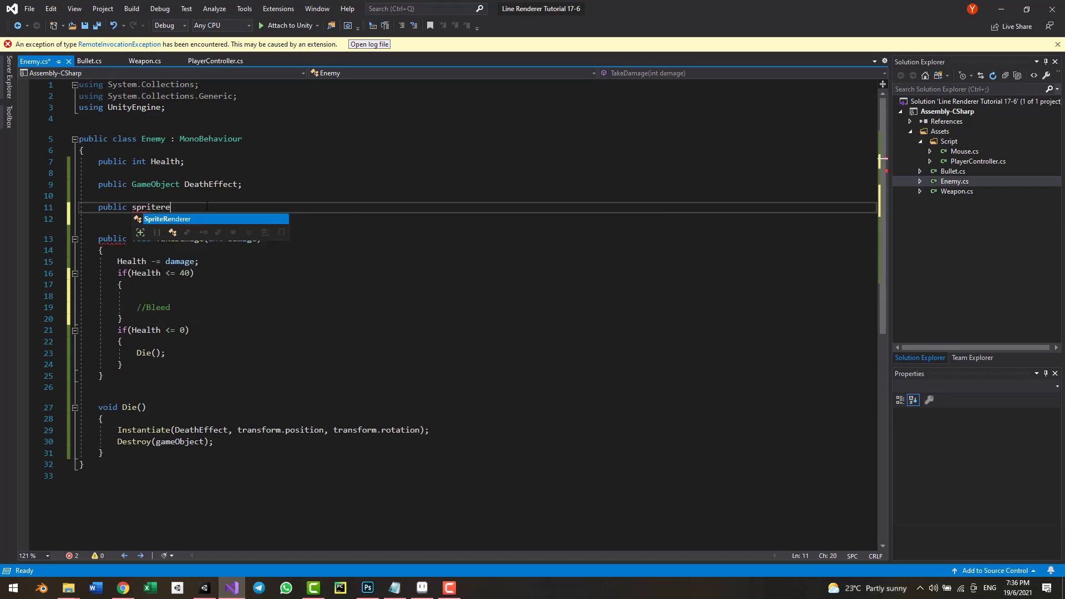
pyautogui.press('Tab')
pyautogui.write('rend;')
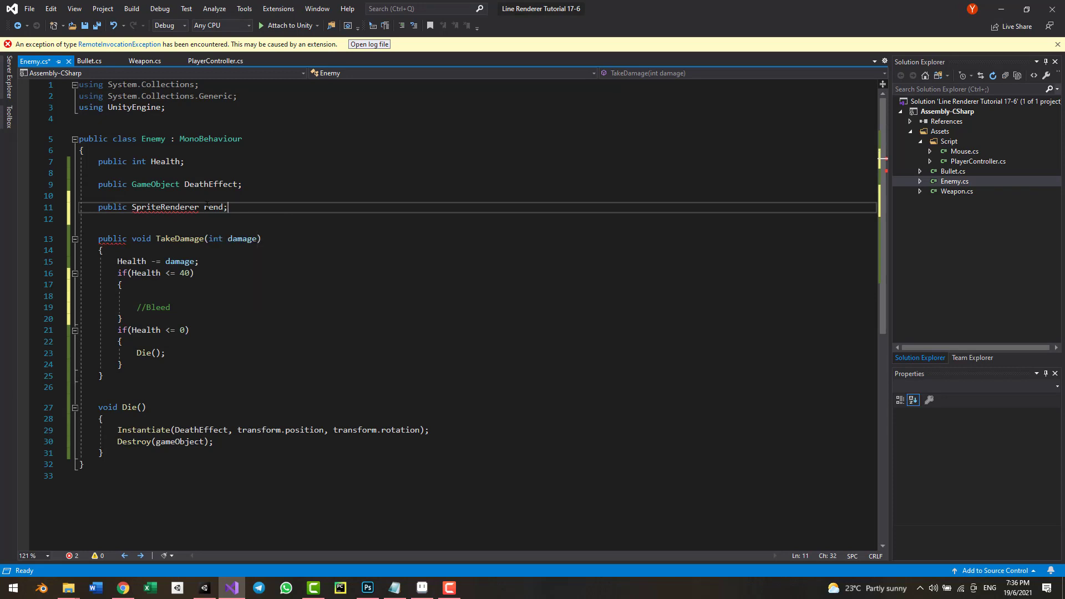
# - Declare "public Sprite CharacterHurt;" on the line below the rend field
pyautogui.press('Return')
pyautogui.write('p')
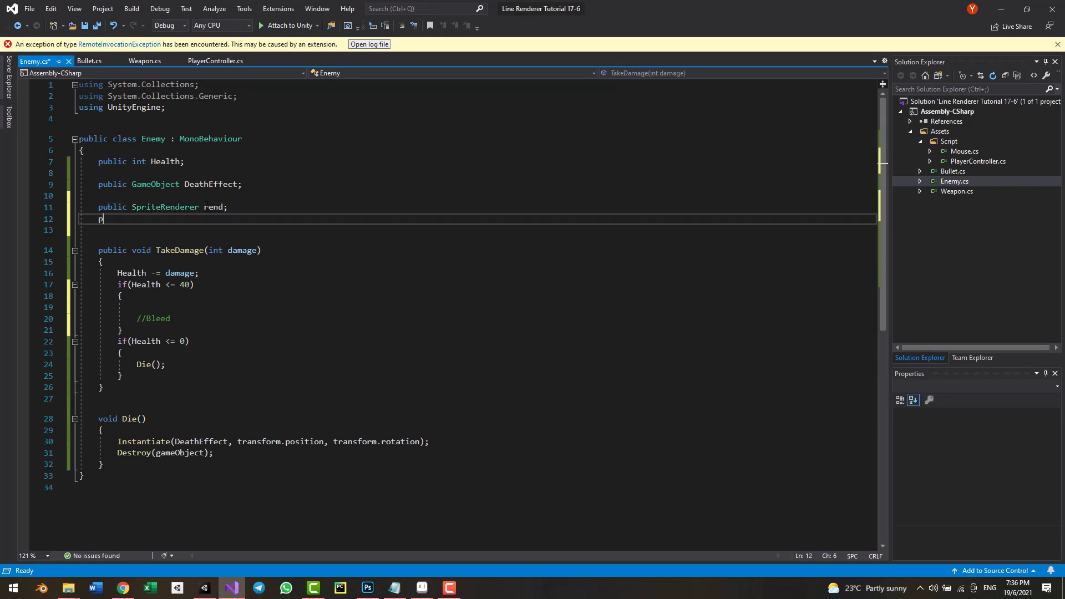
pyautogui.write('ublicv s')
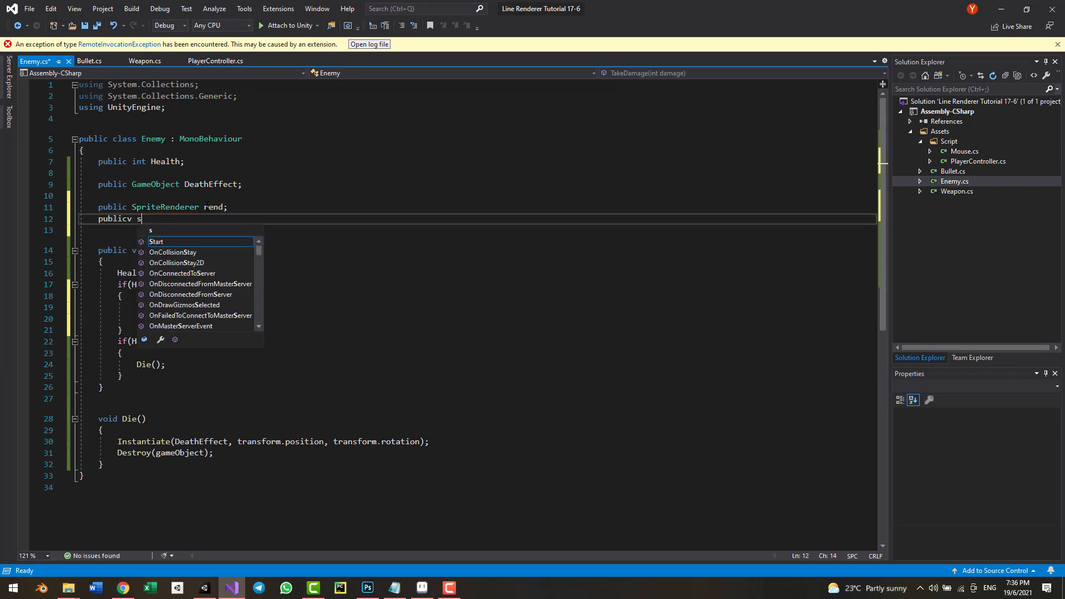
pyautogui.press('BackSpace')
pyautogui.press('BackSpace')
pyautogui.press('BackSpace')
pyautogui.write('sprite ')
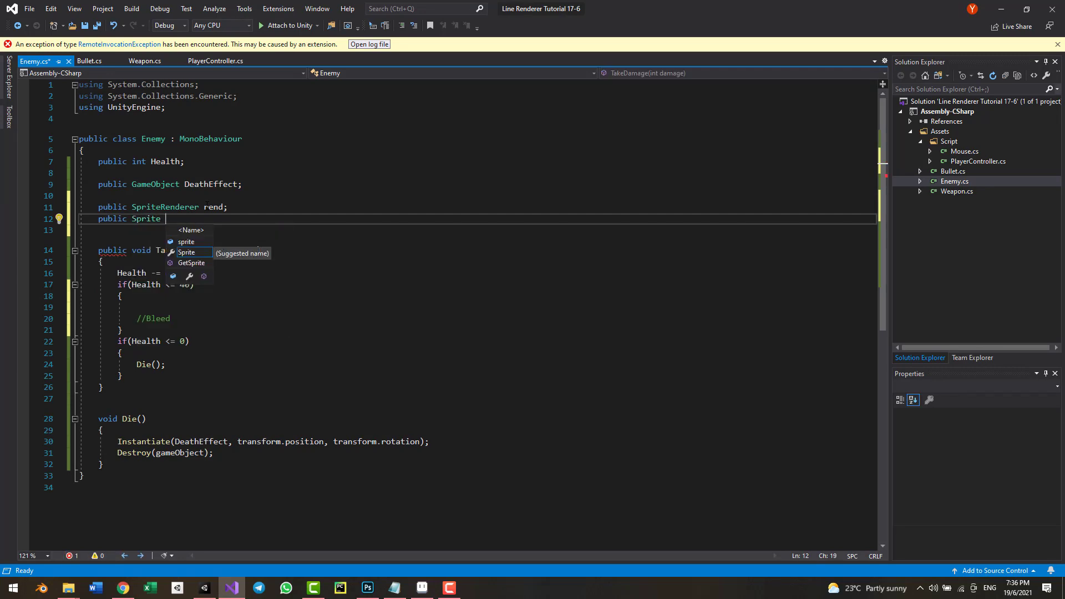
pyautogui.write('Character')
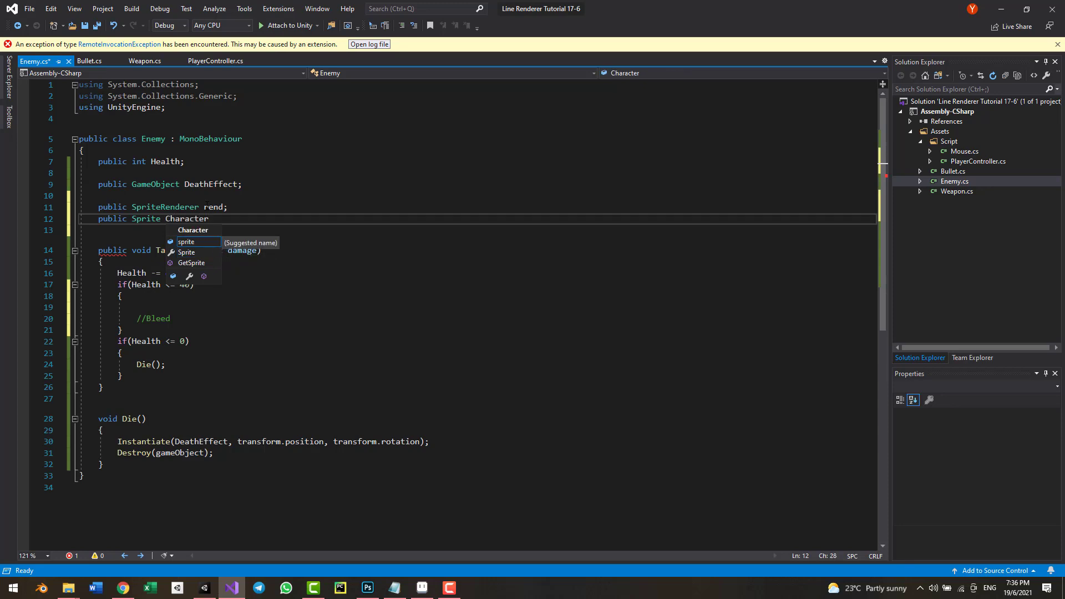
pyautogui.write('Hurt;')
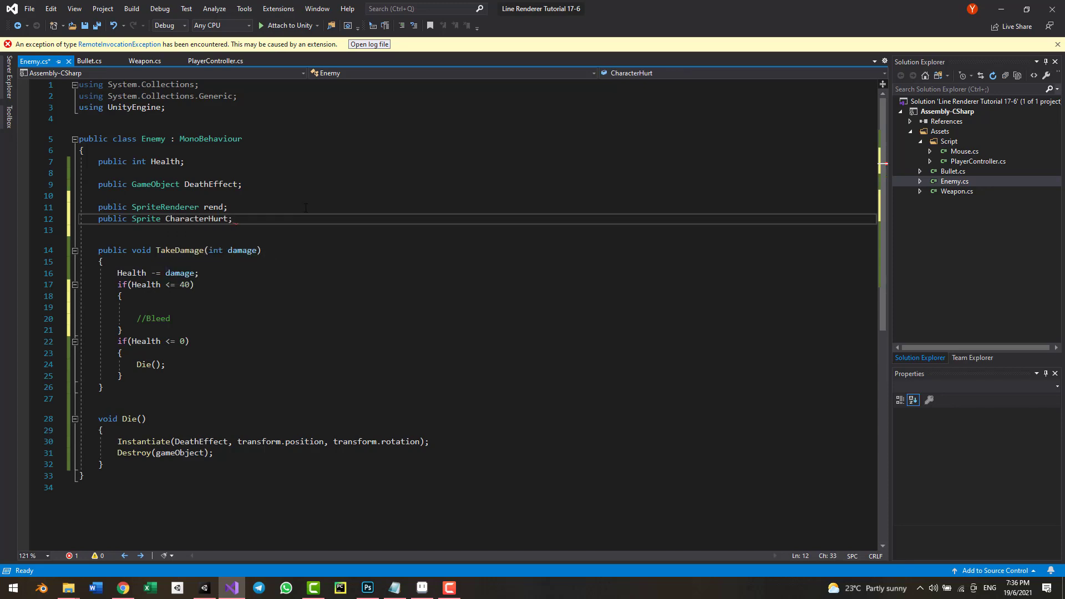
# - Add "rend.sprite = CharacterHurt;" above the //Bleed comment in the Health <= 40 block and save Enemy.cs
pyautogui.click(139, 307)
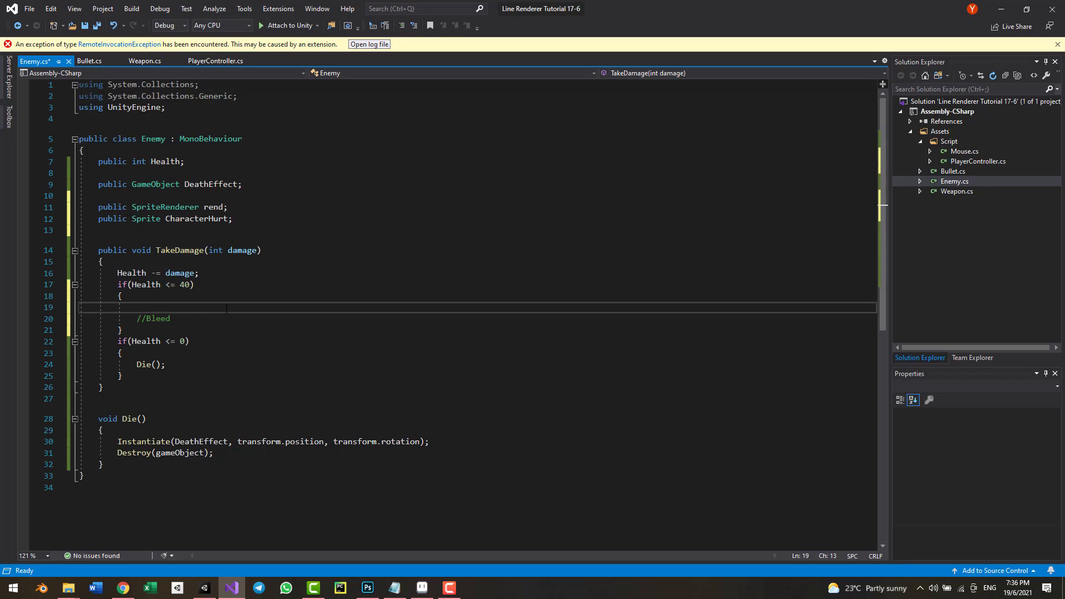
pyautogui.write('re')
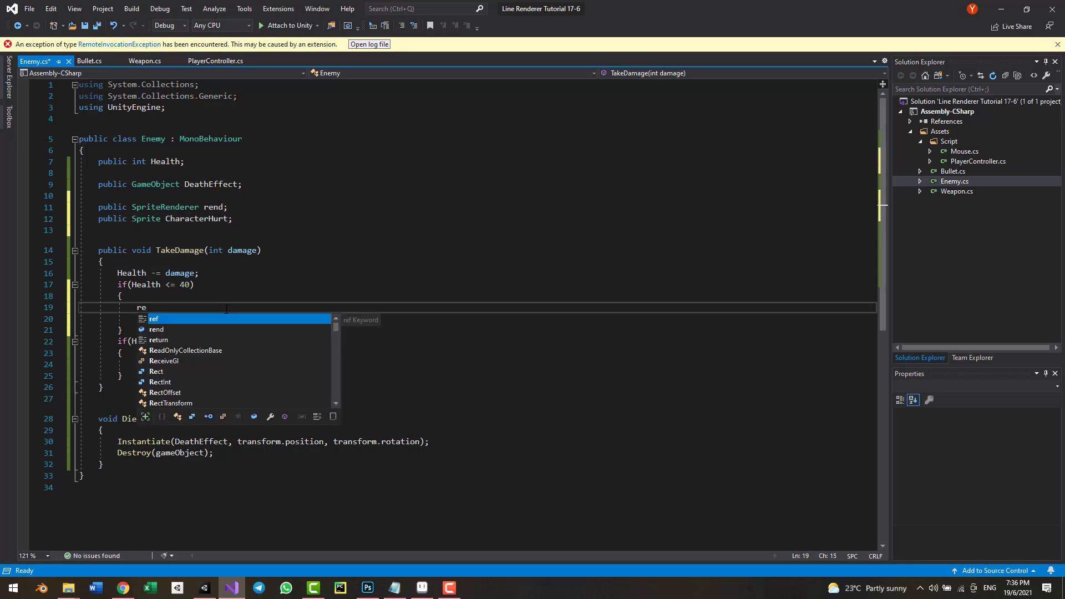
pyautogui.write('nd.s')
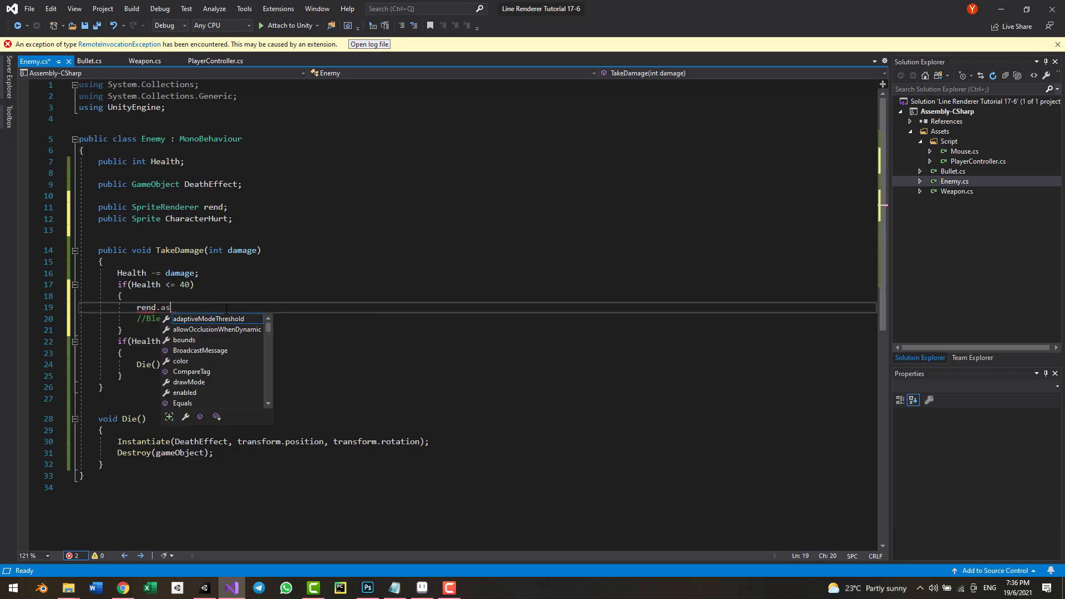
pyautogui.press('Down')
pyautogui.press('Down')
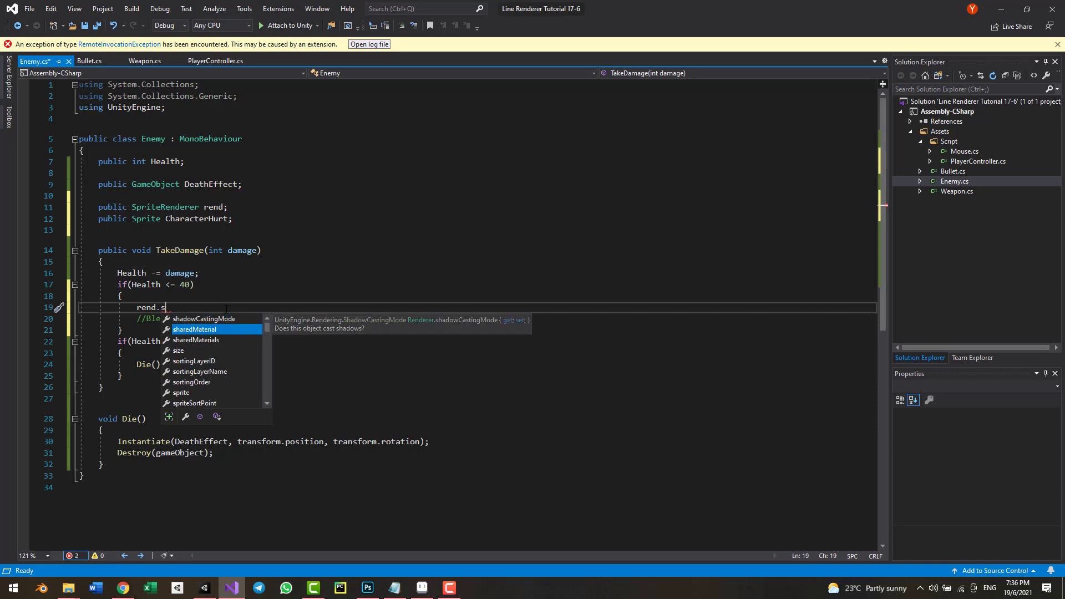
pyautogui.write('pri')
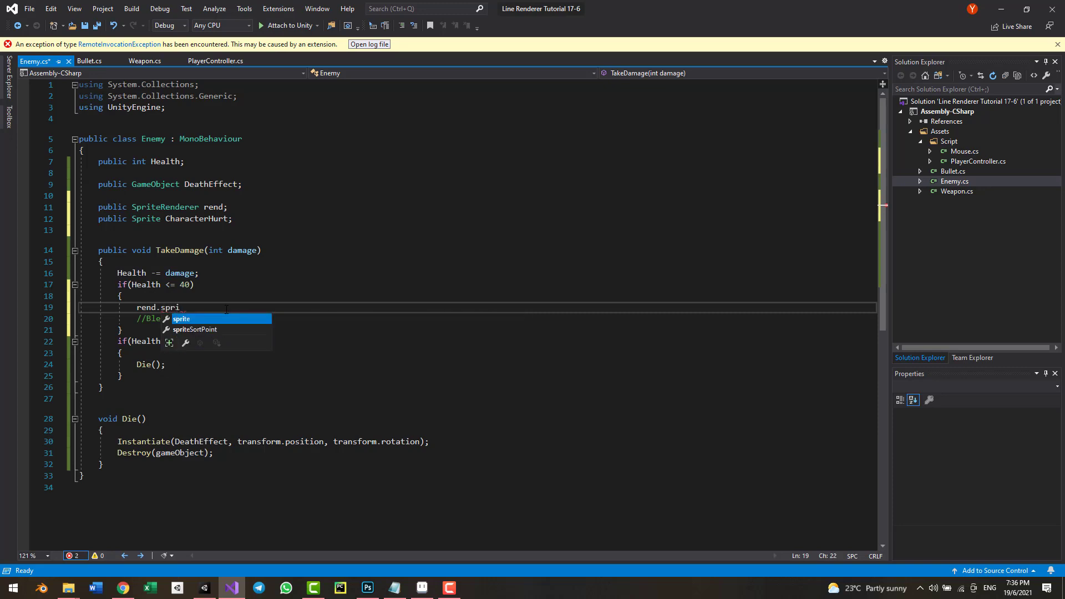
pyautogui.press('Tab')
pyautogui.write('= ')
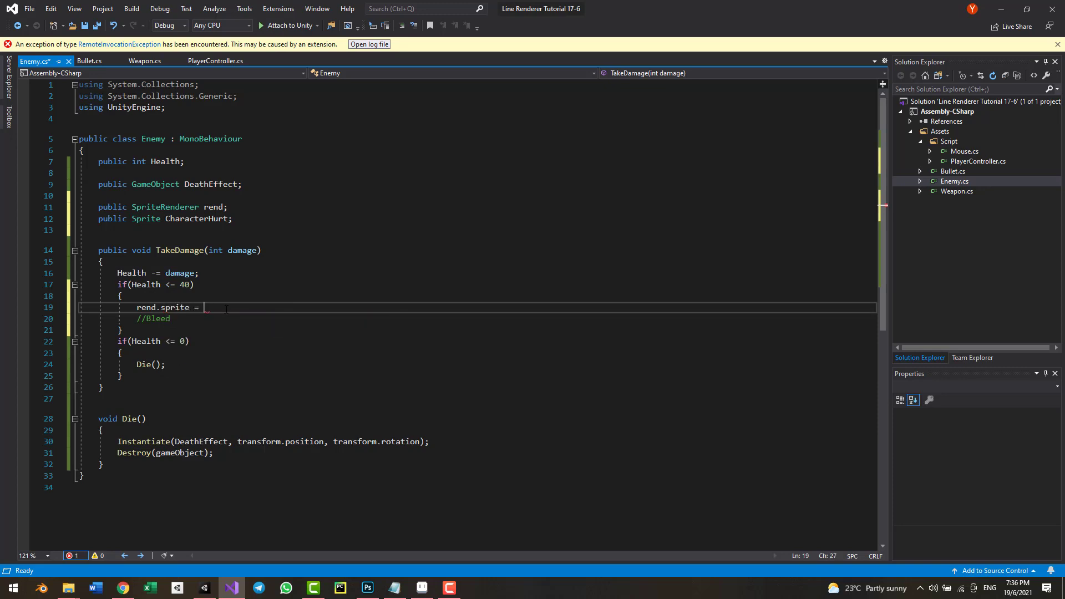
pyautogui.write('ch')
pyautogui.press('BackSpace')
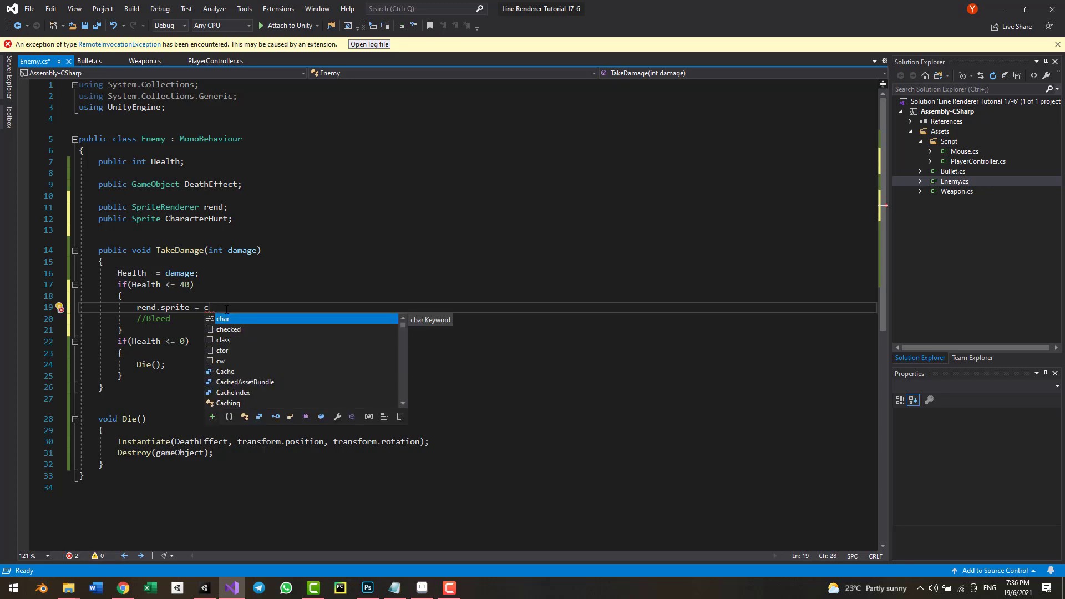
pyautogui.write('harac')
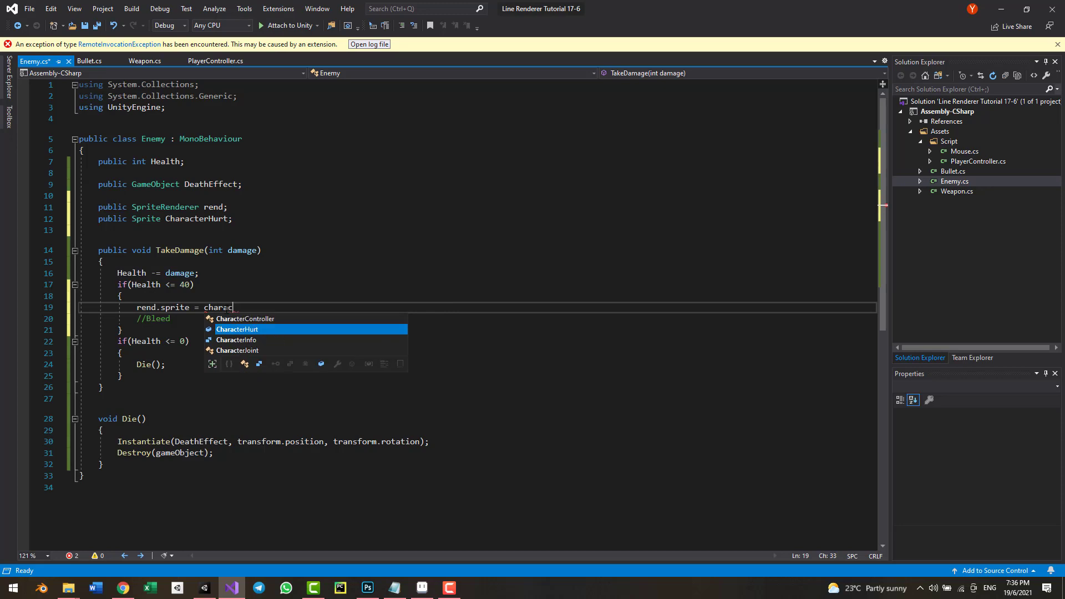
pyautogui.write('terHurt;')
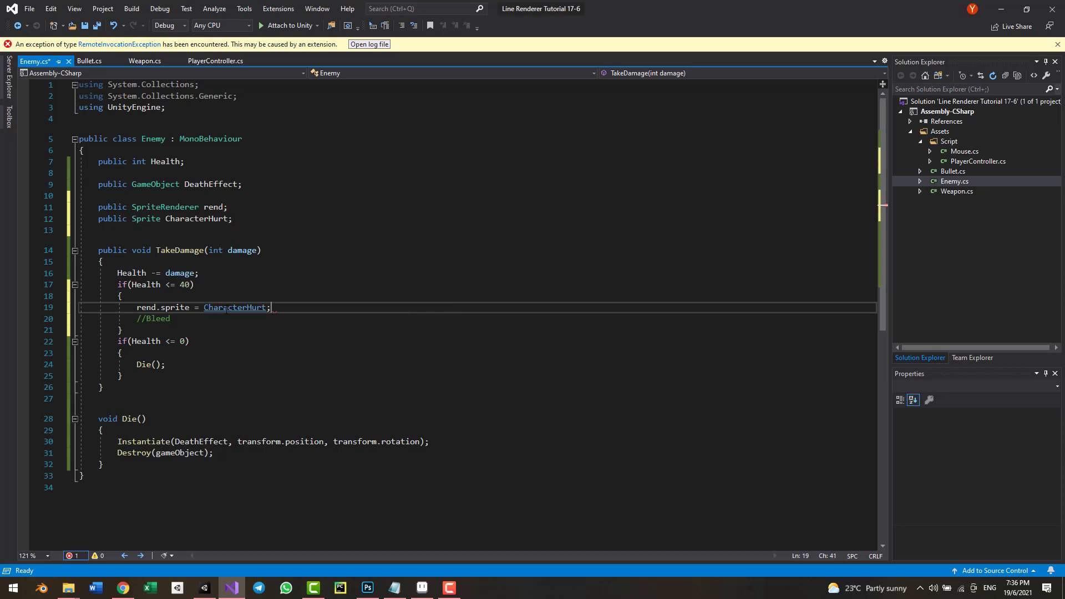
pyautogui.hotkey('ctrl', 's')
# - Remove the //Bleed comment and its line from the Health <= 40 block and save Enemy.cs
pyautogui.click(185, 320)
pyautogui.hotkey('ctrl', 'shift', 'Left')
pyautogui.press('BackSpace')
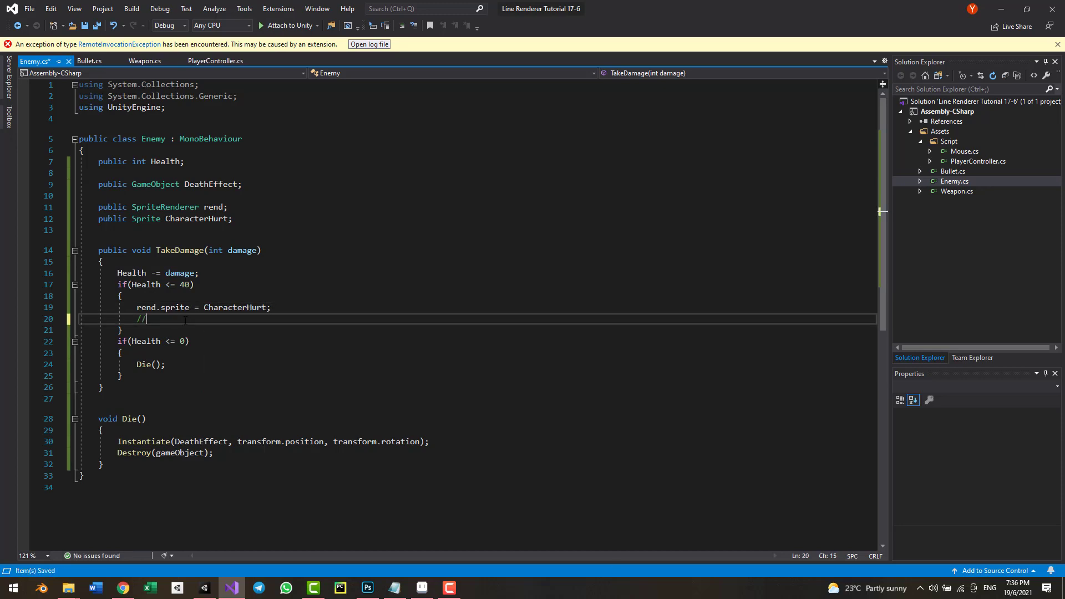
pyautogui.press('BackSpace')
pyautogui.press('BackSpace')
pyautogui.press('BackSpace')
pyautogui.press('BackSpace')
pyautogui.press('BackSpace')
pyautogui.hotkey('ctrl', 's')
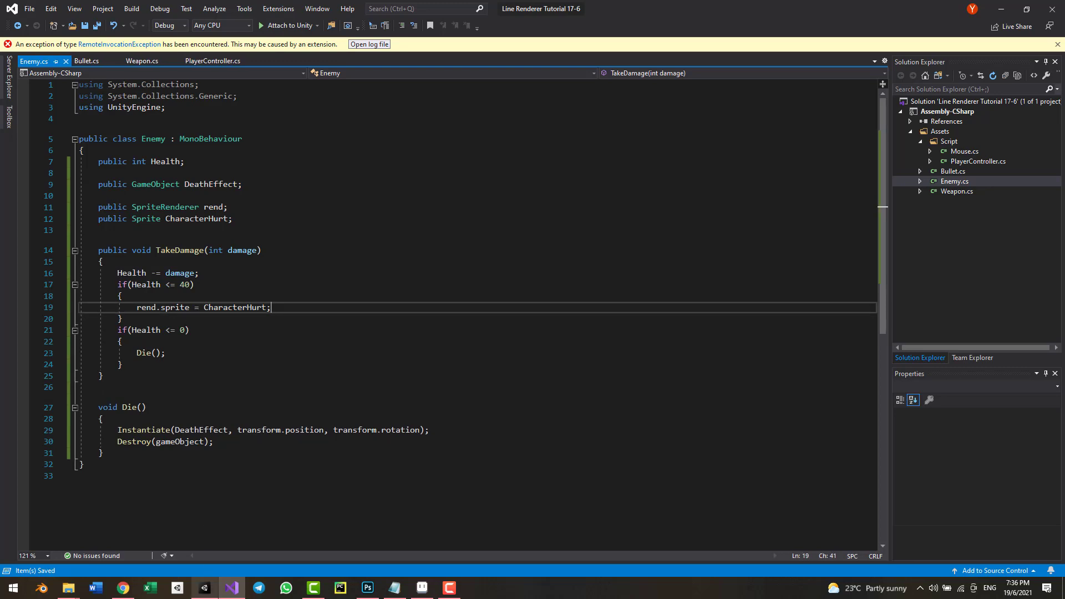
# - Switch to Unity and open the Tutorial assets folder that holds the soldier sprites
pyautogui.click(204, 587)
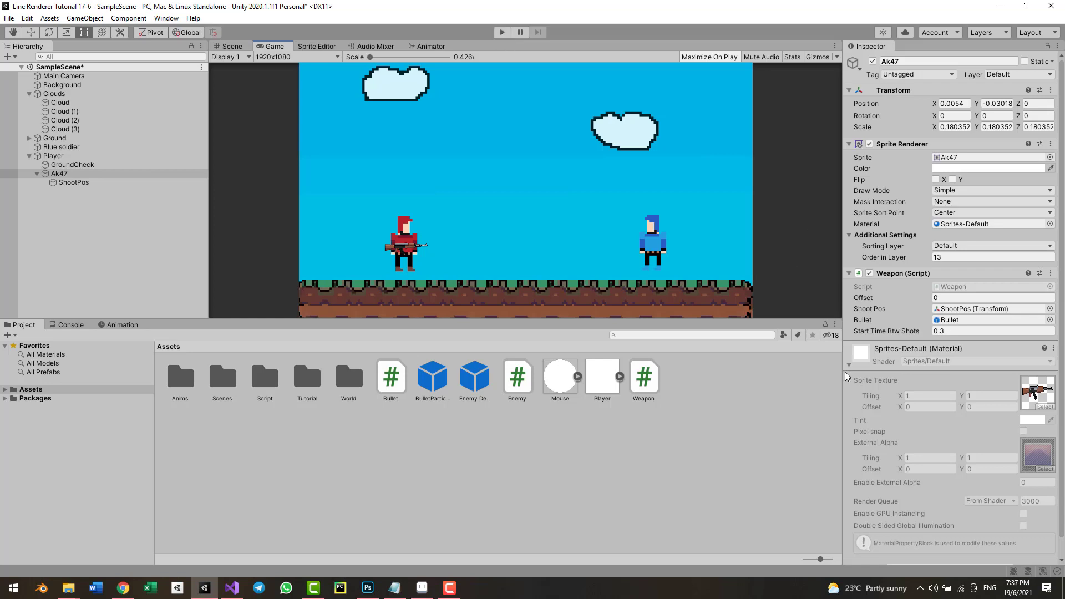
pyautogui.click(64, 147)
pyautogui.scroll(-10, 1063, 335)
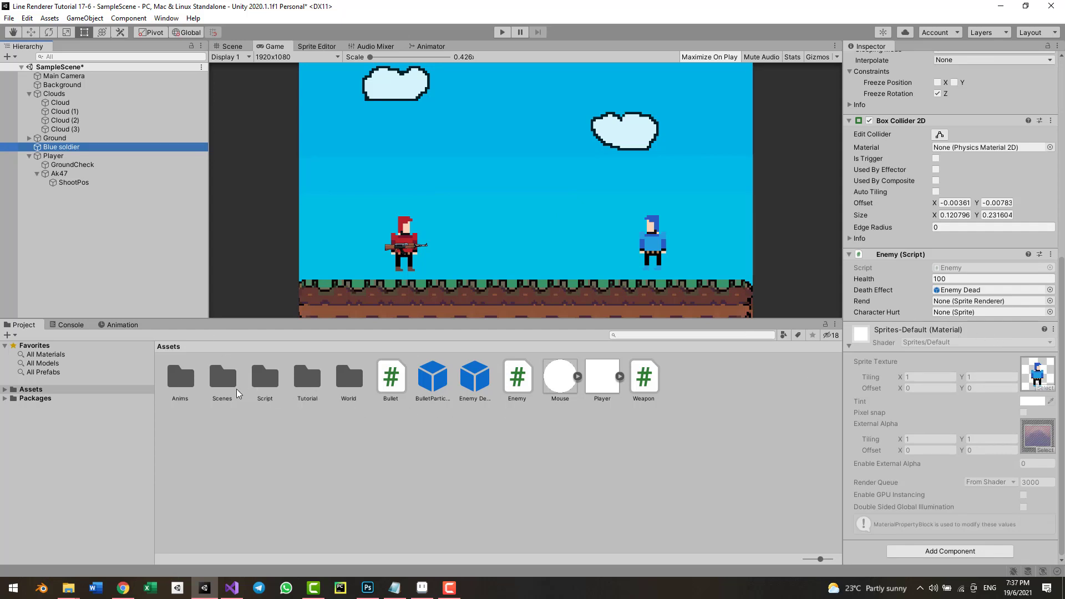
pyautogui.click(235, 392)
pyautogui.doubleClick(258, 389)
pyautogui.click(168, 347)
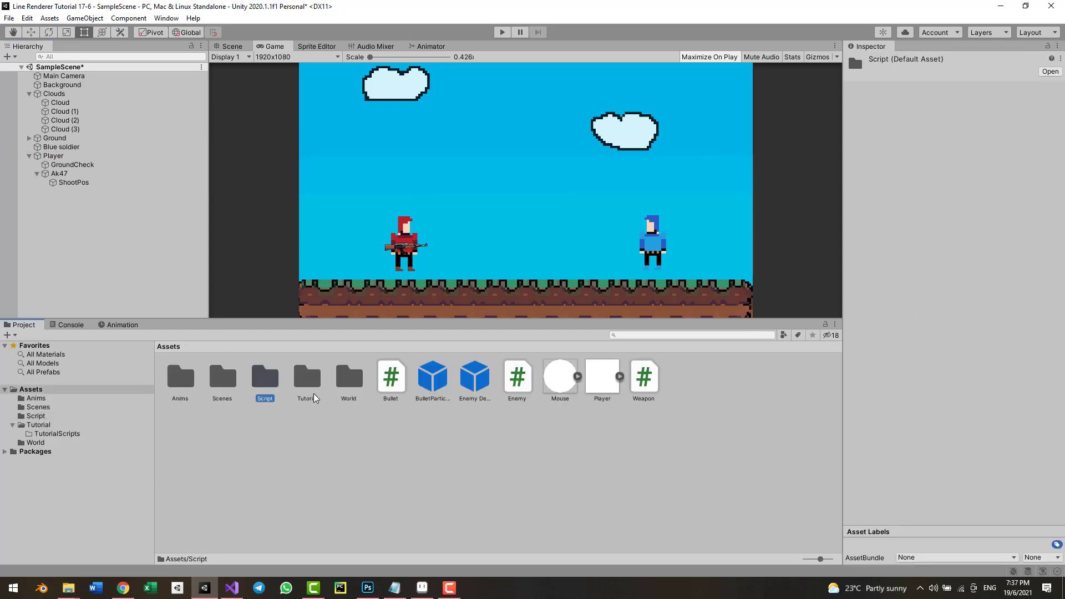
pyautogui.doubleClick(307, 377)
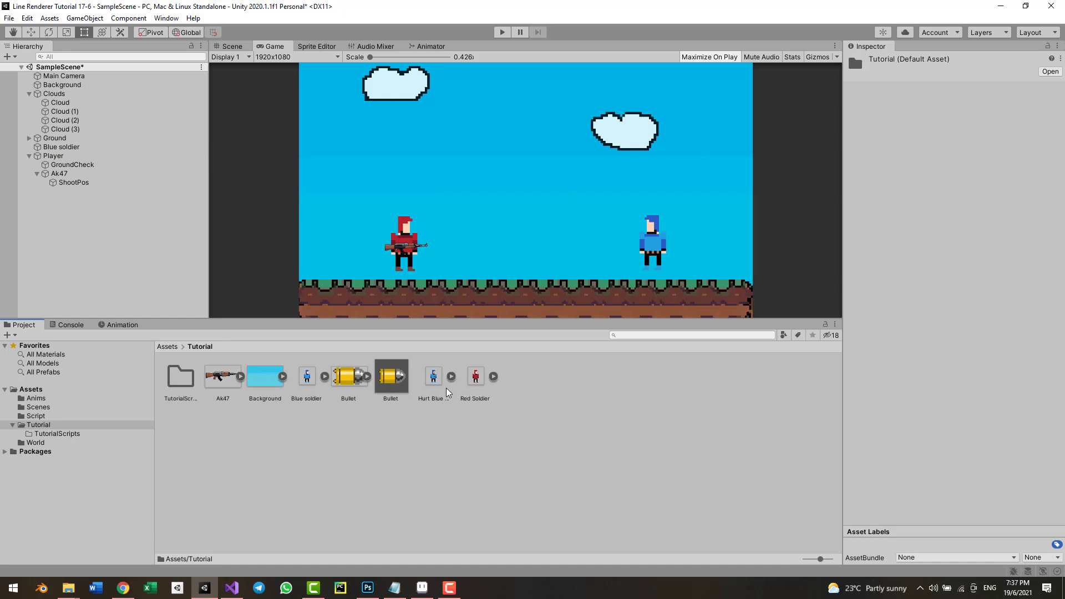
# - On the Blue soldier's Enemy script, assign the Hurt Blue Soldier sprite to Character Hurt and the soldier's own Sprite Renderer to Rend
pyautogui.click(61, 146)
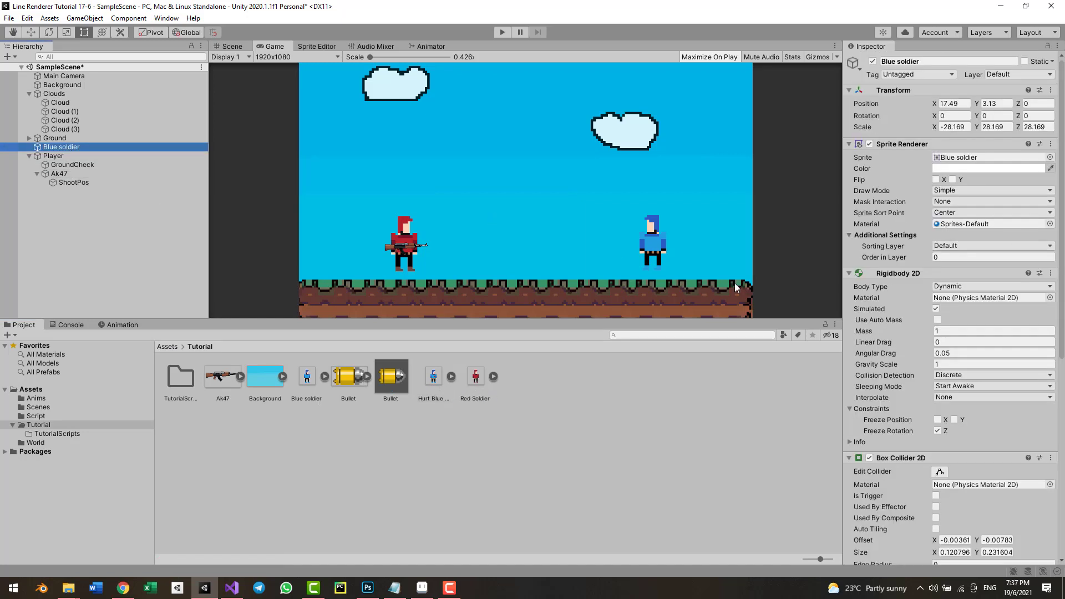
pyautogui.scroll(-10, 918, 340)
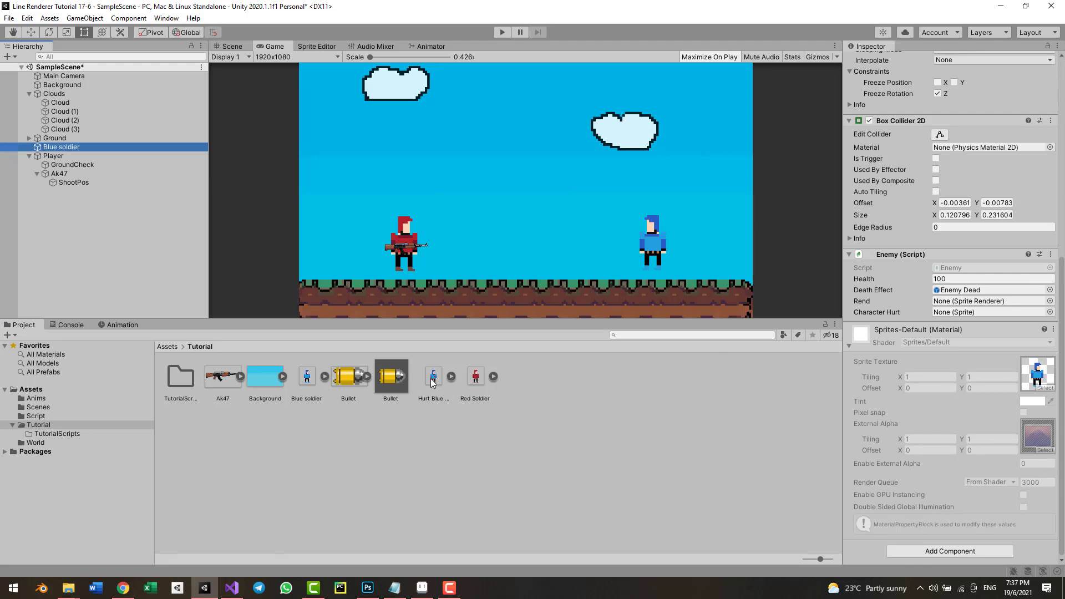
pyautogui.moveTo(431, 379); pyautogui.dragTo(953, 314)
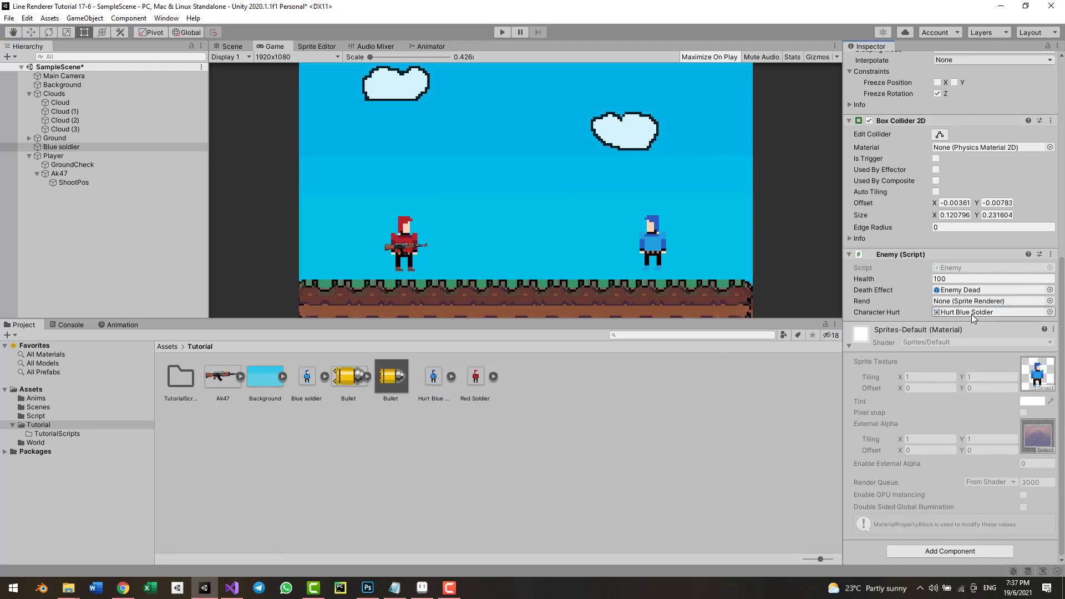
pyautogui.scroll(10, 911, 262)
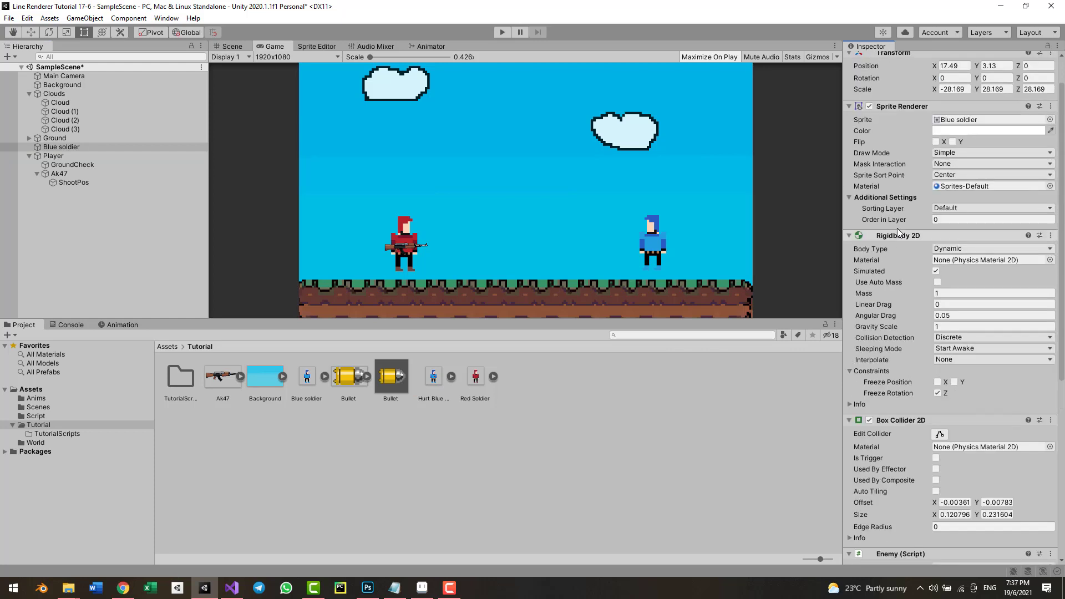
pyautogui.moveTo(895, 146); pyautogui.dragTo(976, 507)
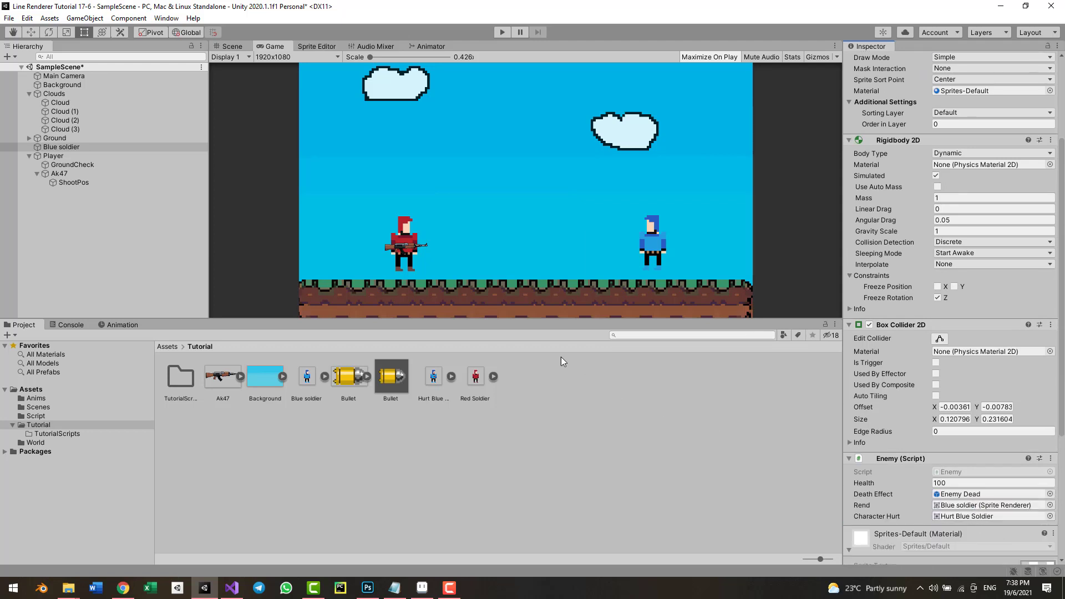
# - Play-test the scene by walking the red soldier back and forth, and stop the game
pyautogui.click(503, 32)
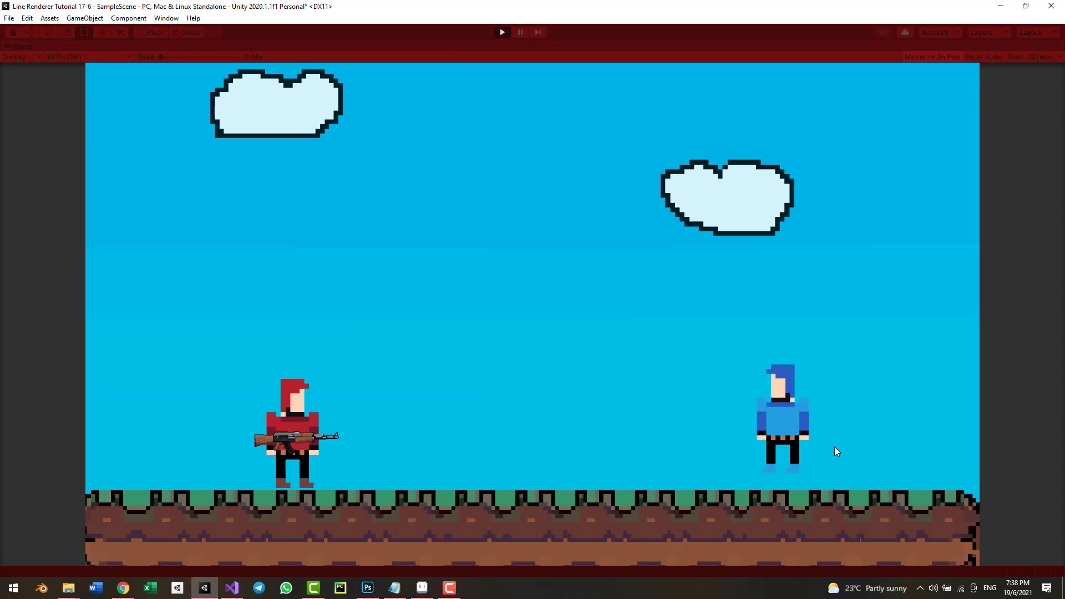
pyautogui.press('a')
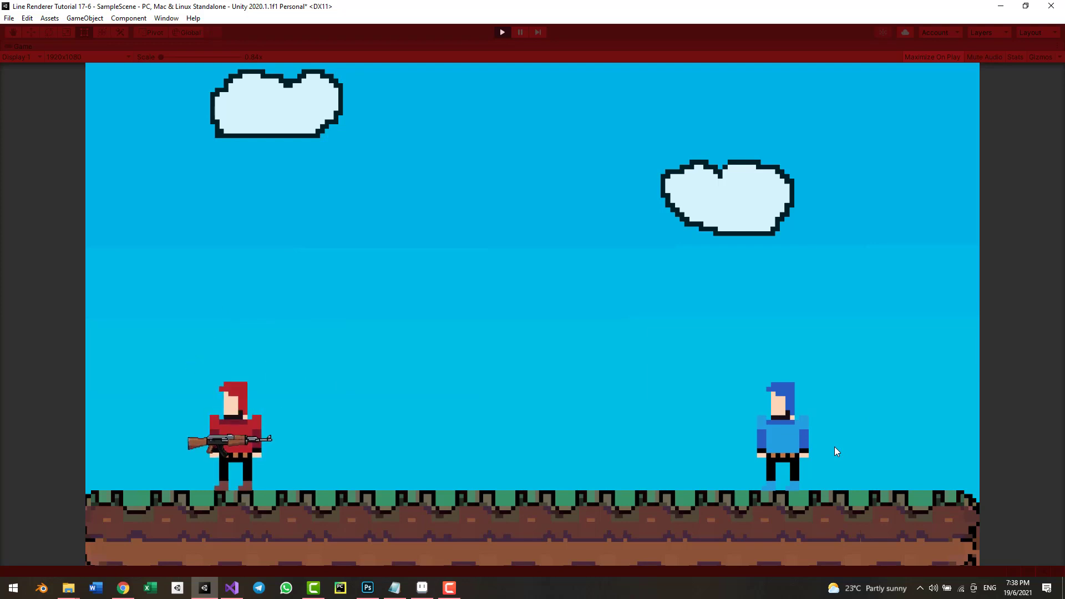
pyautogui.press('d')
pyautogui.hotkey('ctrl', 'p')
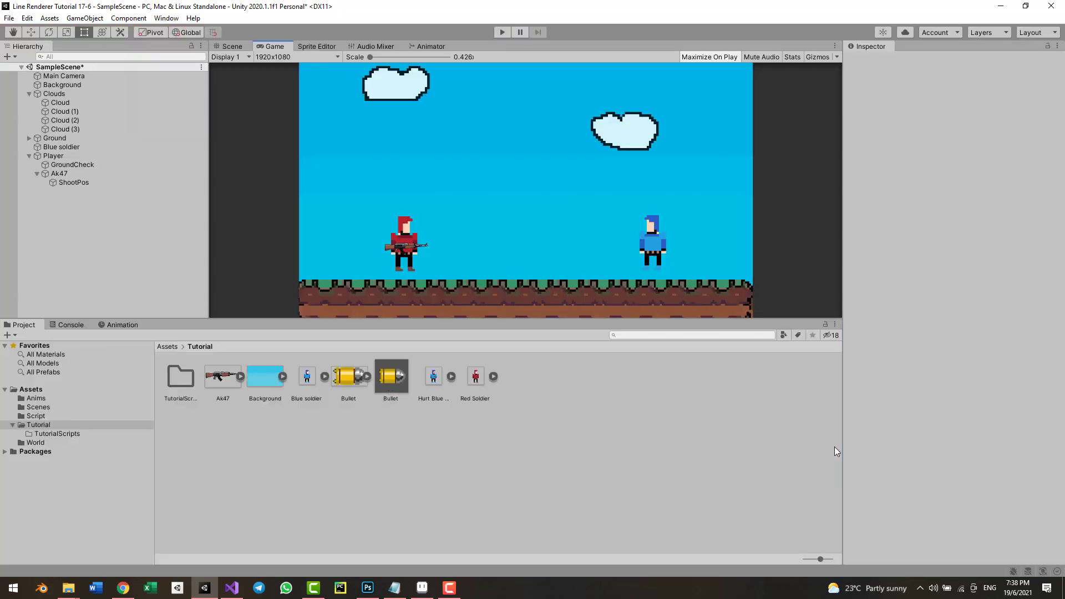
# - Run the game again, fire into the air and at the blue soldier until he dies, and stop the game
pyautogui.hotkey('ctrl', 'p')
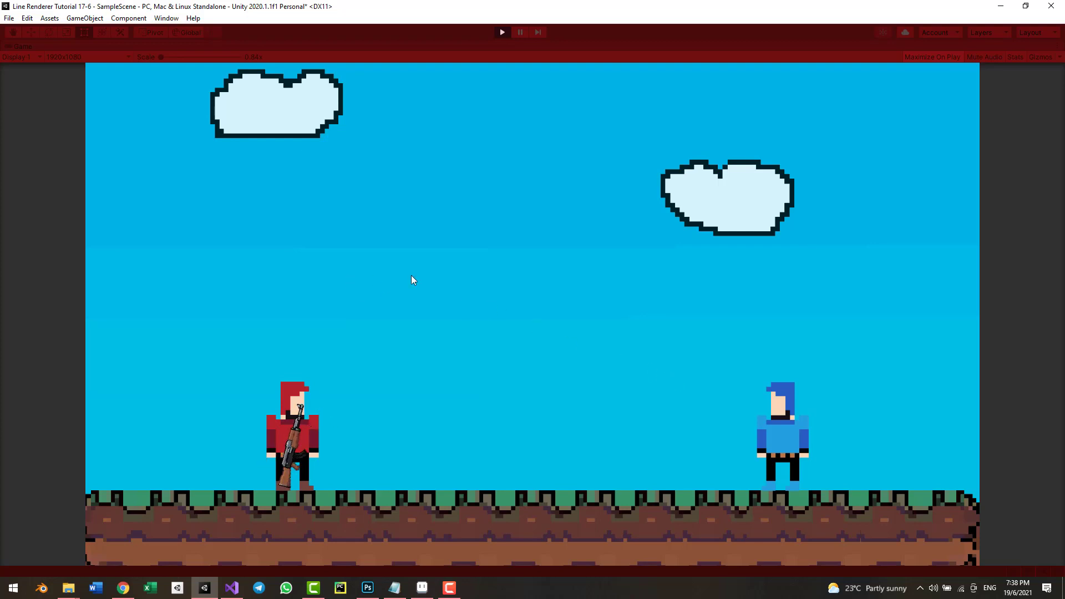
pyautogui.click(660, 340)
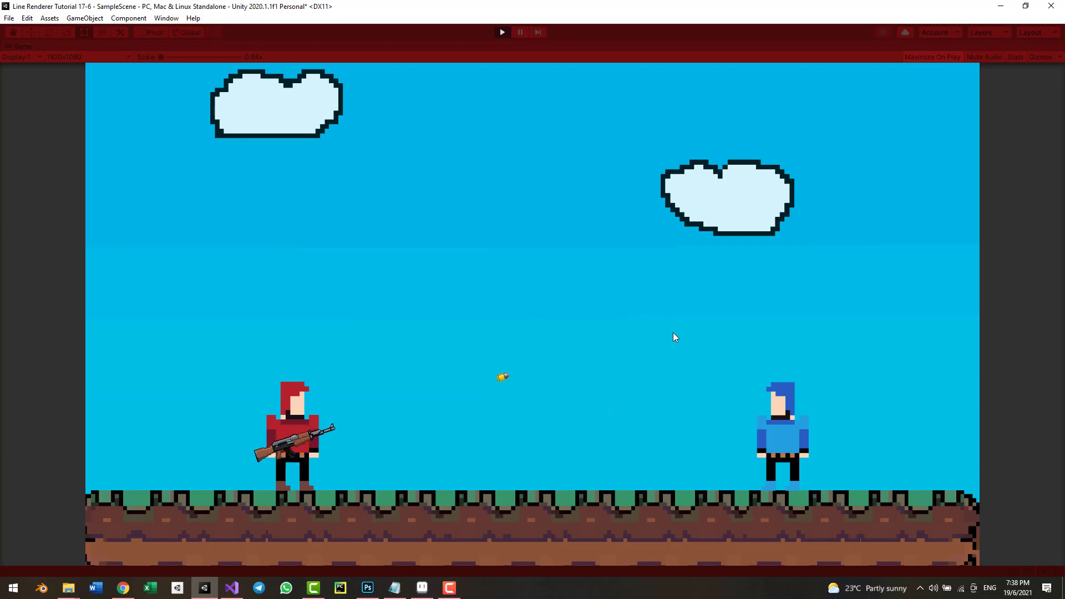
pyautogui.click(672, 335)
pyautogui.click(814, 463)
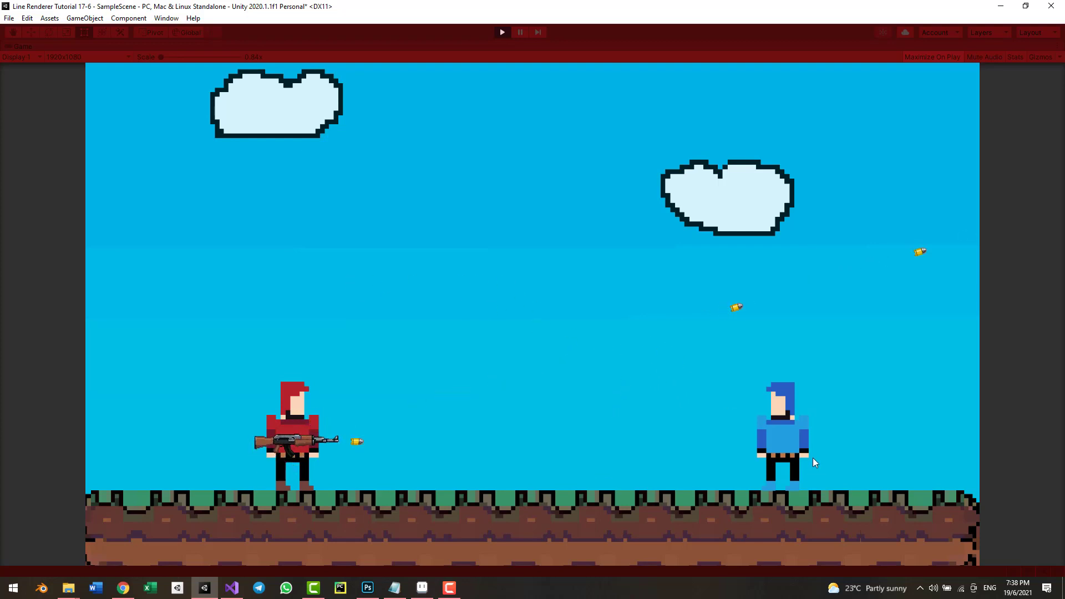
pyautogui.click(793, 435)
pyautogui.click(794, 437)
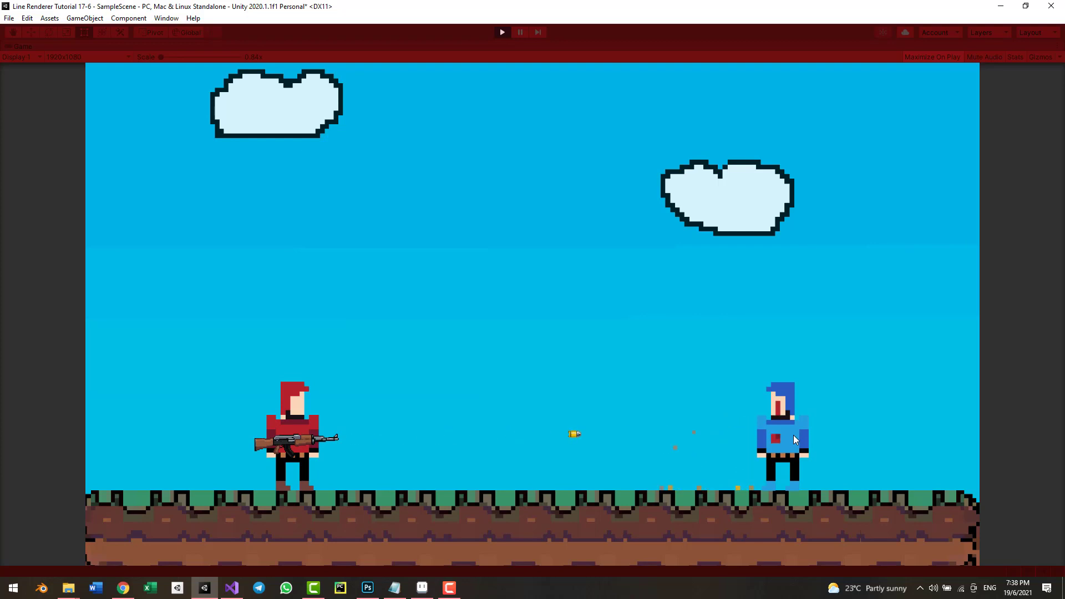
pyautogui.hotkey('ctrl', 'p')
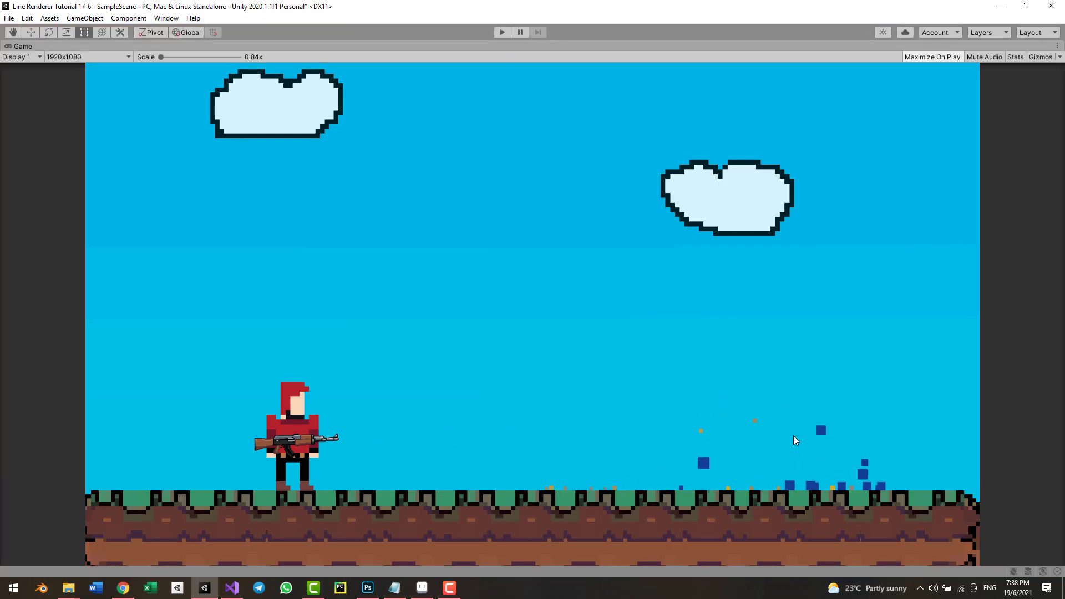